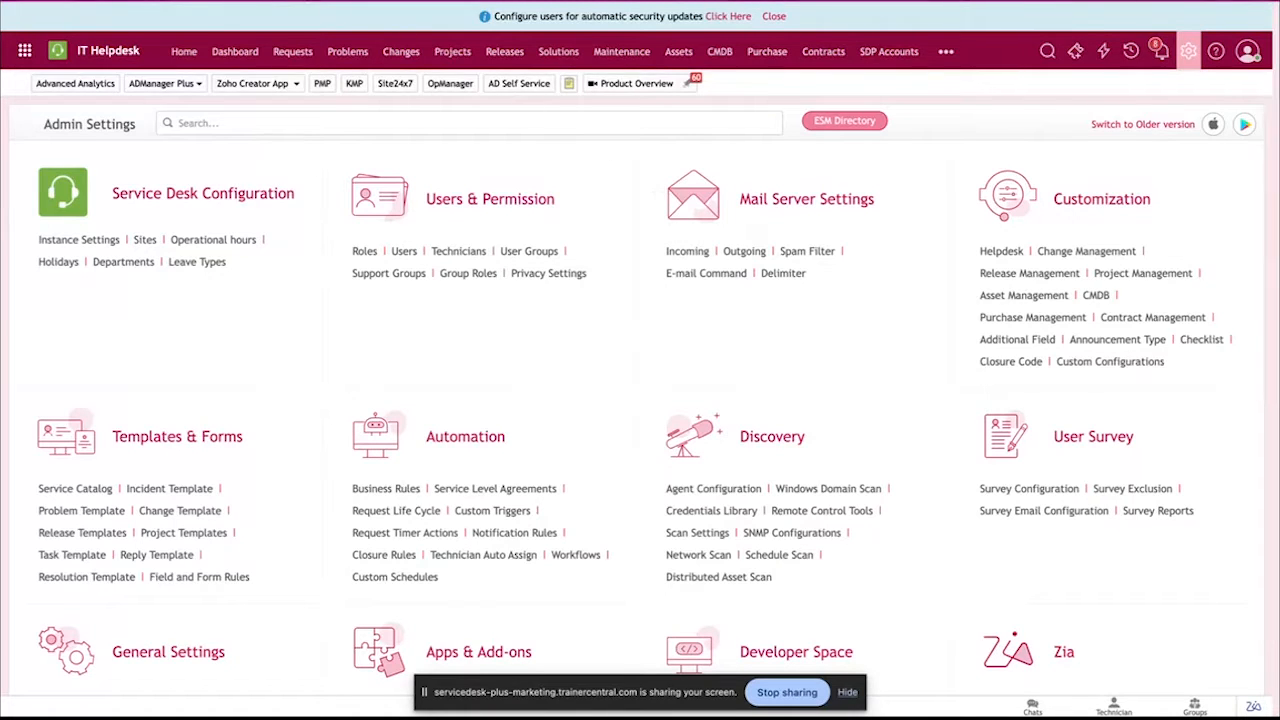
# Review the Active Directory import schedule and the sync settings for deleted users in the ESM Directory
pyautogui.click(596, 408)
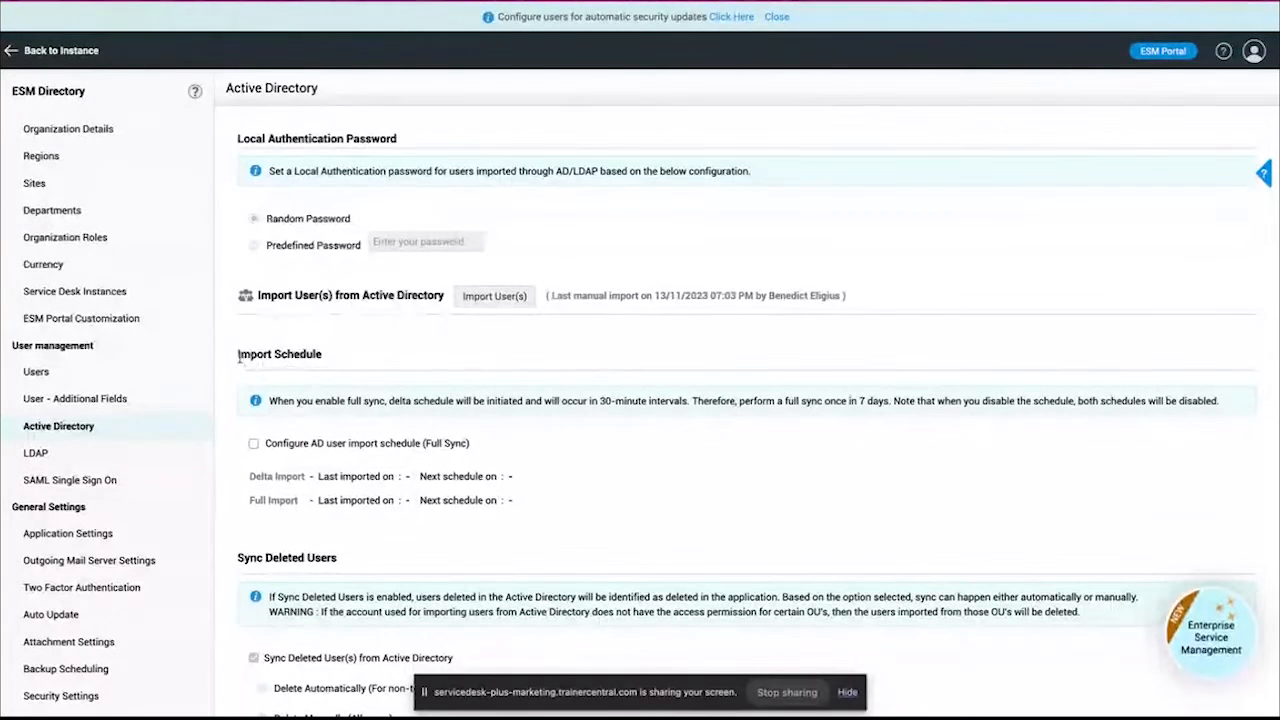
pyautogui.moveTo(238, 358); pyautogui.dragTo(341, 360)
pyautogui.click(341, 361)
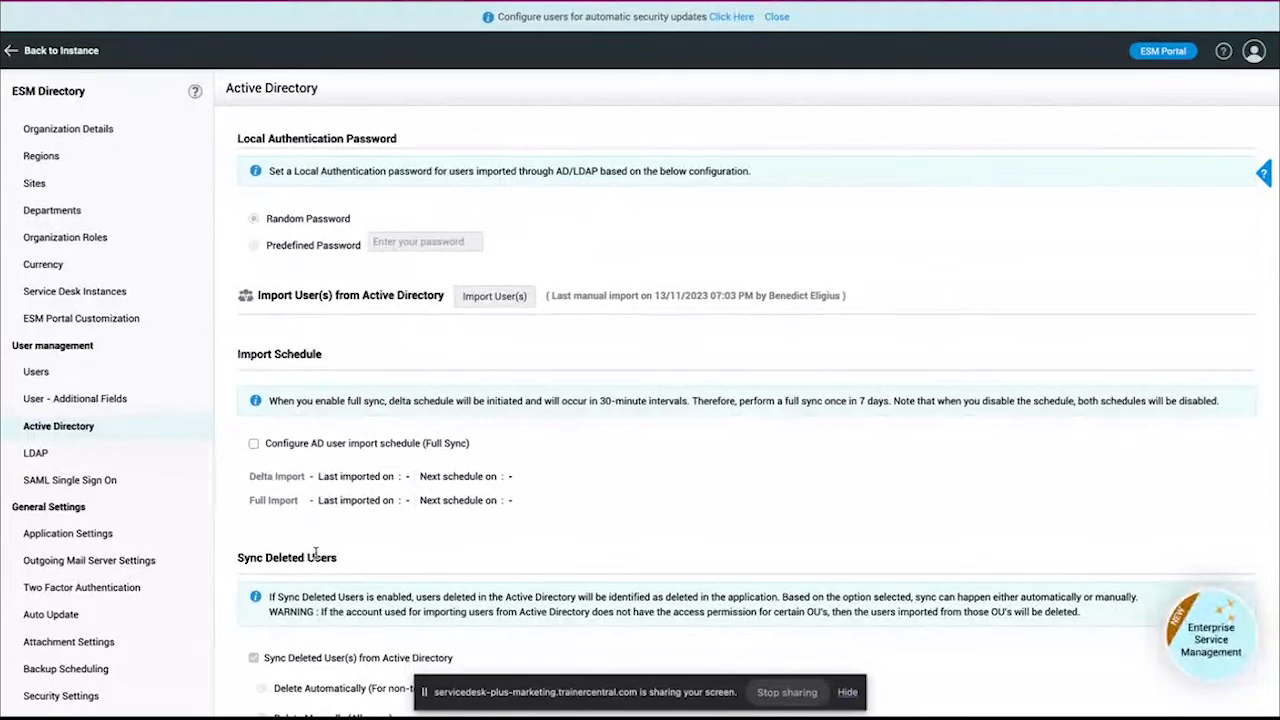
pyautogui.scroll(-1, 316, 555)
pyautogui.moveTo(330, 591)
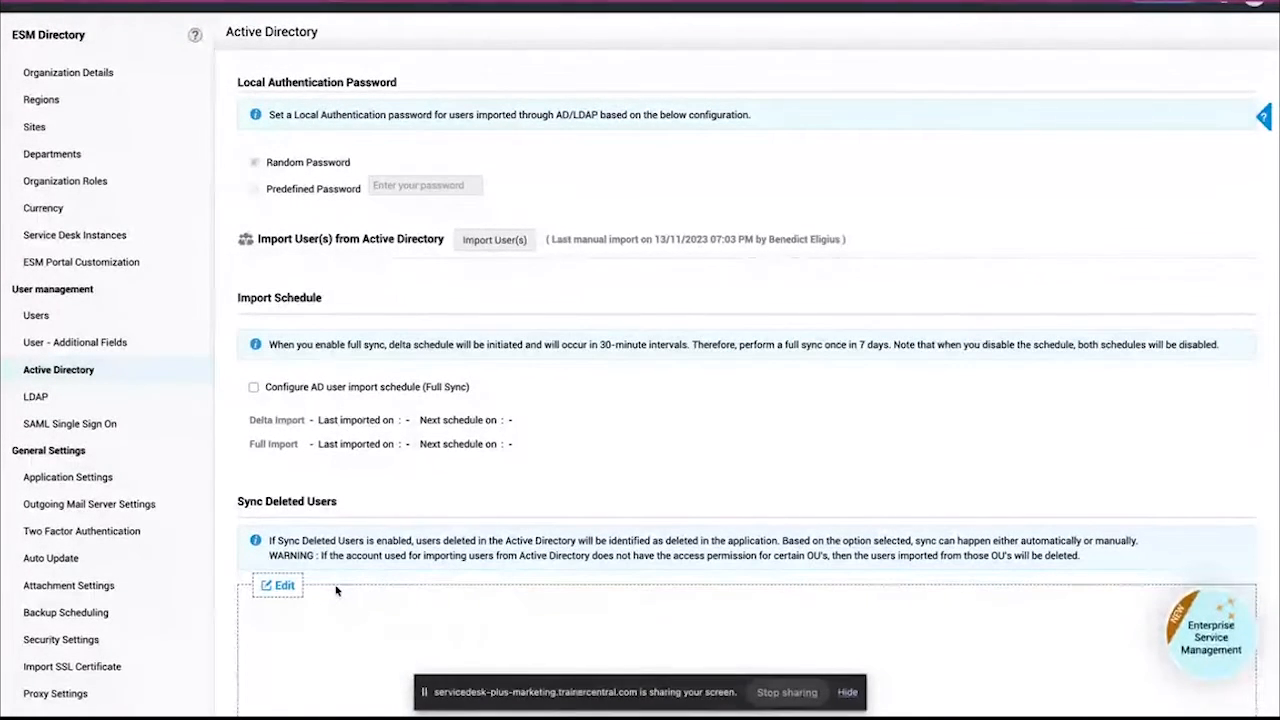
pyautogui.scroll(-2, 336, 591)
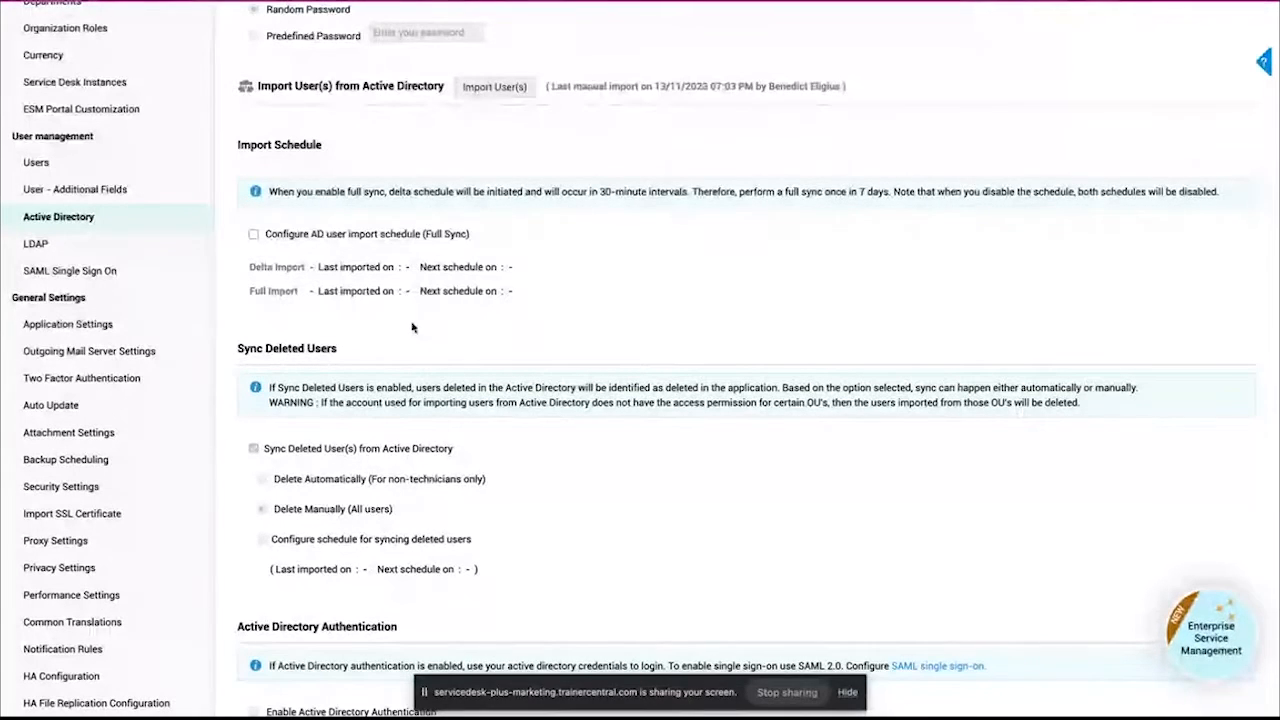
# View the ESM Directory's LDAP settings, and show the new-user options in its Users list
pyautogui.click(36, 244)
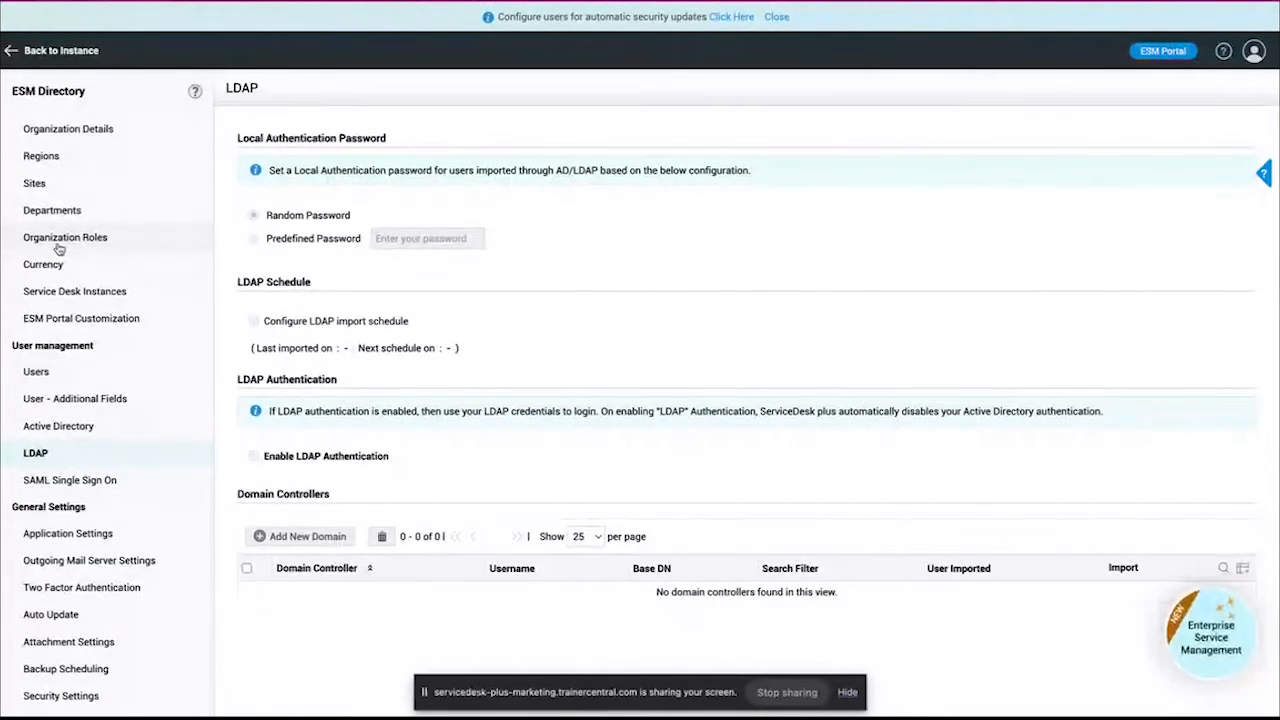
pyautogui.click(82, 384)
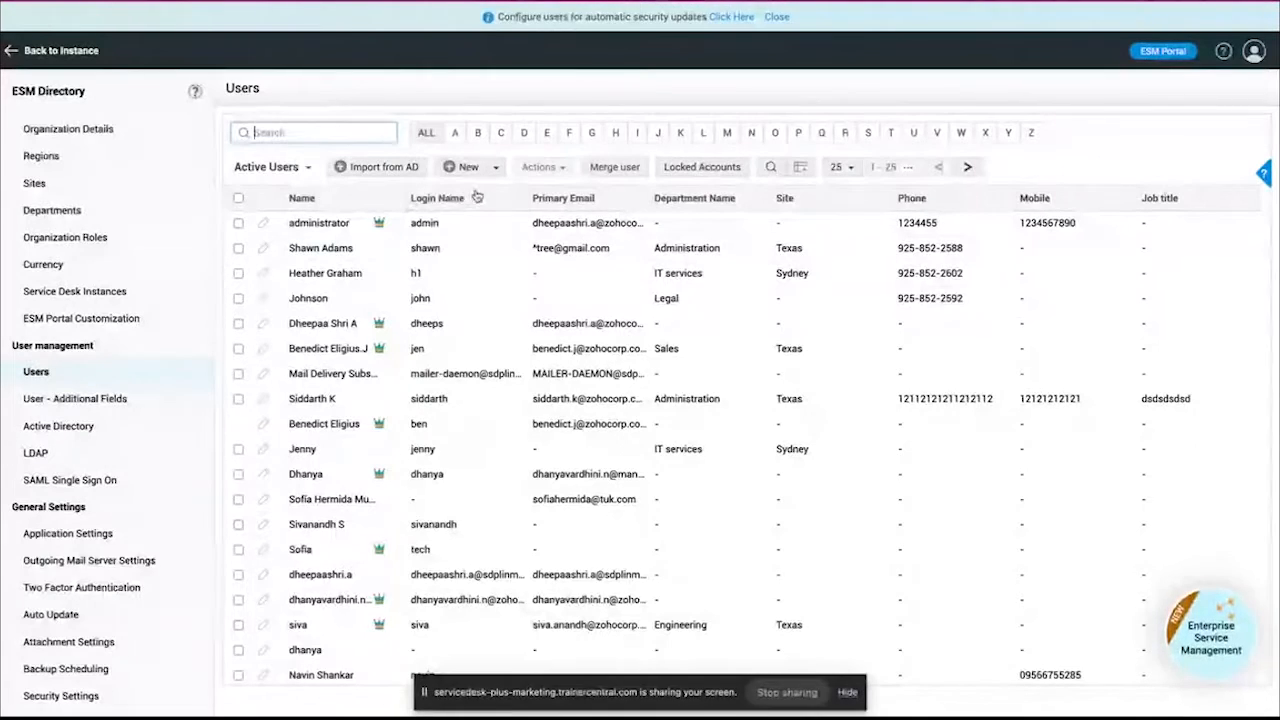
pyautogui.click(496, 167)
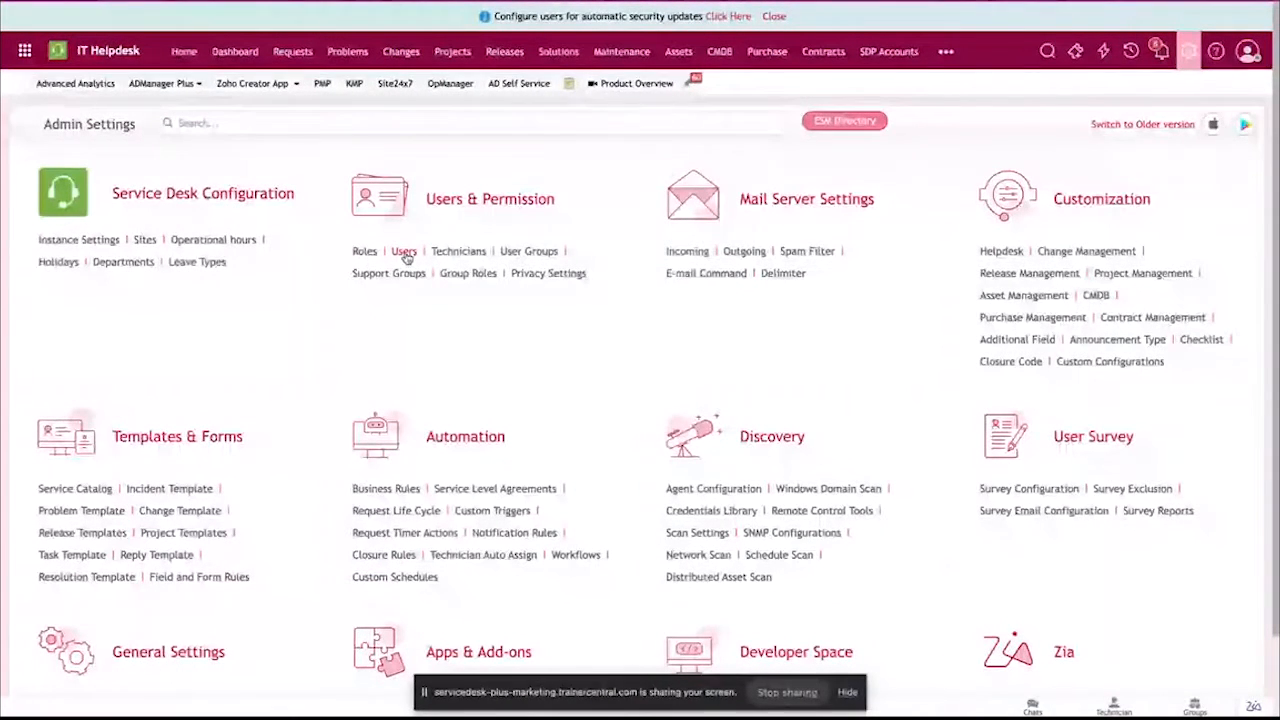
# Open the IT Helpdesk instance's Users list and examine the CI Type of the listed users
pyautogui.click(405, 257)
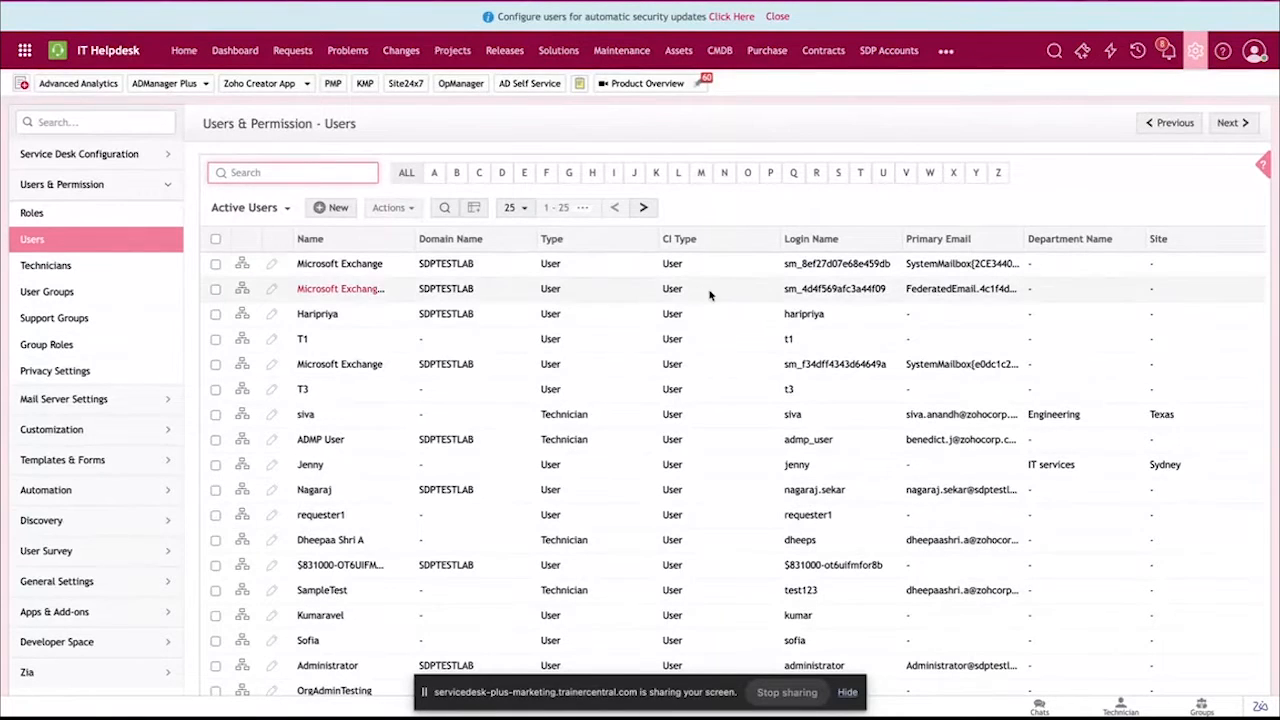
pyautogui.moveTo(663, 264); pyautogui.dragTo(692, 265)
pyautogui.click(693, 265)
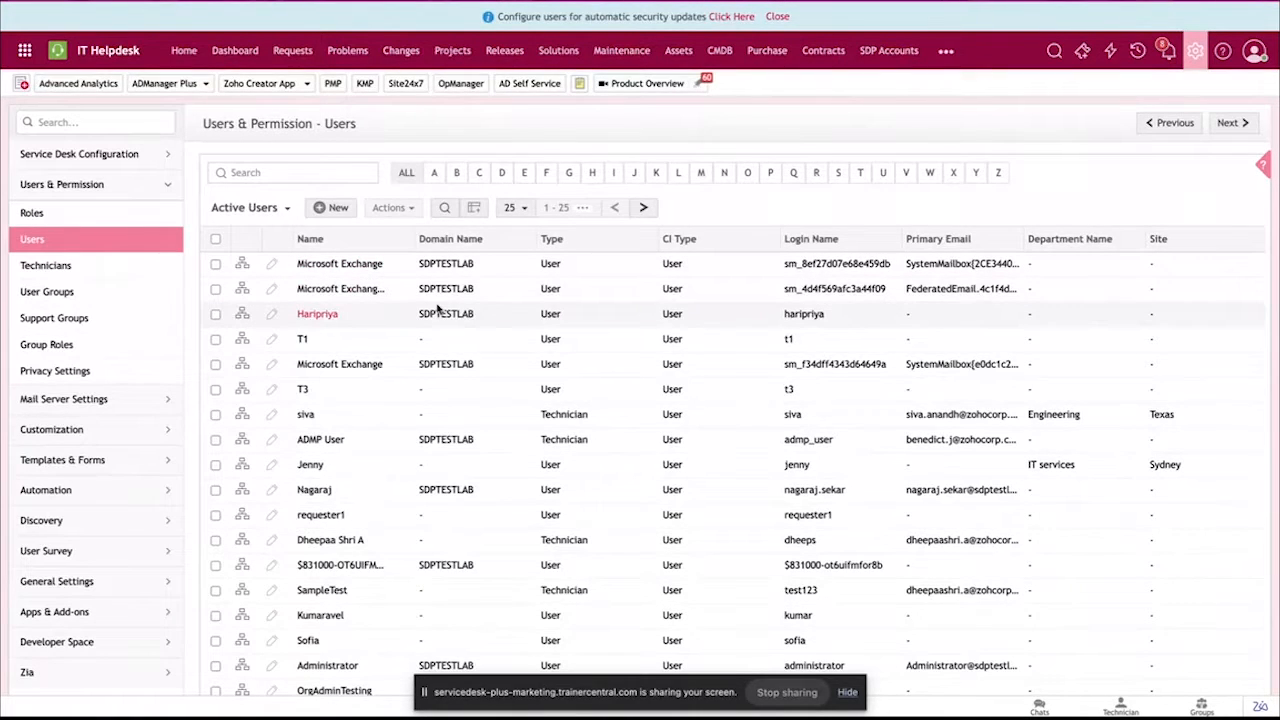
# Select the second and third users in the list and show the Change as Technician options for them
pyautogui.click(215, 288)
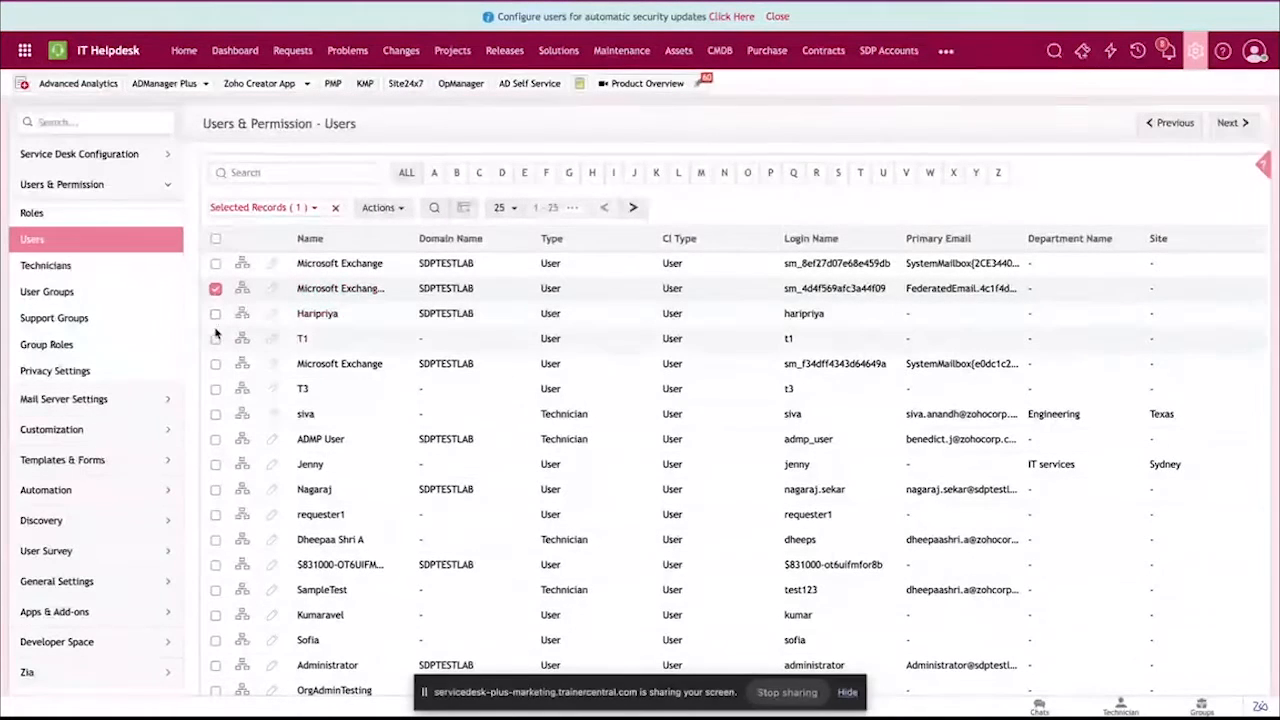
pyautogui.click(215, 314)
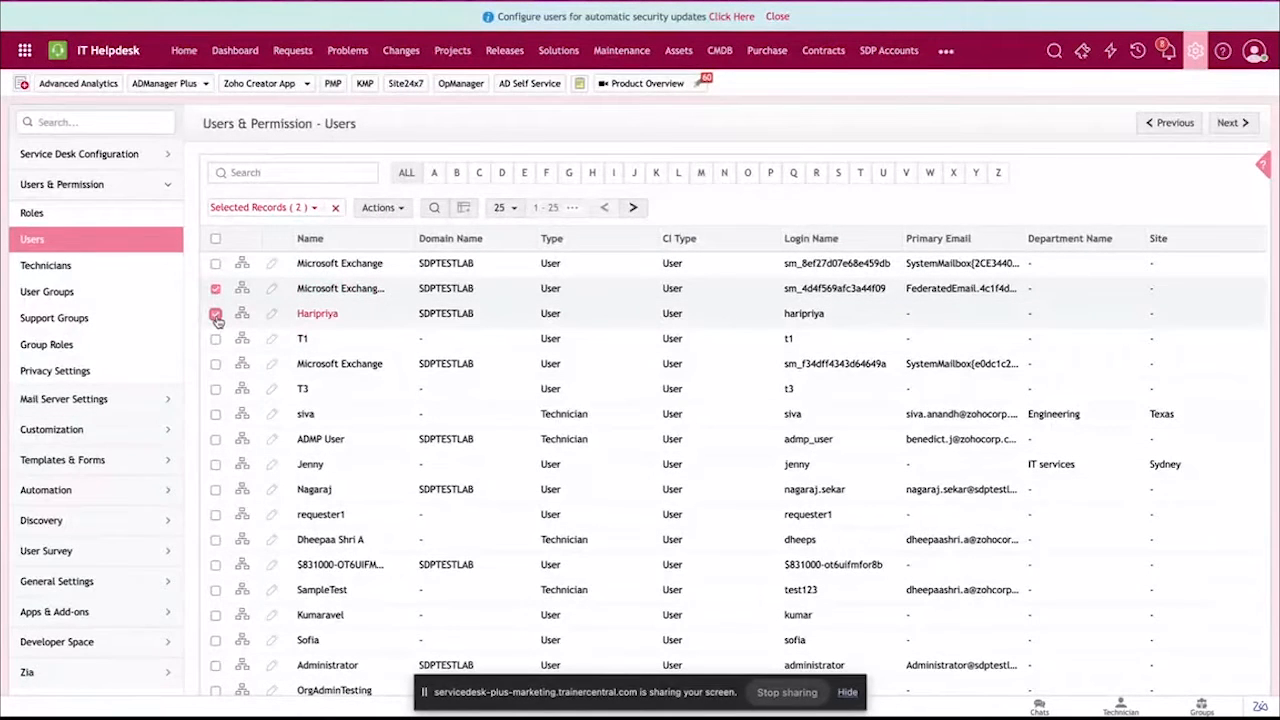
pyautogui.click(381, 207)
pyautogui.moveTo(380, 255)
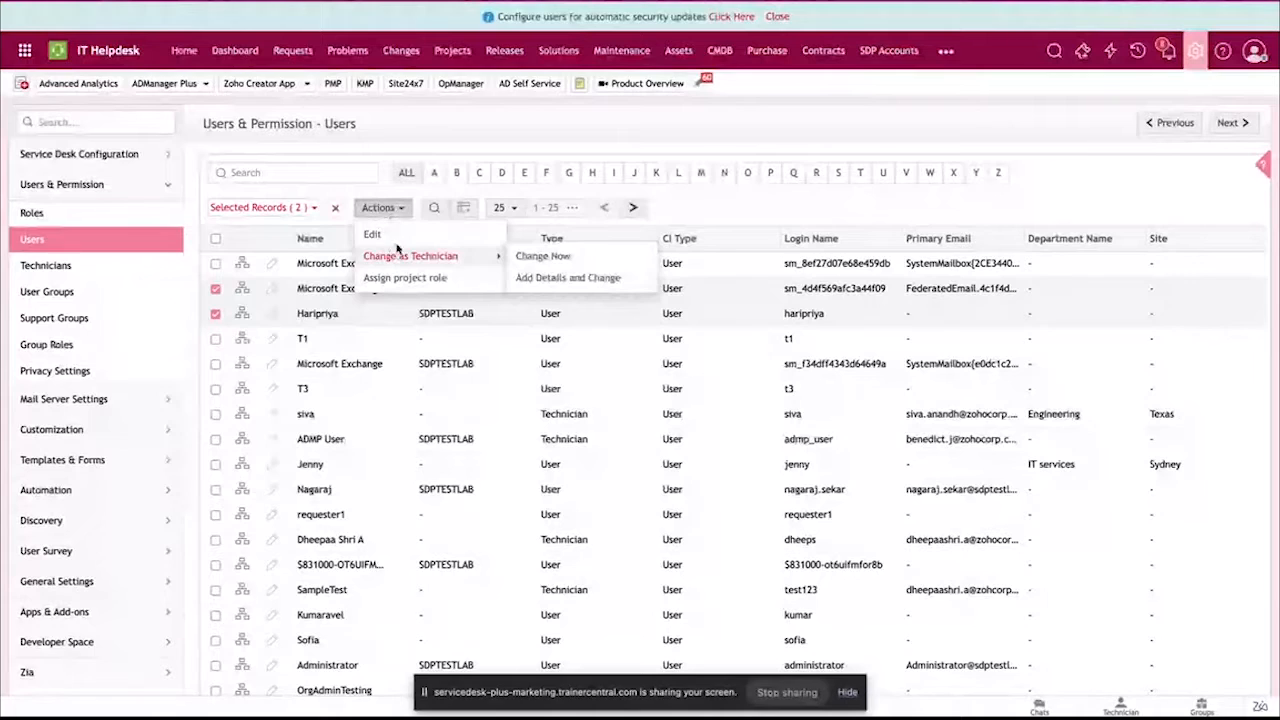
pyautogui.click(503, 148)
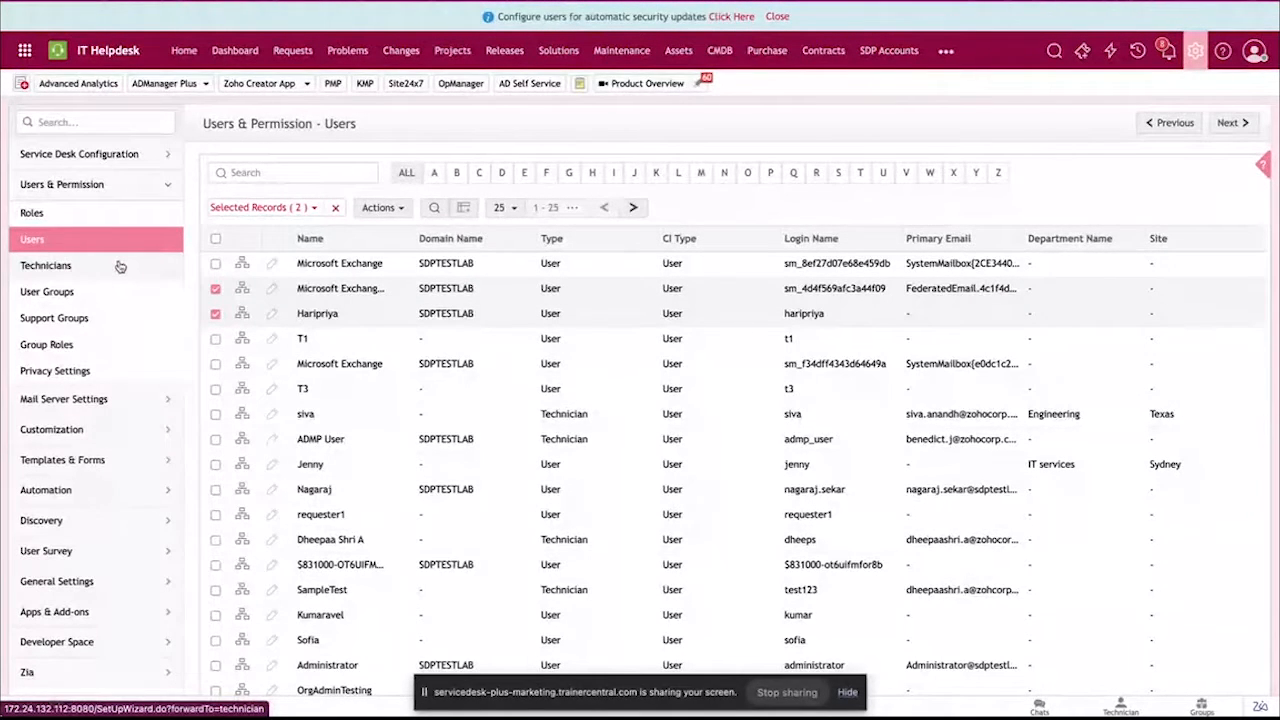
# View the Technicians list, and examine the technician, notification and group mail settings in a new support group form
pyautogui.click(119, 266)
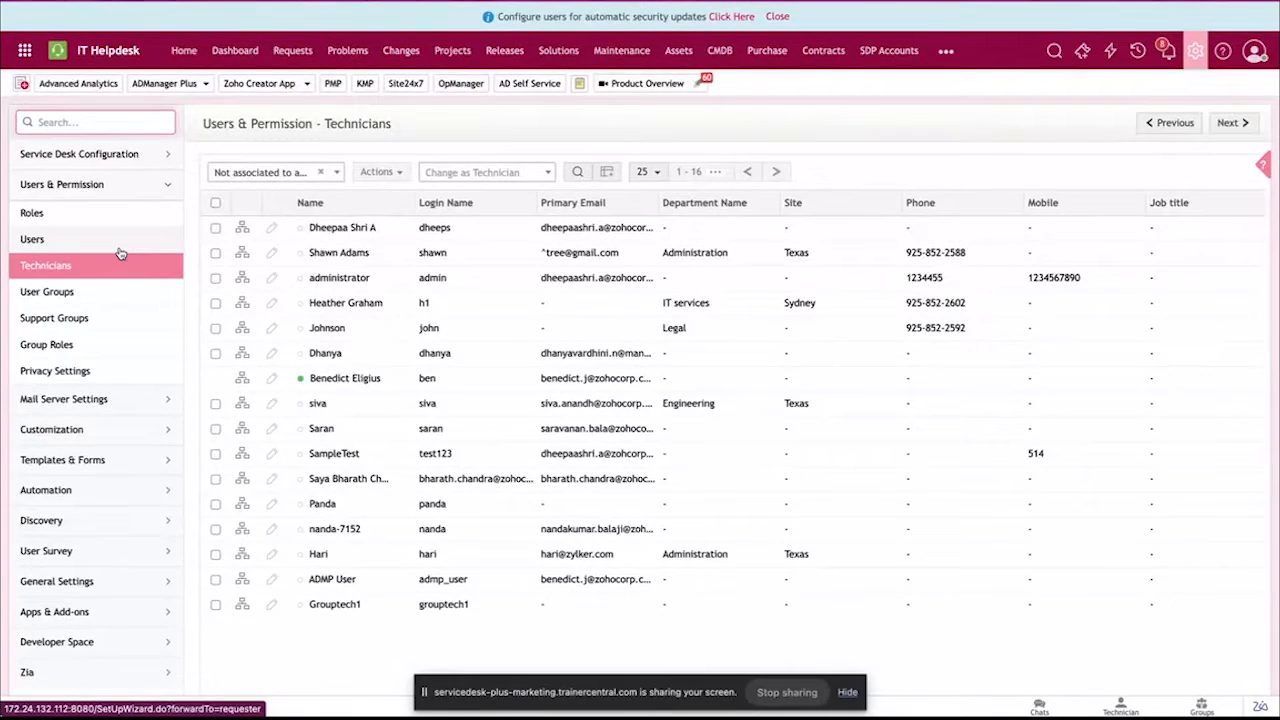
pyautogui.click(87, 317)
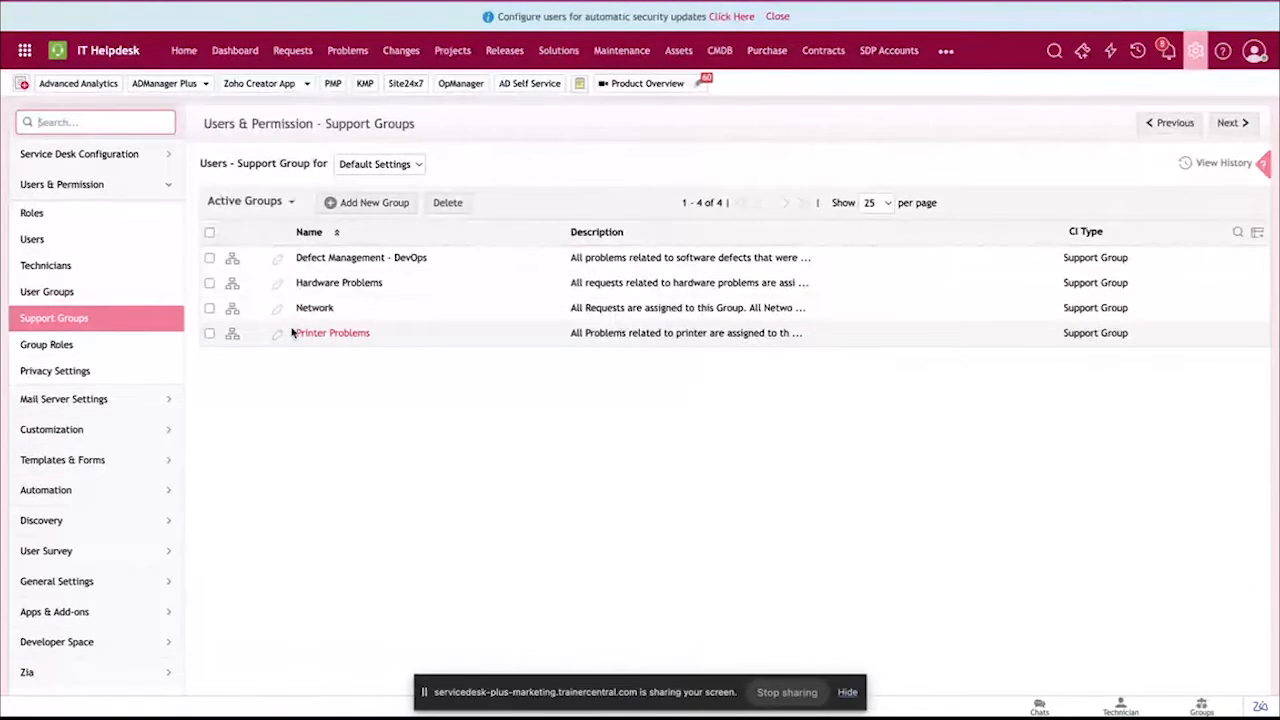
pyautogui.click(362, 211)
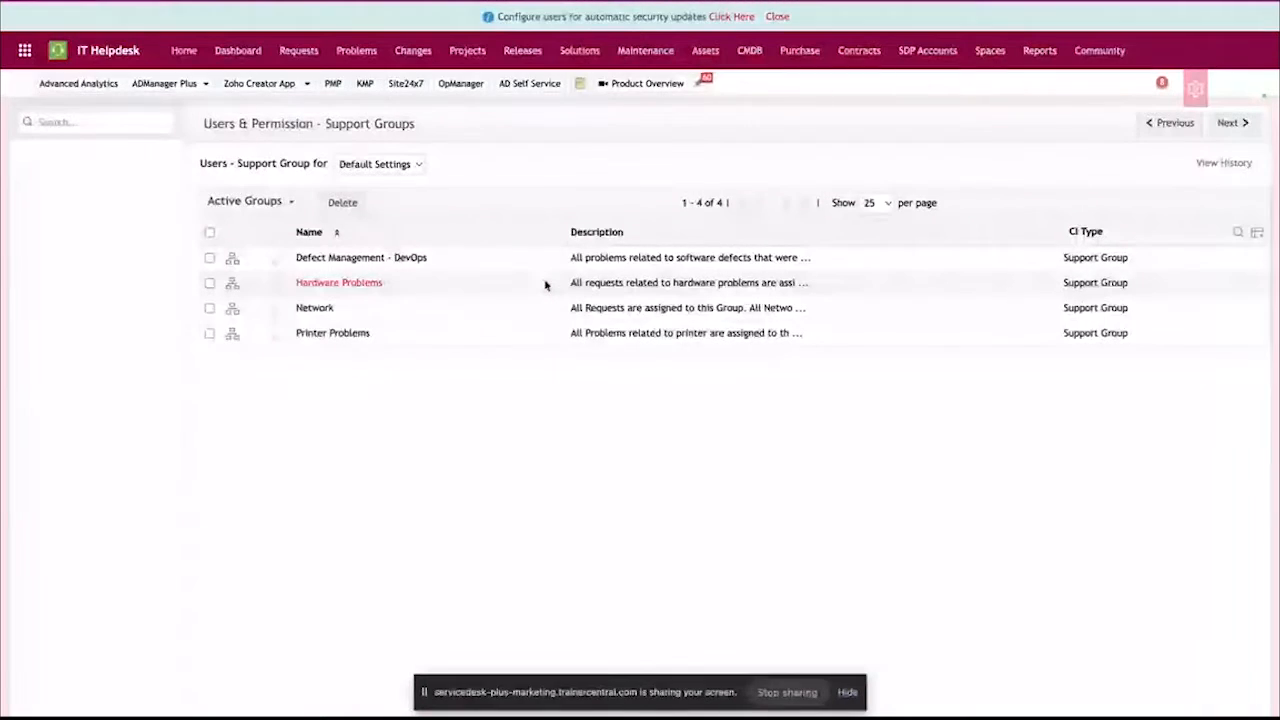
pyautogui.scroll(-1, 551, 299)
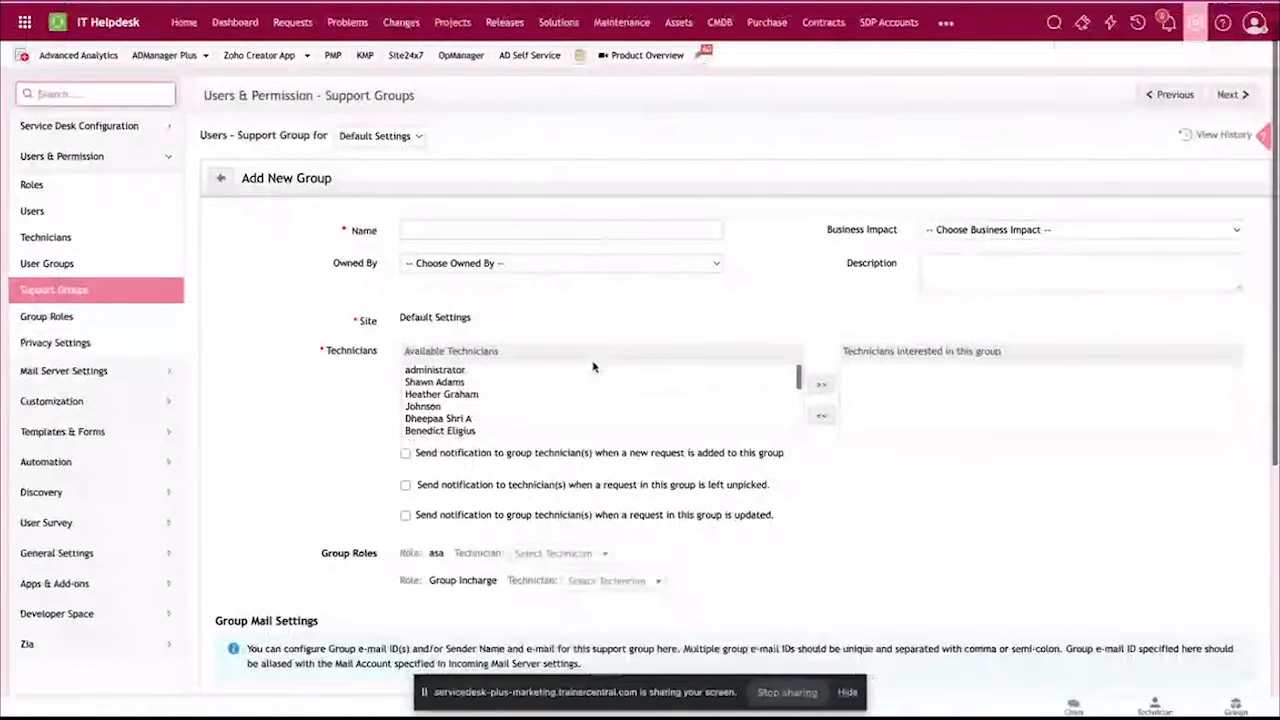
pyautogui.scroll(-1, 575, 443)
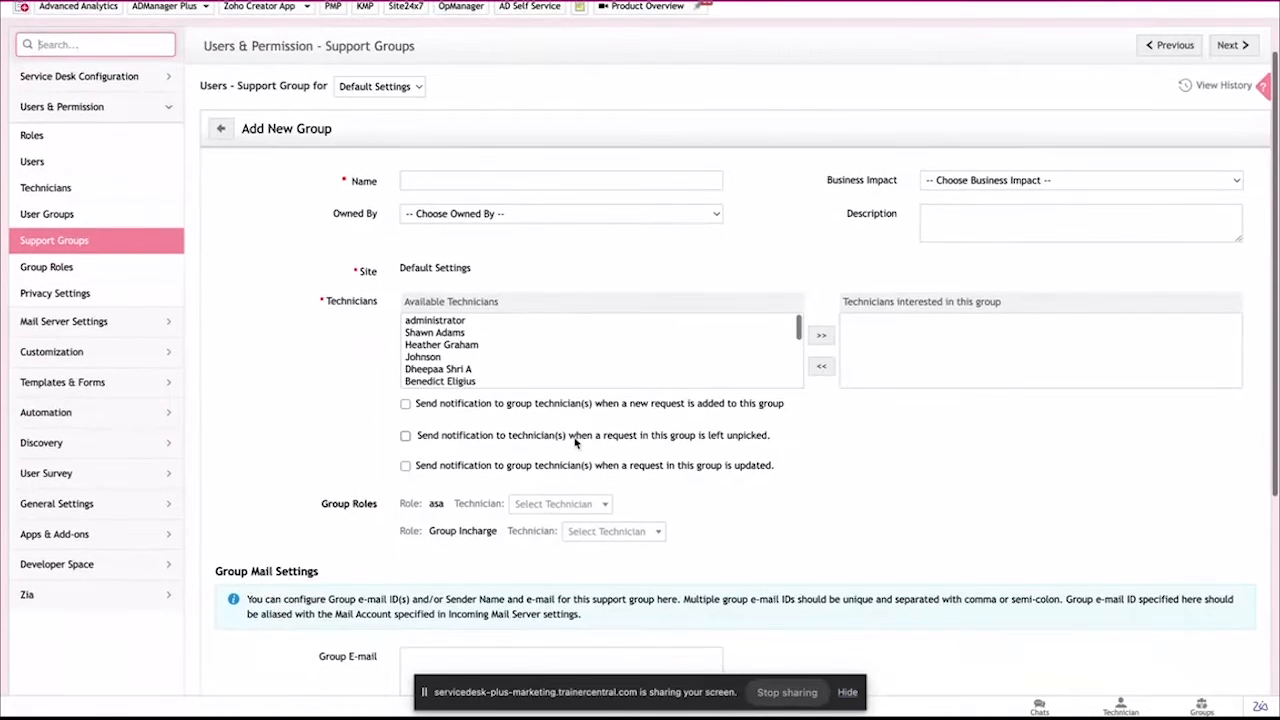
pyautogui.scroll(-3, 575, 443)
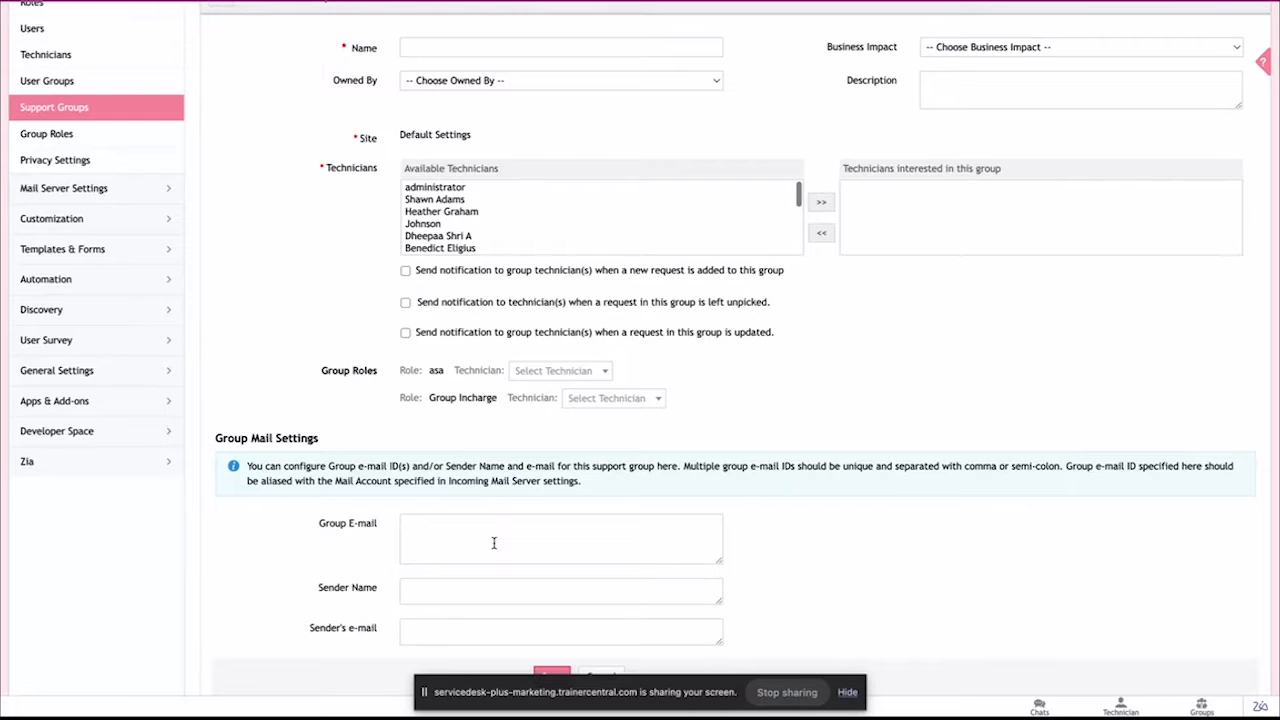
pyautogui.scroll(1, 493, 543)
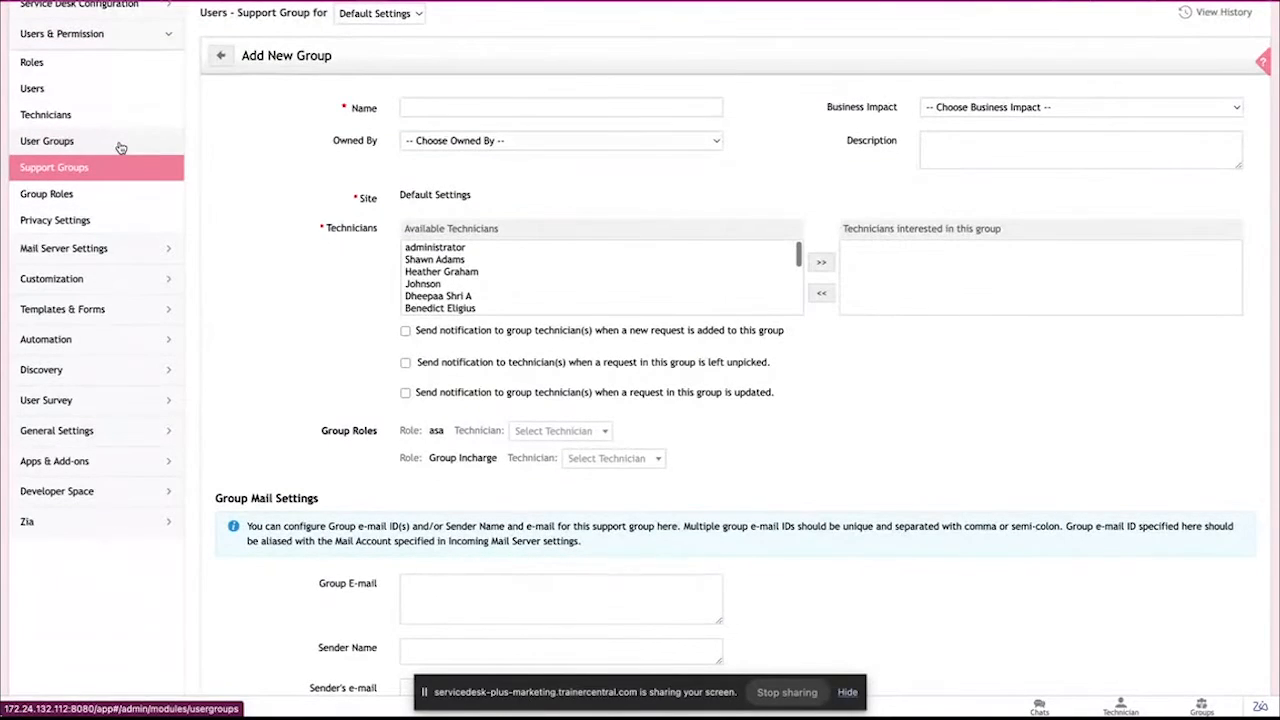
# View the criteria columns available for a new user group, and cancel the form without creating a group
pyautogui.click(119, 147)
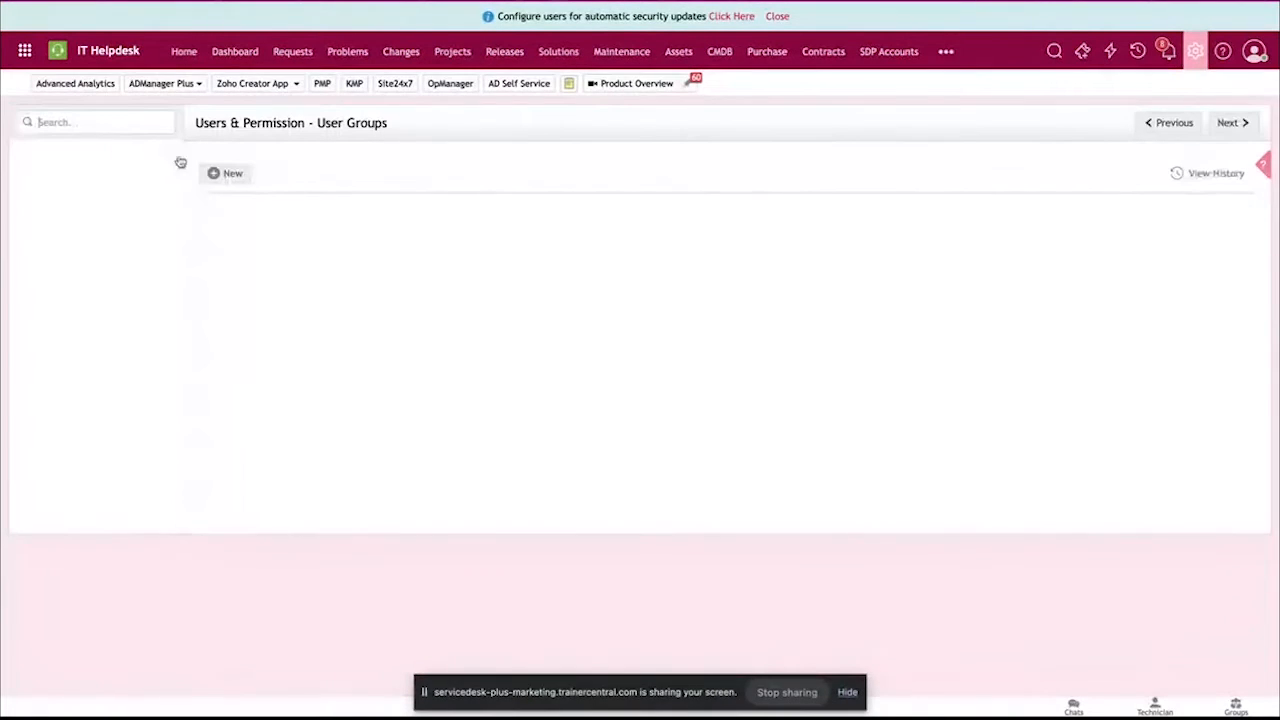
pyautogui.click(227, 185)
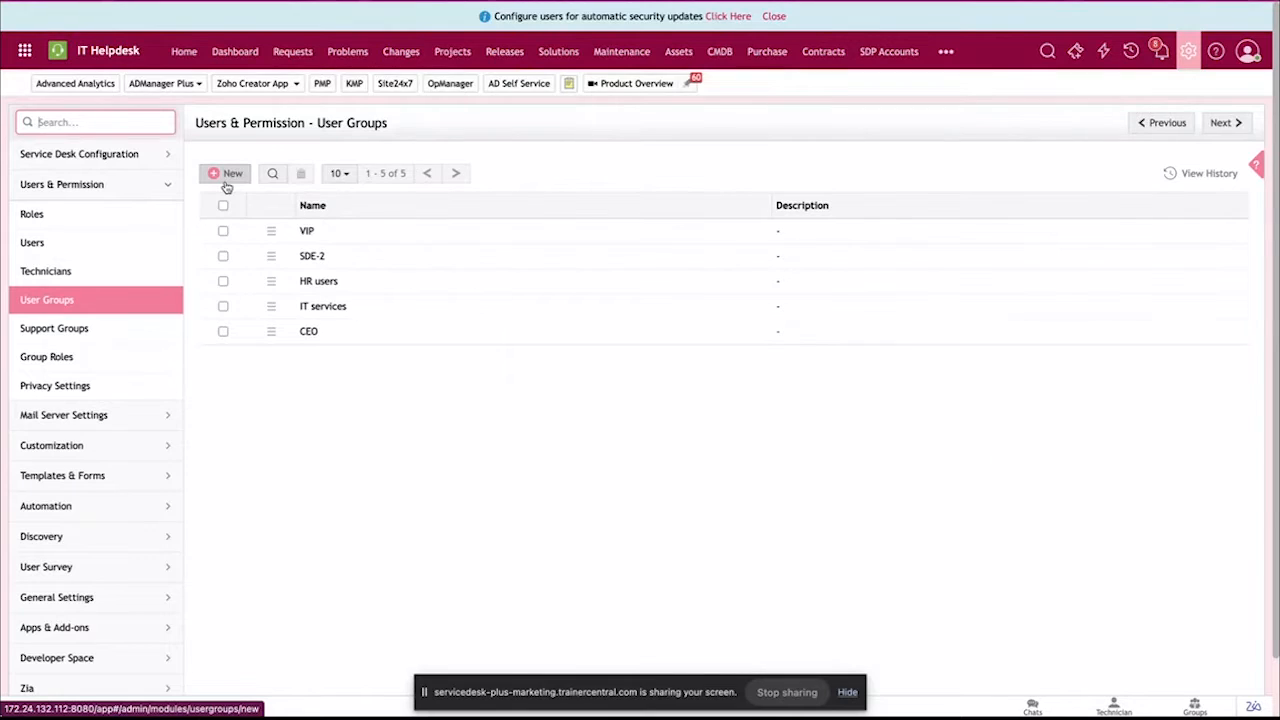
pyautogui.click(227, 177)
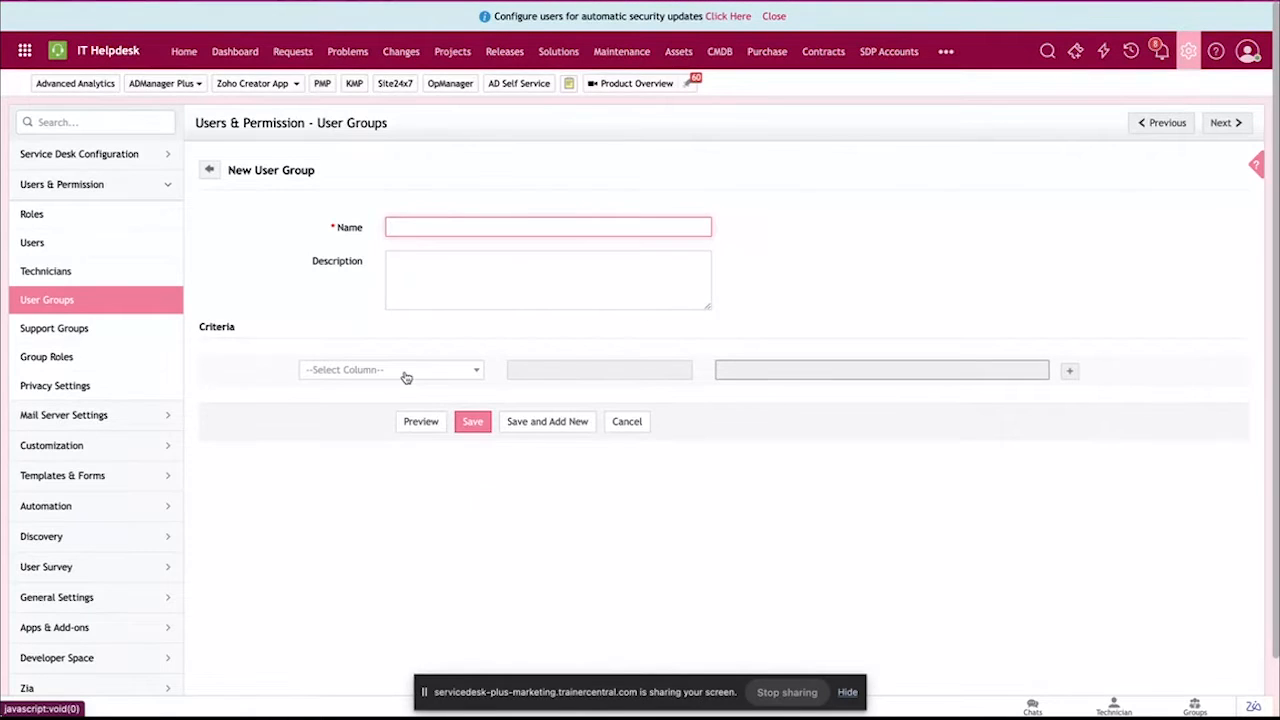
pyautogui.click(406, 375)
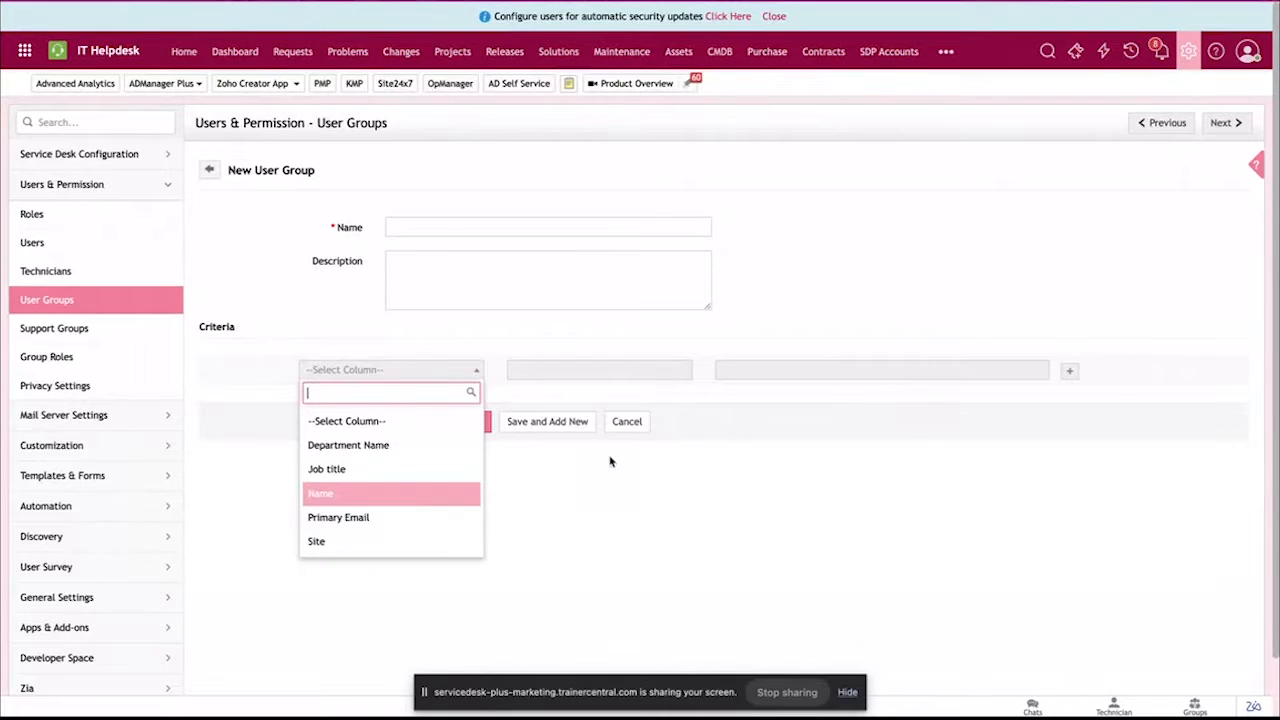
pyautogui.click(654, 488)
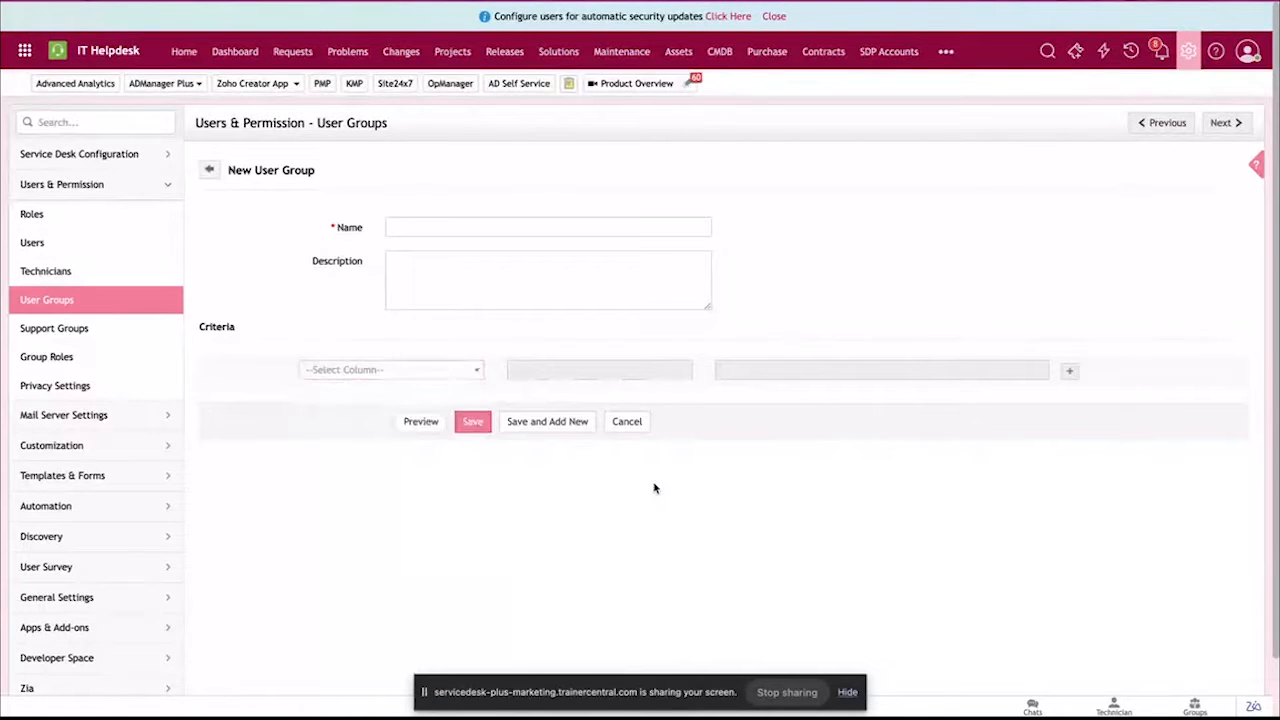
pyautogui.click(637, 429)
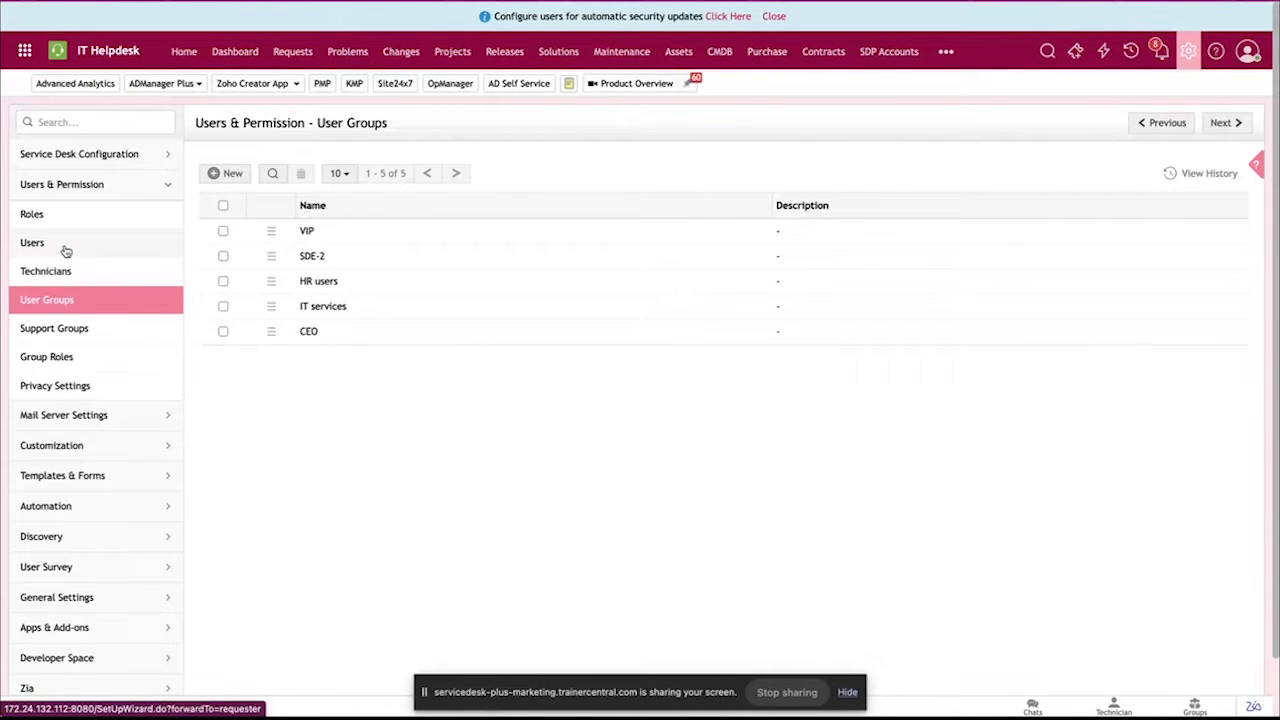
# Open the SDPTESTLAB user directly above requester1 in the instance's Users list for editing
pyautogui.click(32, 243)
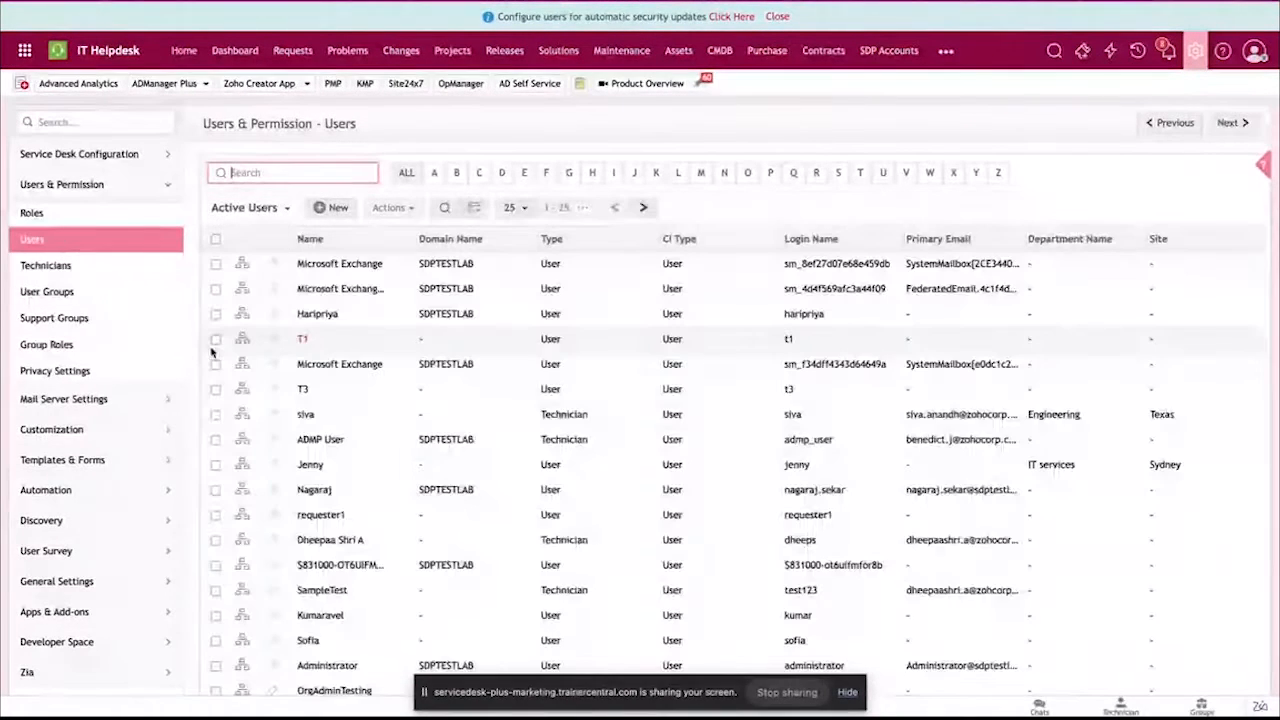
pyautogui.scroll(-1, 323, 345)
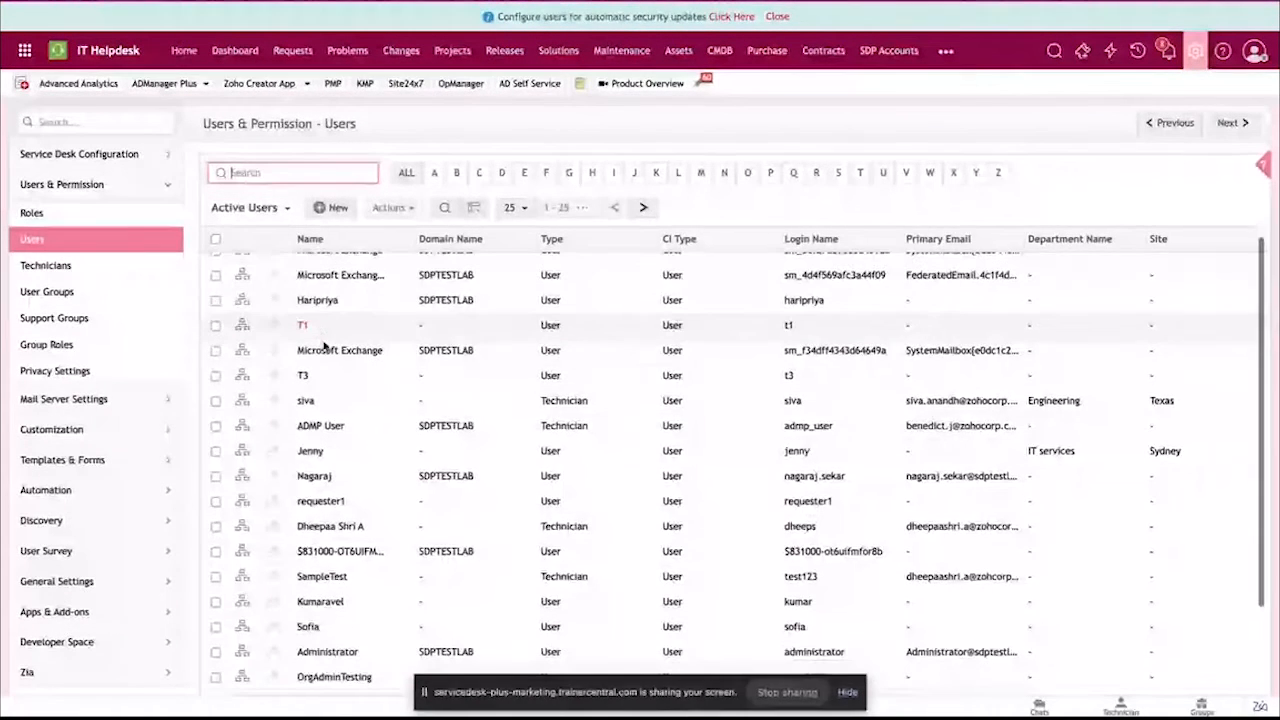
pyautogui.click(273, 474)
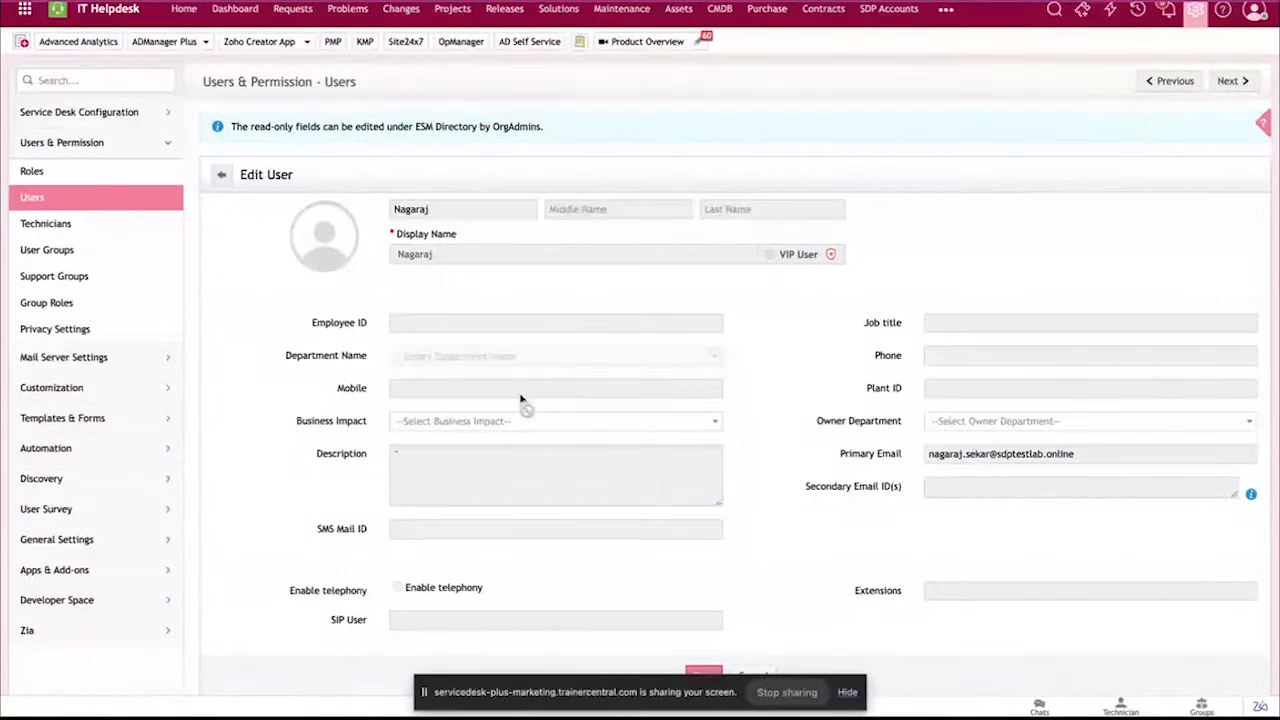
# Examine the user's editable details and the options for which requests the requester is allowed to view
pyautogui.scroll(-1, 925, 426)
pyautogui.scroll(-4, 926, 426)
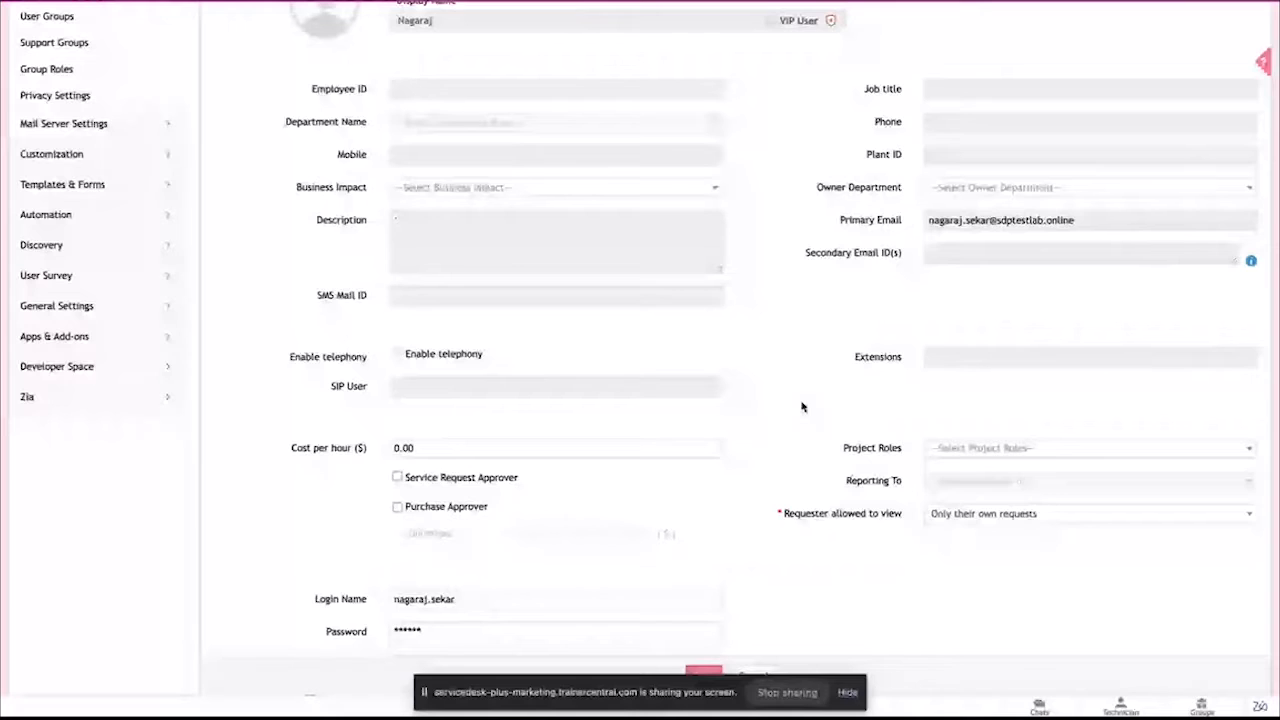
pyautogui.scroll(-1, 760, 420)
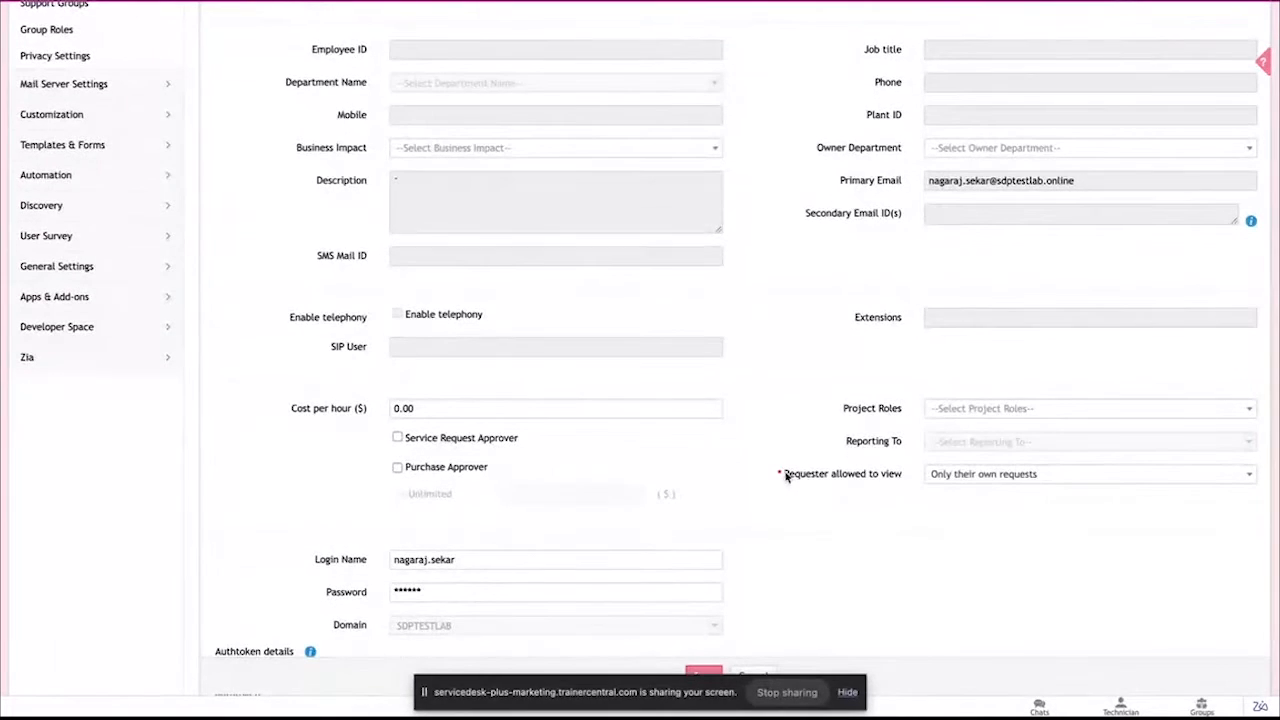
pyautogui.moveTo(785, 476); pyautogui.dragTo(898, 478)
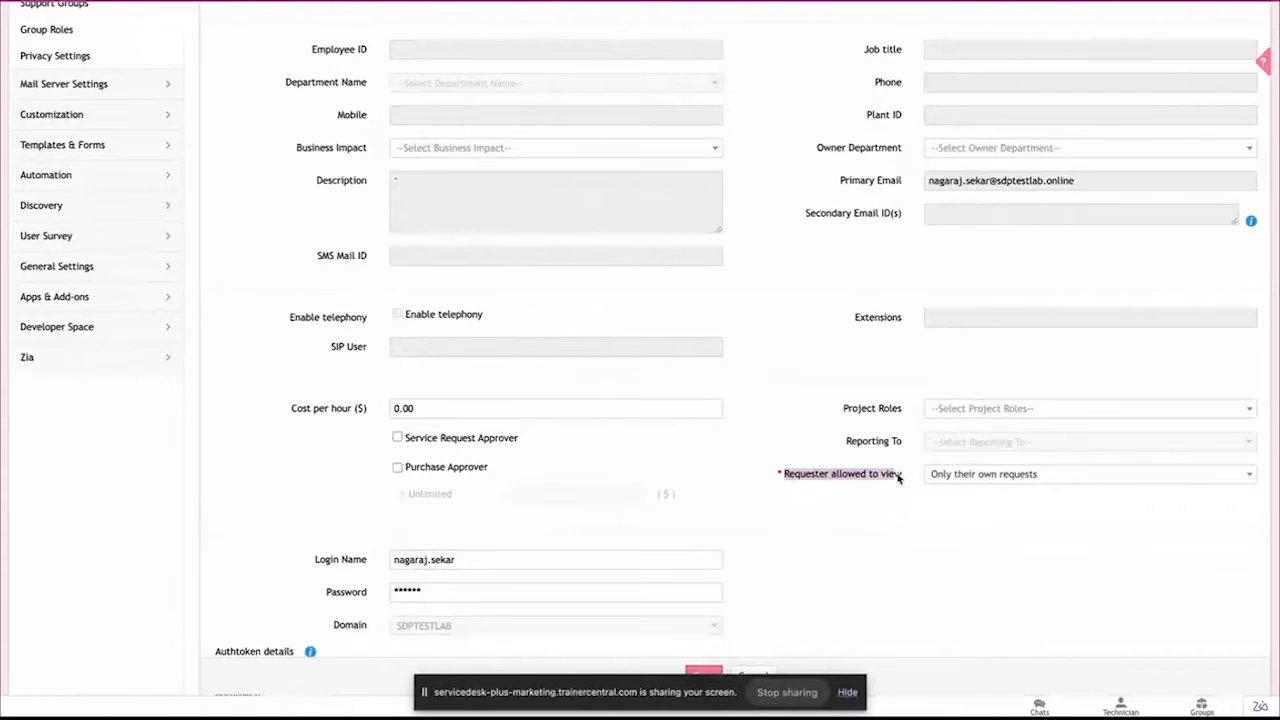
pyautogui.click(898, 478)
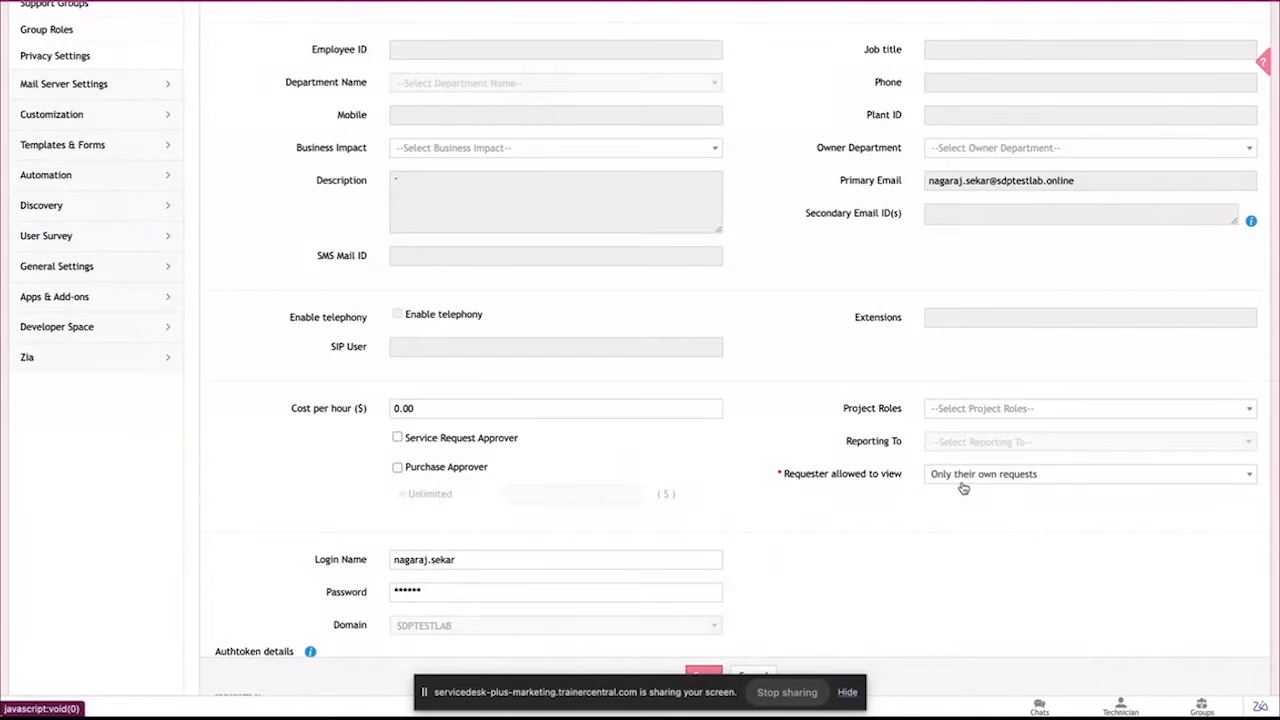
pyautogui.click(963, 484)
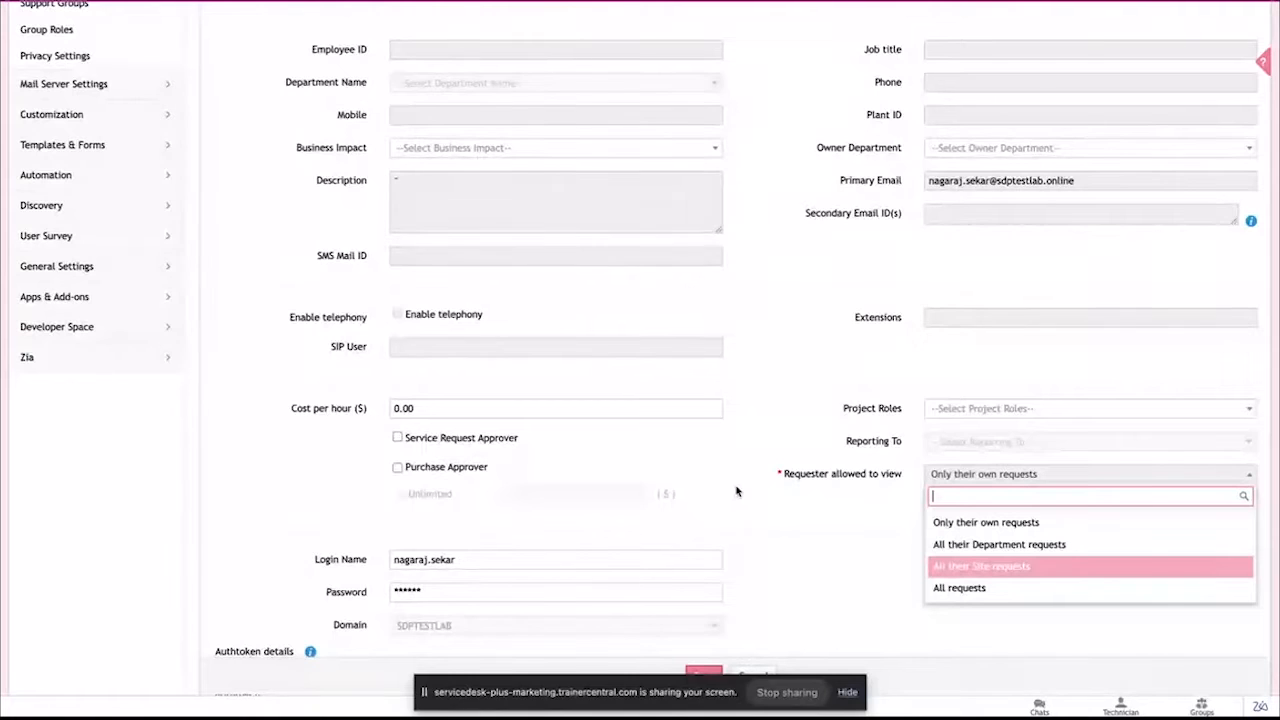
pyautogui.scroll(3, 736, 491)
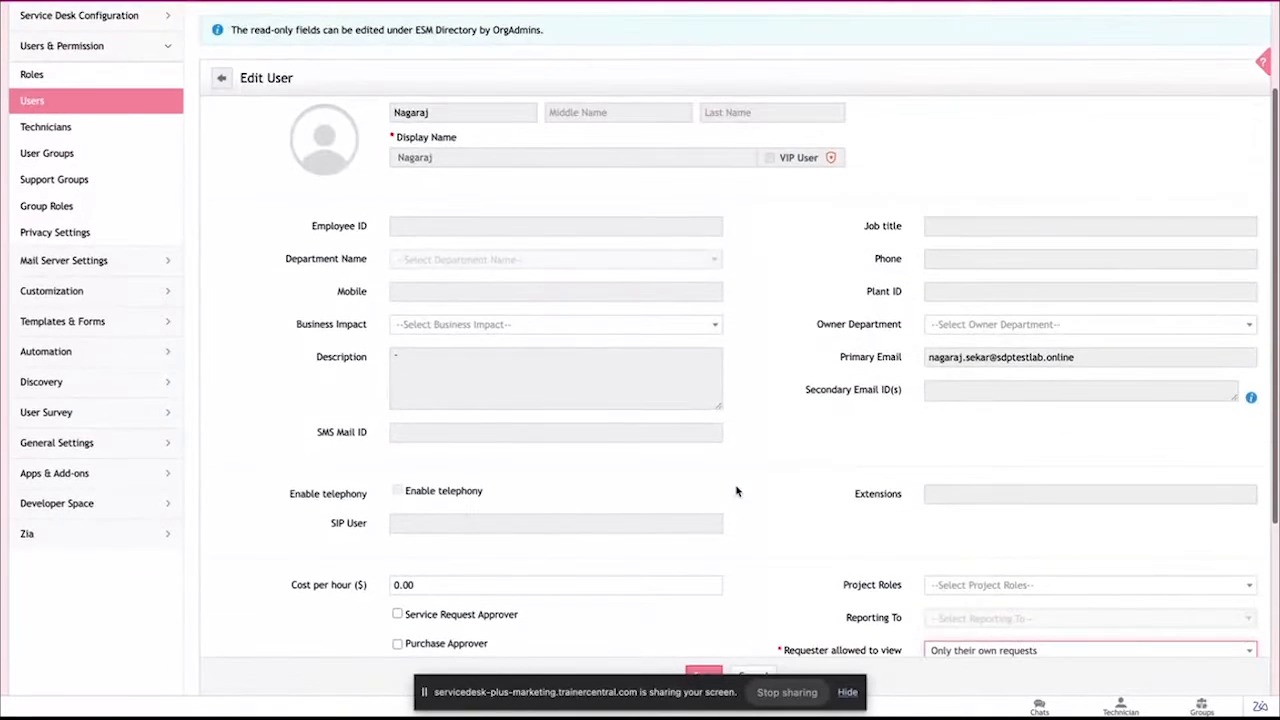
# Open the technician in the sixth row of the Technicians list for editing, and examine the associated sites, groups and assigned roles
pyautogui.click(120, 131)
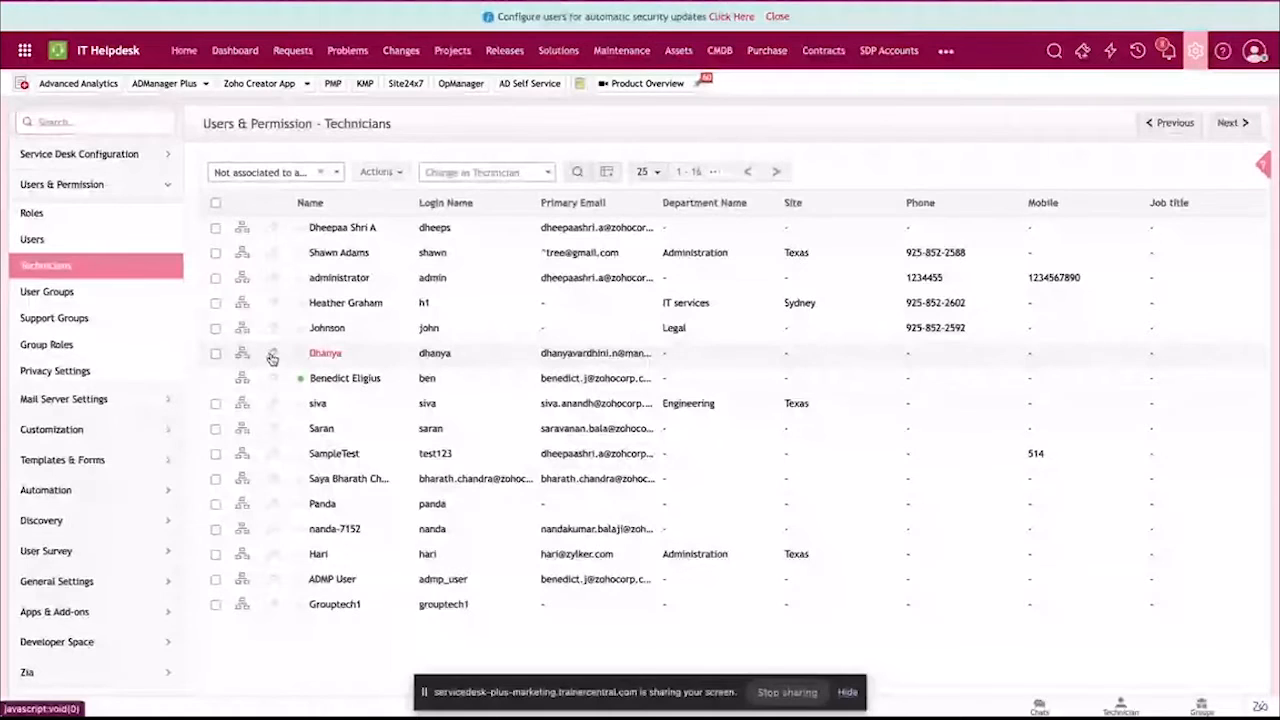
pyautogui.click(762, 366)
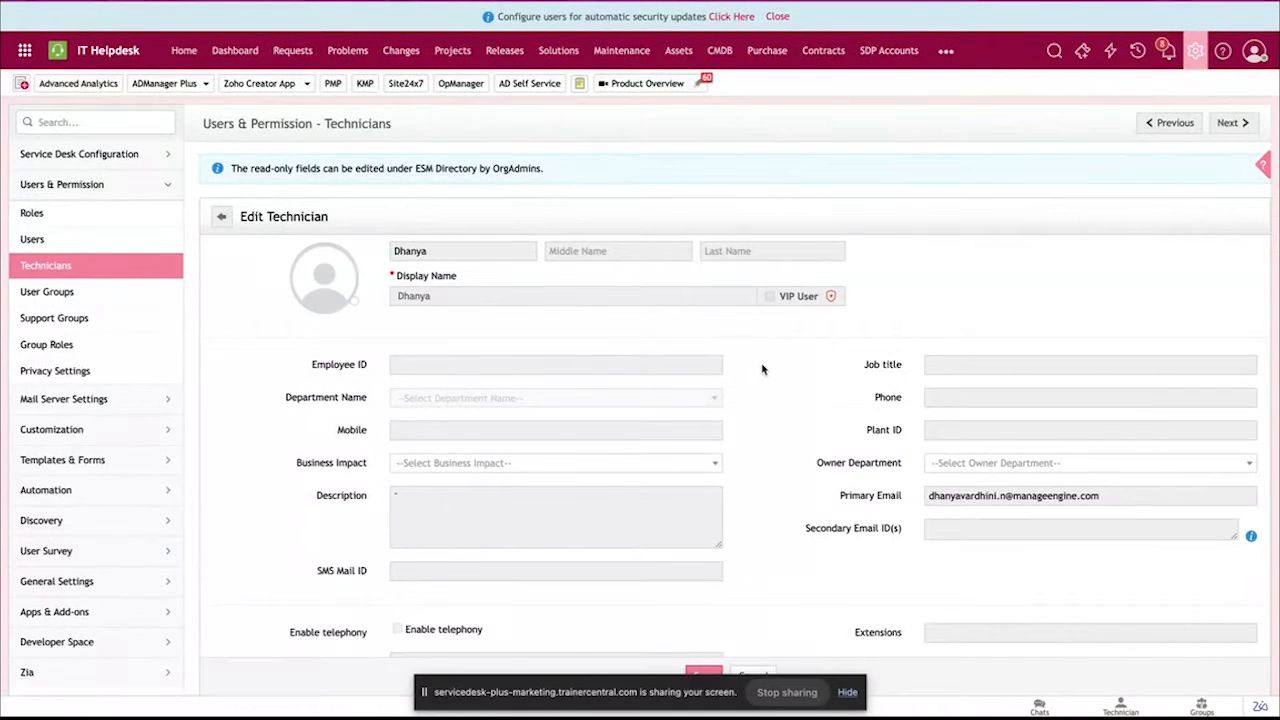
pyautogui.scroll(-2, 762, 369)
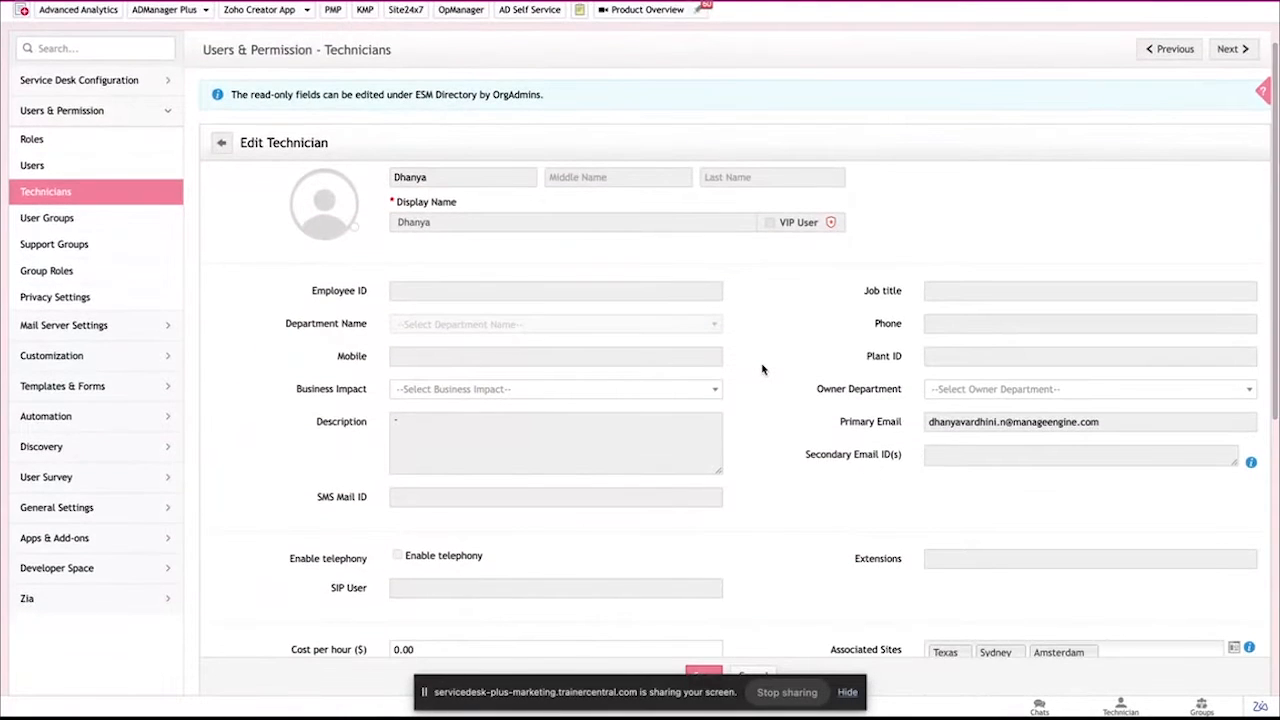
pyautogui.scroll(-4, 762, 369)
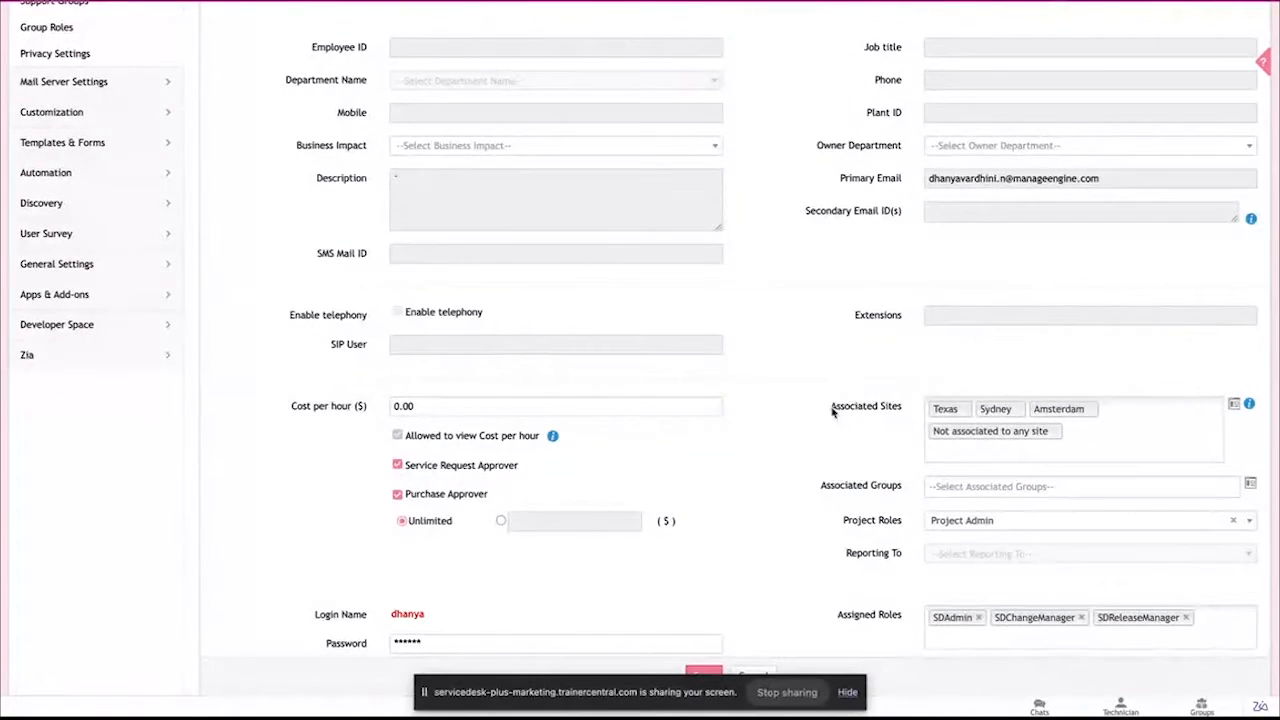
pyautogui.scroll(-1, 834, 414)
pyautogui.moveTo(822, 431); pyautogui.dragTo(895, 437)
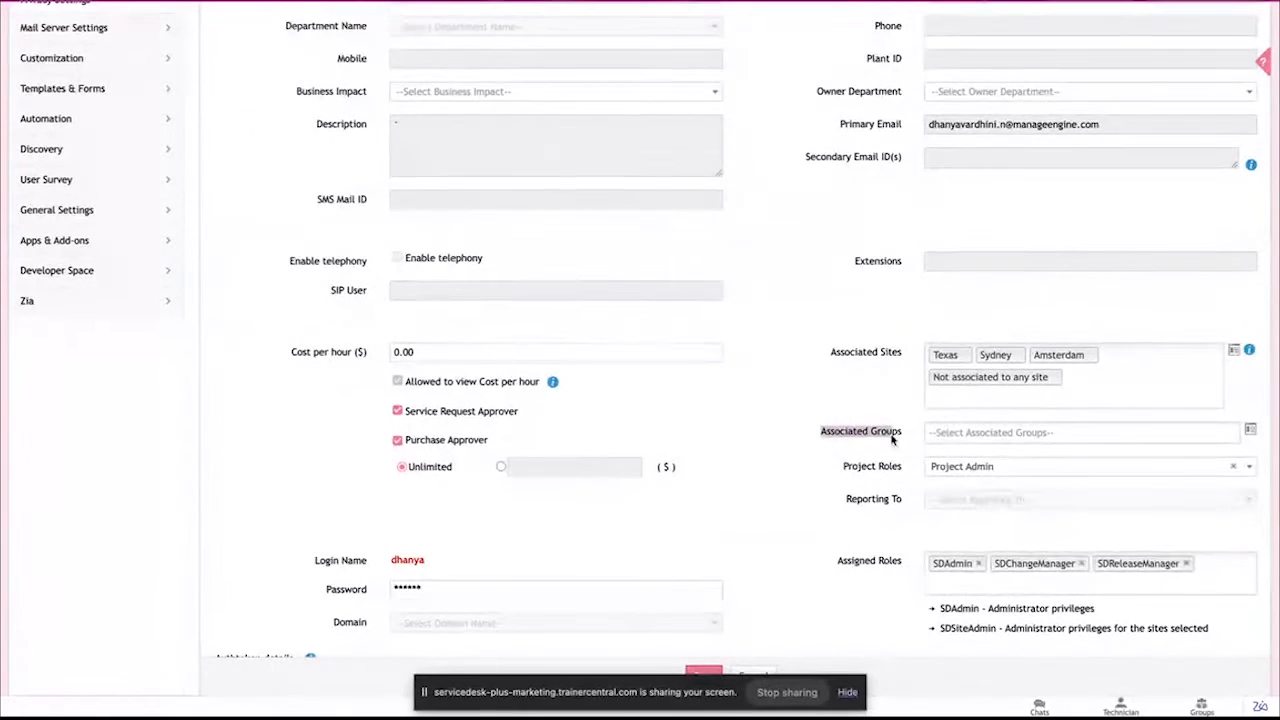
pyautogui.click(893, 437)
pyautogui.scroll(-1, 894, 440)
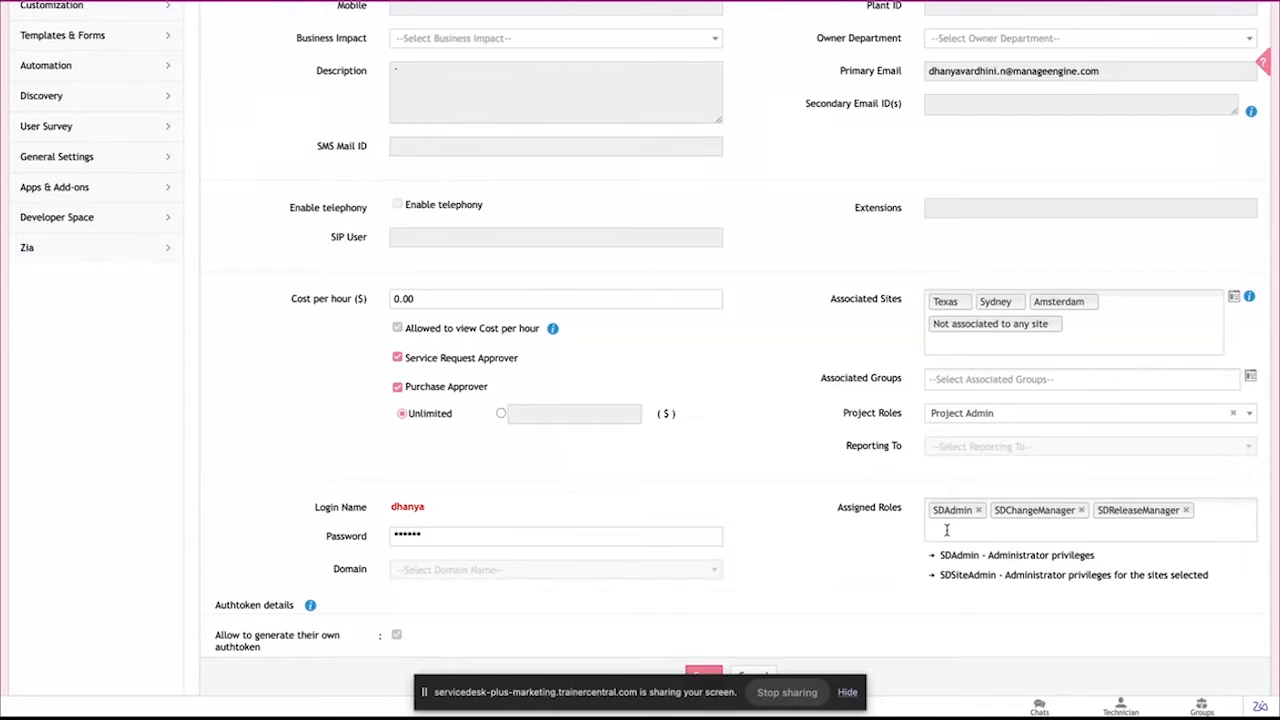
pyautogui.scroll(5, 615, 465)
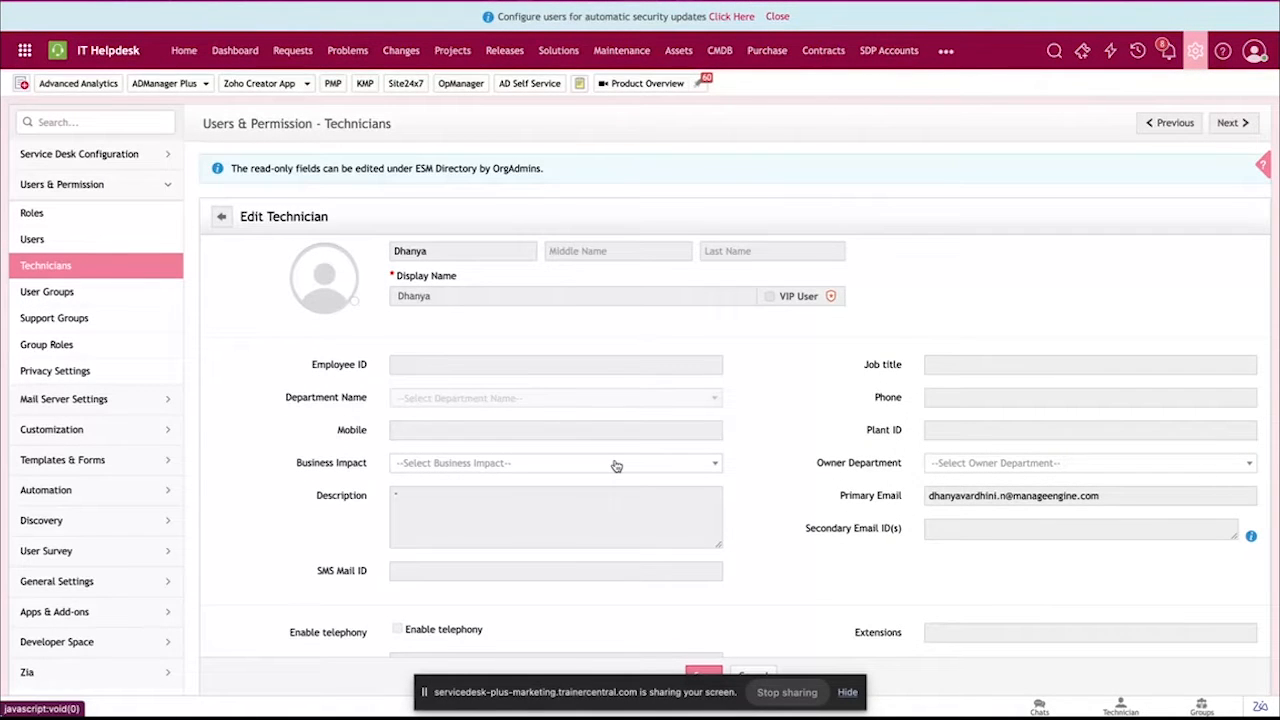
# View the Roles list with its role descriptions, and open the form for adding a new role
pyautogui.click(138, 222)
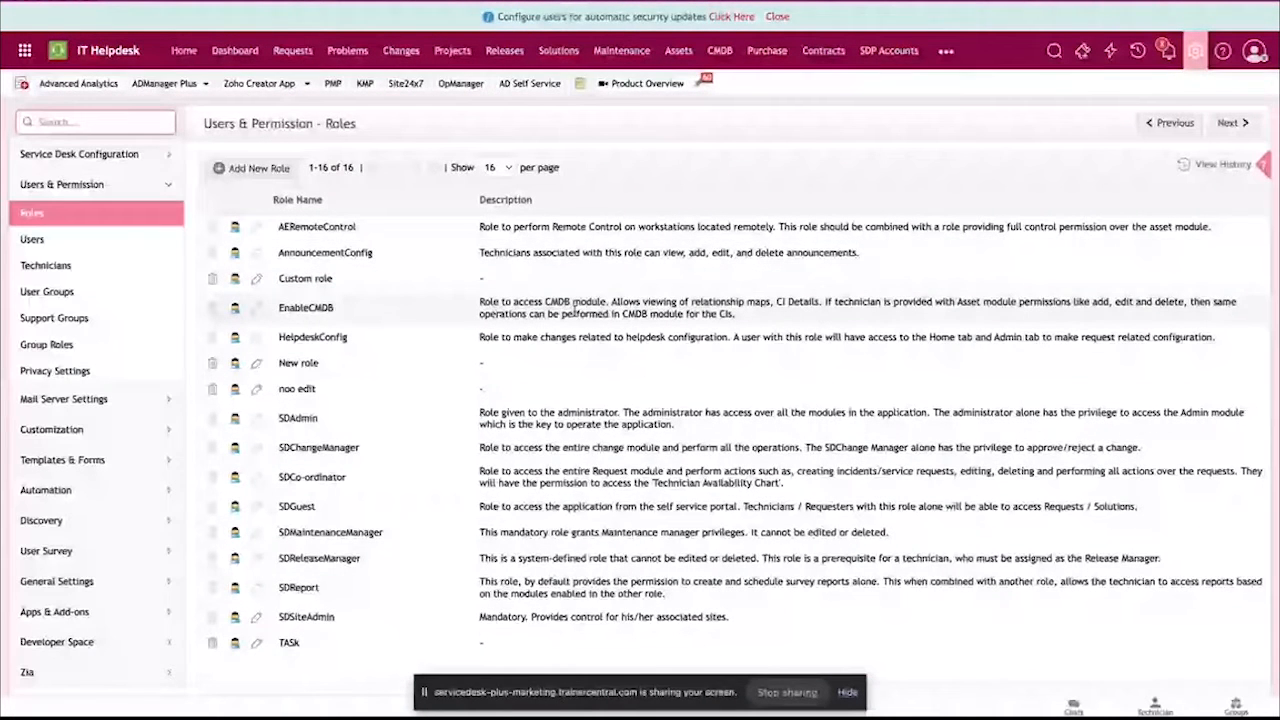
pyautogui.scroll(-1, 300, 335)
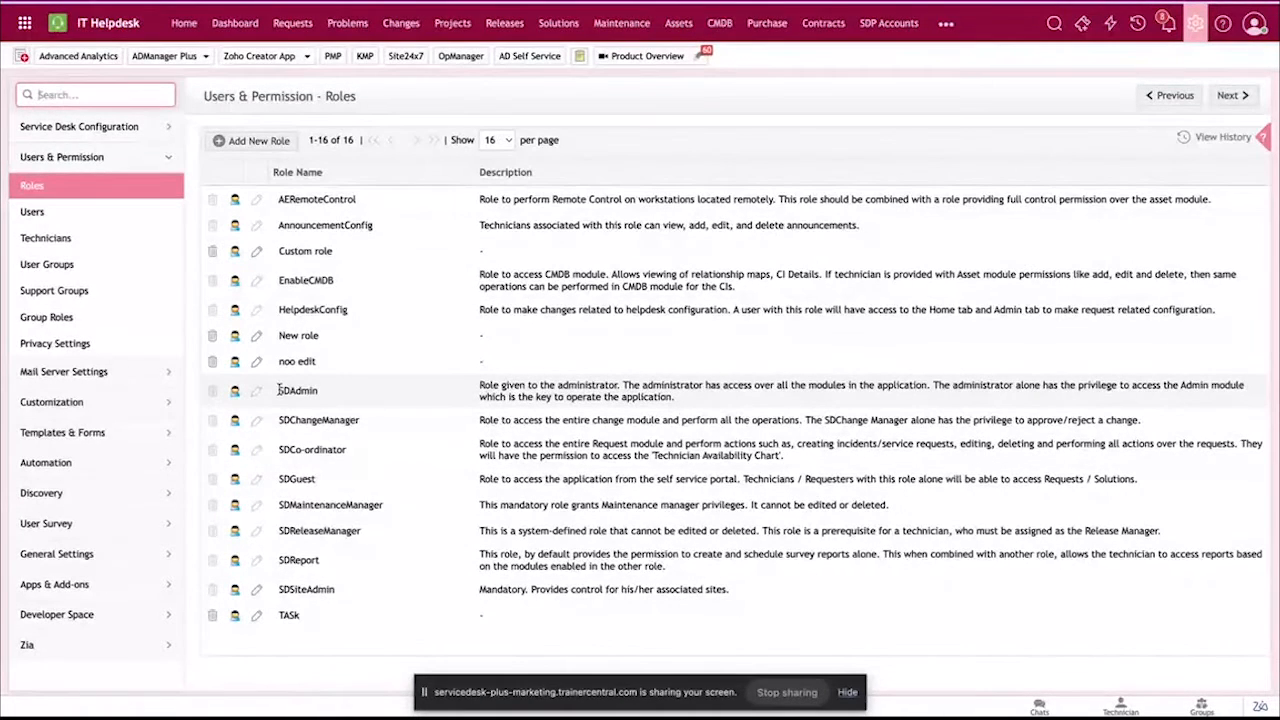
pyautogui.click(262, 152)
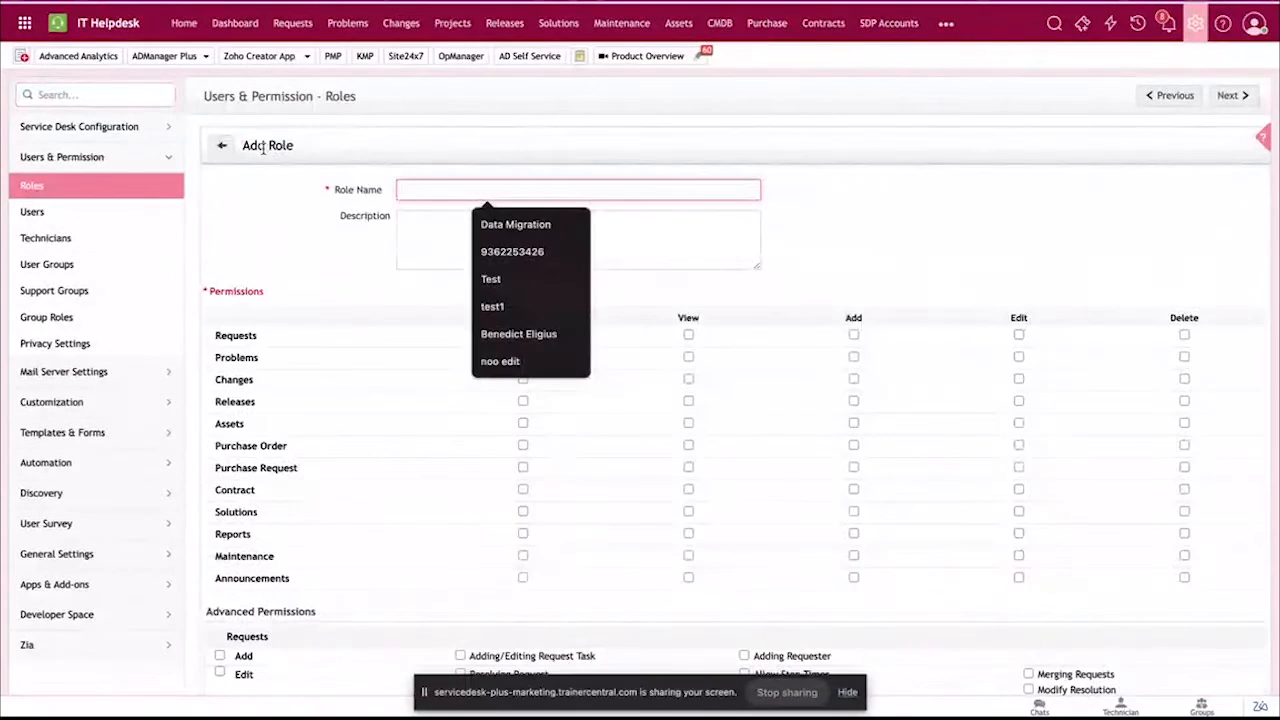
pyautogui.click(452, 192)
pyautogui.click(309, 255)
# Examine the module permissions and the advanced permissions available in the Add Role form
pyautogui.scroll(-1, 309, 255)
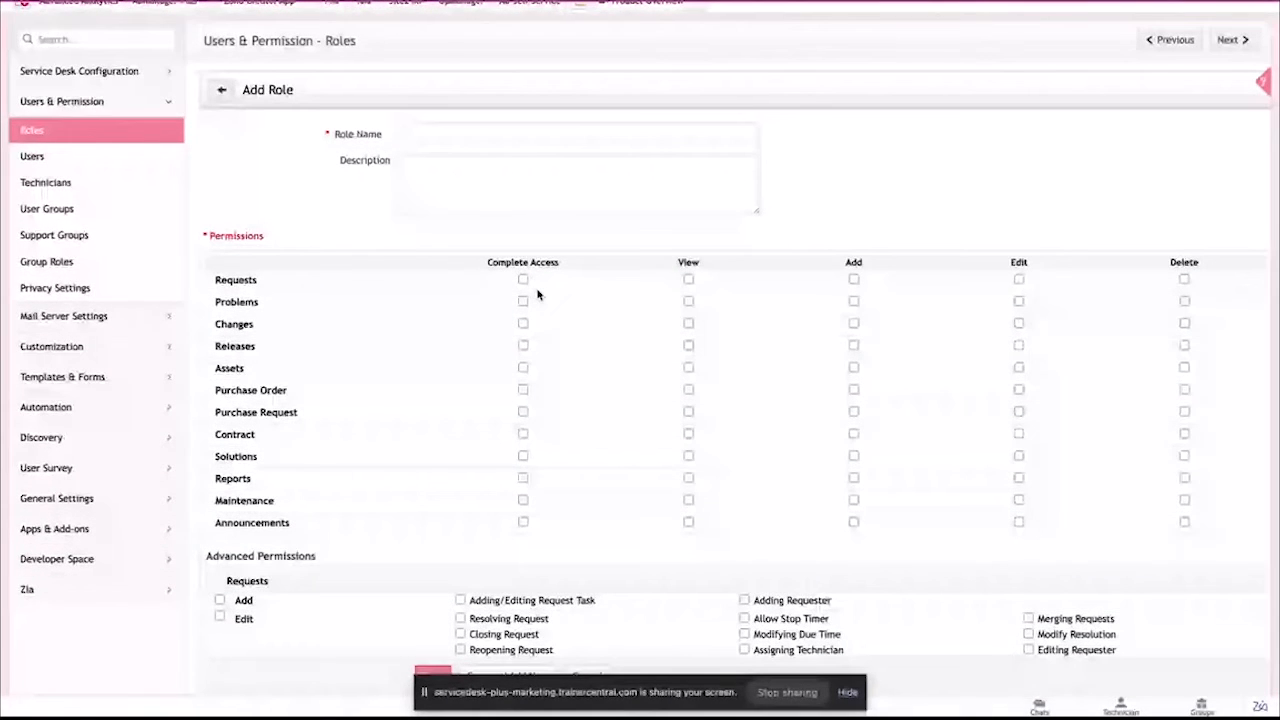
pyautogui.scroll(-1, 537, 294)
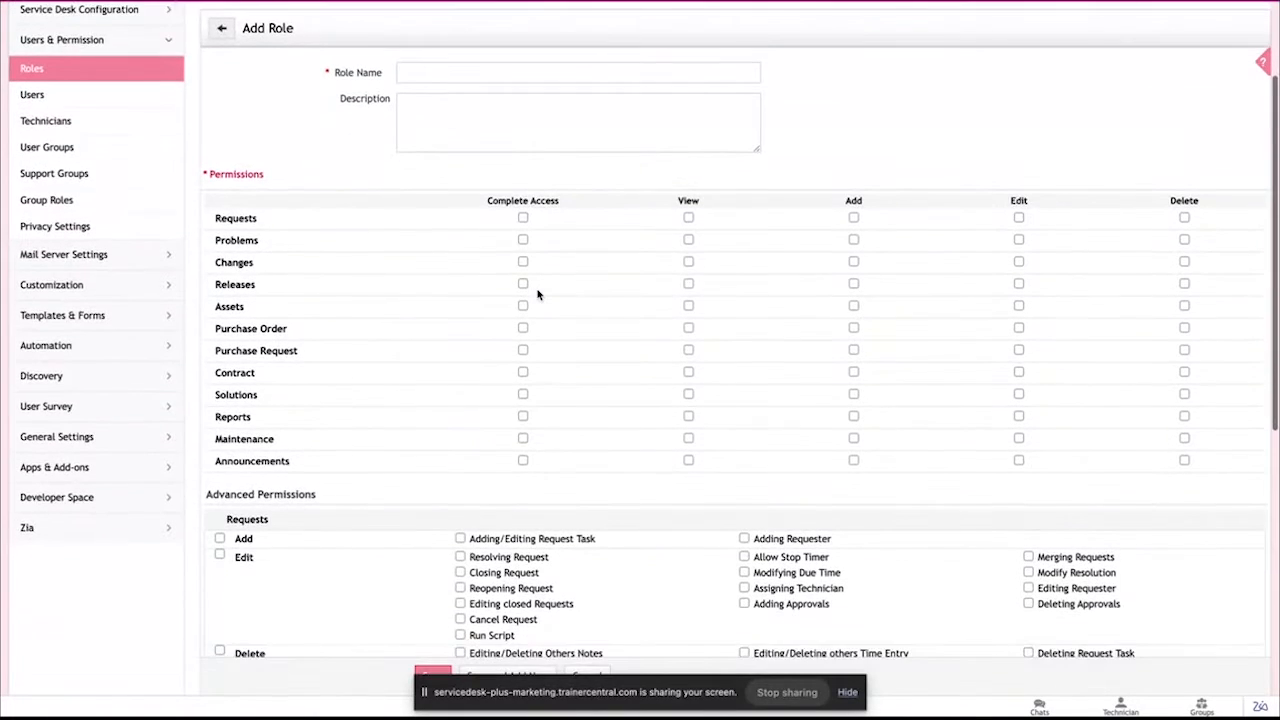
pyautogui.scroll(-3, 537, 294)
pyautogui.scroll(1, 480, 303)
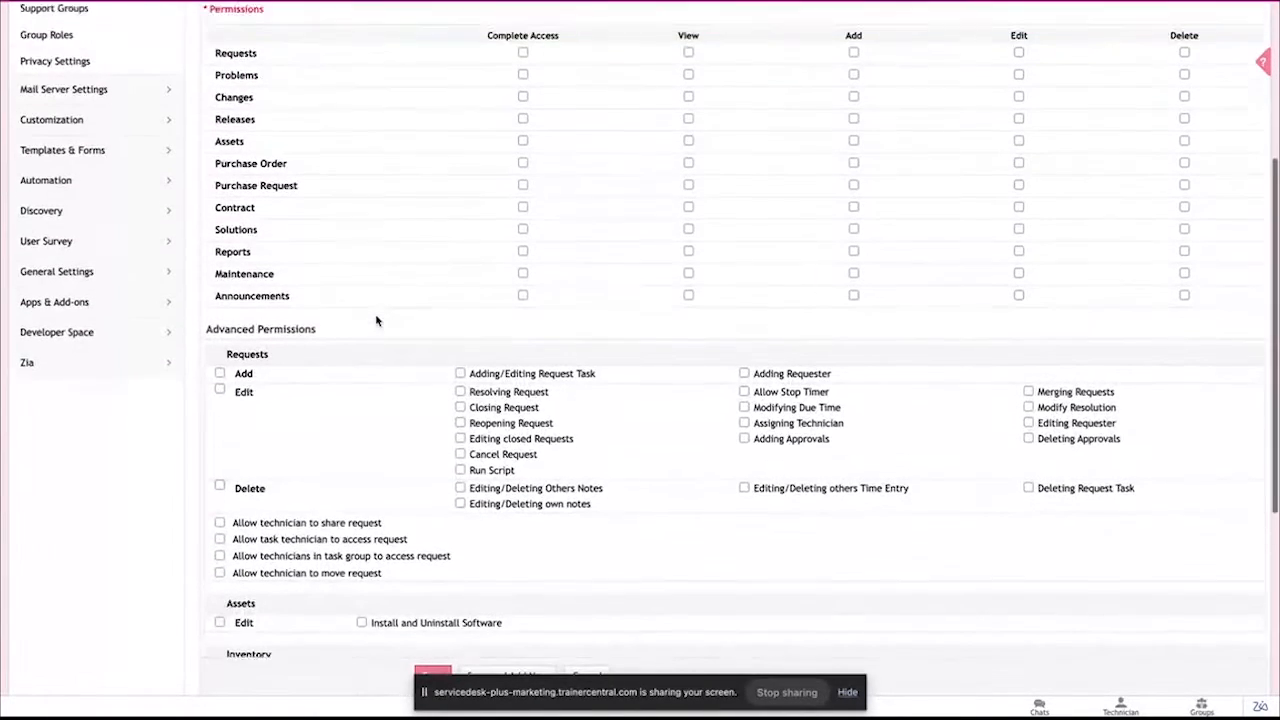
pyautogui.scroll(-1, 340, 401)
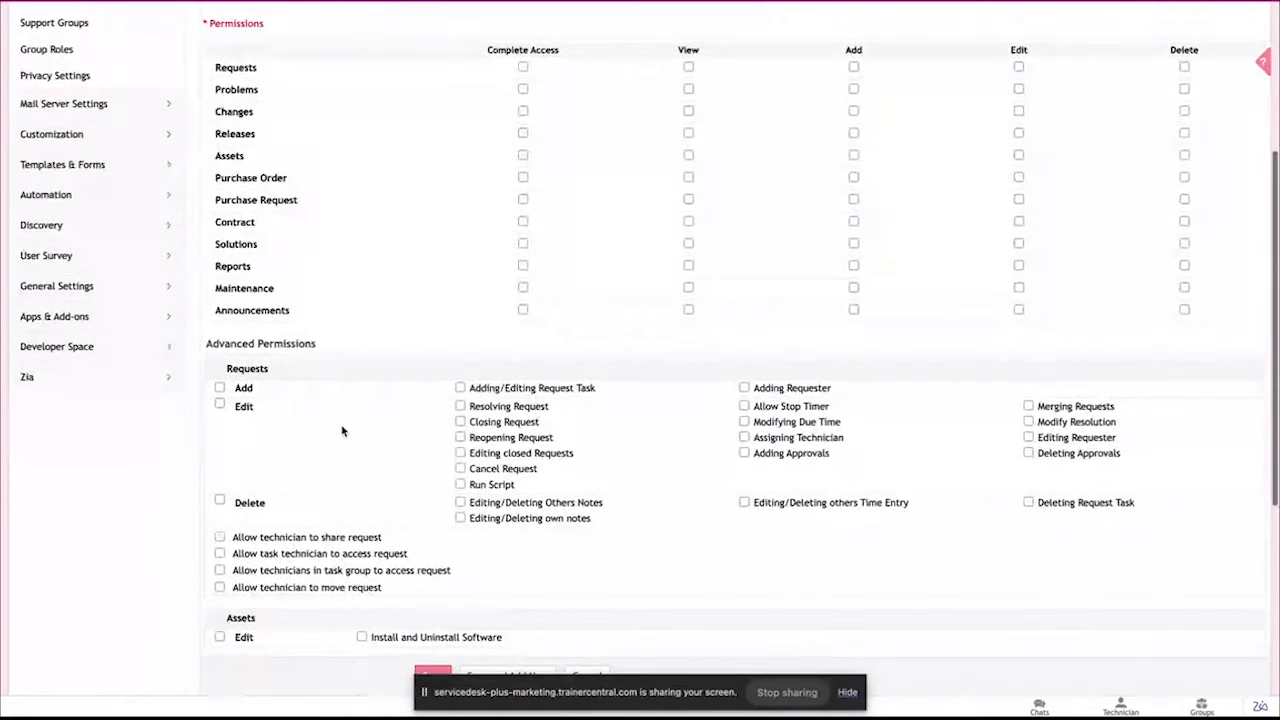
pyautogui.scroll(-5, 341, 430)
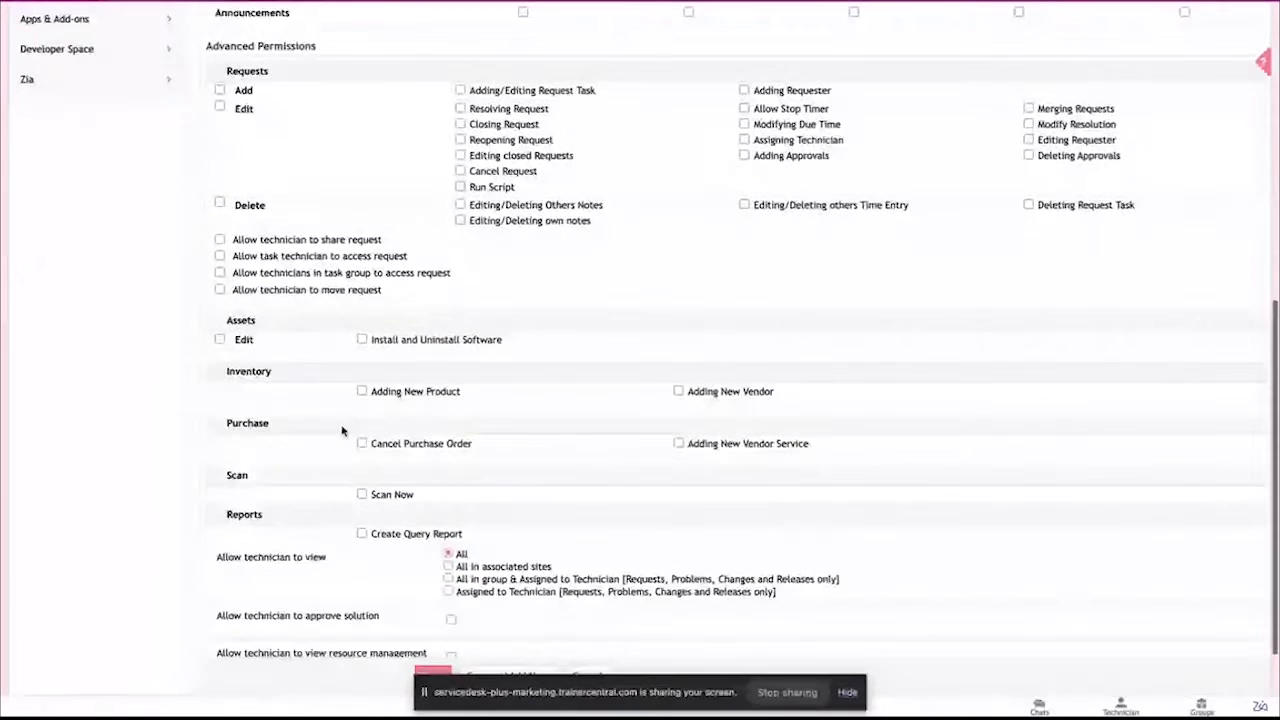
pyautogui.scroll(-1, 341, 430)
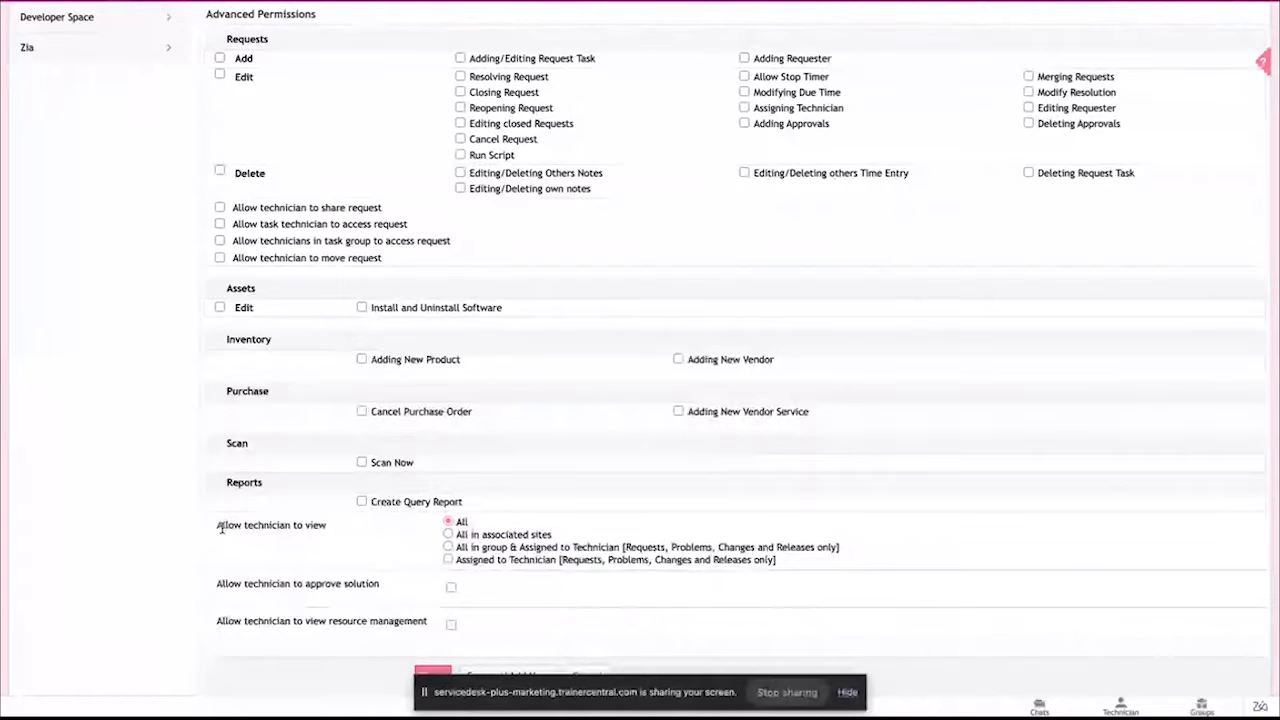
# Examine the scope options for what a technician is allowed to view, and cancel the new role without saving
pyautogui.moveTo(218, 527); pyautogui.dragTo(328, 533)
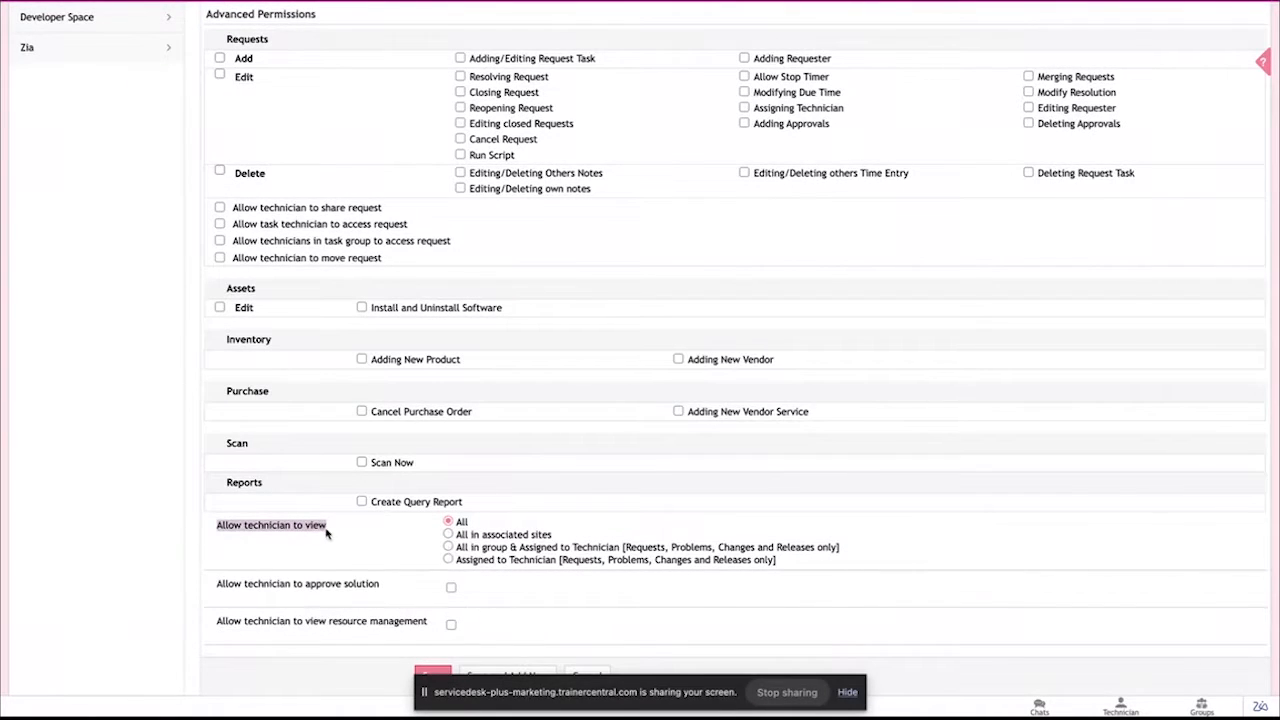
pyautogui.click(329, 533)
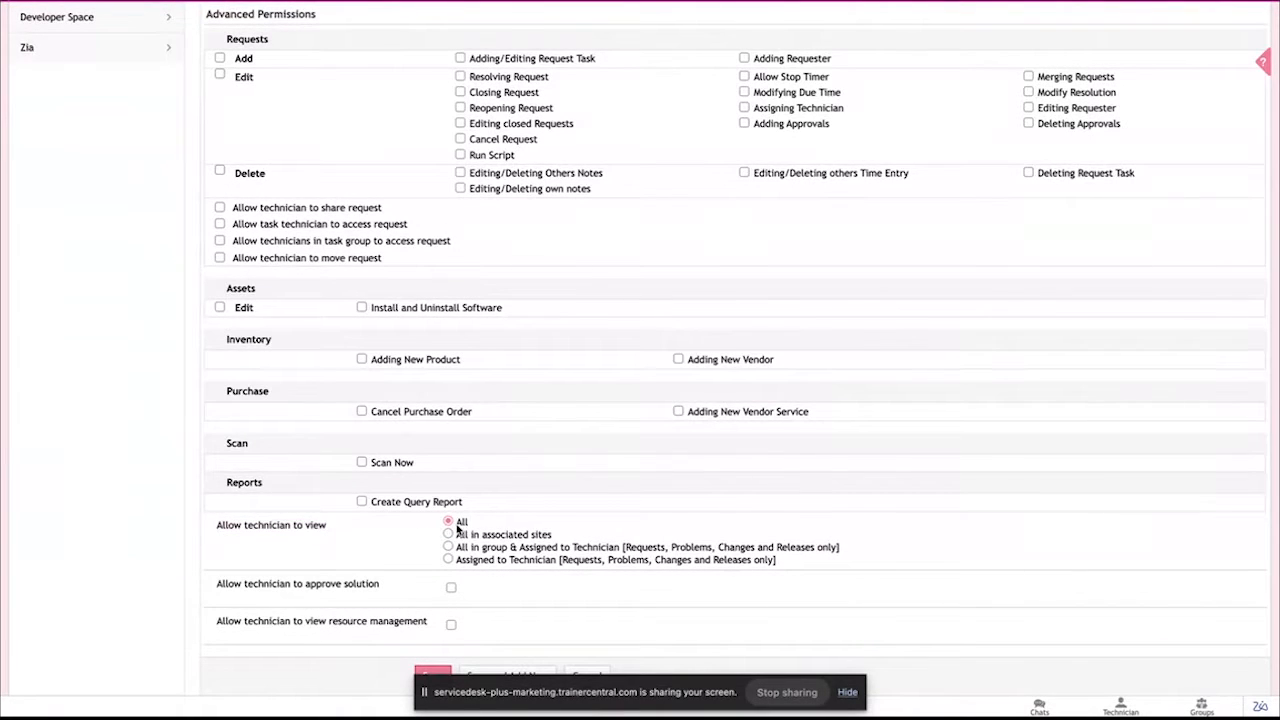
pyautogui.moveTo(457, 523); pyautogui.dragTo(552, 536)
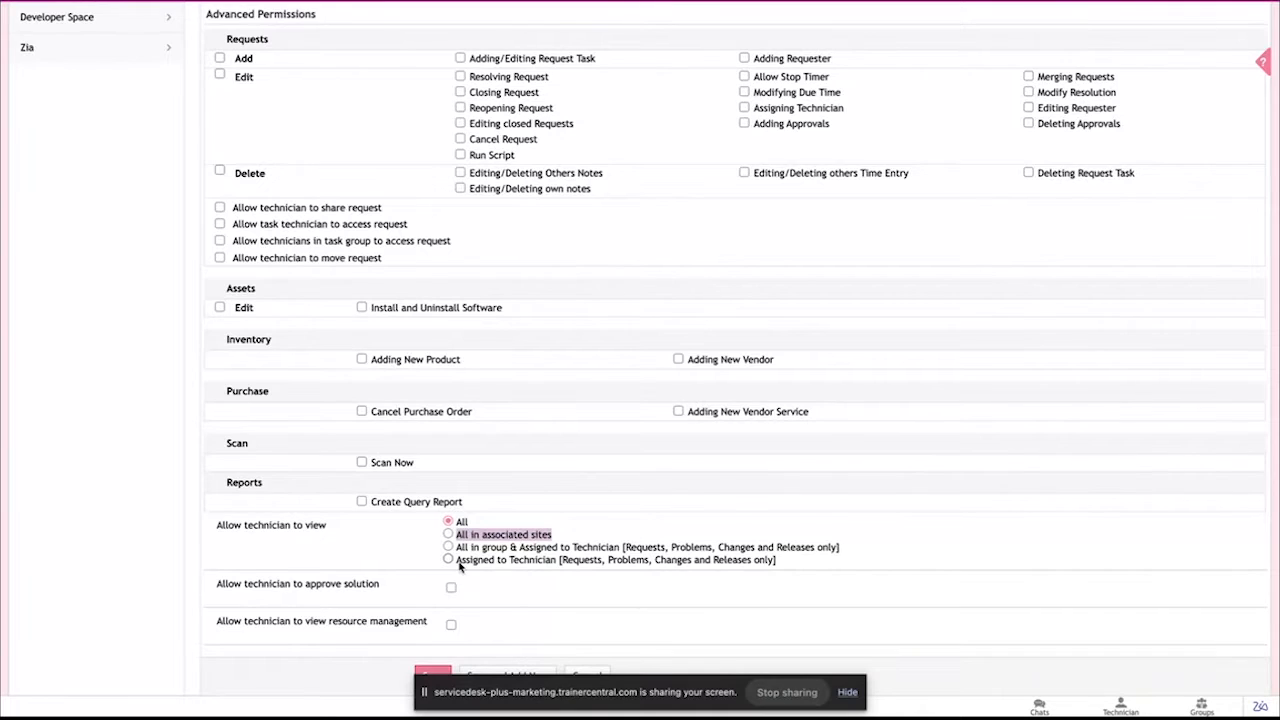
pyautogui.moveTo(576, 695); pyautogui.dragTo(988, 635)
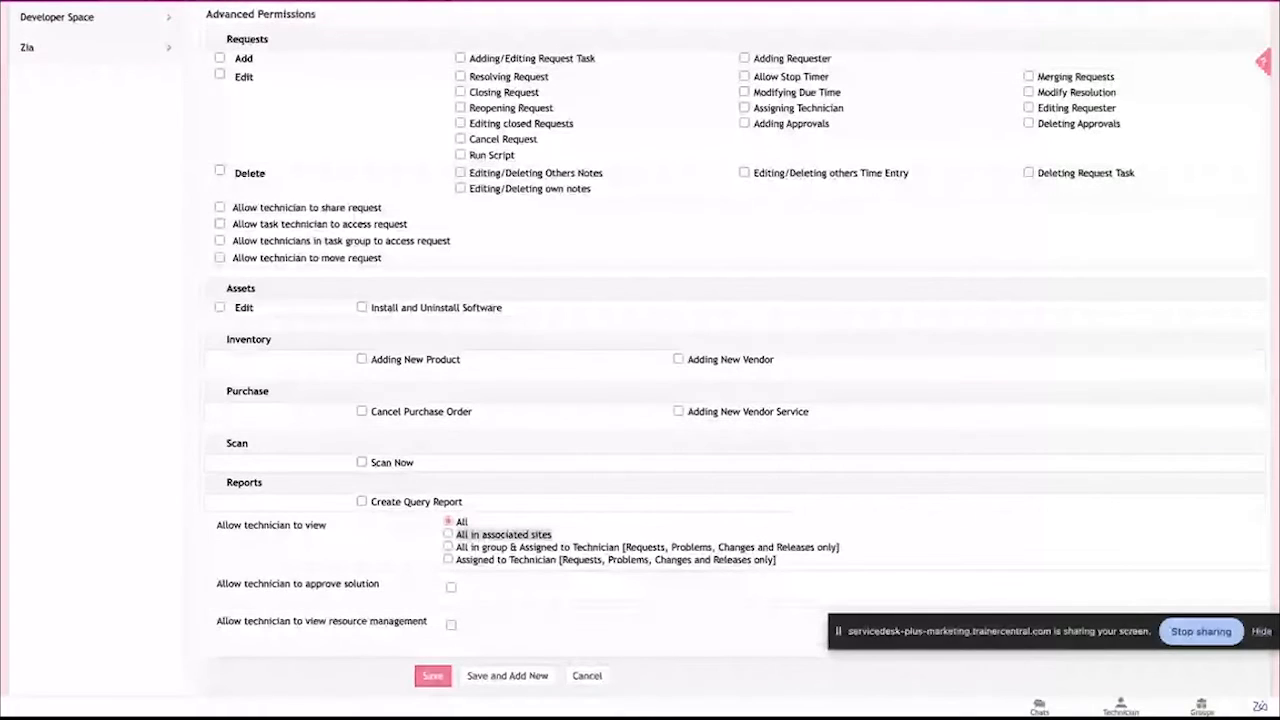
pyautogui.scroll(10, 476, 213)
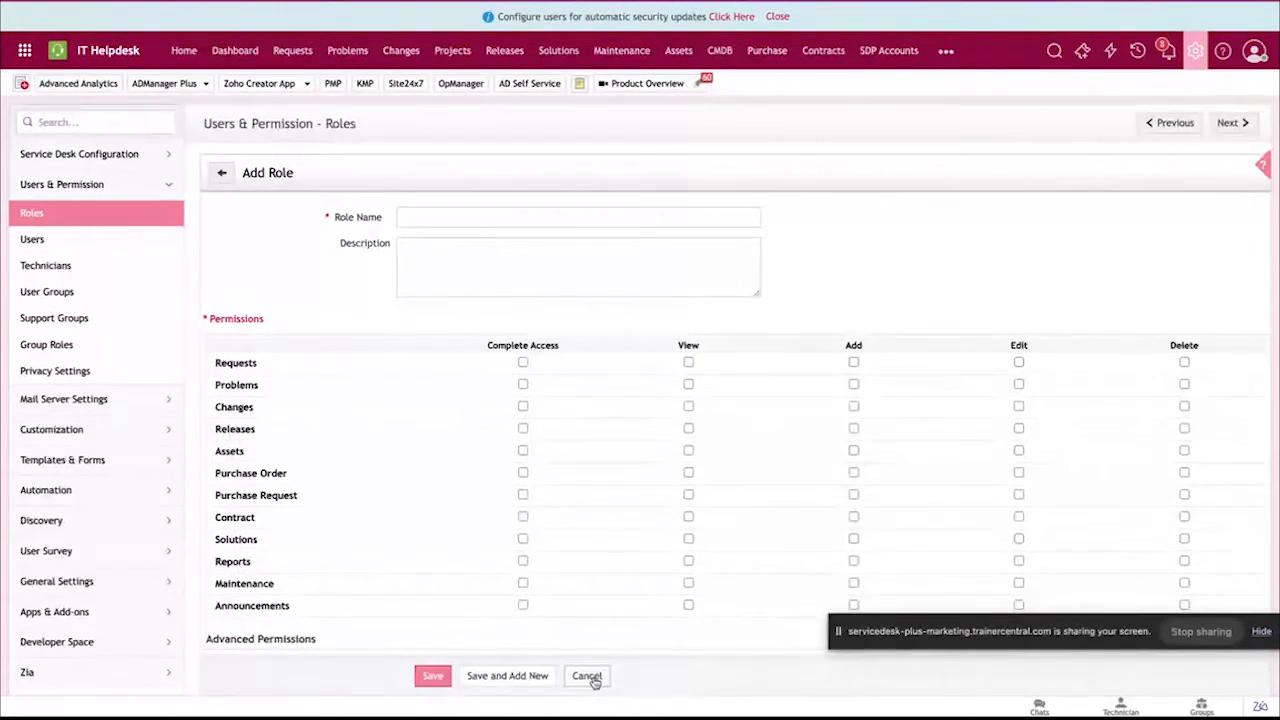
pyautogui.click(590, 677)
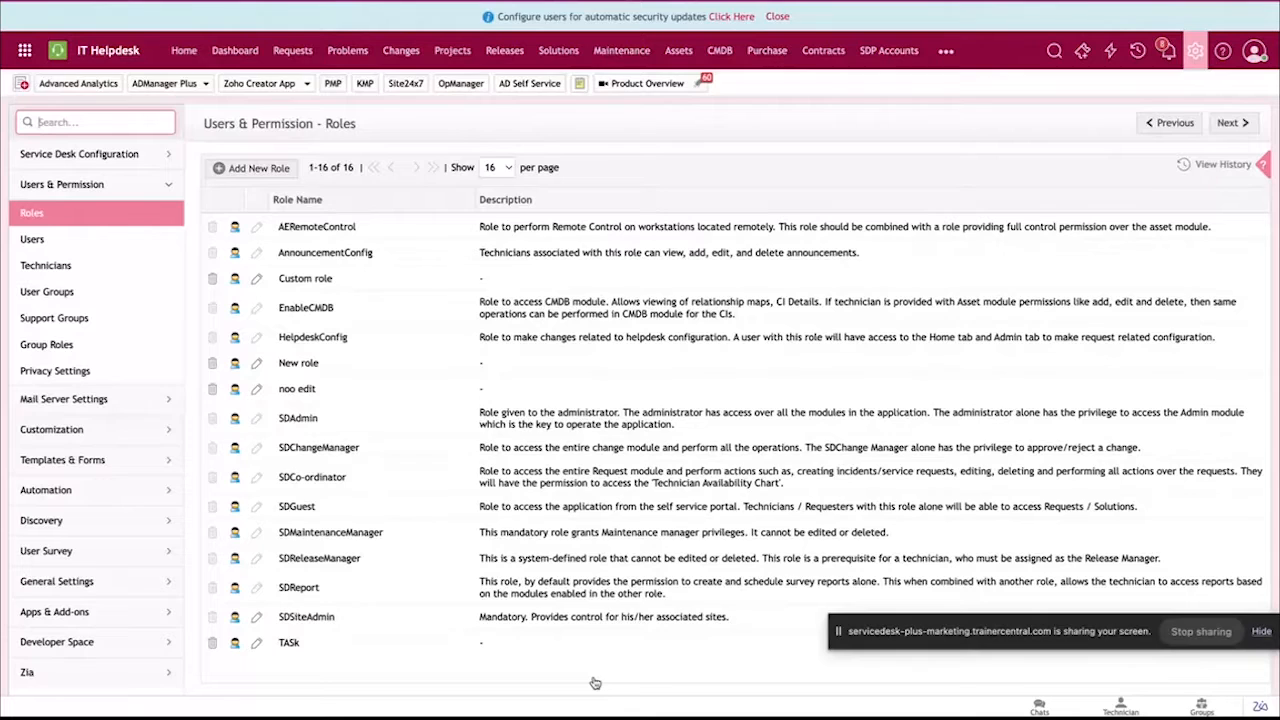
# Open the Amsterdam site for editing, and compare Refer Settings with Custom Settings in its related settings, leaving Custom Settings selected
pyautogui.click(100, 154)
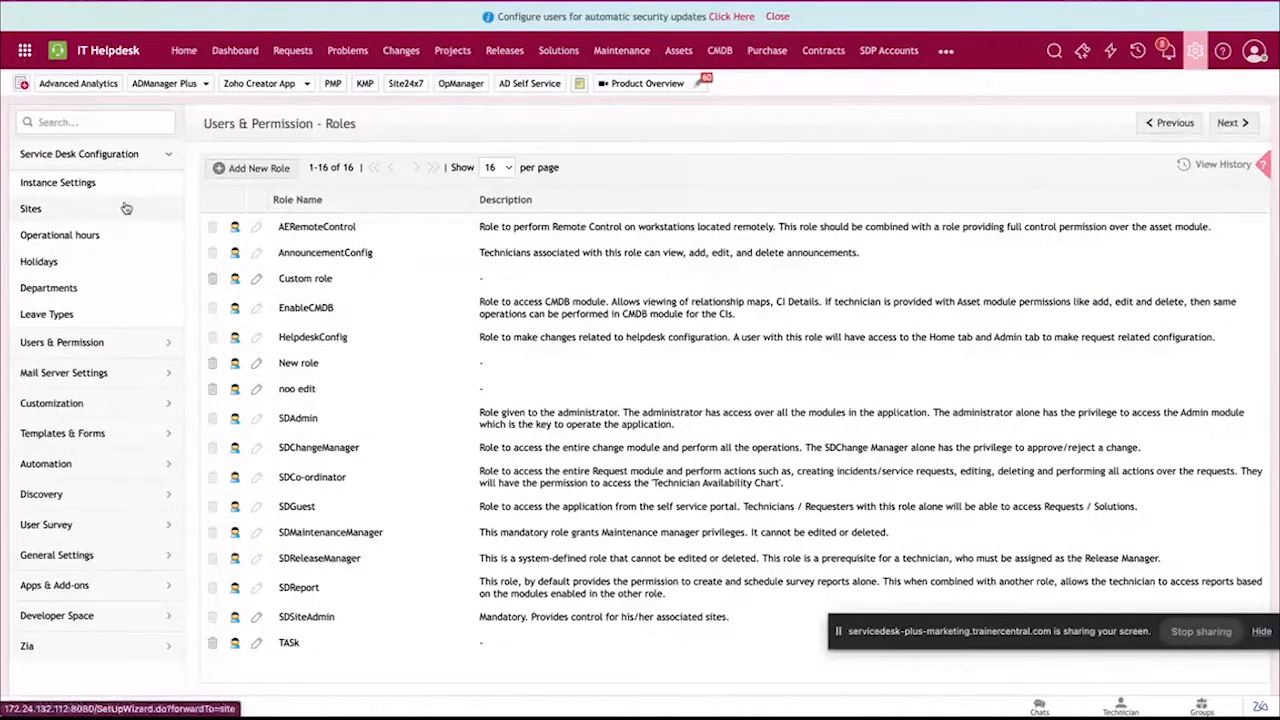
pyautogui.click(126, 208)
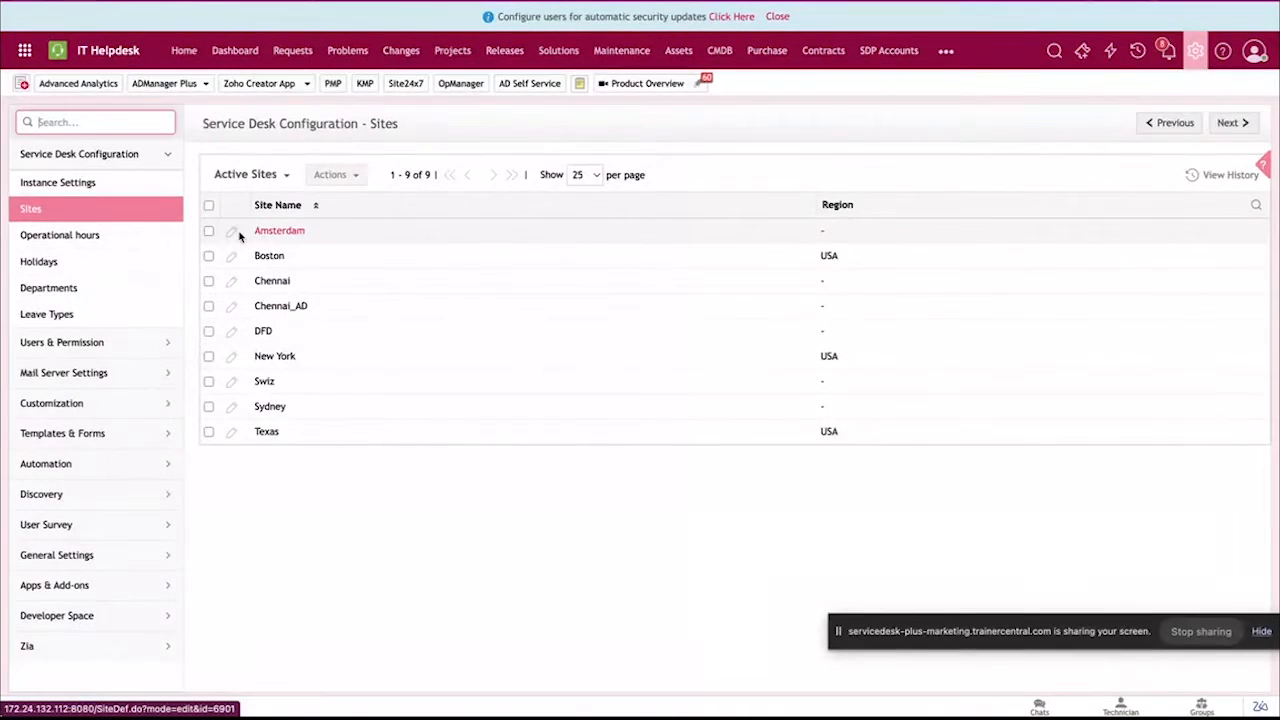
pyautogui.click(235, 235)
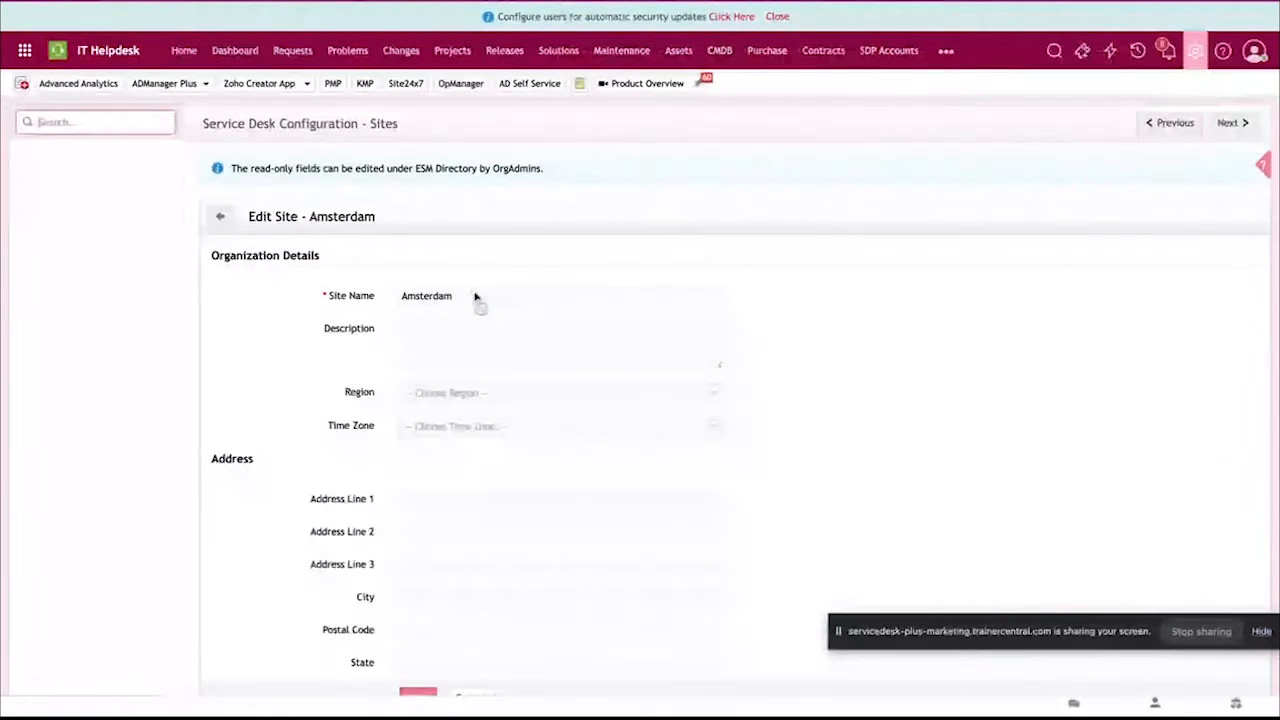
pyautogui.scroll(-6, 476, 297)
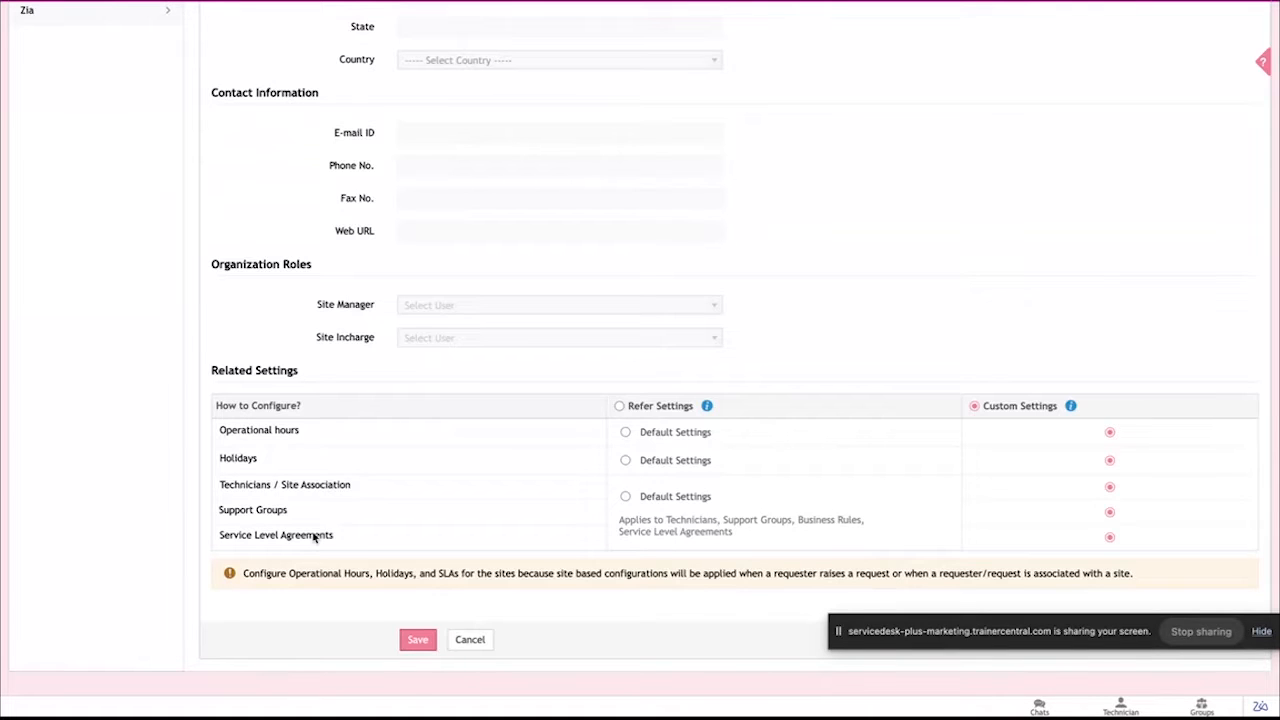
pyautogui.click(620, 406)
pyautogui.click(975, 406)
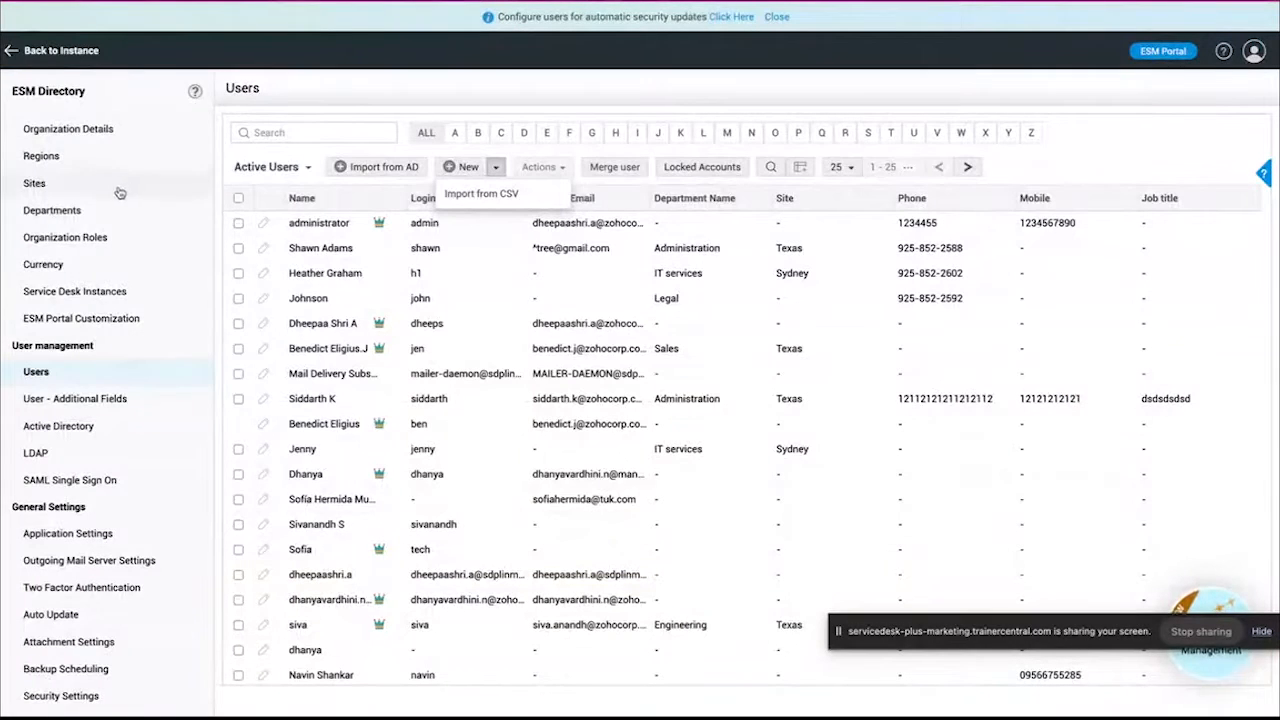
# View the organizational, regional, site and departmental roles under Organization Roles in the ESM Directory
pyautogui.click(101, 247)
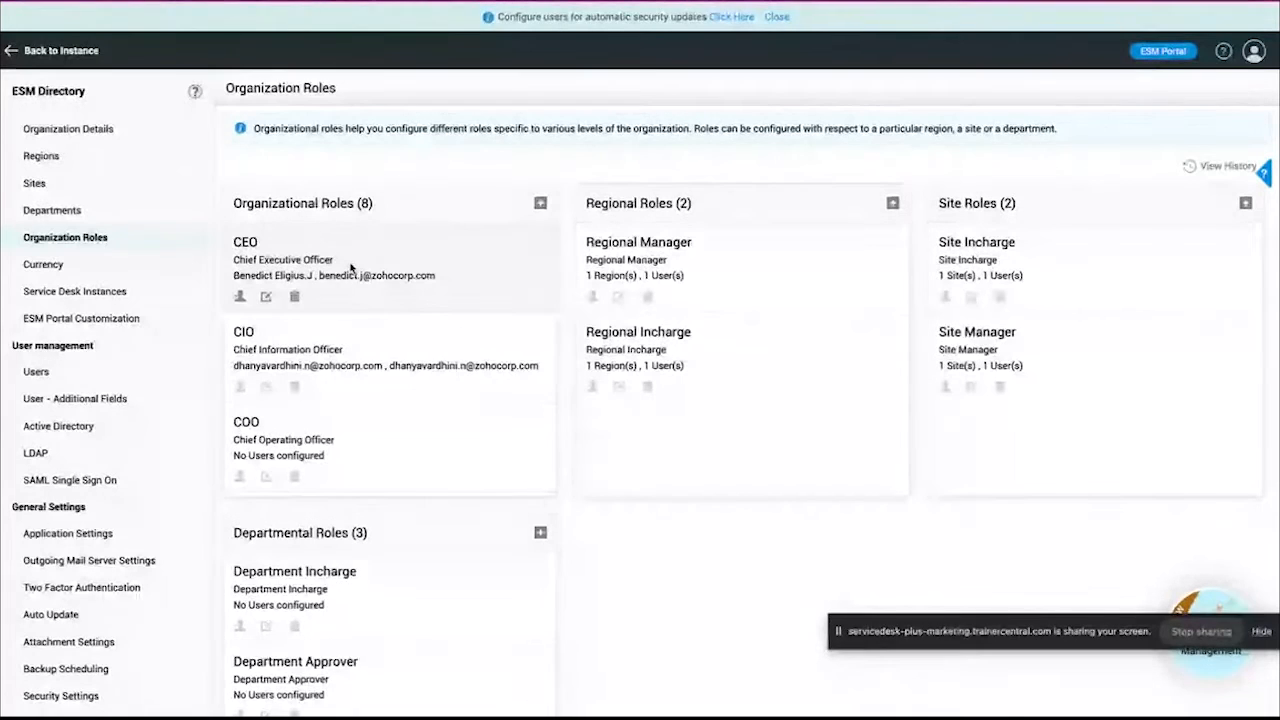
pyautogui.scroll(-1, 350, 267)
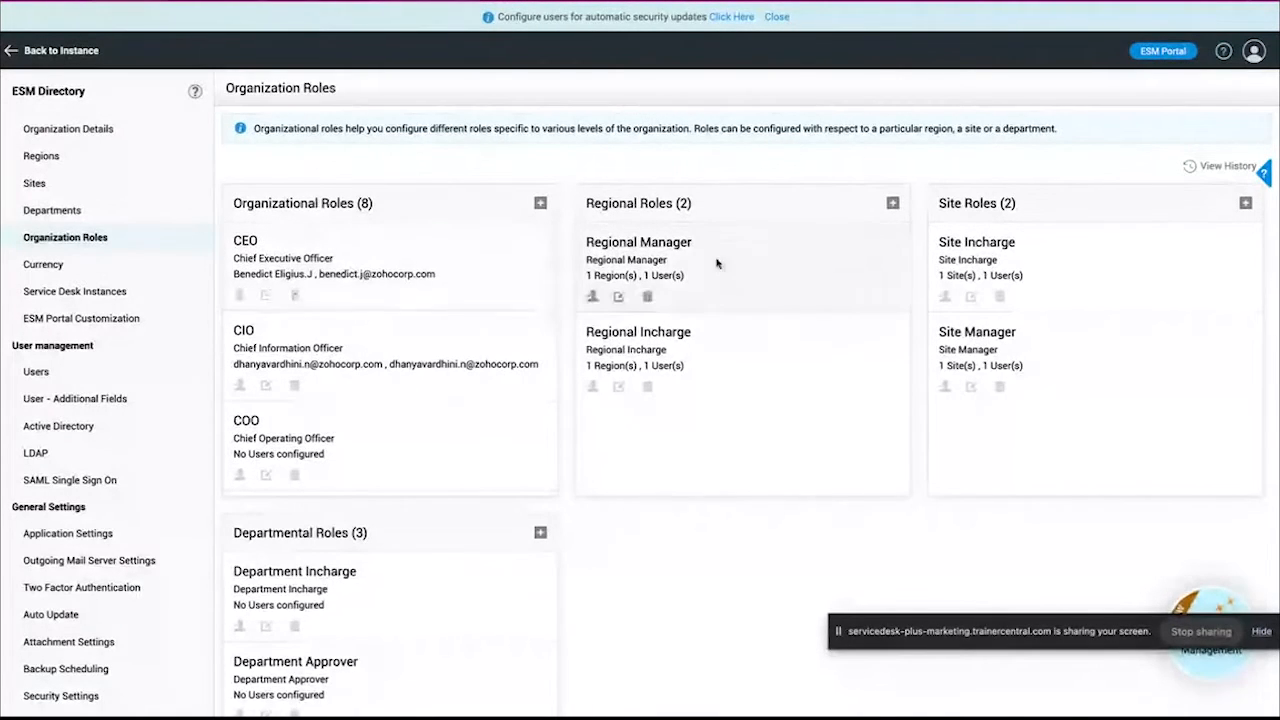
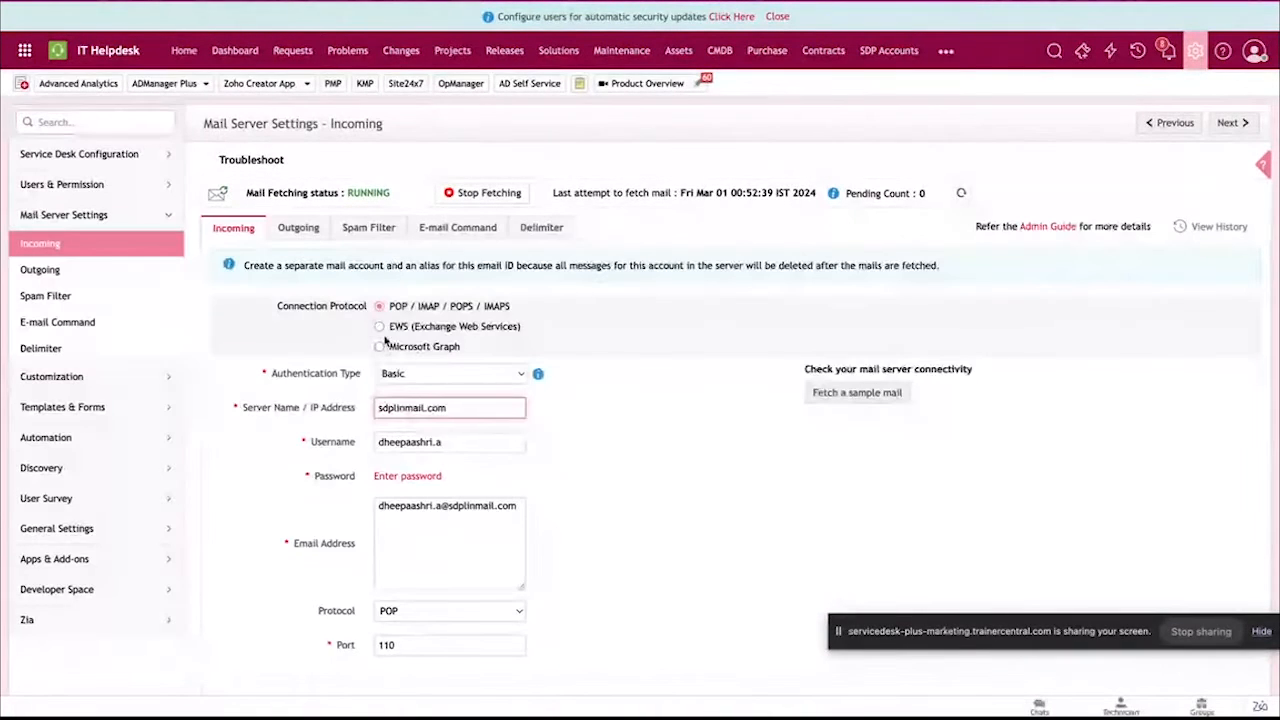
# Select Microsoft Graph as the incoming mail connection protocol, and examine its endpoint and authorization server fields
pyautogui.click(379, 346)
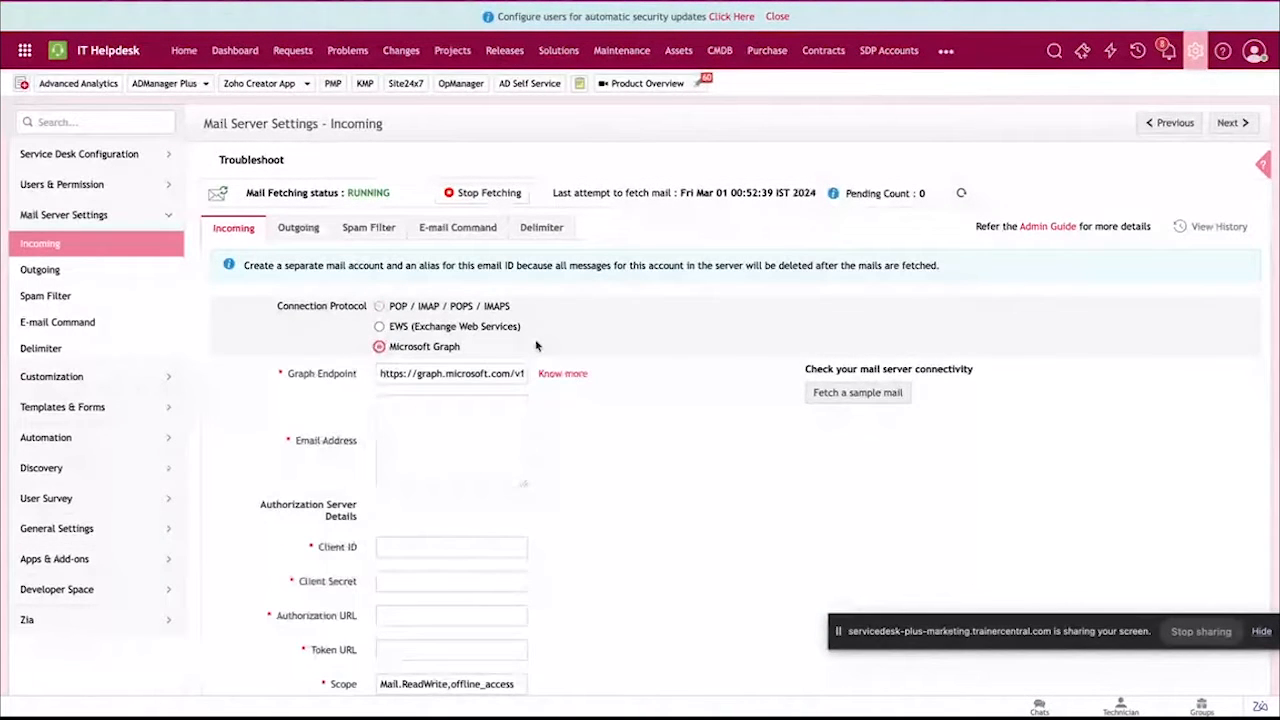
pyautogui.scroll(-1, 537, 344)
pyautogui.moveTo(392, 283); pyautogui.dragTo(523, 287)
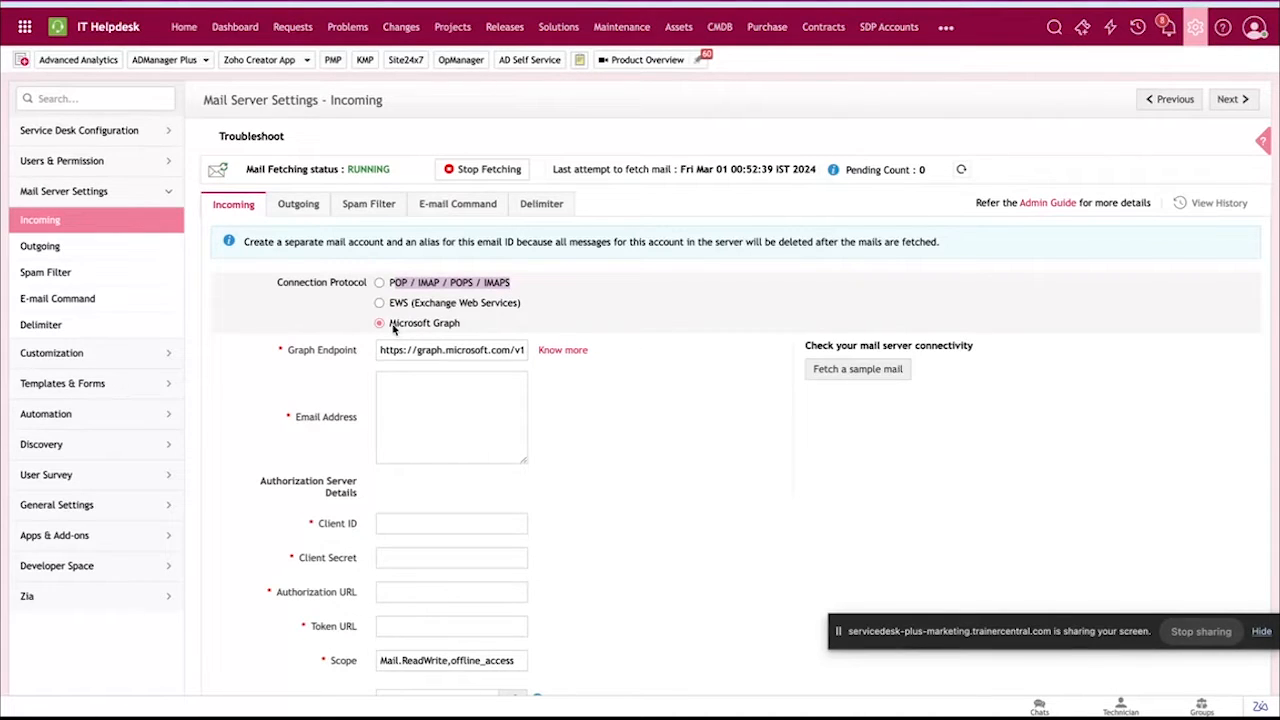
pyautogui.scroll(-1, 365, 322)
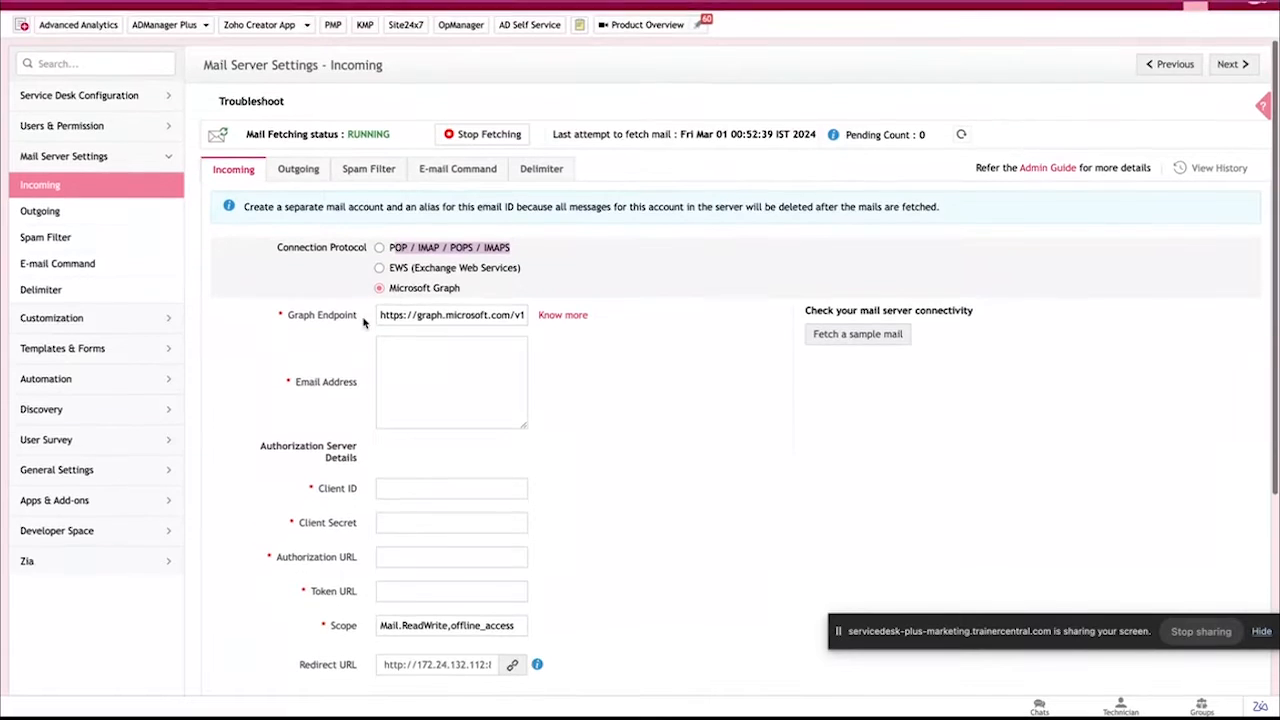
# Open the outgoing mail server settings and select Microsoft Graph as the connection protocol to view its fields
pyautogui.click(313, 177)
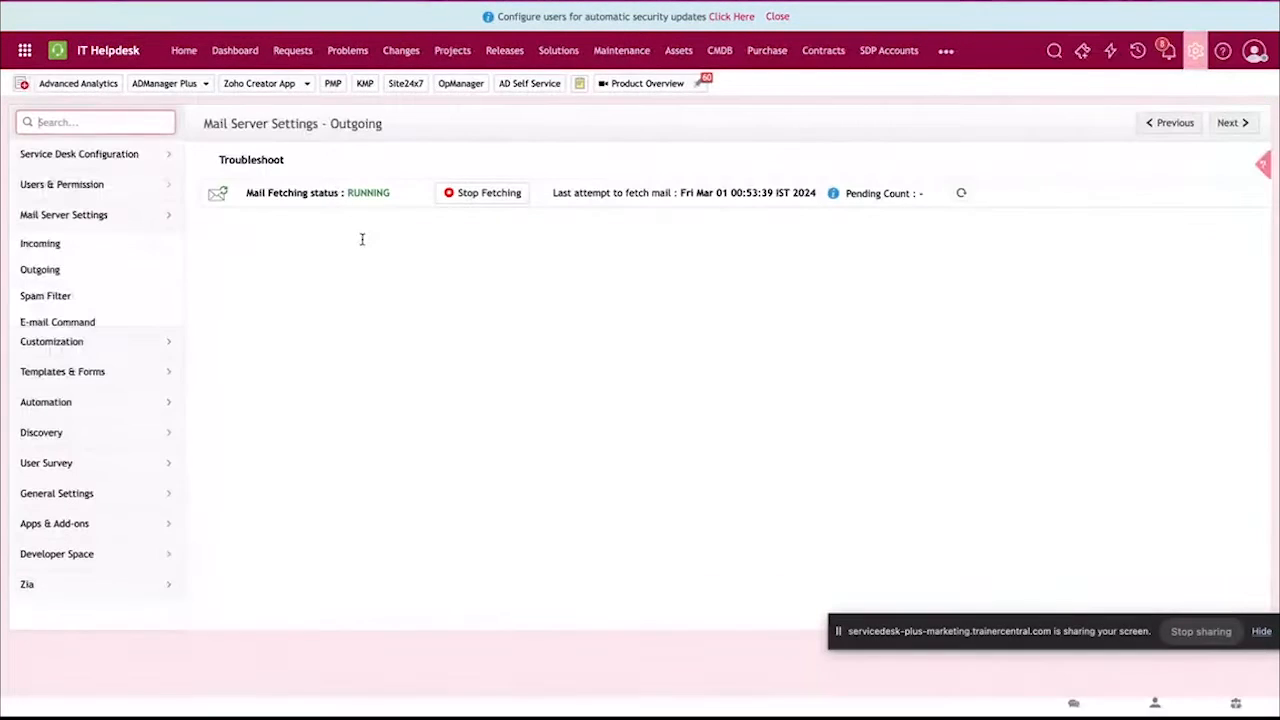
pyautogui.click(409, 303)
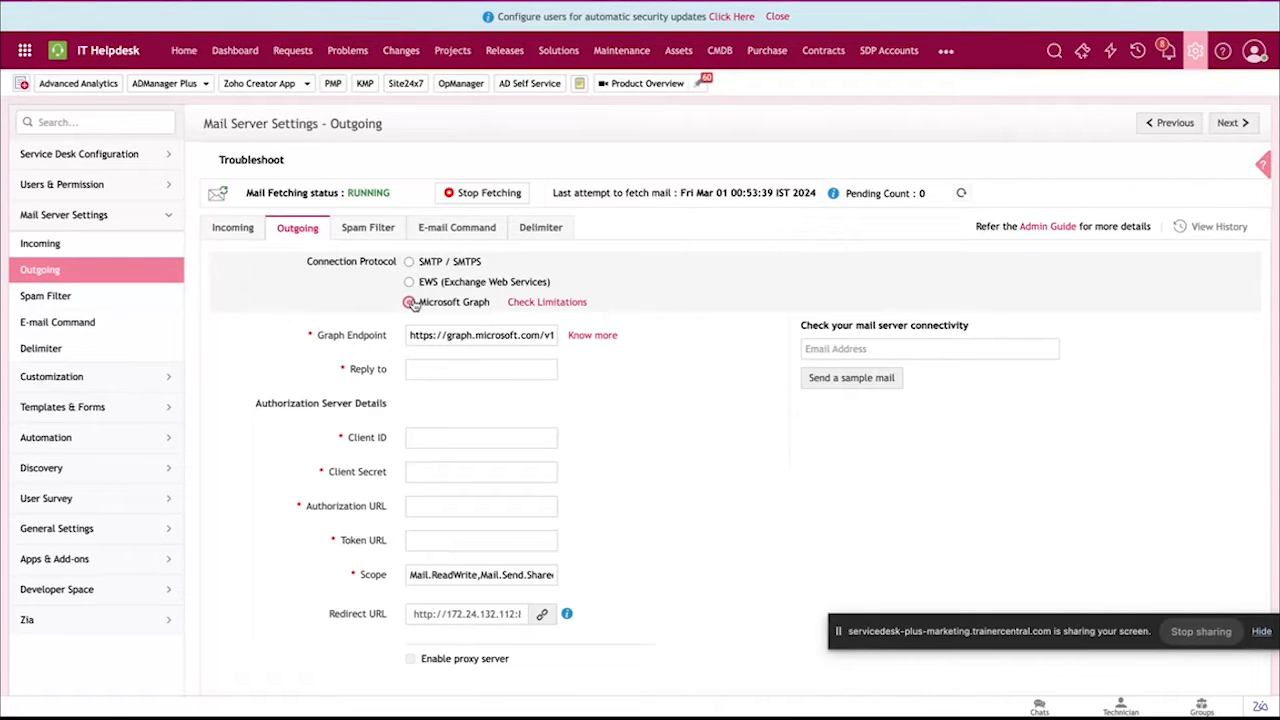
# Review the Spam Filter, E-mail Command and Delimiter settings of the mail server, including the sample e-mail content and base delimiter
pyautogui.click(368, 228)
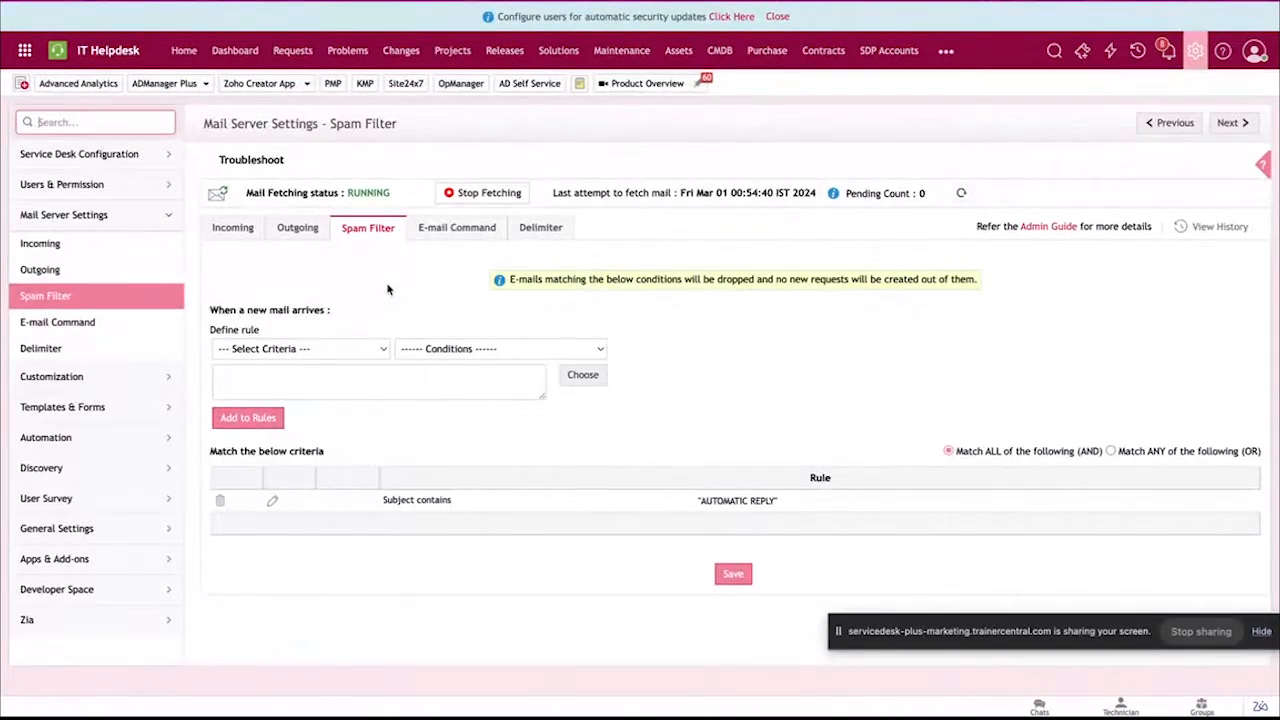
pyautogui.click(458, 230)
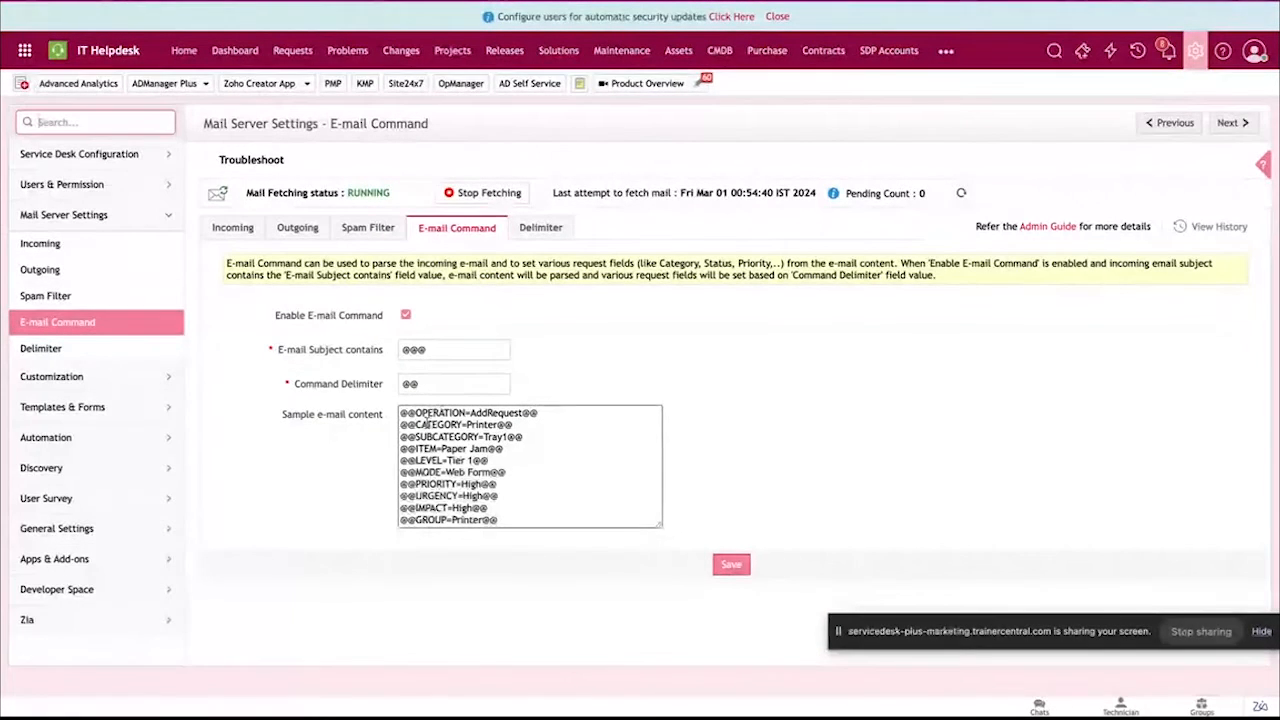
pyautogui.moveTo(400, 414); pyautogui.dragTo(535, 452)
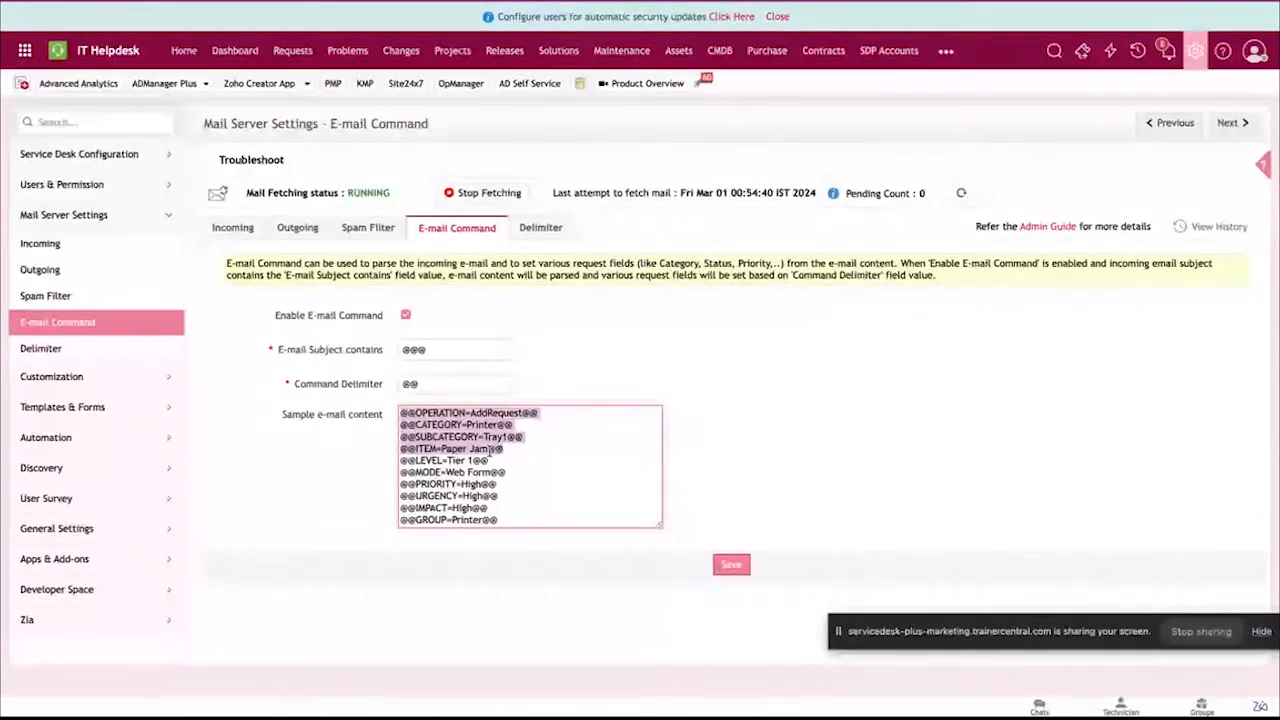
pyautogui.click(538, 239)
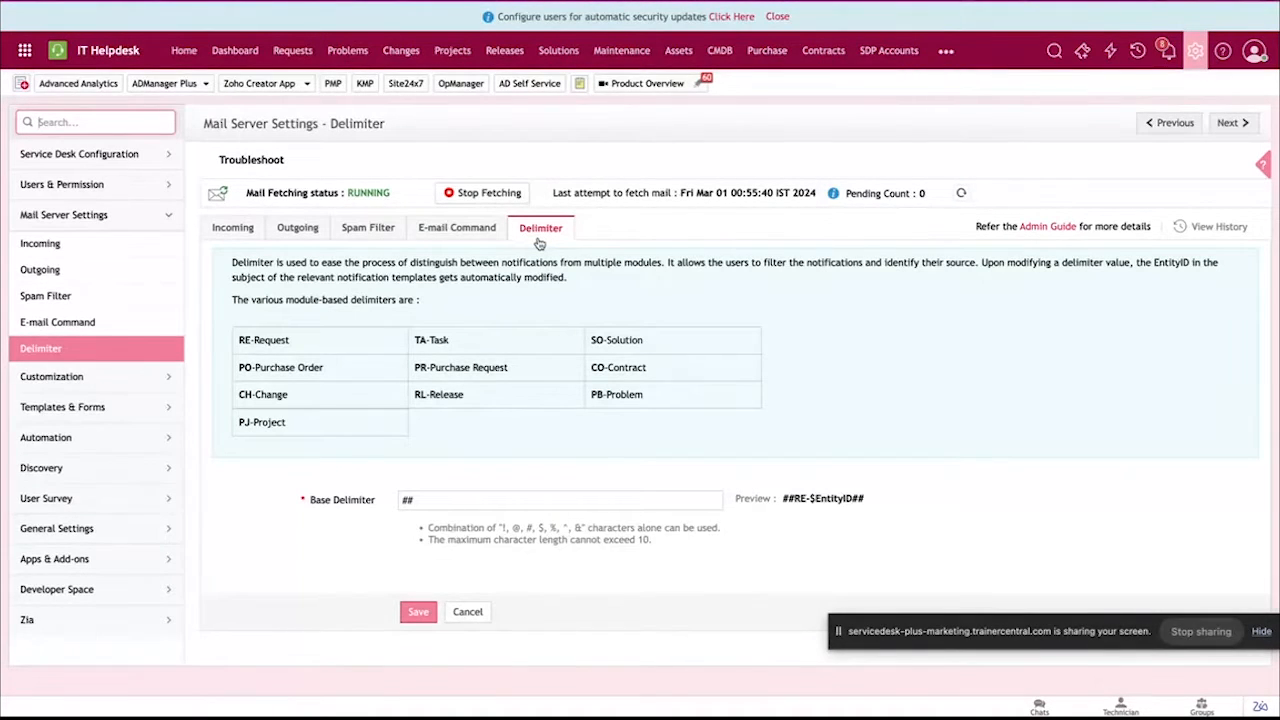
pyautogui.click(437, 498)
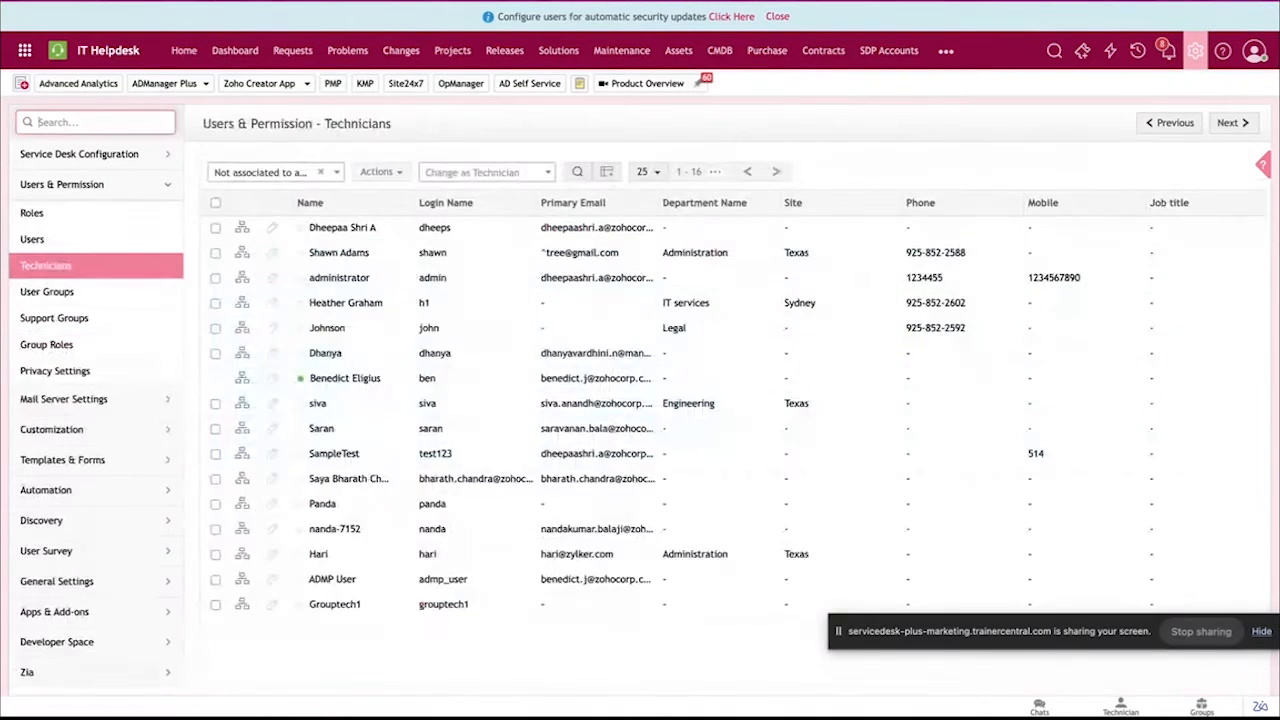
# Open the Defect Management - DevOps support group for editing, and examine its technicians, group mail settings and name
pyautogui.click(90, 320)
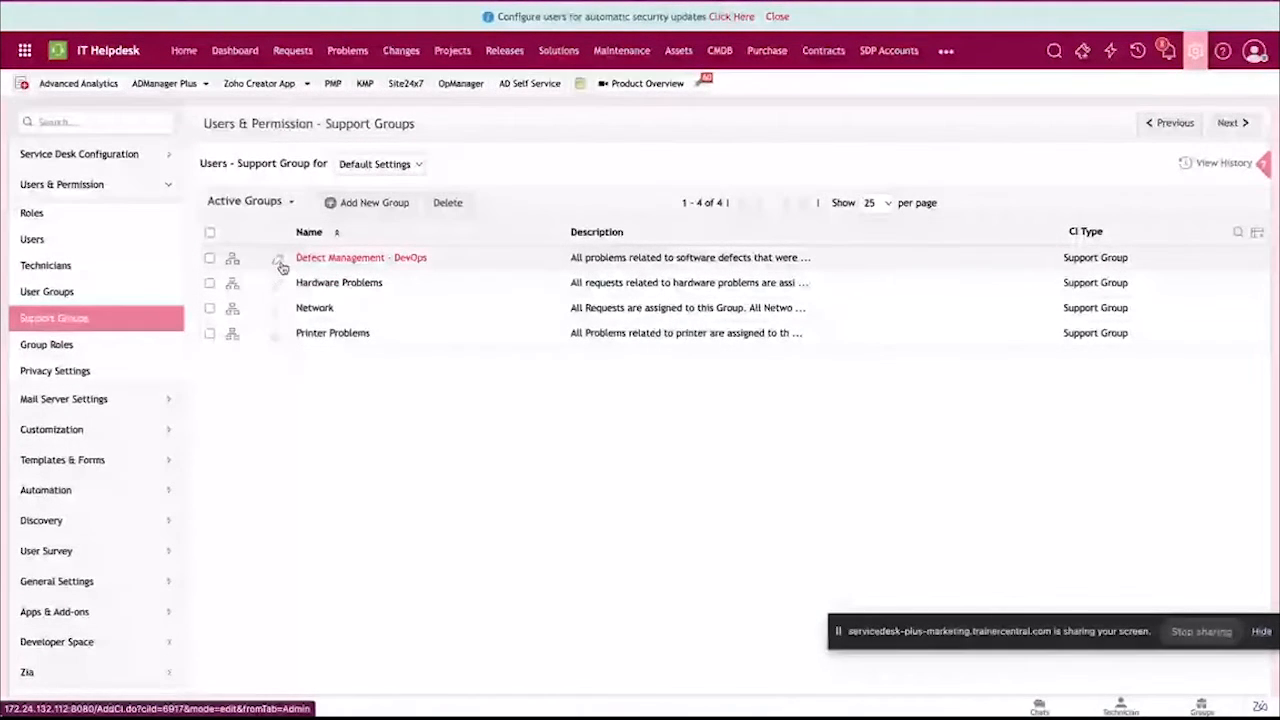
pyautogui.click(547, 346)
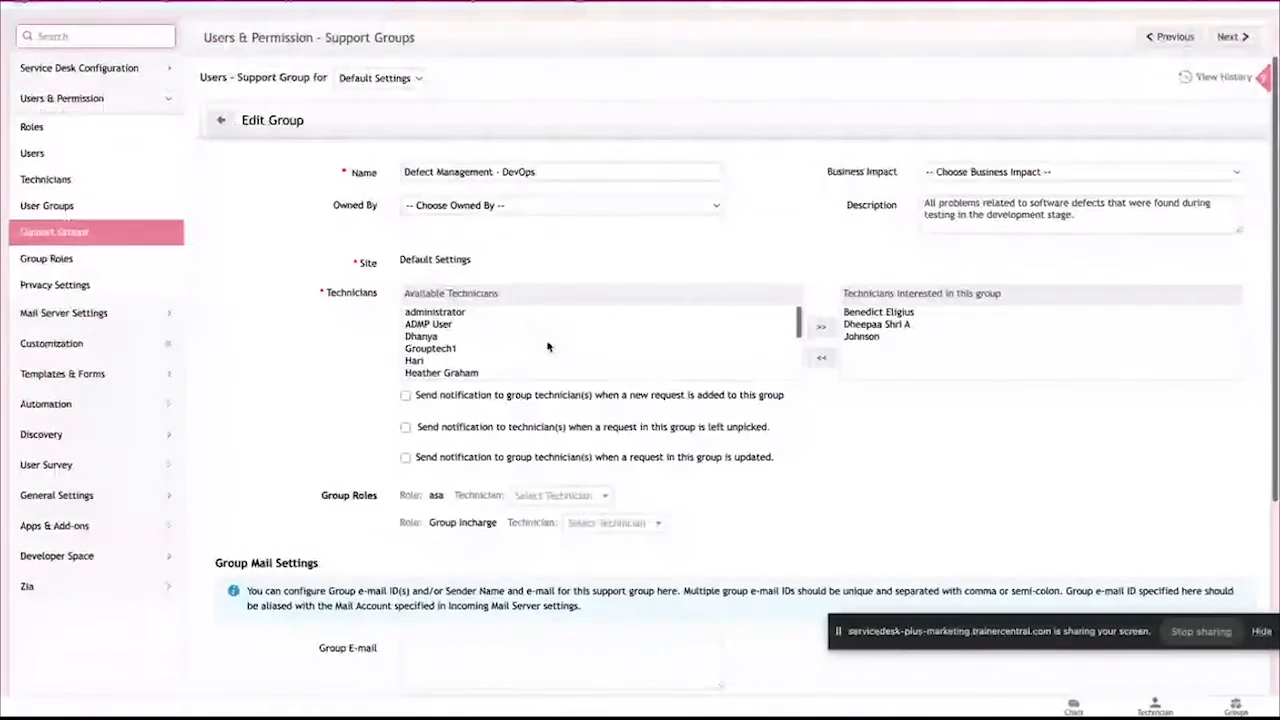
pyautogui.scroll(-5, 547, 346)
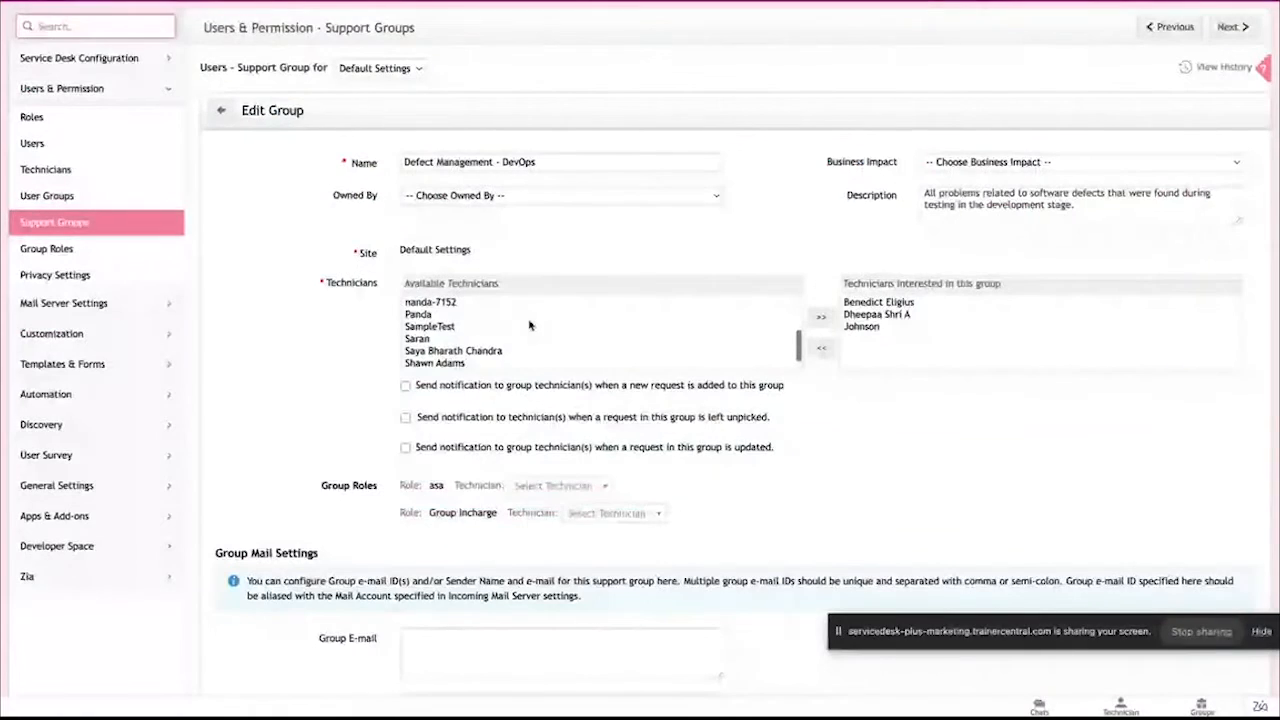
pyautogui.scroll(-4, 530, 325)
pyautogui.click(452, 487)
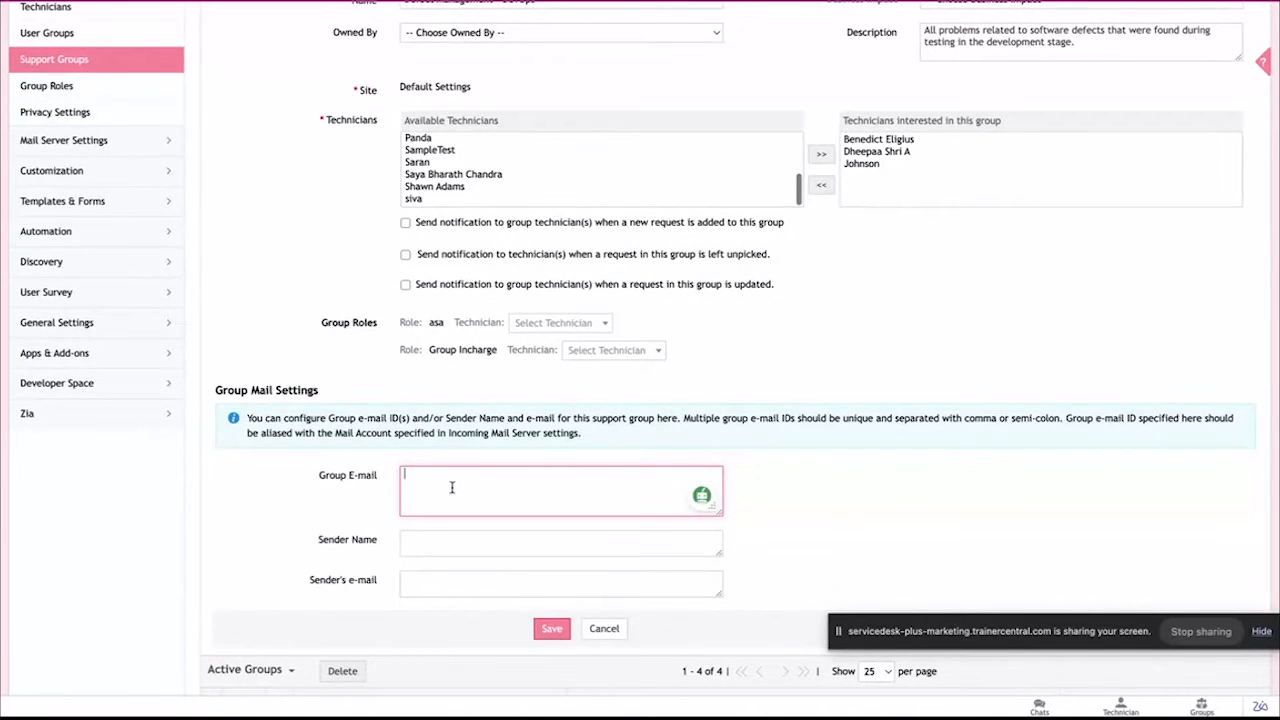
pyautogui.scroll(3, 452, 487)
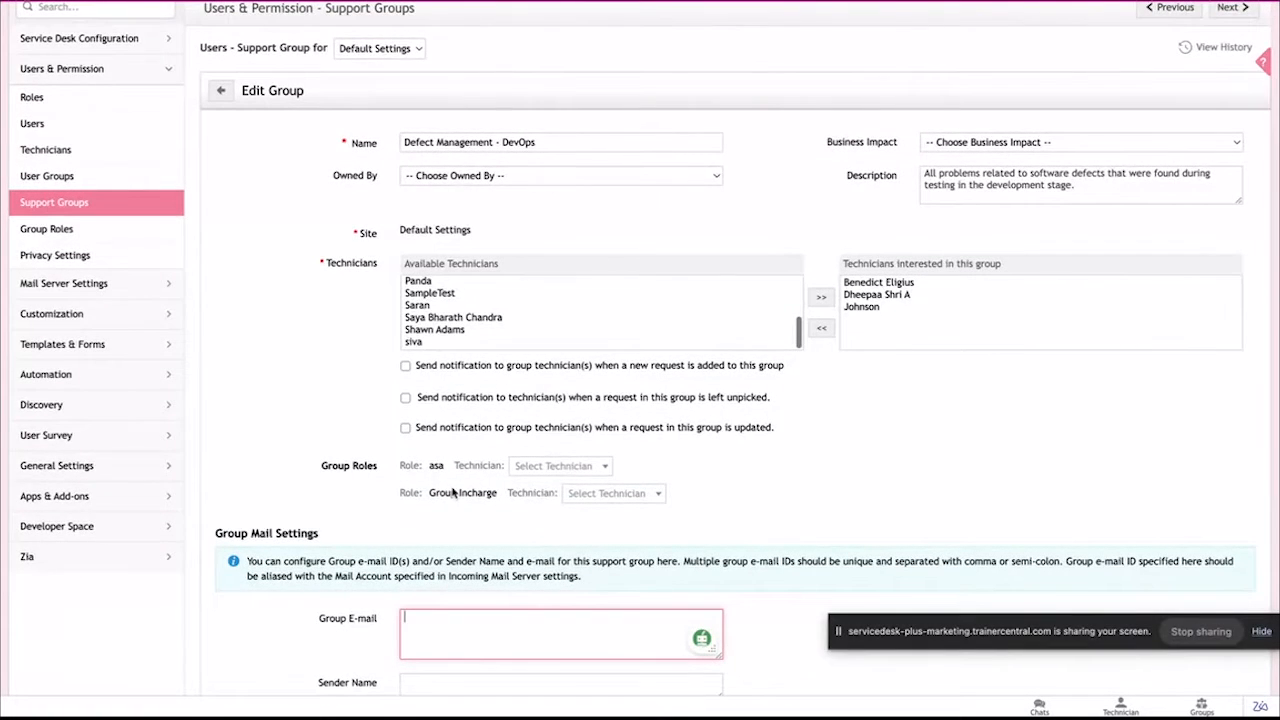
pyautogui.scroll(-5, 452, 490)
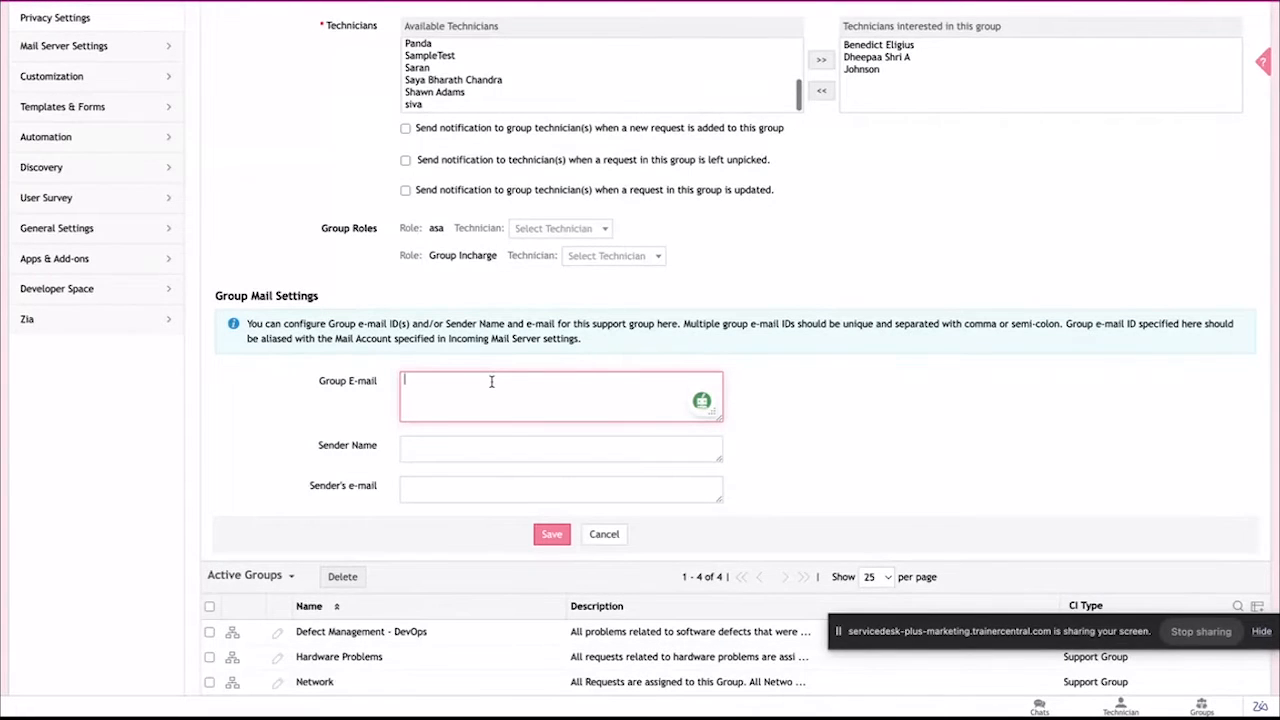
pyautogui.scroll(3, 491, 381)
pyautogui.moveTo(548, 172); pyautogui.dragTo(383, 174)
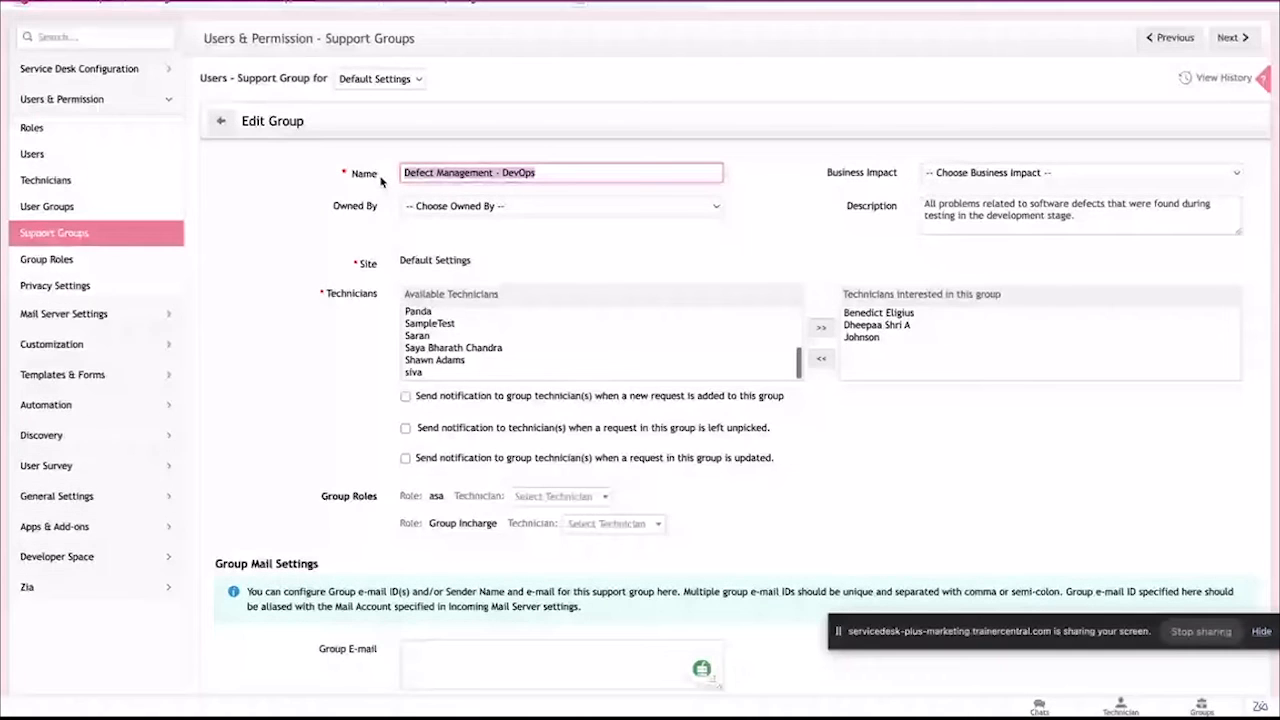
pyautogui.moveTo(640, 717)
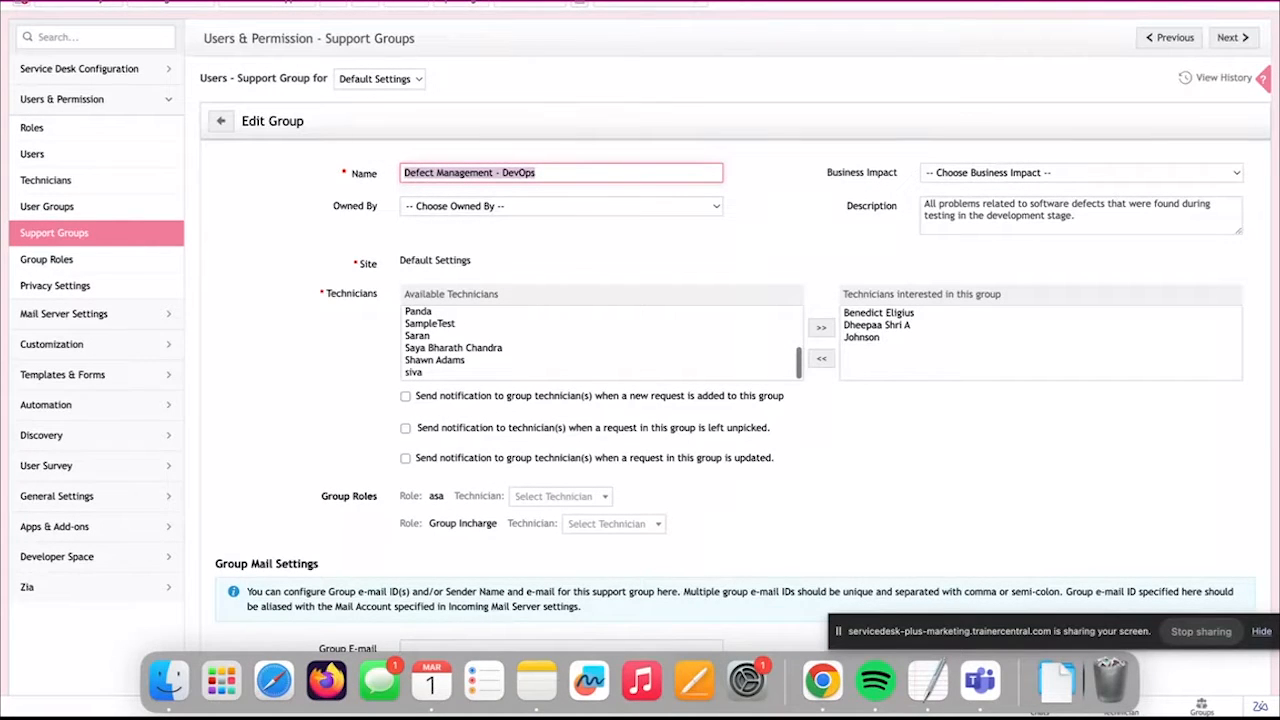
pyautogui.scroll(-3, 488, 490)
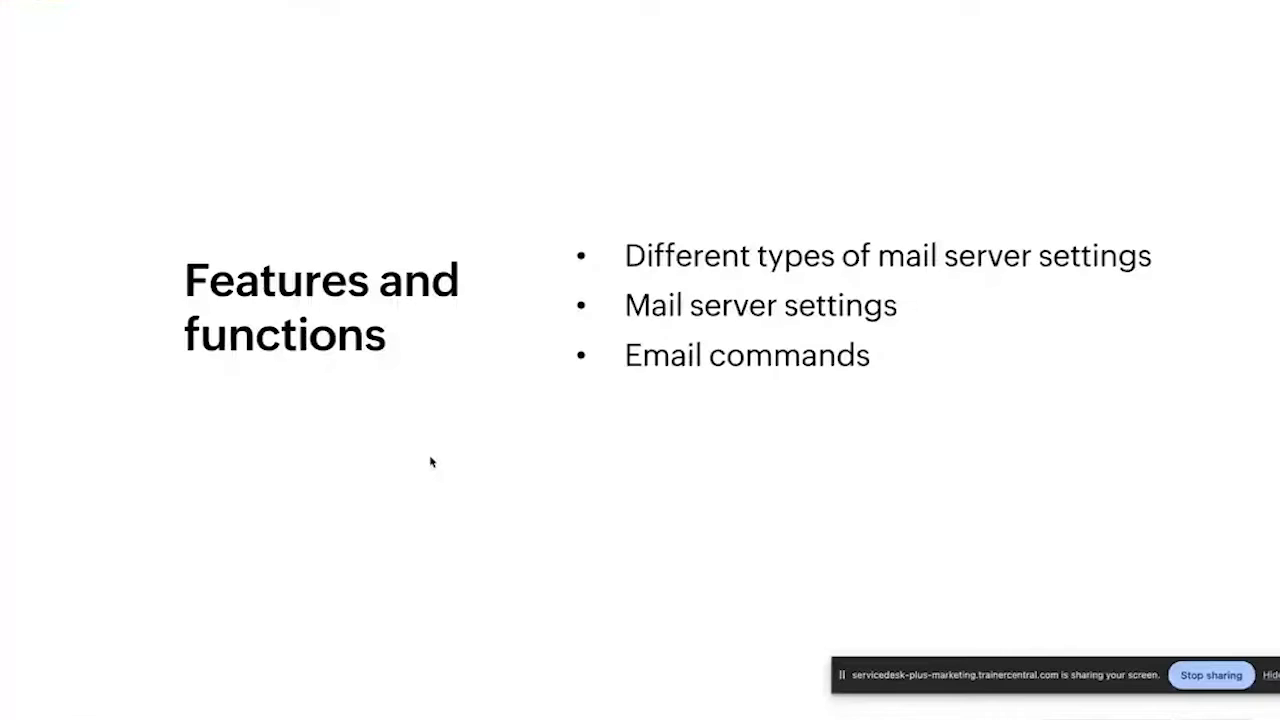
pyautogui.click(500, 407)
pyautogui.press('Right')
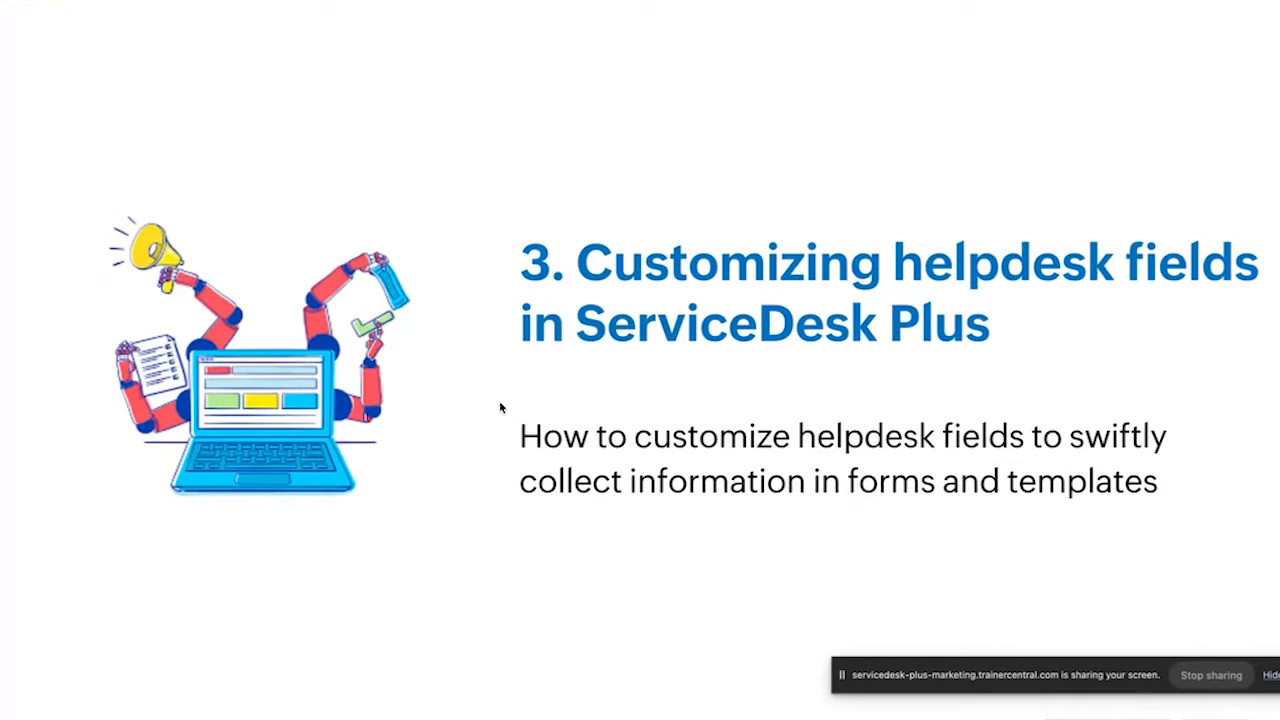
pyautogui.press('Right')
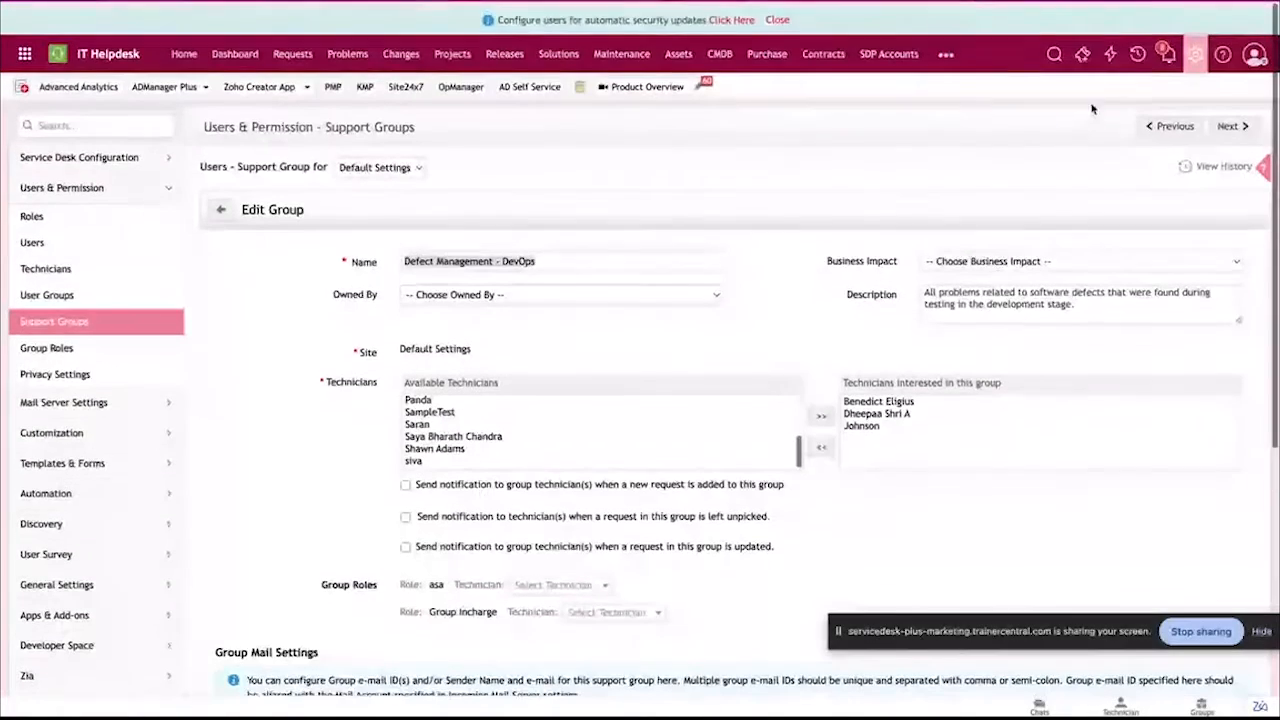
# Report an issue in the requester portal, choosing the Register your complaints template in the Communication category of the incident catalog
pyautogui.click(1197, 55)
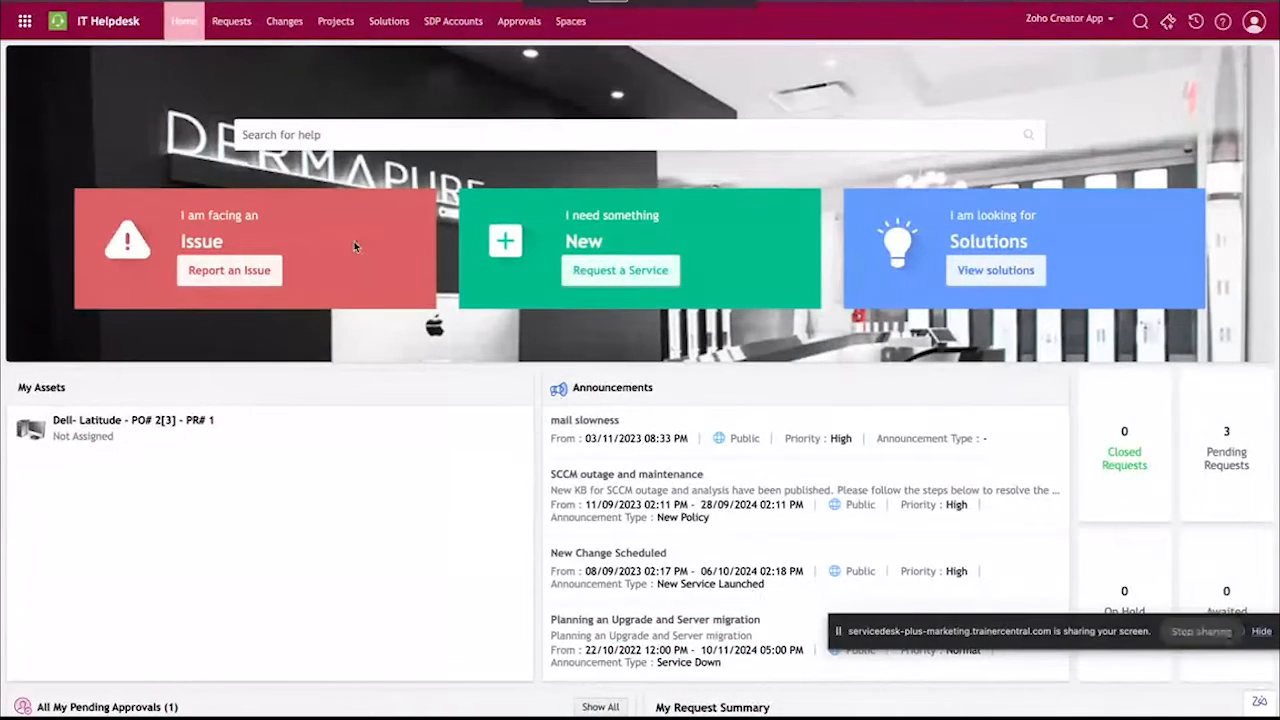
pyautogui.click(255, 282)
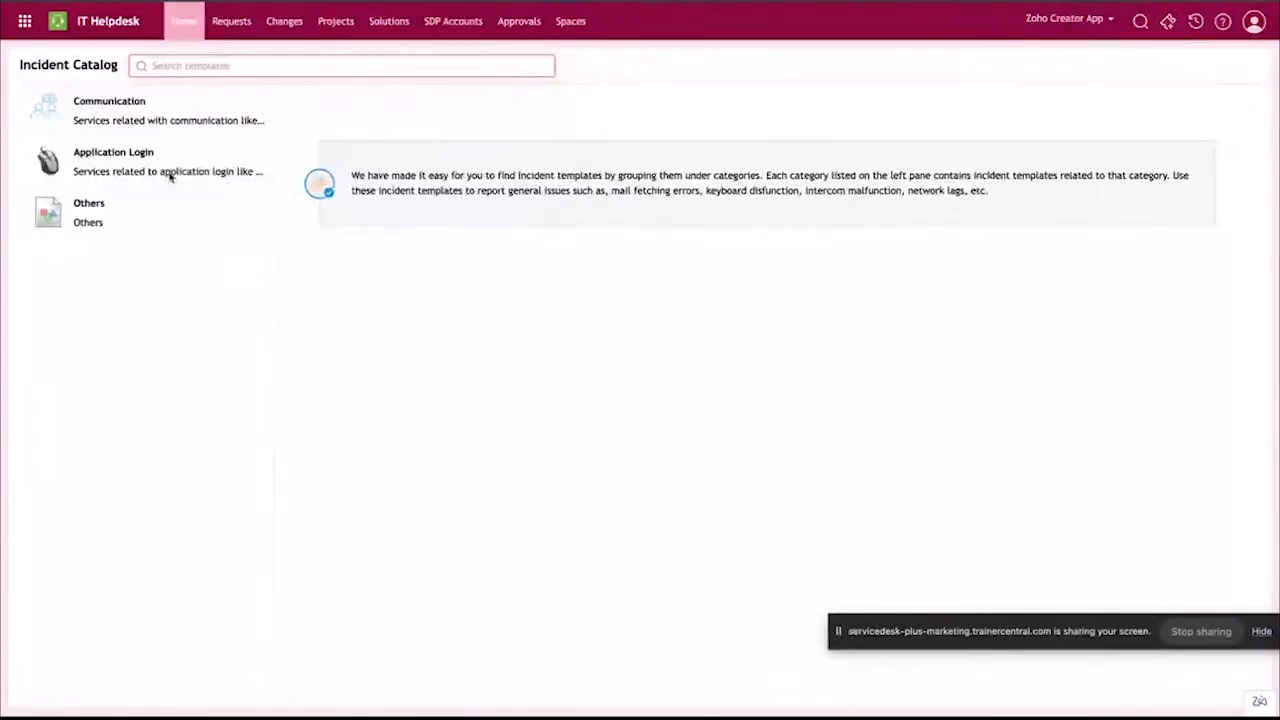
pyautogui.click(163, 111)
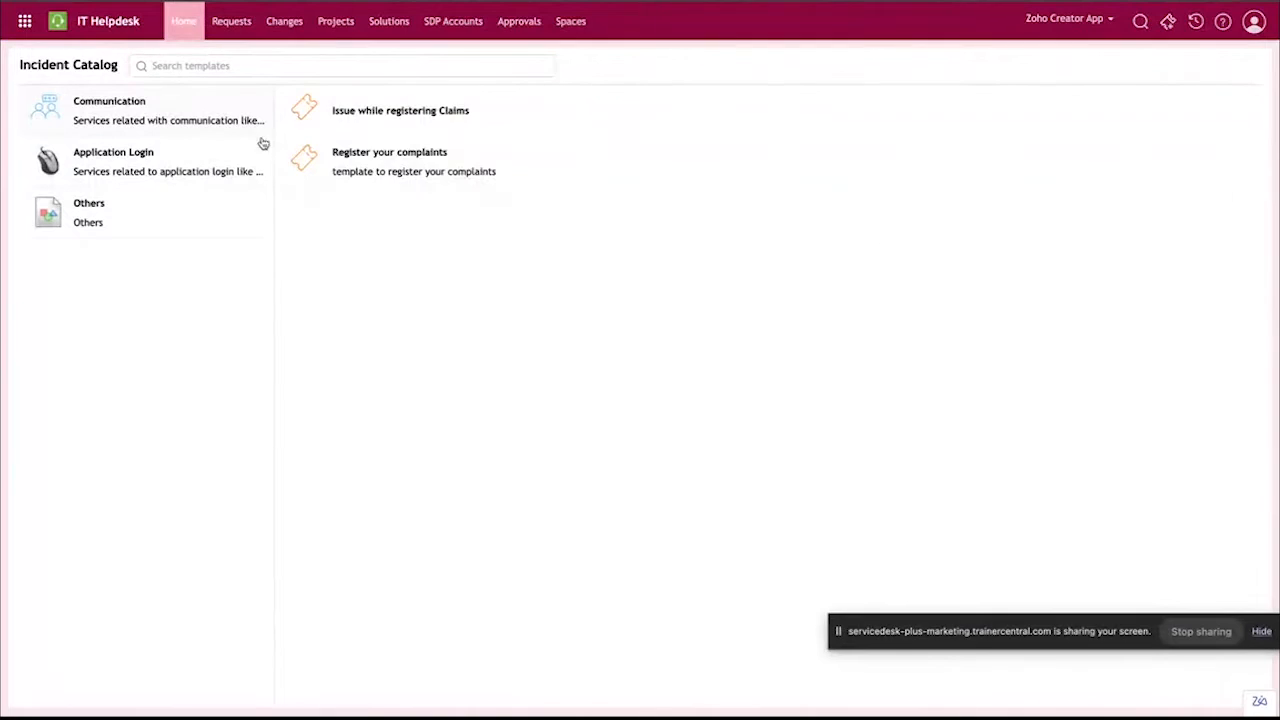
pyautogui.click(402, 173)
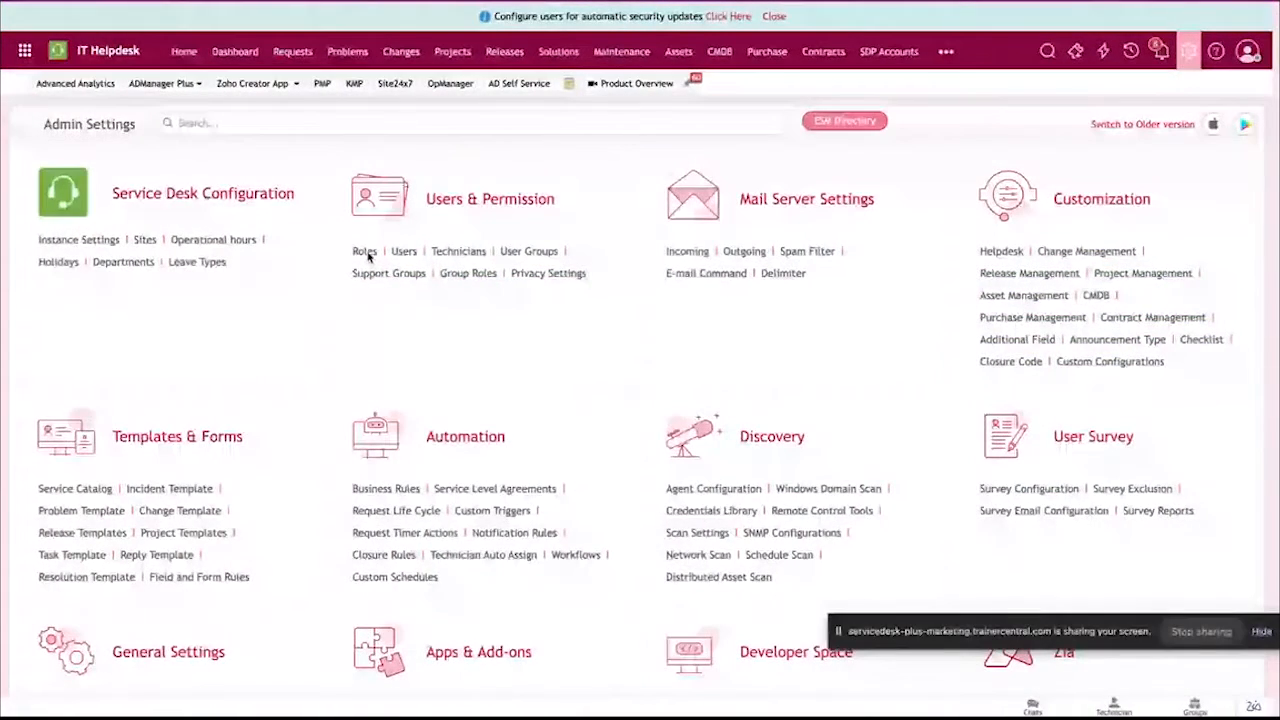
# Start a new incident template from the Incident Template list in the admin settings
pyautogui.click(170, 489)
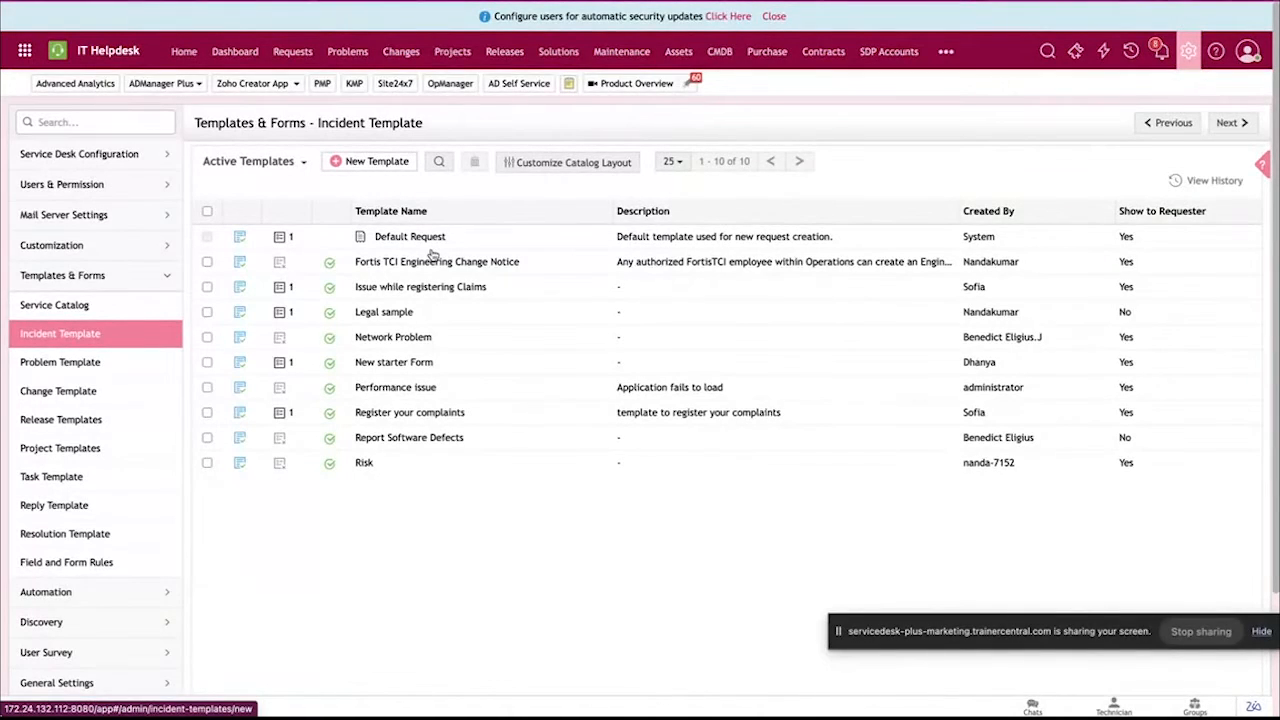
pyautogui.click(403, 170)
pyautogui.scroll(-2, 423, 291)
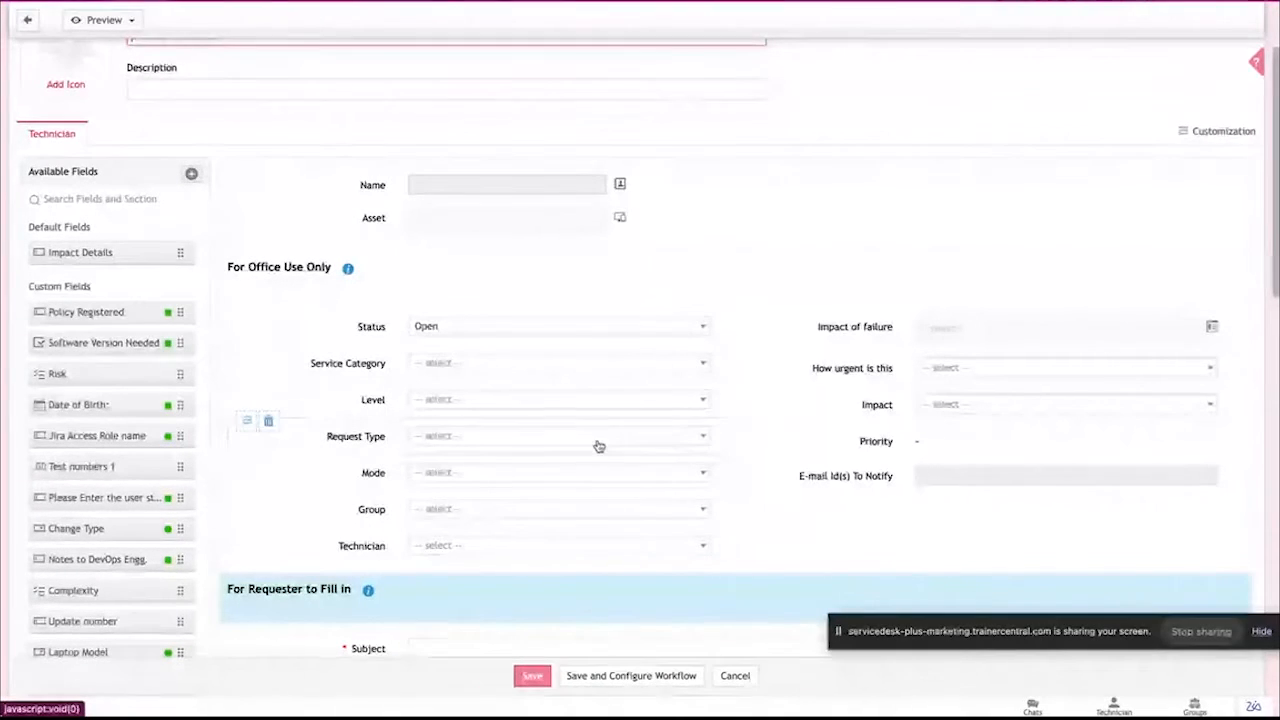
pyautogui.scroll(-1, 600, 448)
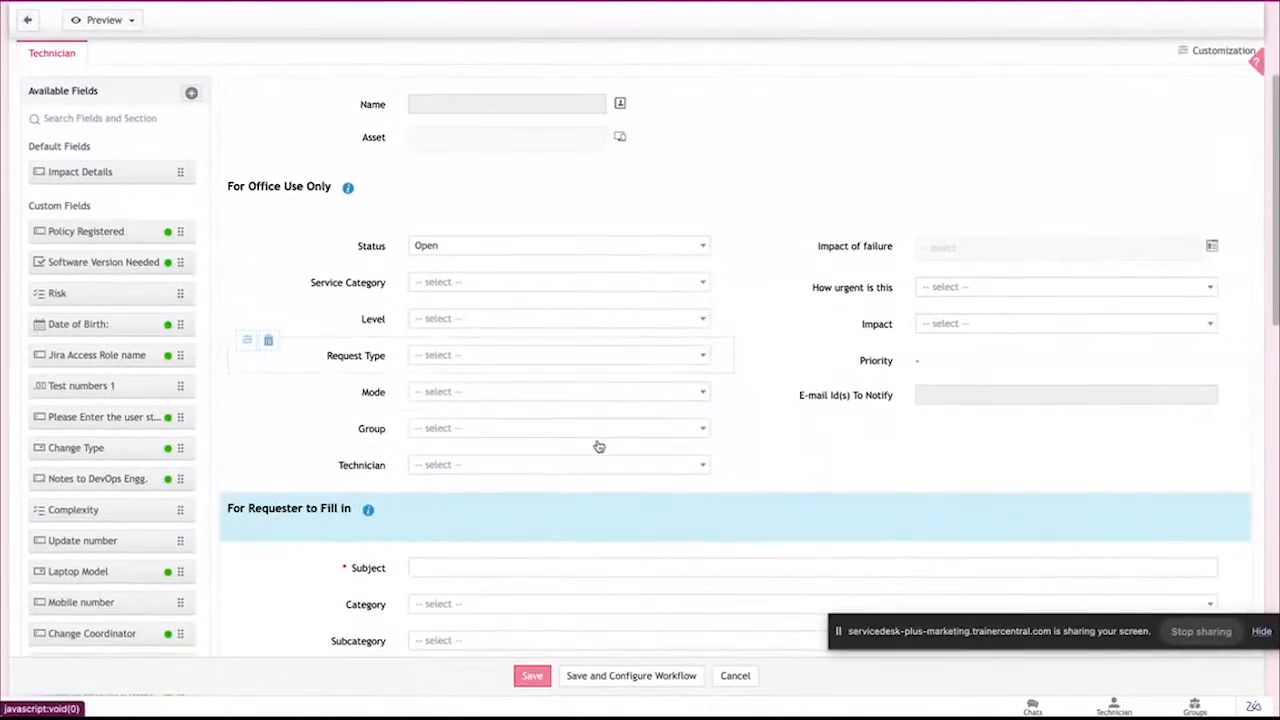
# View the section and field types offered for new fields, return to the available fields, and look over the template form
pyautogui.click(190, 93)
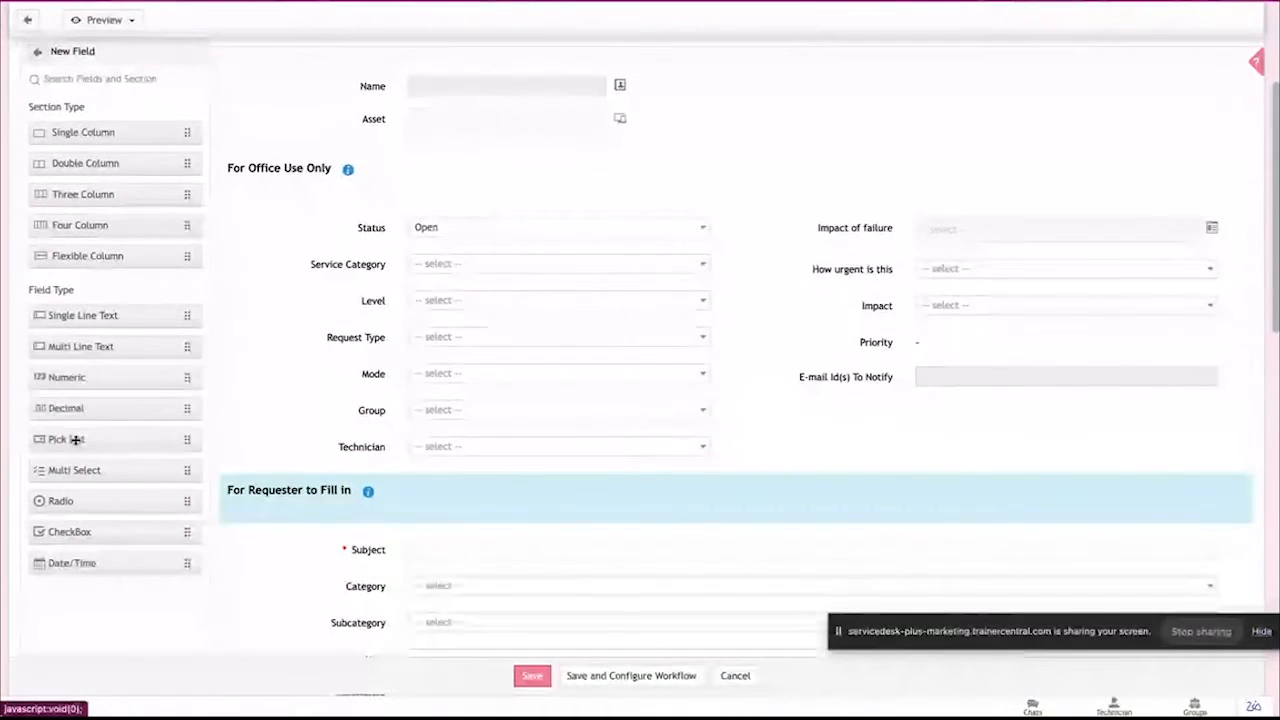
pyautogui.click(37, 54)
pyautogui.scroll(3, 522, 334)
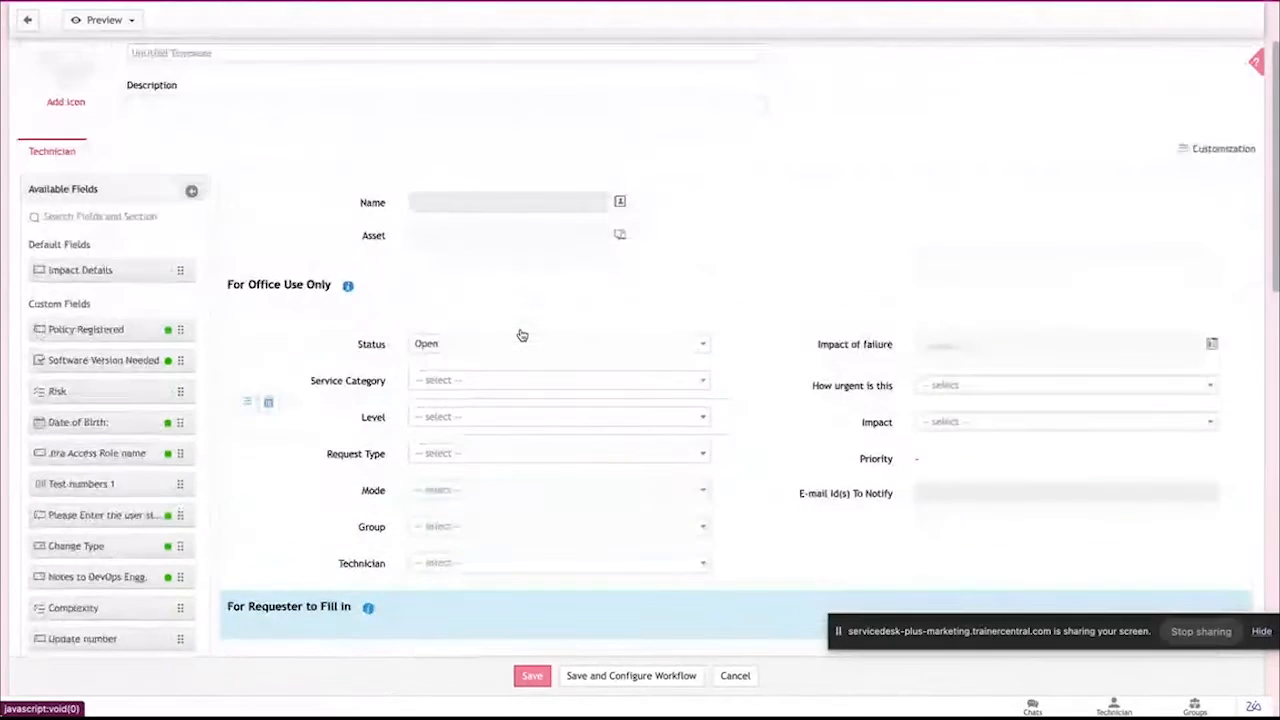
pyautogui.scroll(-6, 521, 330)
pyautogui.scroll(5, 520, 330)
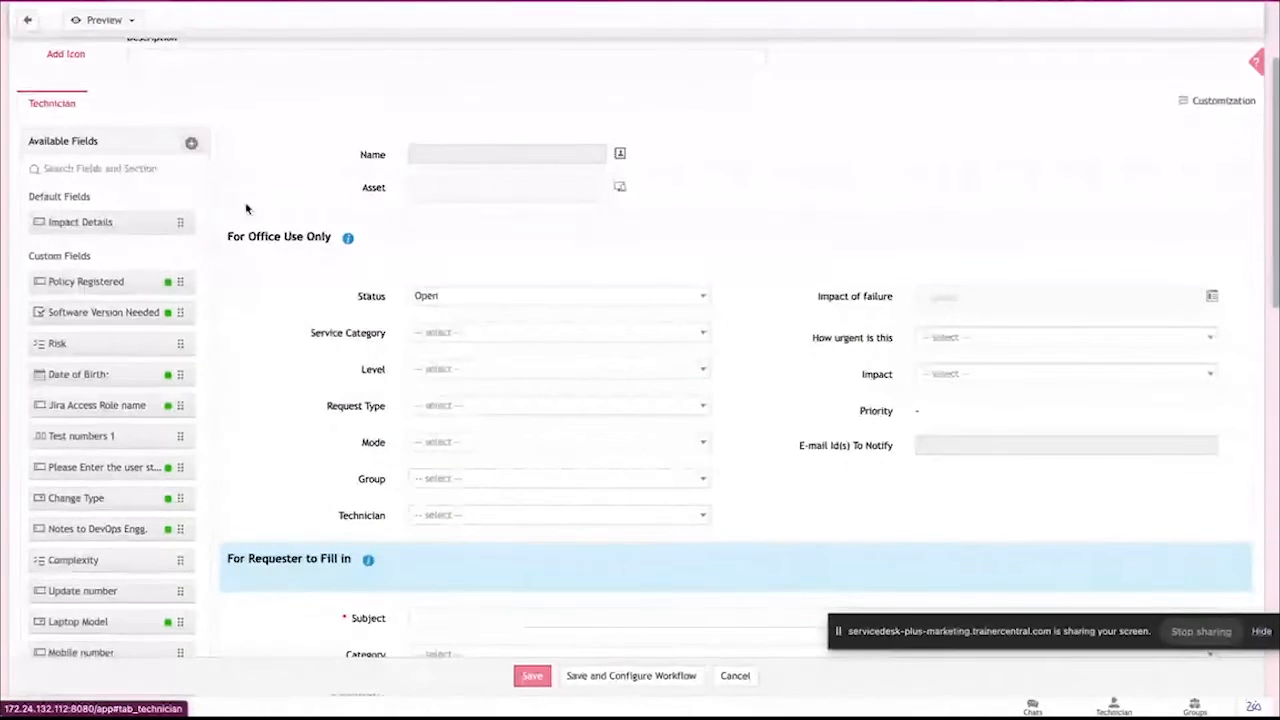
# Make the template visible to requesters and associate the Defect Management - DevOps support group with it
pyautogui.scroll(-8, 246, 205)
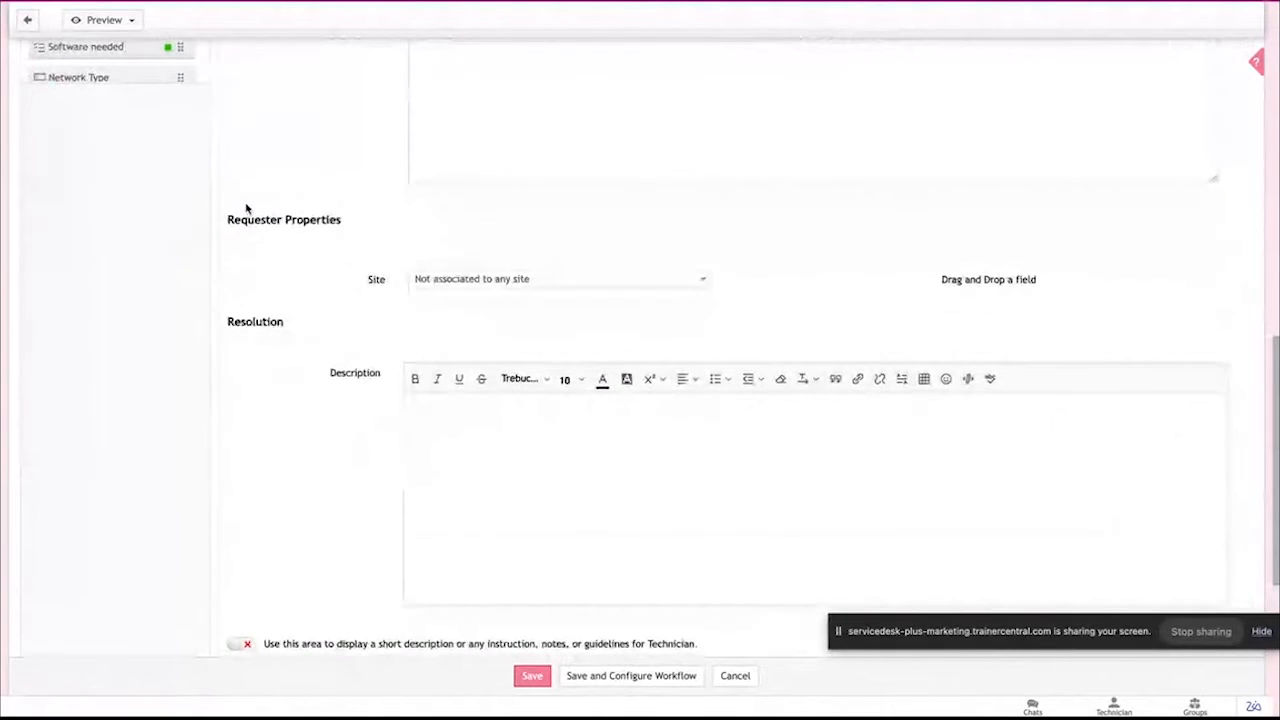
pyautogui.scroll(-4, 246, 208)
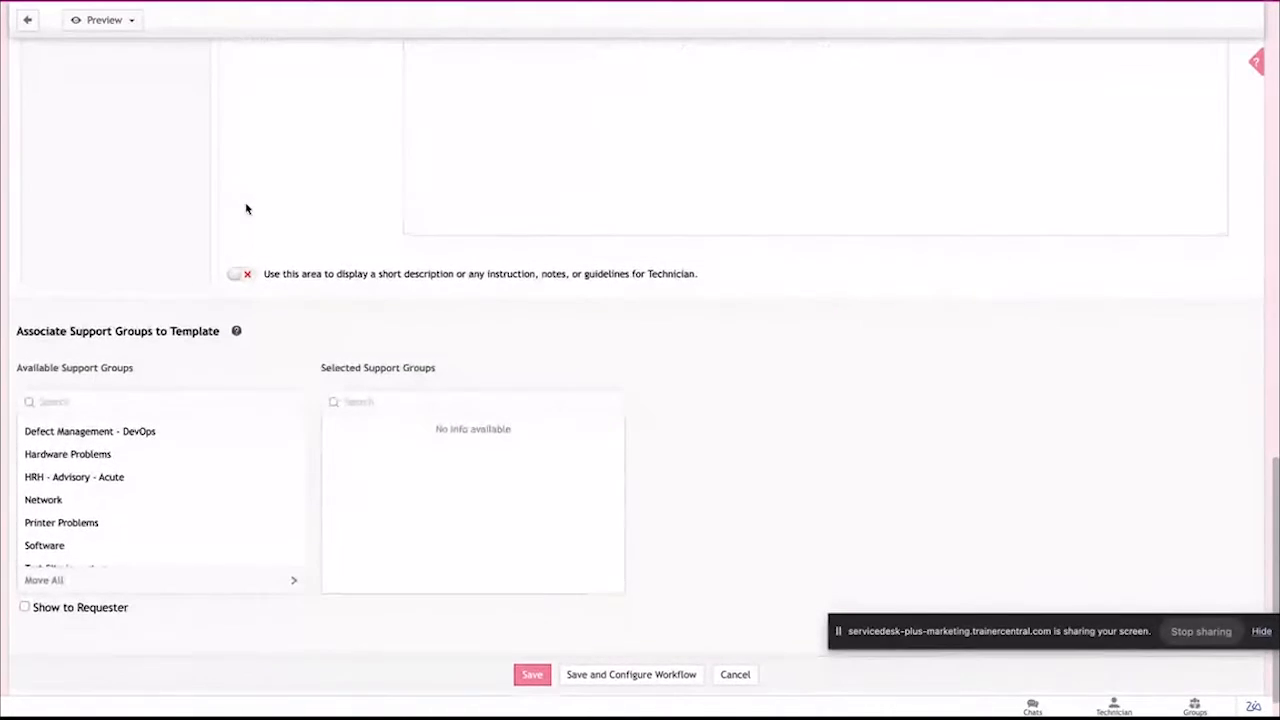
pyautogui.click(25, 608)
pyautogui.scroll(-2, 286, 374)
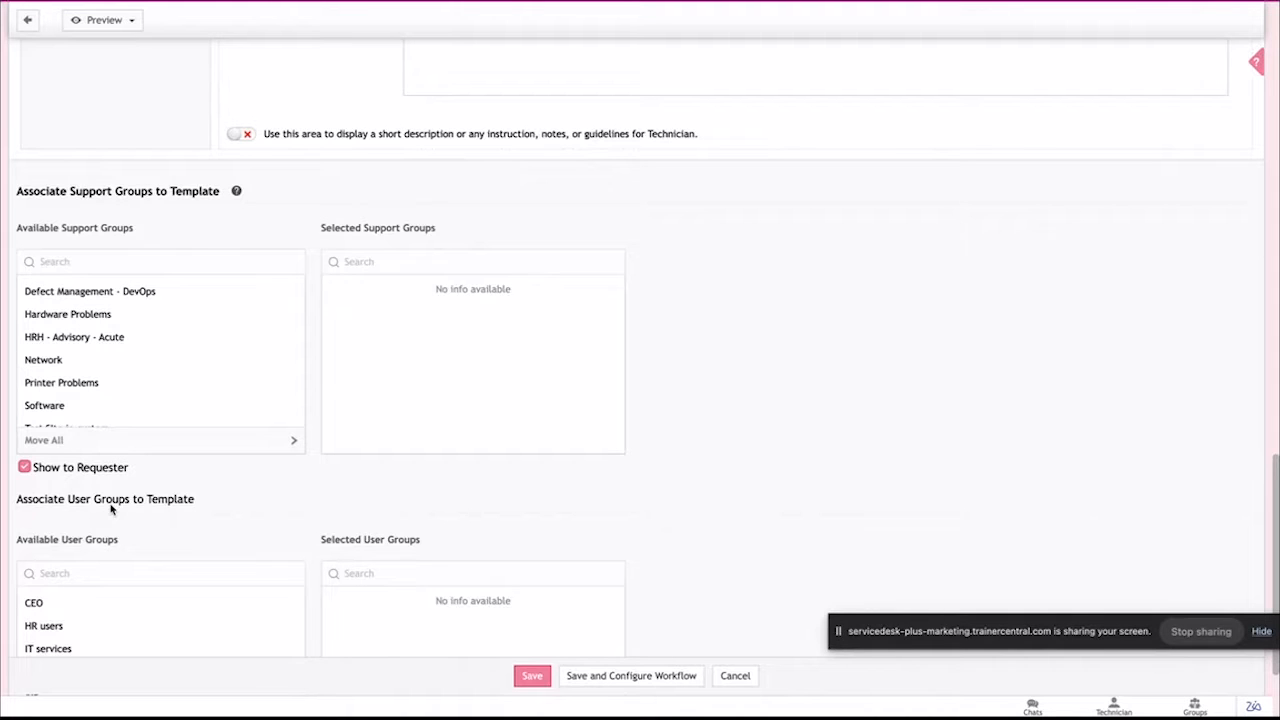
pyautogui.click(162, 300)
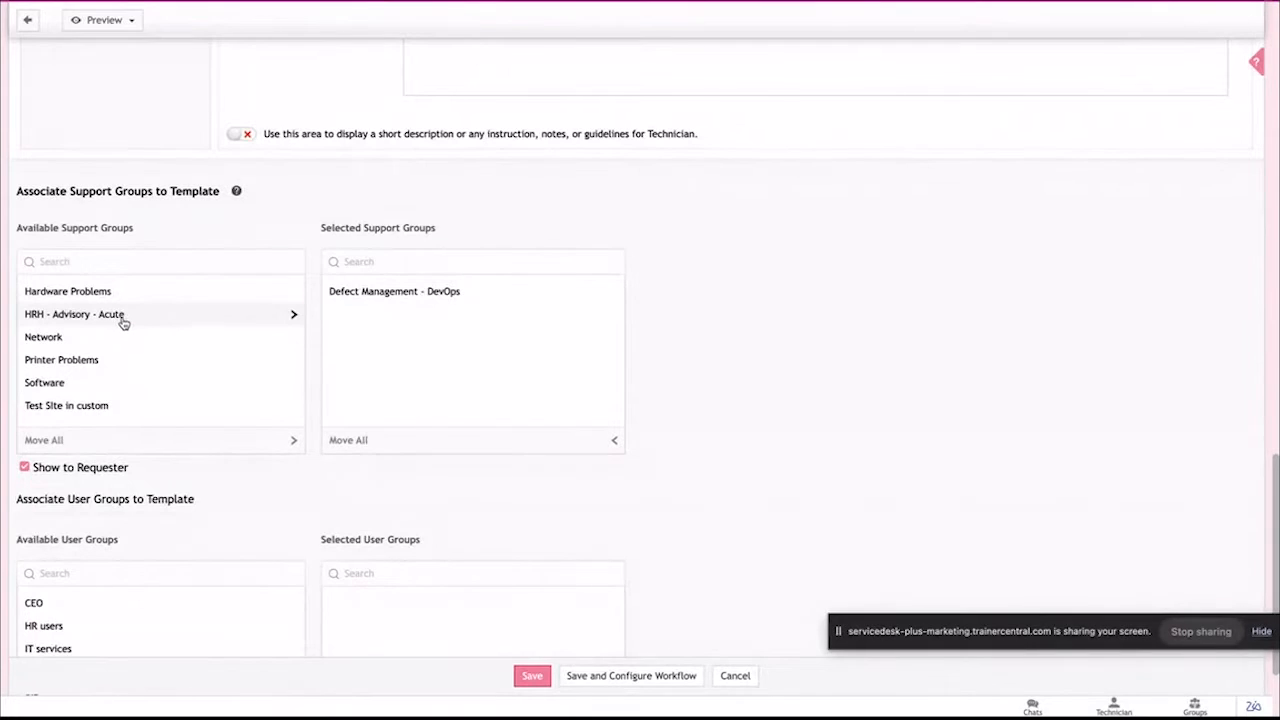
pyautogui.scroll(-1, 131, 320)
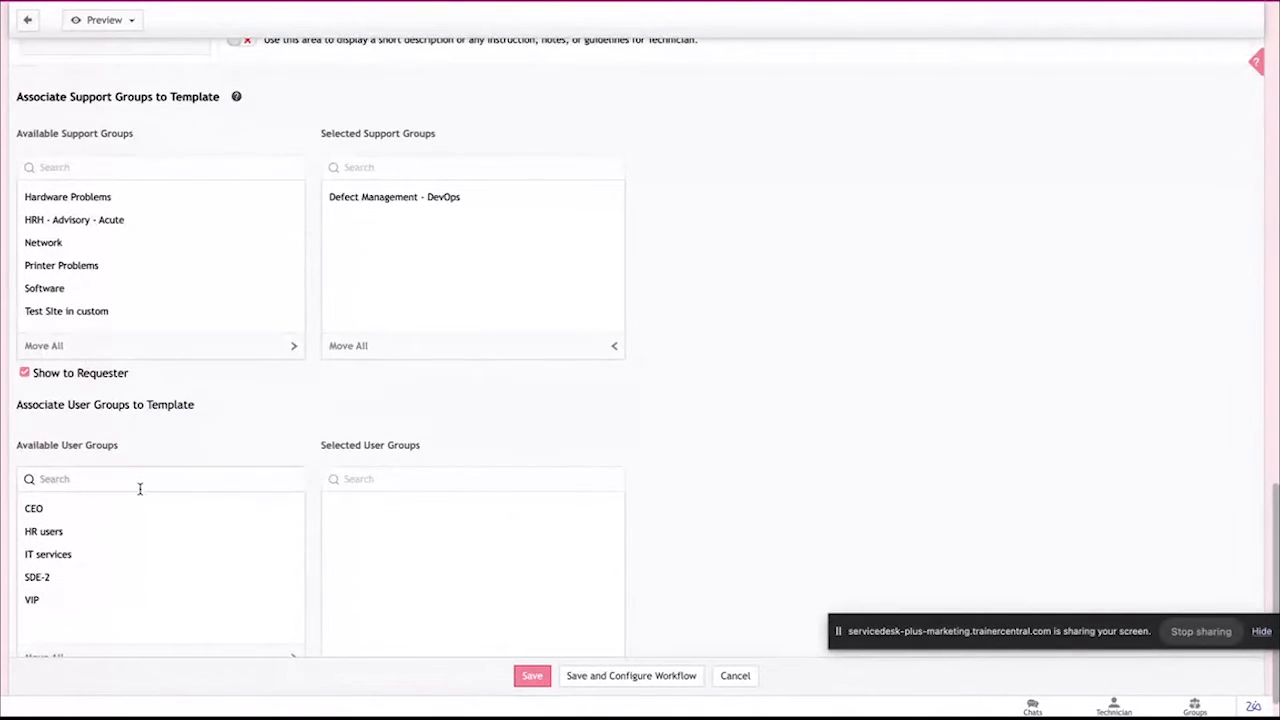
# Try to save the unnamed template, and enter "Test temp;ate" as its name
pyautogui.scroll(15, 140, 489)
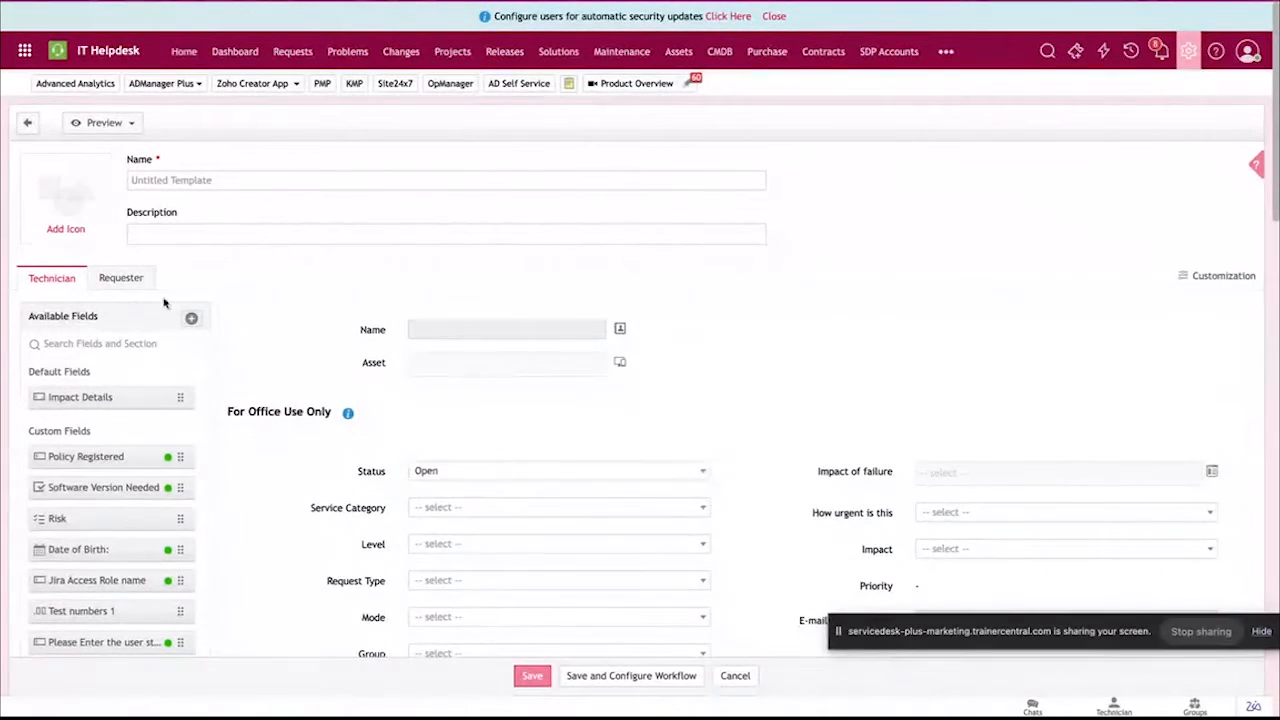
pyautogui.click(528, 678)
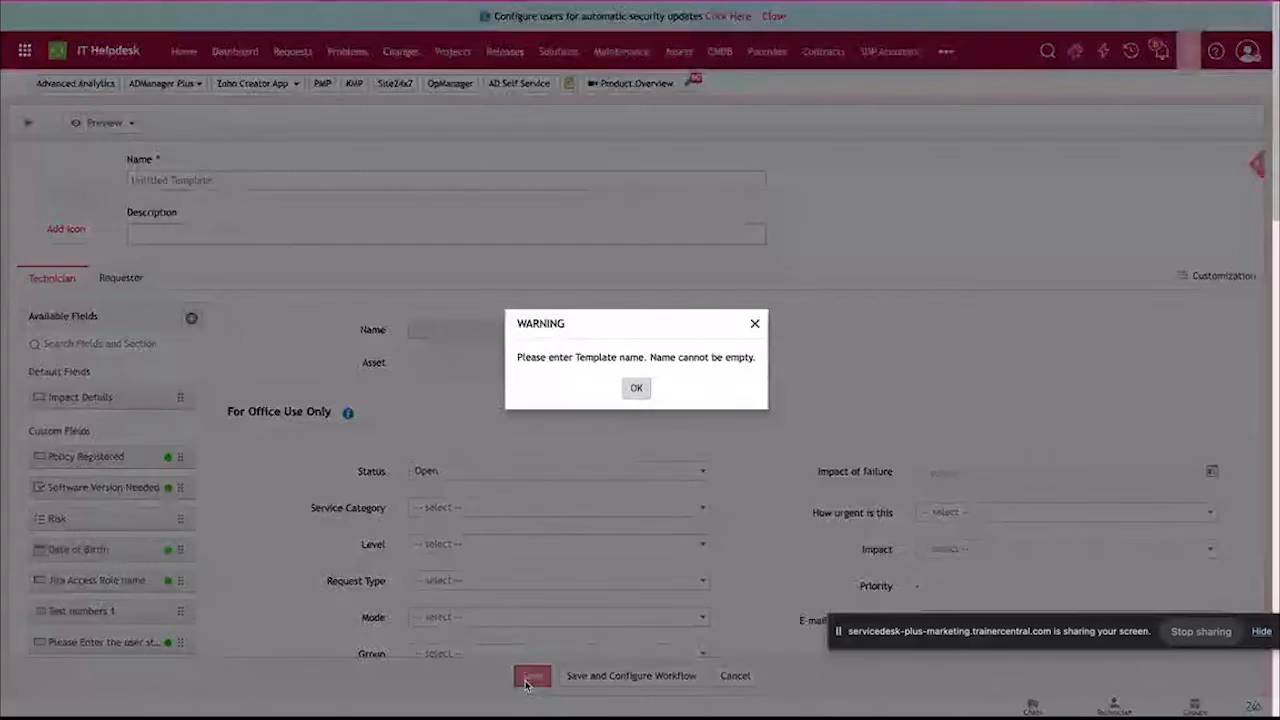
pyautogui.click(636, 388)
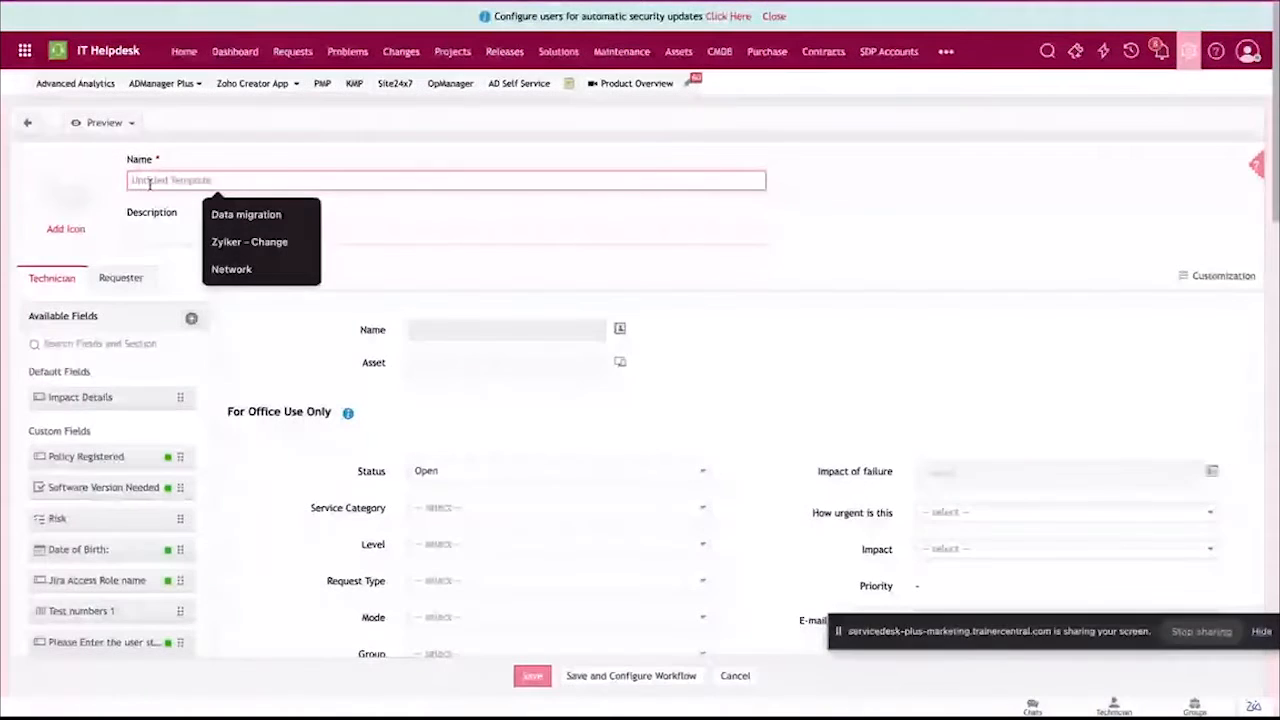
pyautogui.write('Test template')
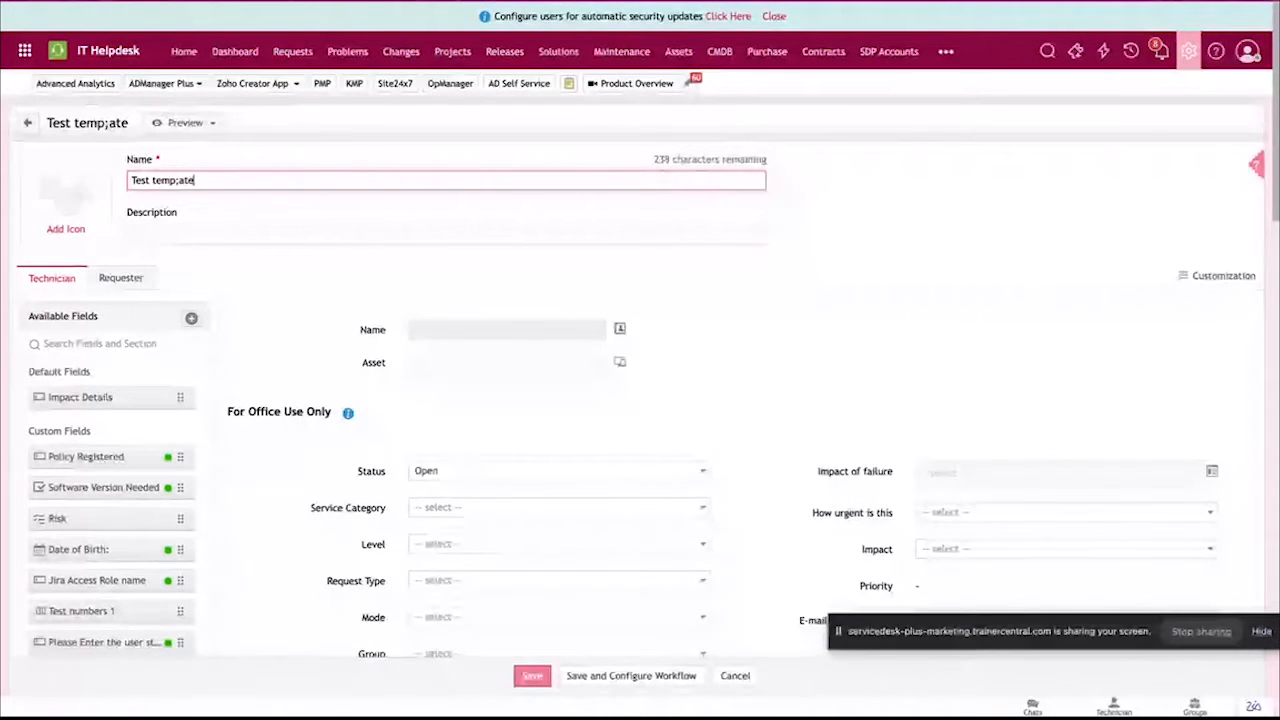
# Correct the template name to "Test template", try to save it, and return to the incident template list
pyautogui.press('BackSpace')
pyautogui.press('BackSpace')
pyautogui.press('BackSpace')
pyautogui.press('BackSpace')
pyautogui.write('late')
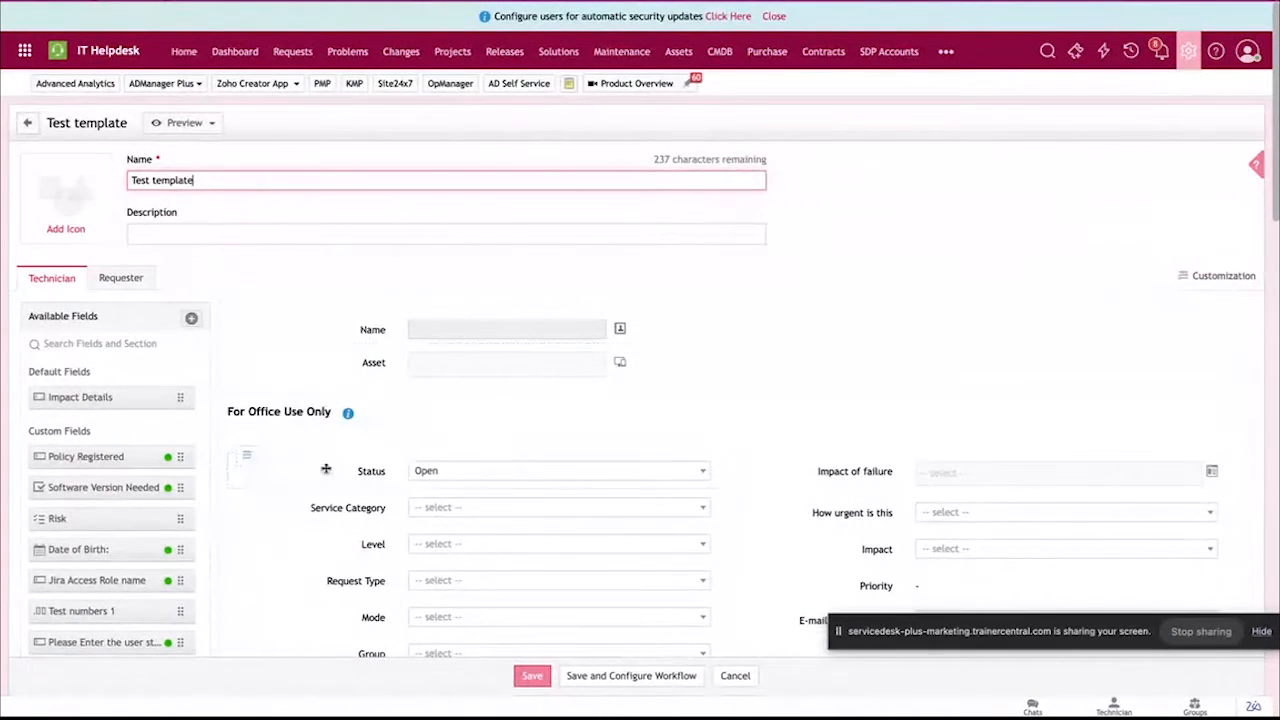
pyautogui.click(527, 678)
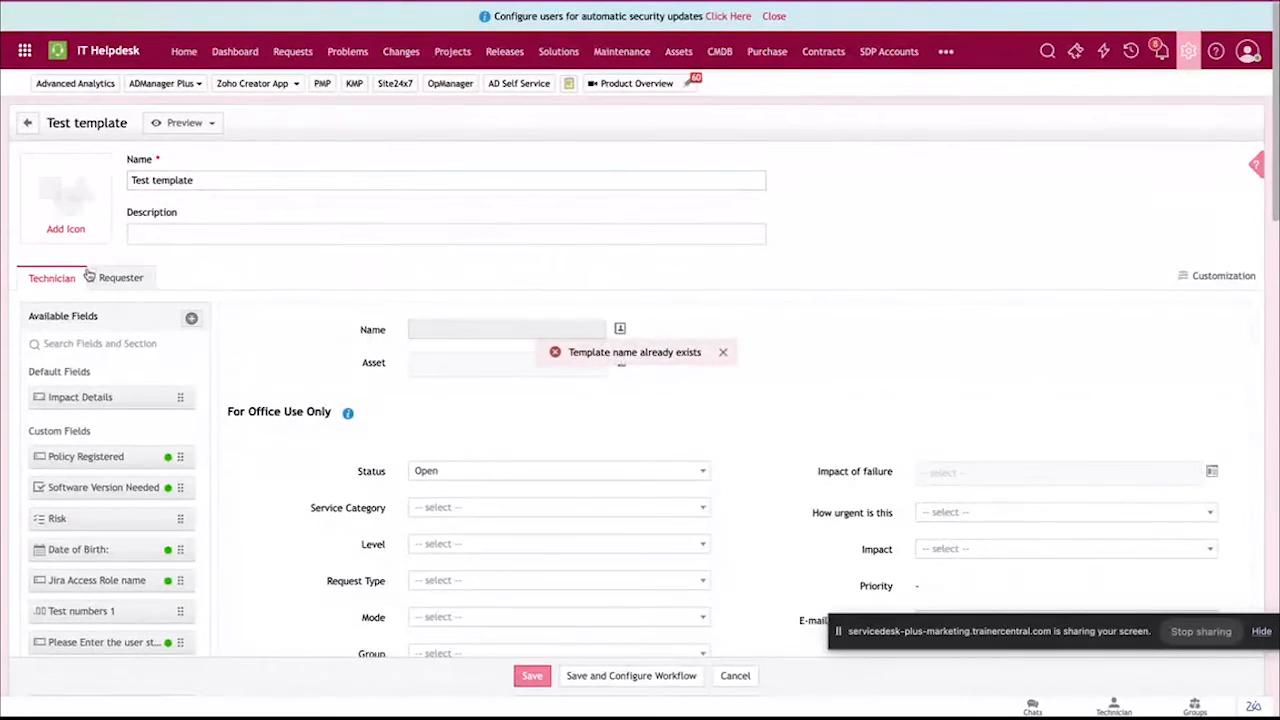
pyautogui.click(724, 353)
pyautogui.click(27, 122)
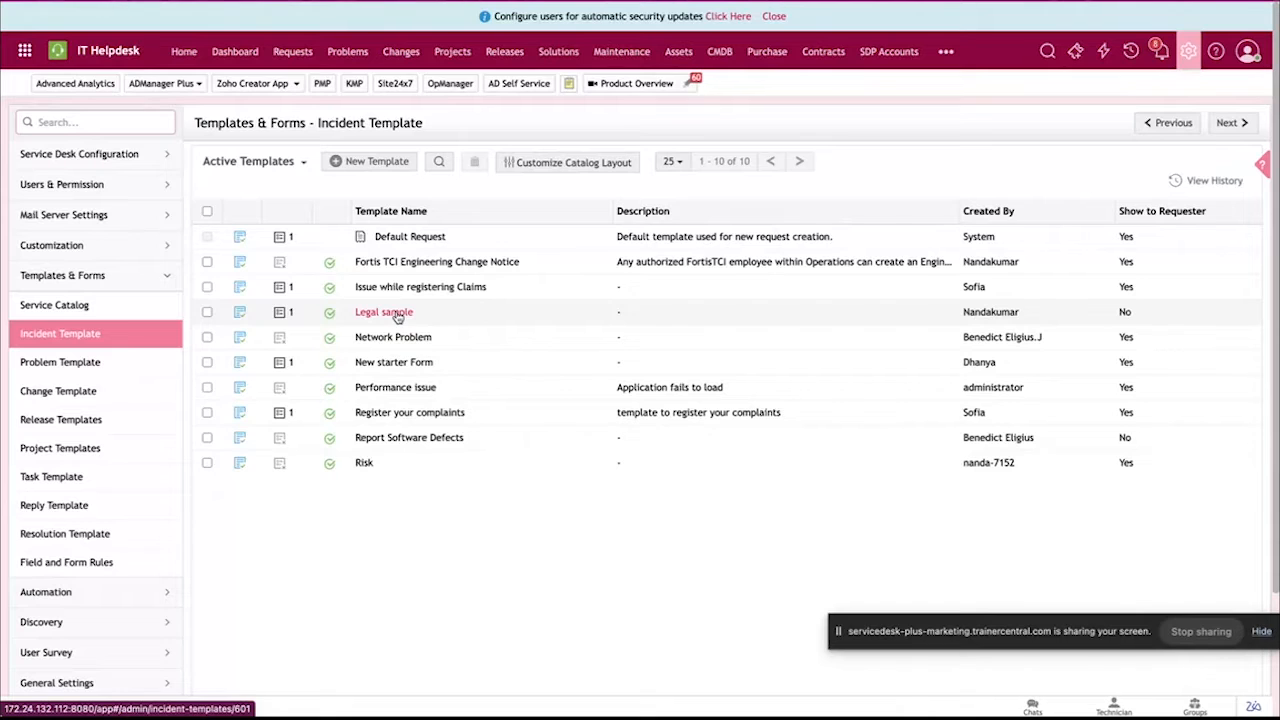
# Make the Legal sample incident template visible to requesters and save it
pyautogui.click(397, 314)
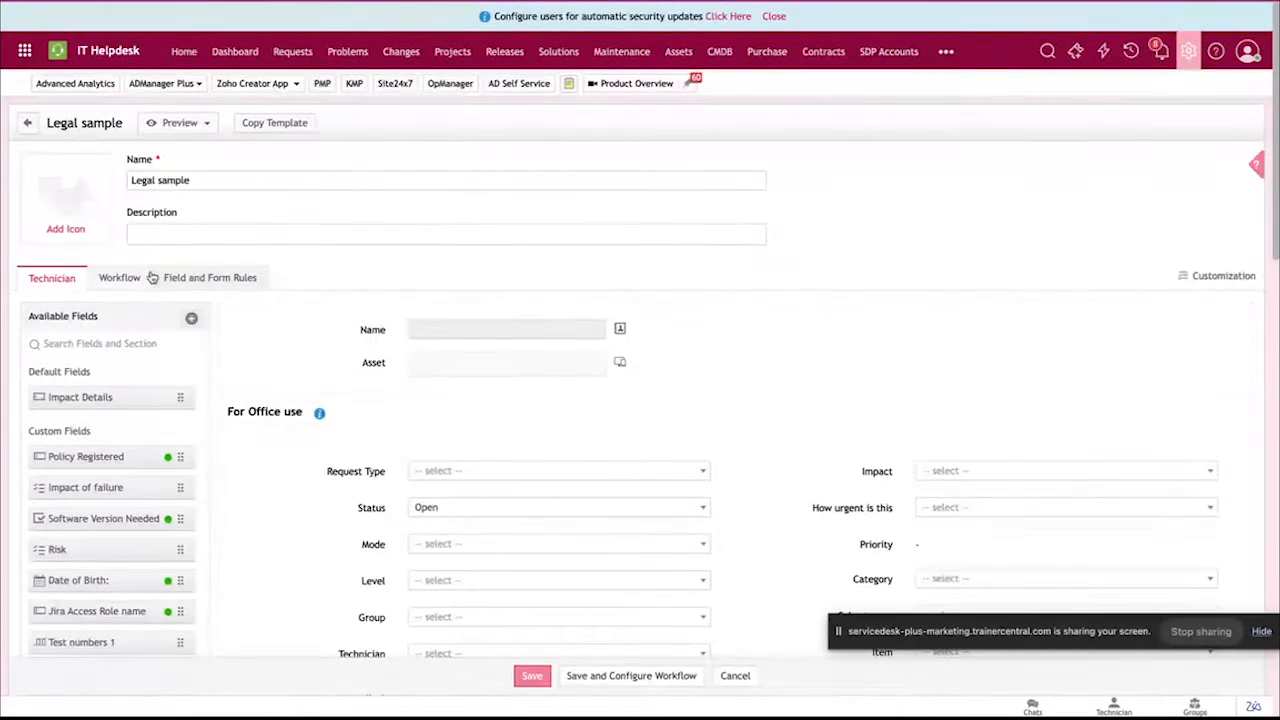
pyautogui.scroll(-15, 330, 411)
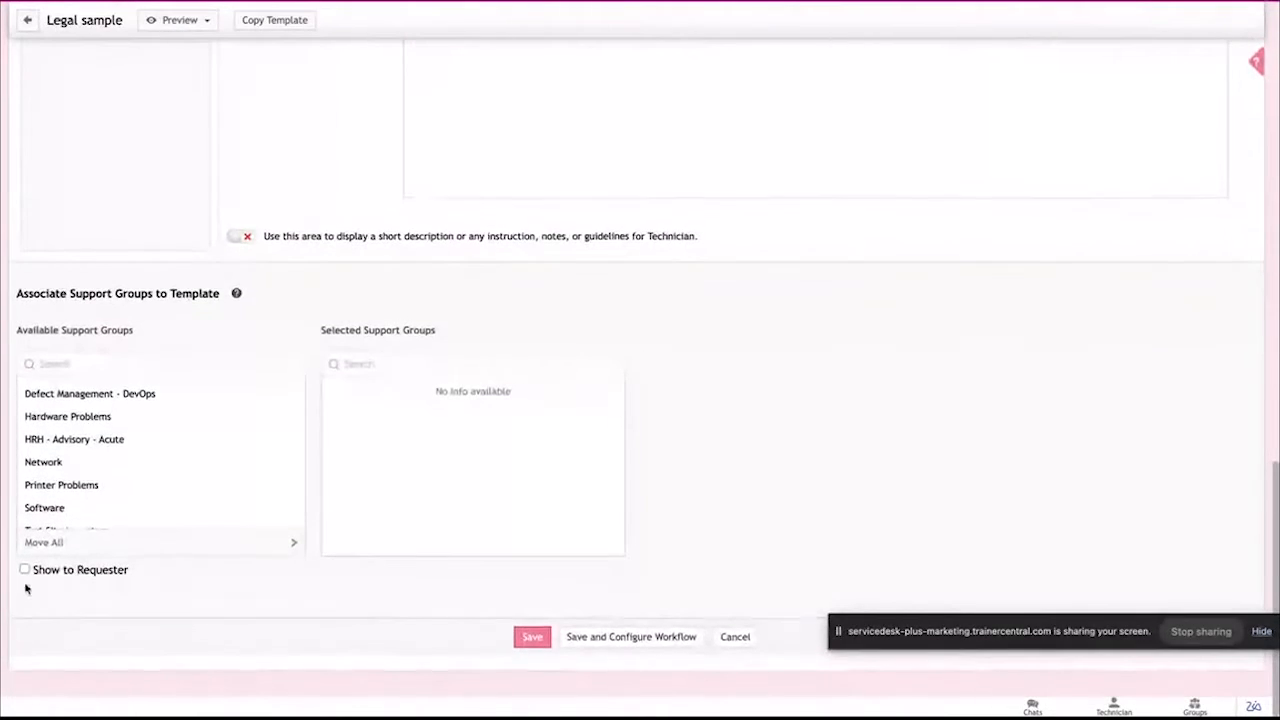
pyautogui.click(24, 569)
pyautogui.scroll(-3, 574, 646)
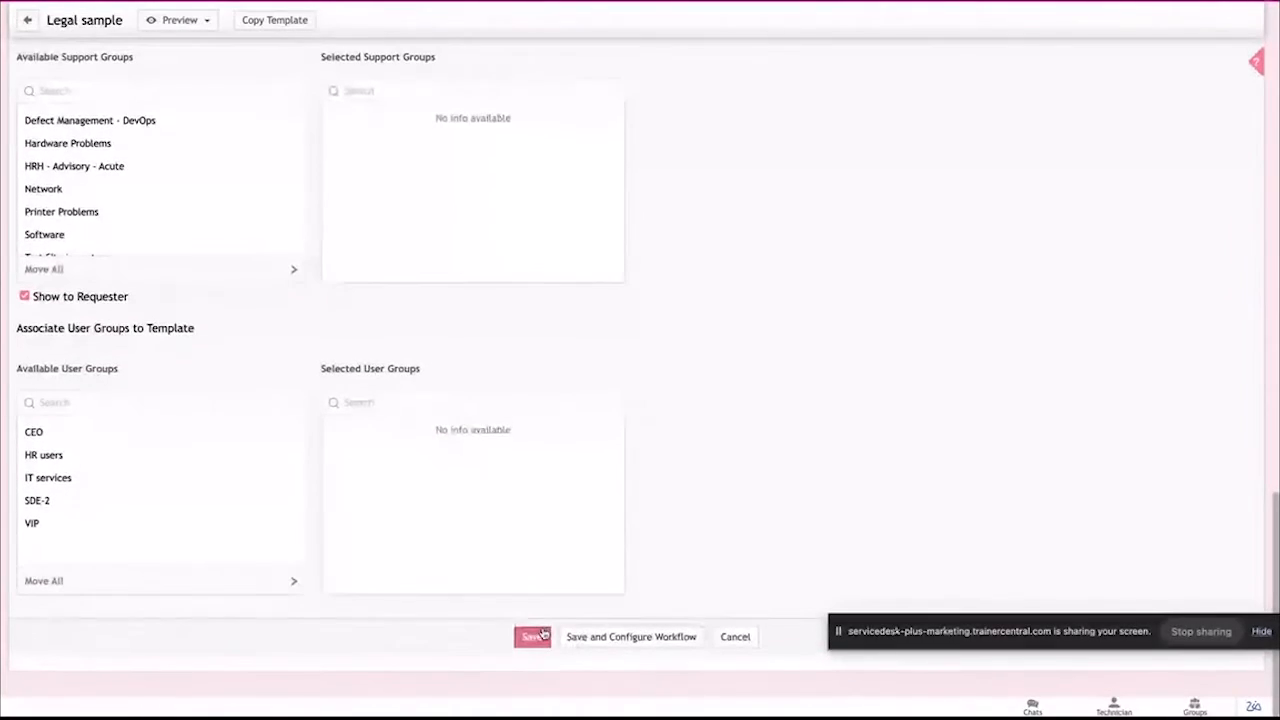
pyautogui.scroll(15, 451, 469)
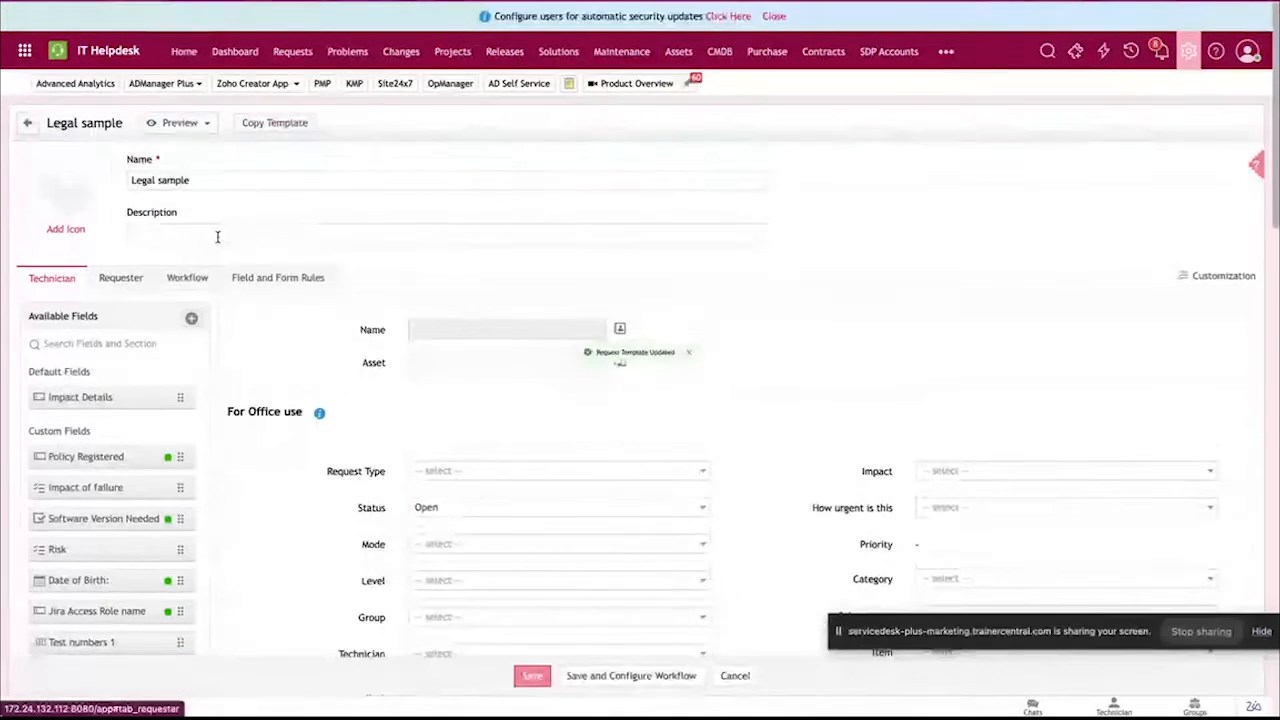
# Look over the requester form layout of the Legal sample template
pyautogui.click(130, 278)
pyautogui.scroll(-1, 619, 416)
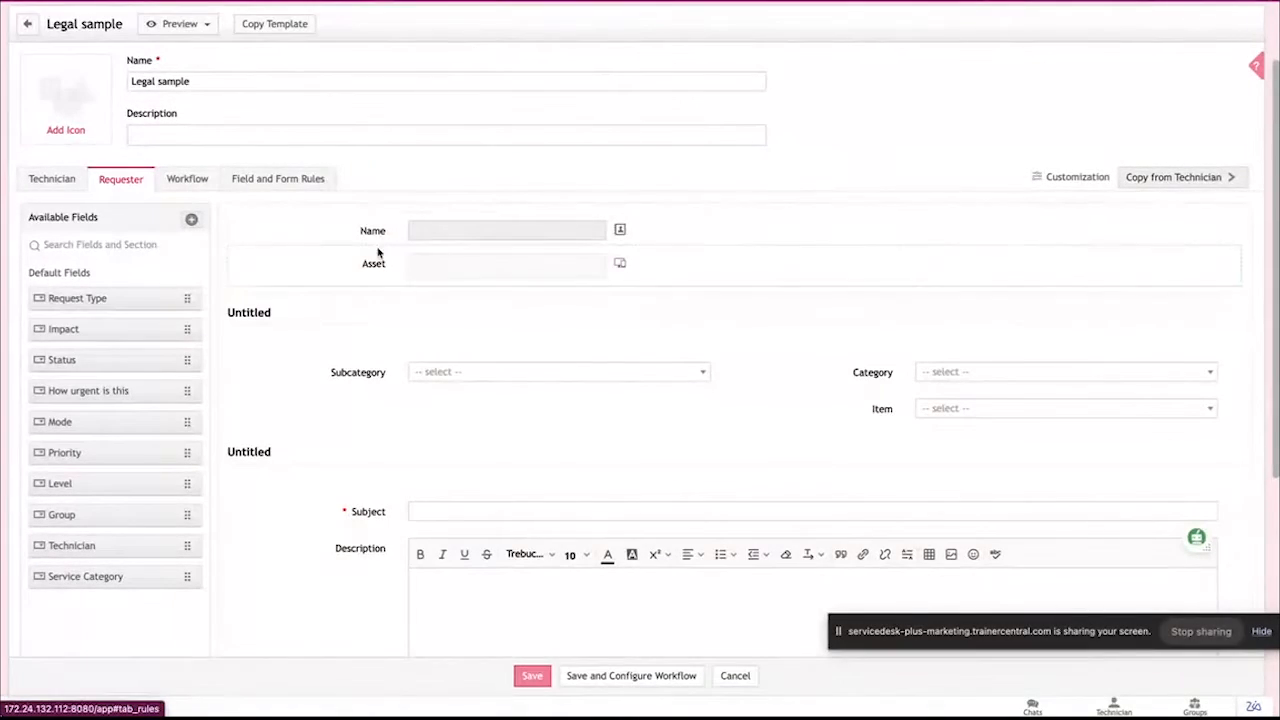
pyautogui.scroll(2, 377, 251)
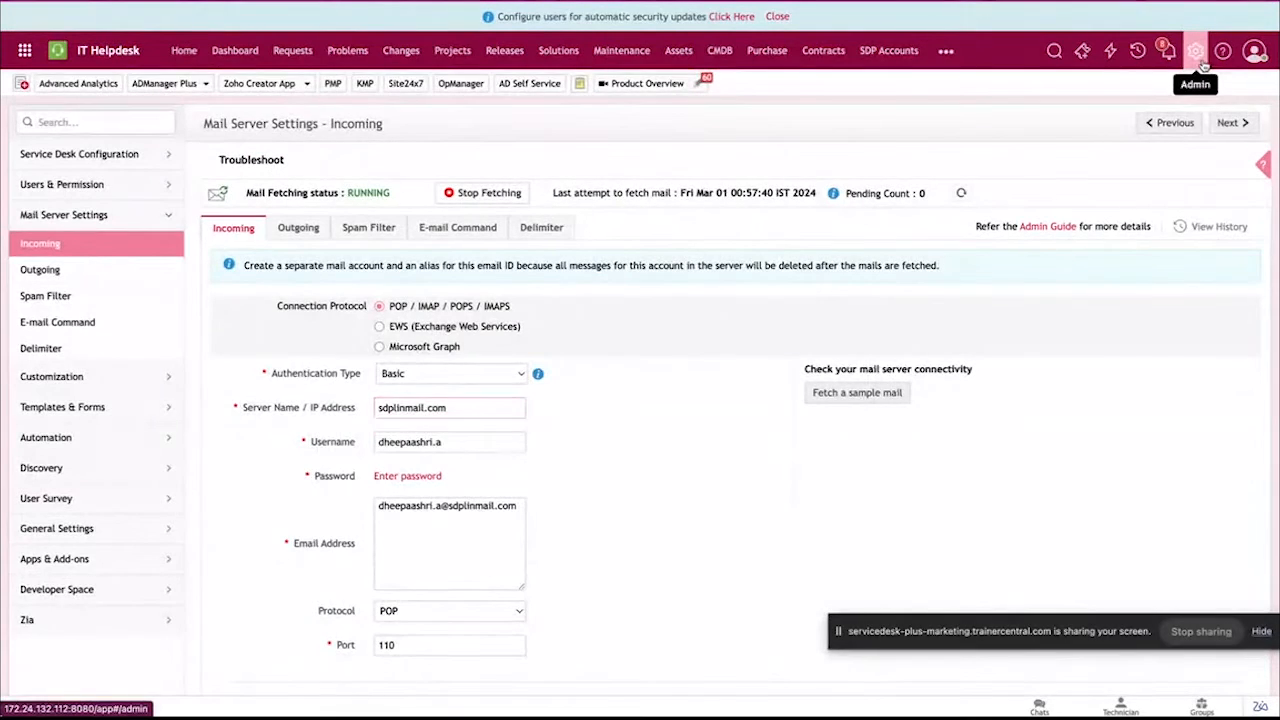
# Open the Helpdesk customization categories in the admin settings and expand User Administration and its New Joinee subcategory
pyautogui.click(1204, 64)
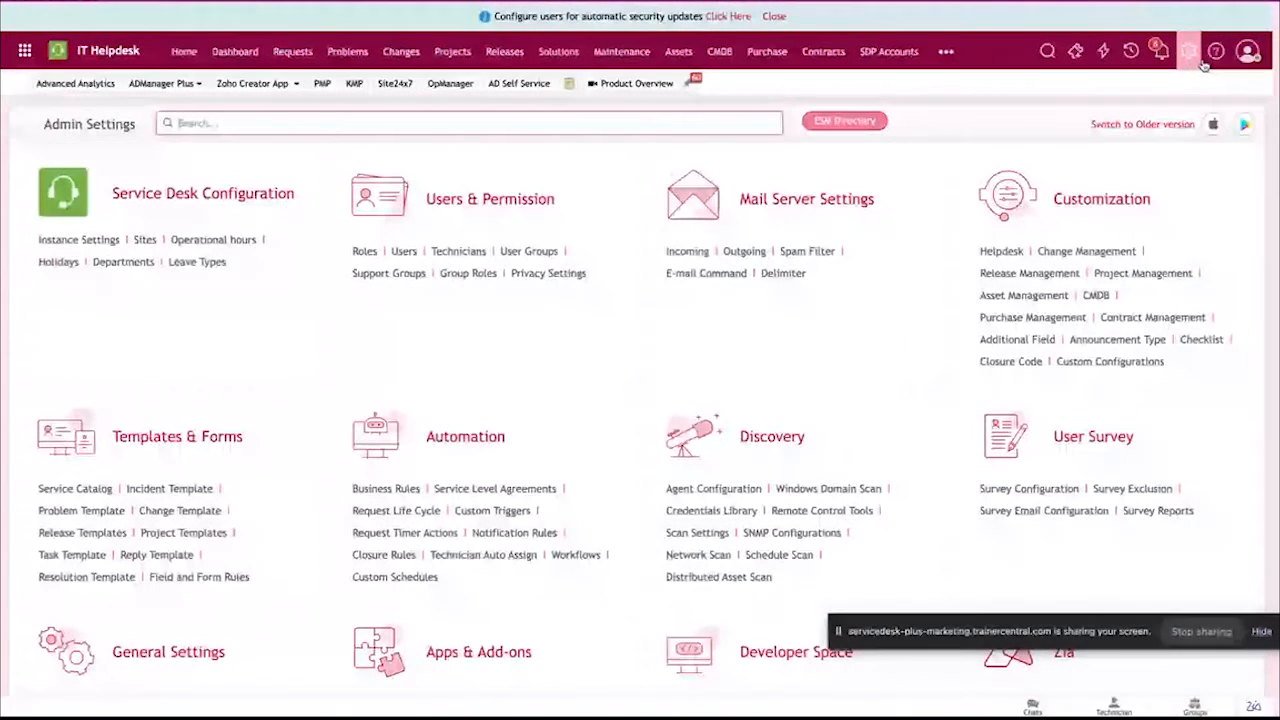
pyautogui.click(1002, 252)
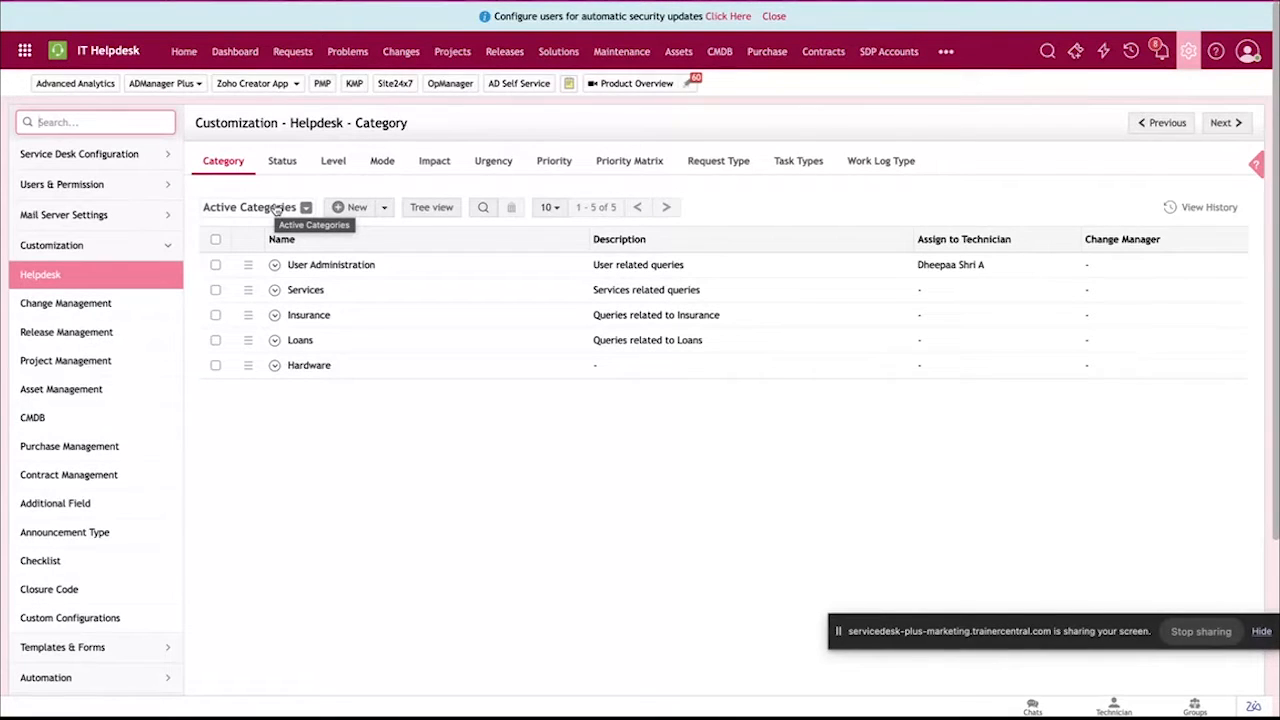
pyautogui.click(275, 265)
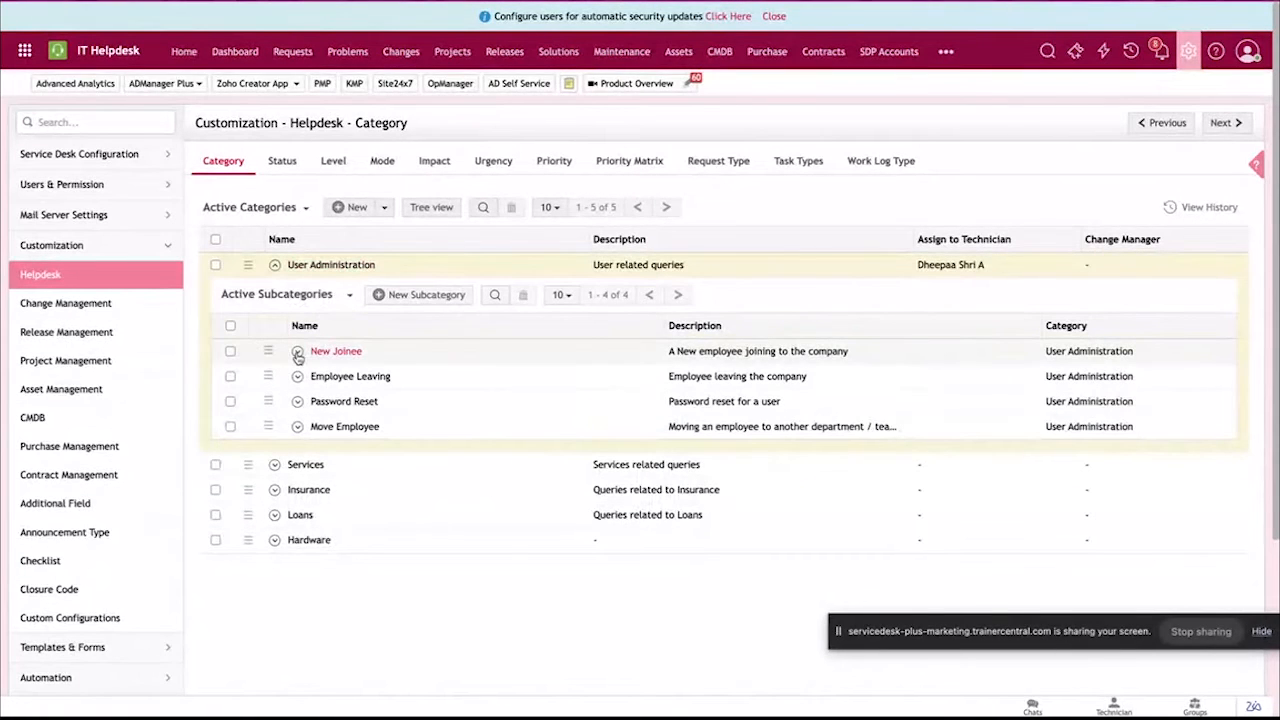
pyautogui.click(297, 352)
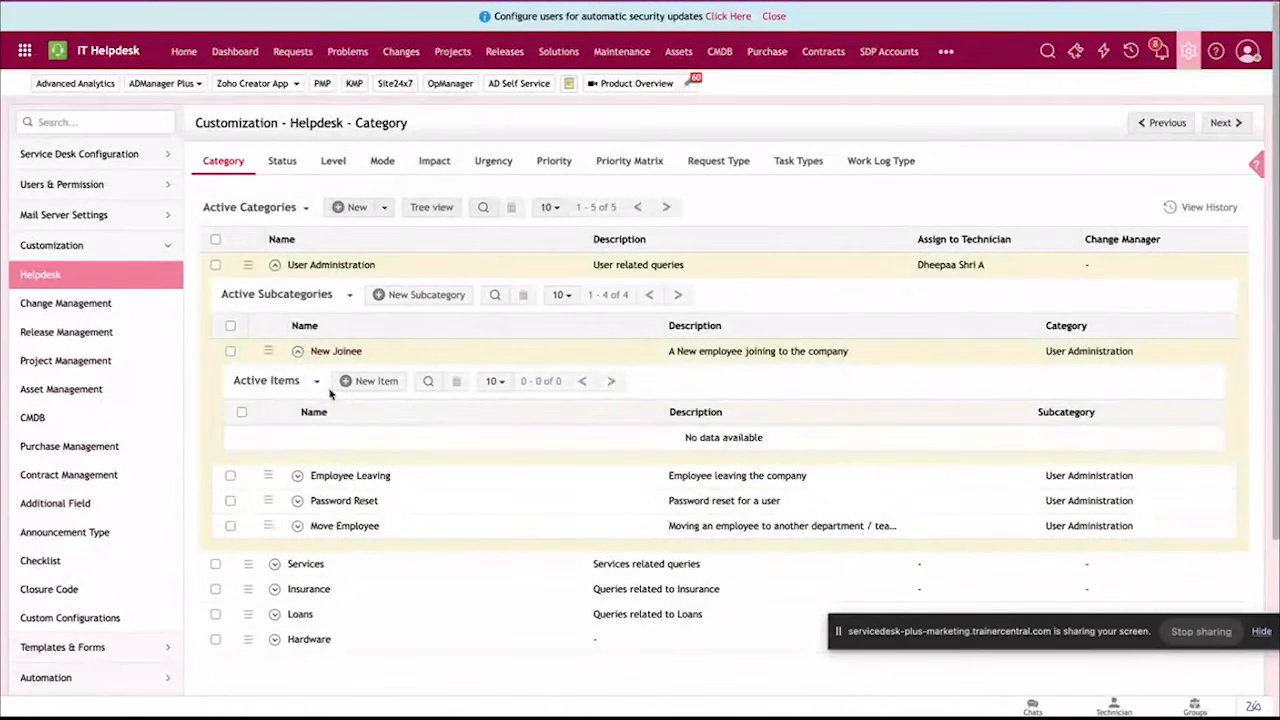
# Review all categories, subcategories and items in the tree view, and close it
pyautogui.click(448, 208)
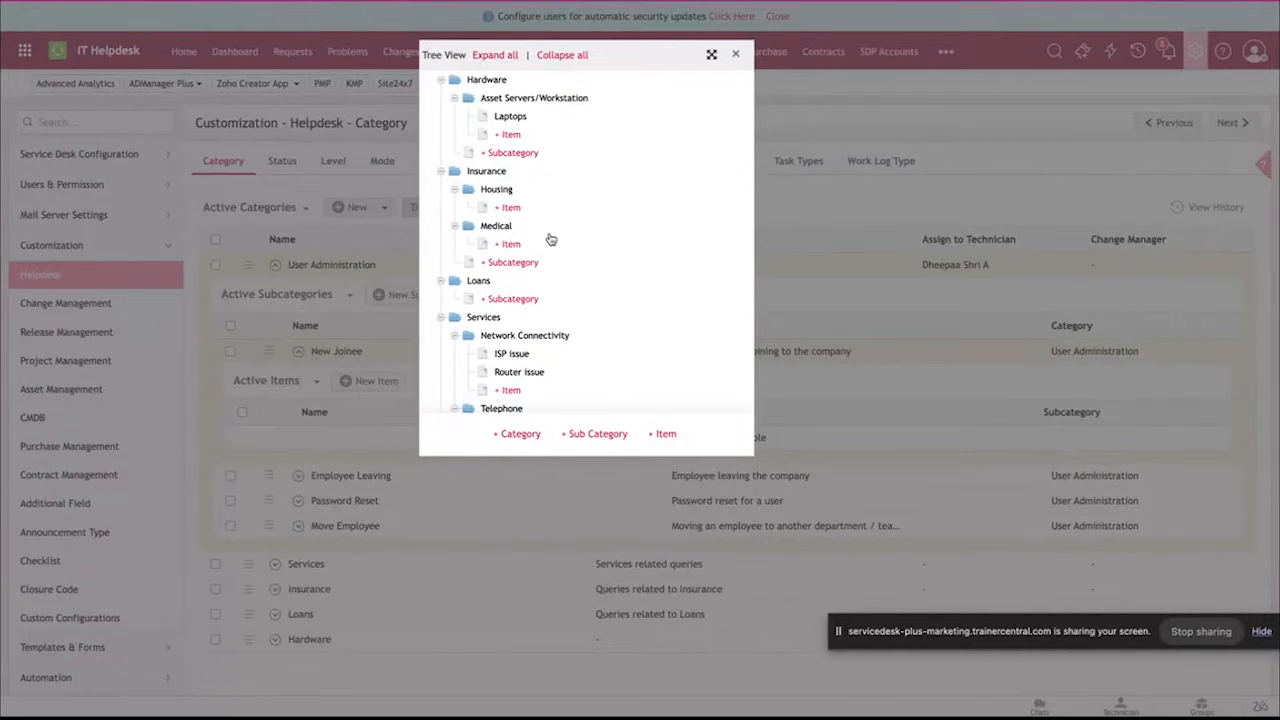
pyautogui.scroll(-1, 551, 243)
pyautogui.scroll(-2, 550, 240)
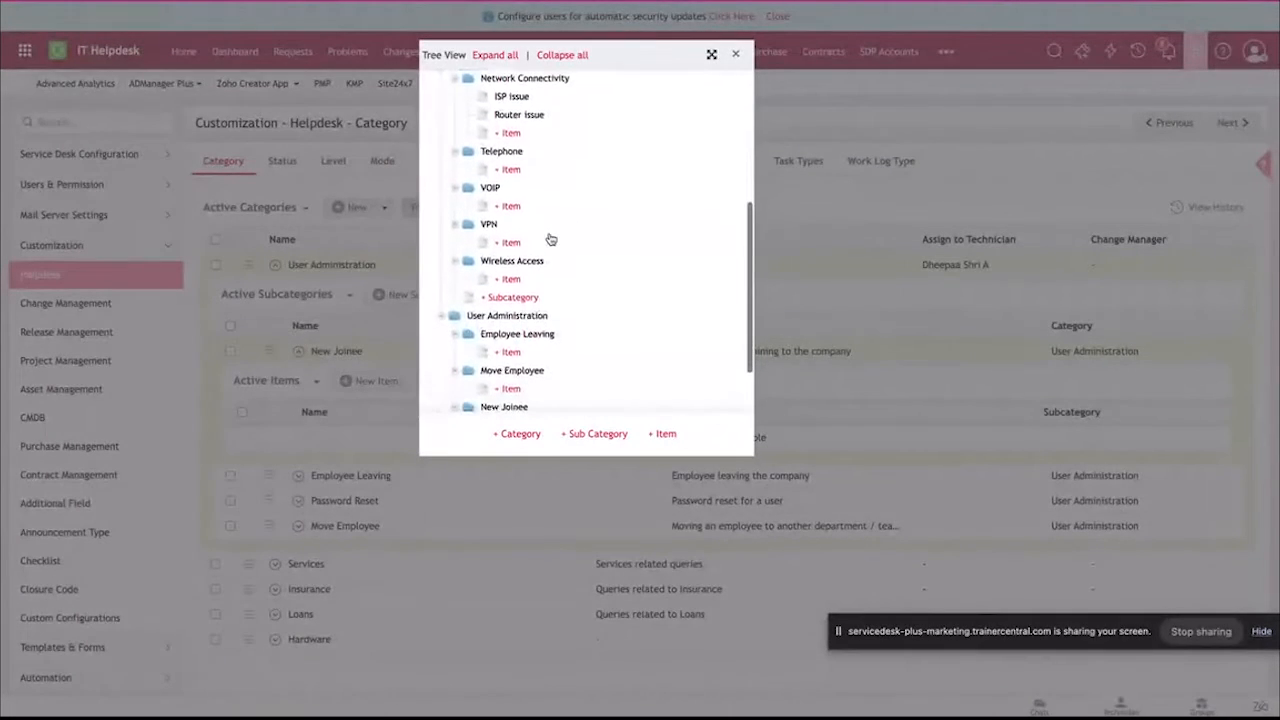
pyautogui.click(739, 51)
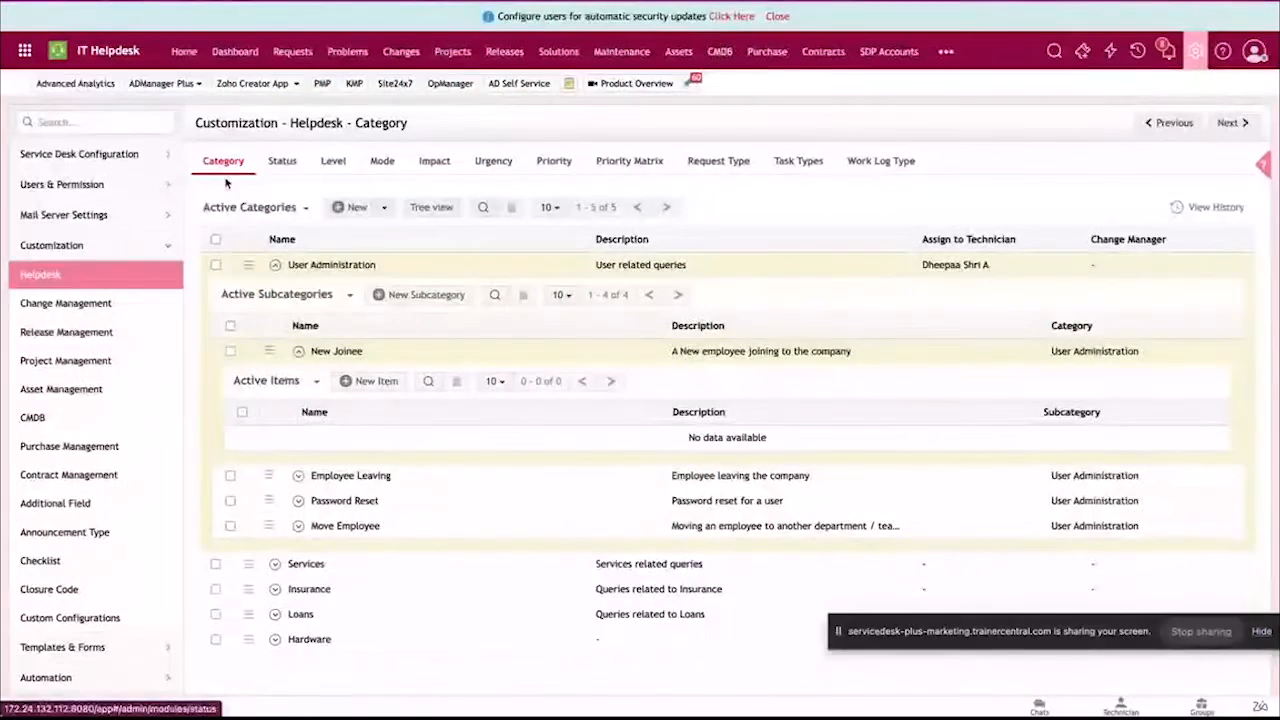
# Review the helpdesk statuses, including the stop timer setting of Onhold, and the level and mode lists
pyautogui.click(283, 161)
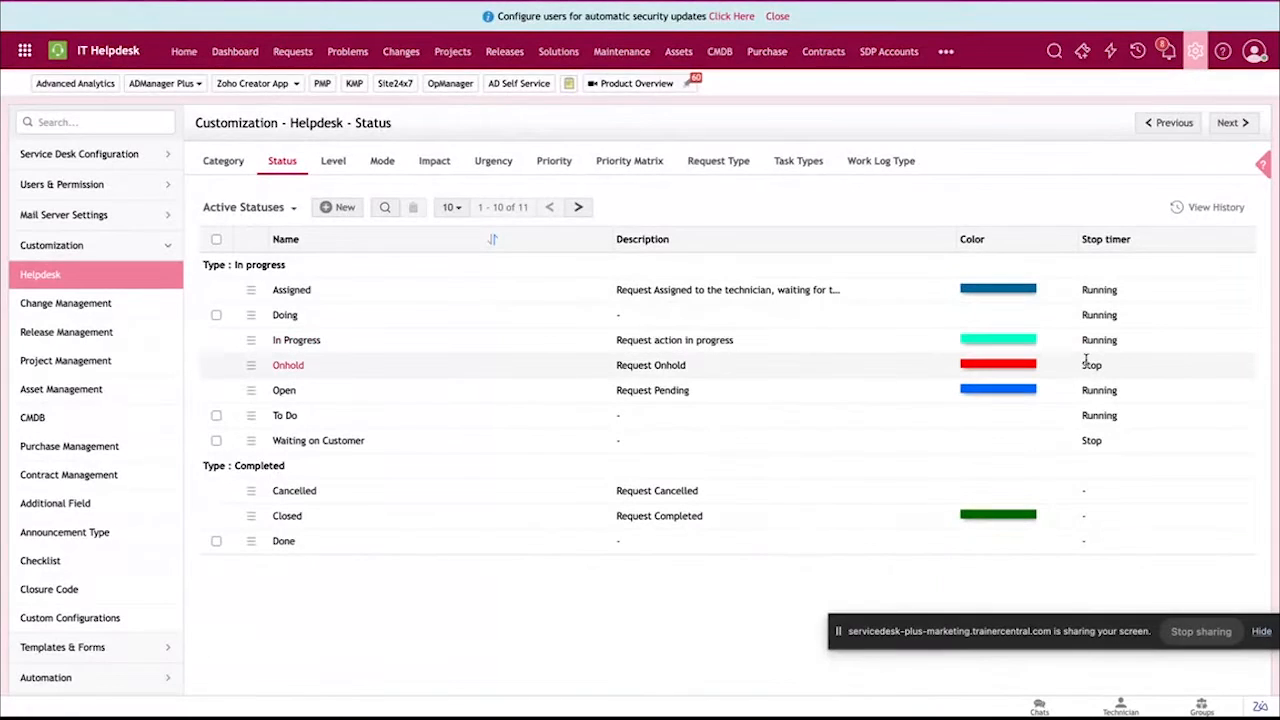
pyautogui.moveTo(1082, 365); pyautogui.dragTo(1111, 368)
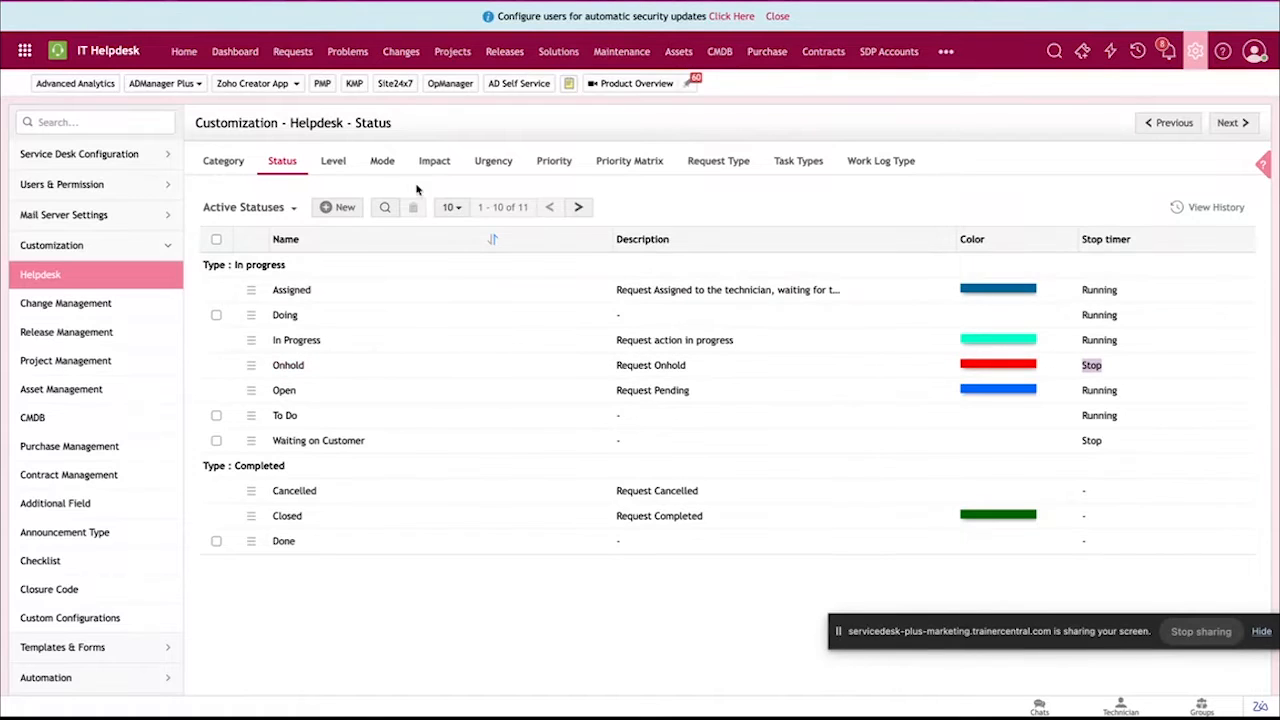
pyautogui.click(334, 161)
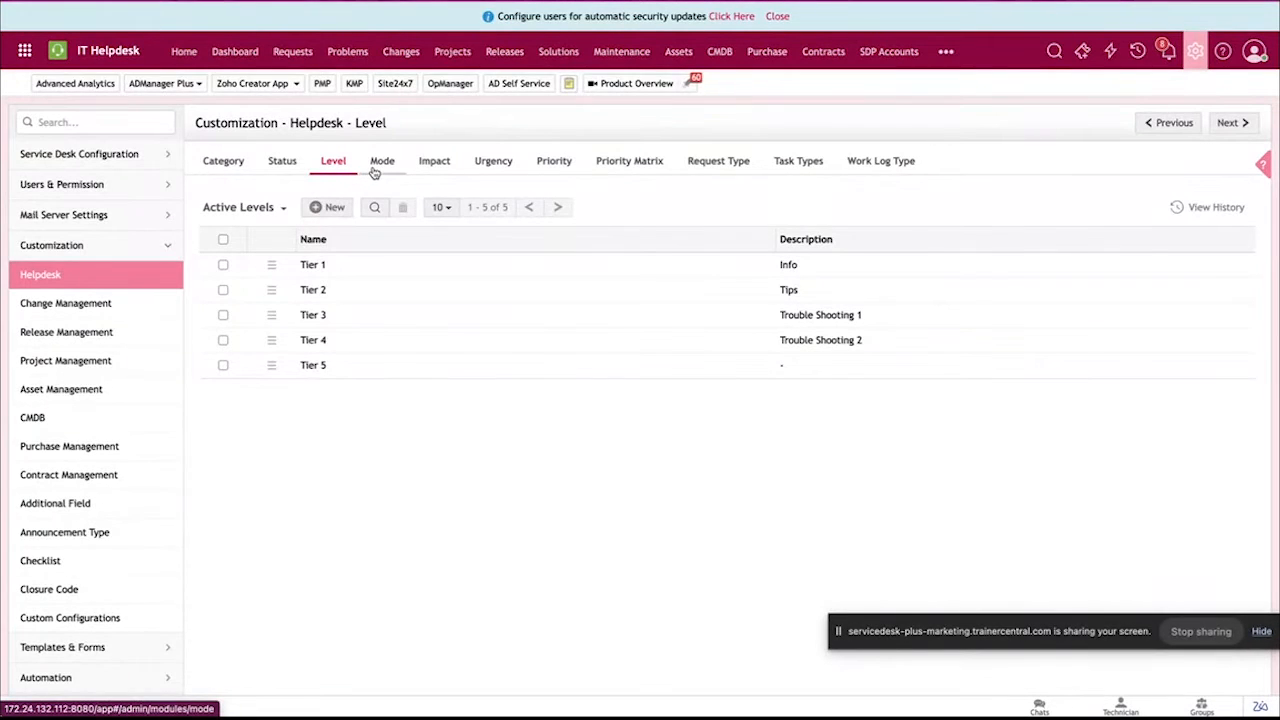
pyautogui.click(380, 163)
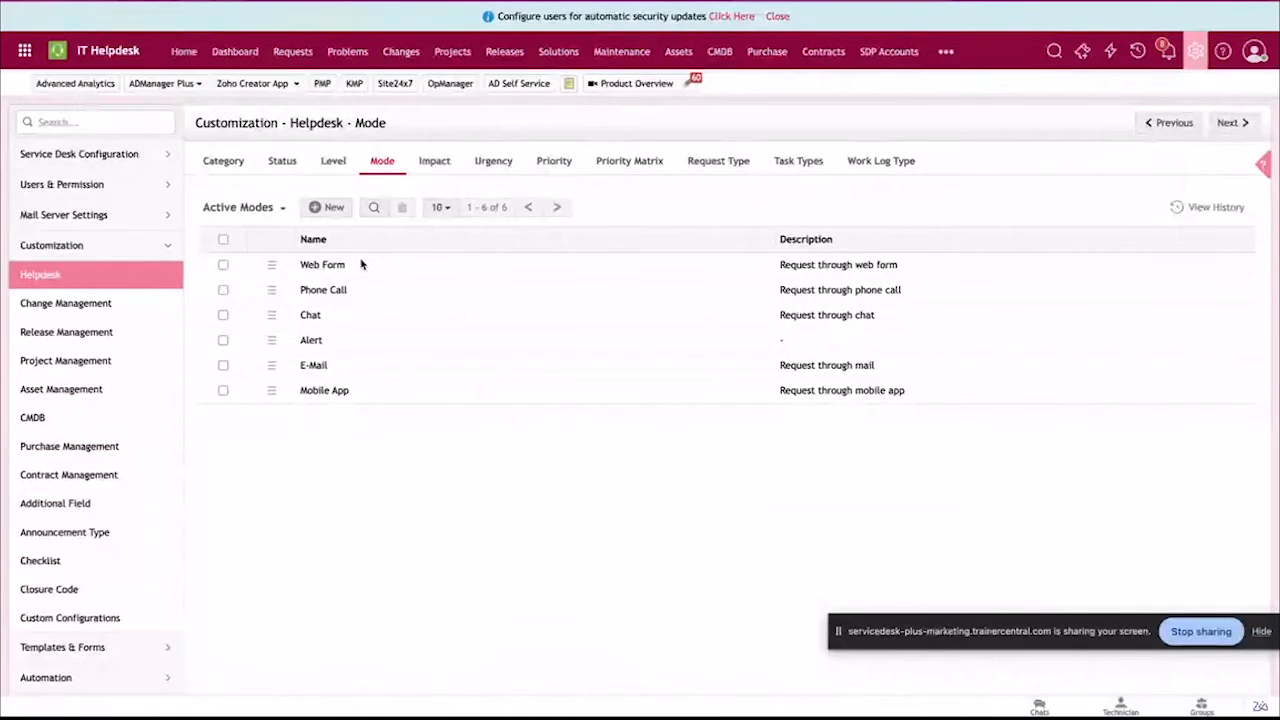
# Review the helpdesk impact, urgency and priority lists and the priority matrix
pyautogui.click(435, 163)
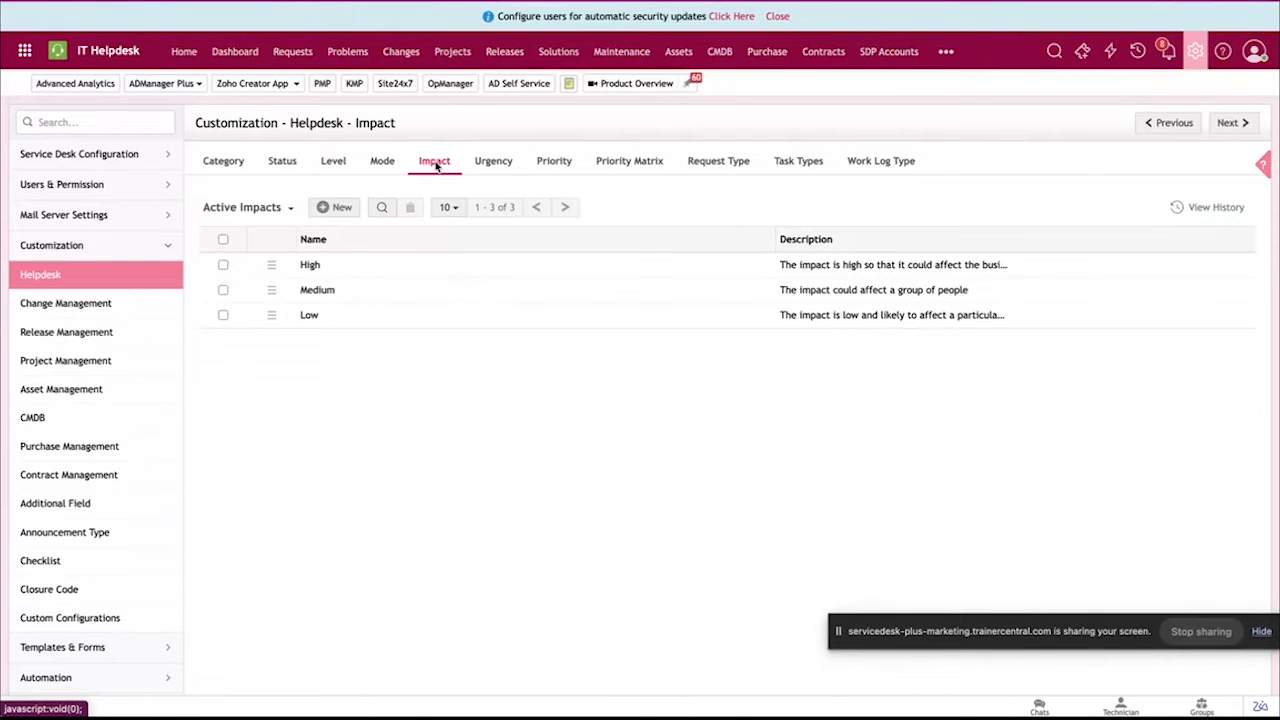
pyautogui.click(488, 162)
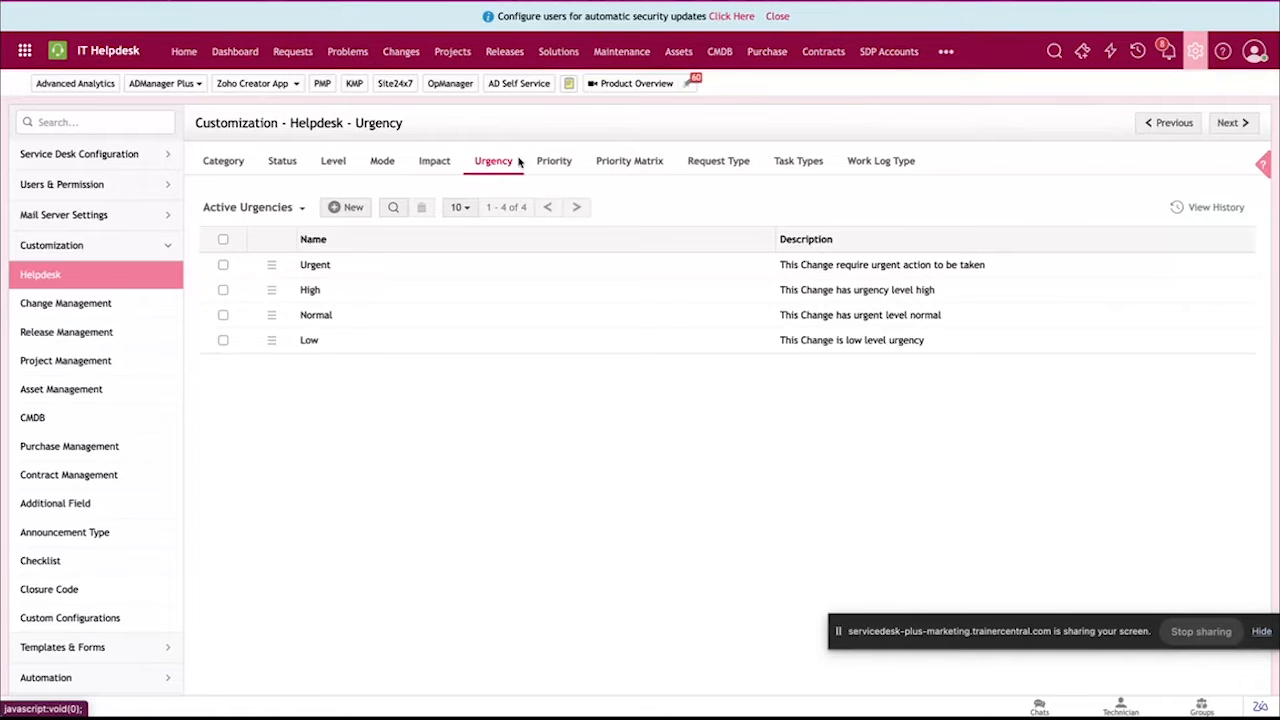
pyautogui.click(564, 171)
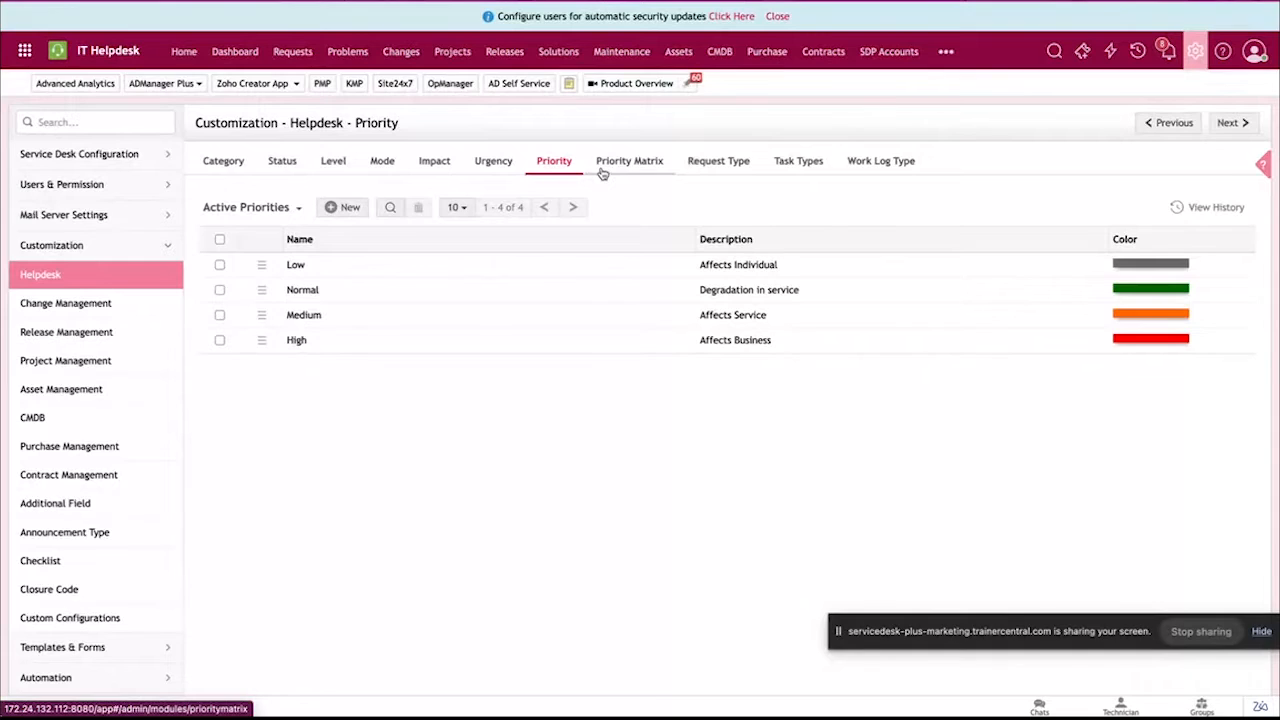
pyautogui.click(603, 172)
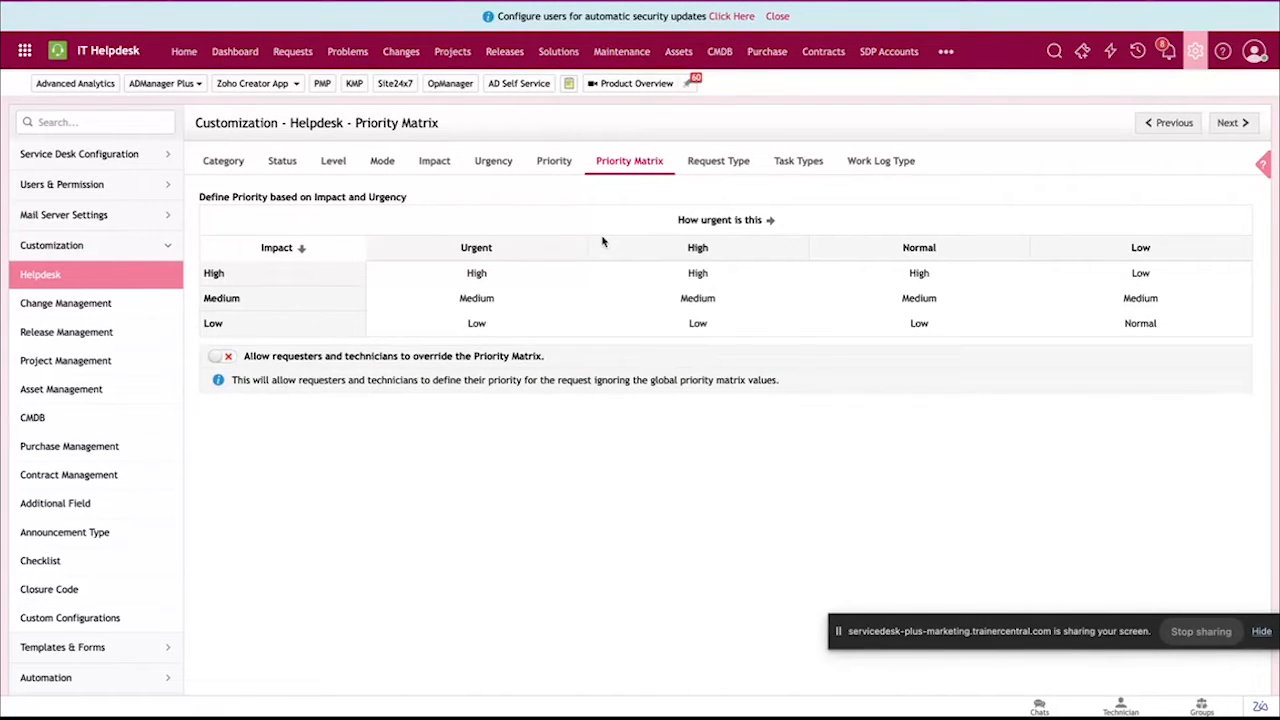
# Open a new incident form from the Network Problem template in a new browser tab and dismiss its approval notice
pyautogui.click(1079, 48)
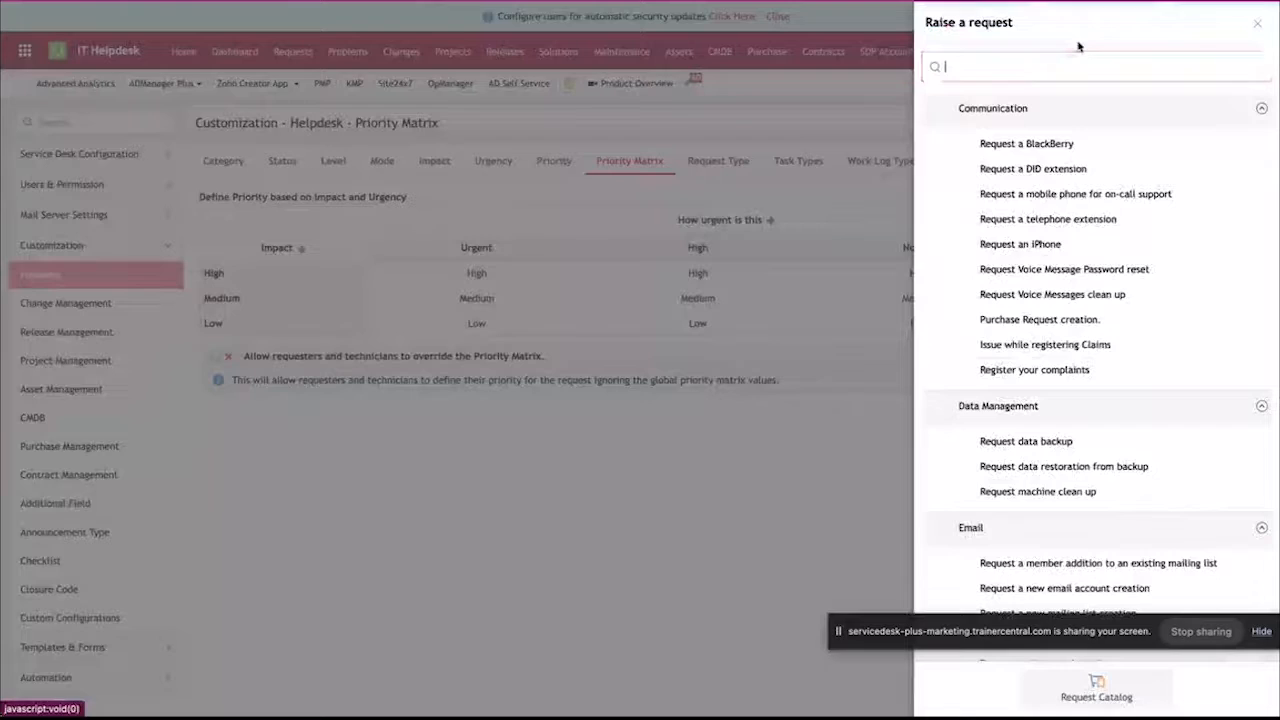
pyautogui.scroll(-10, 1018, 340)
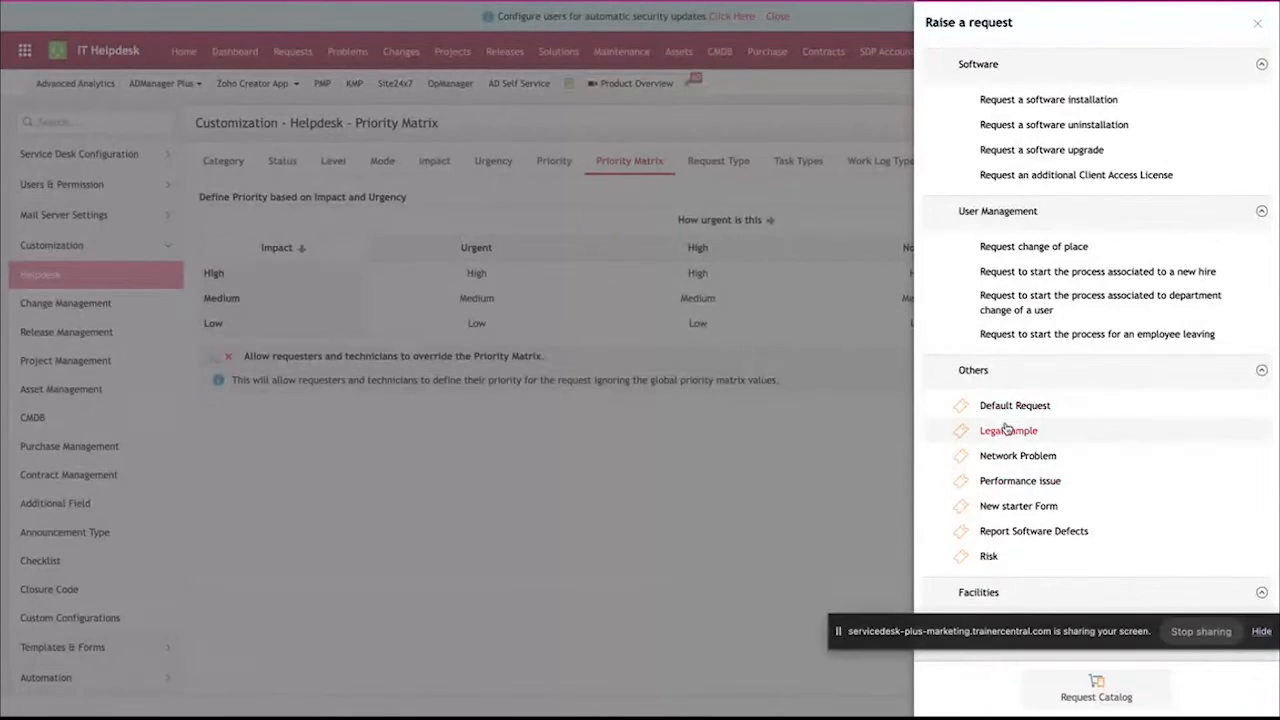
pyautogui.rightClick(1005, 457)
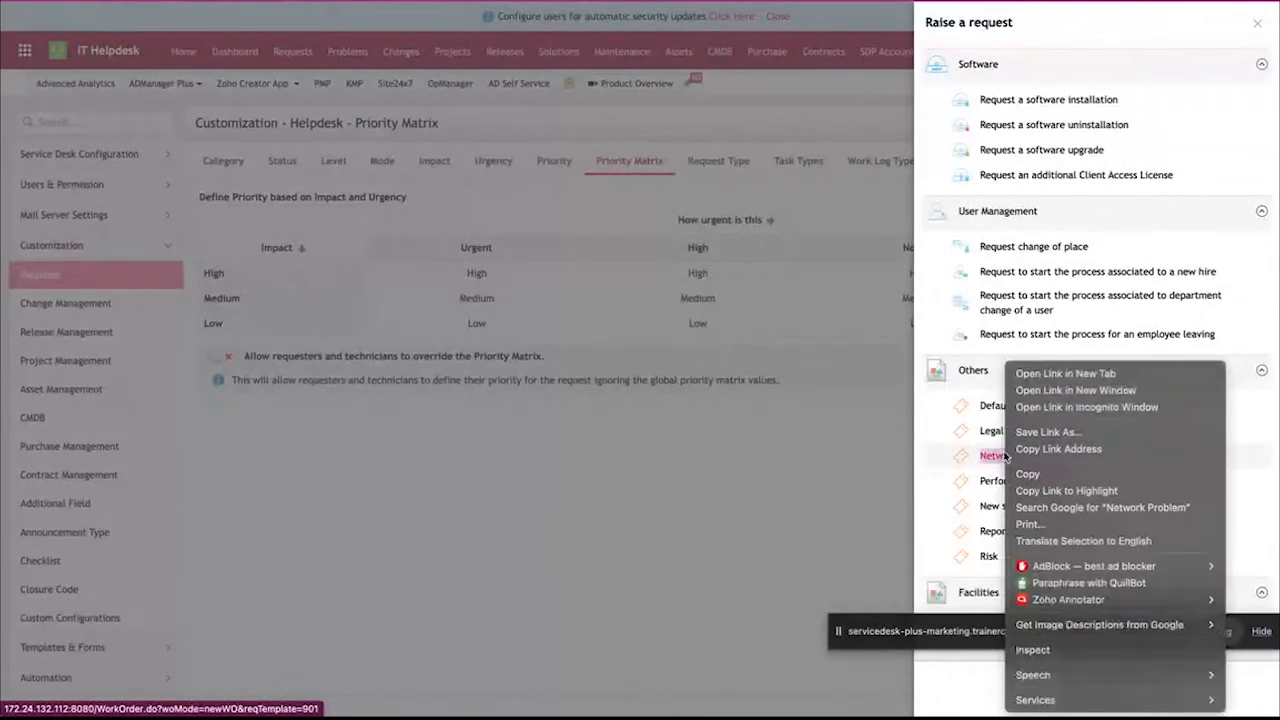
pyautogui.click(1030, 373)
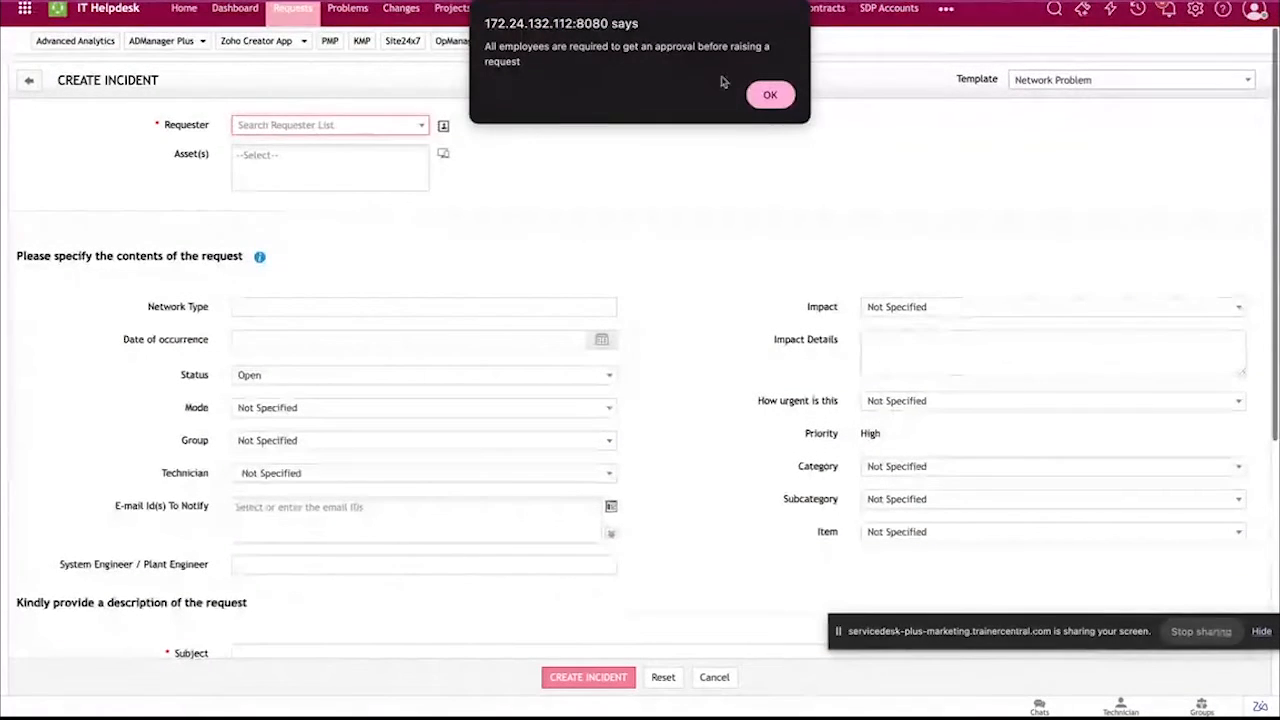
pyautogui.click(766, 92)
# Set the incident's impact to Medium and its urgency to High, and check the resulting priority
pyautogui.click(932, 310)
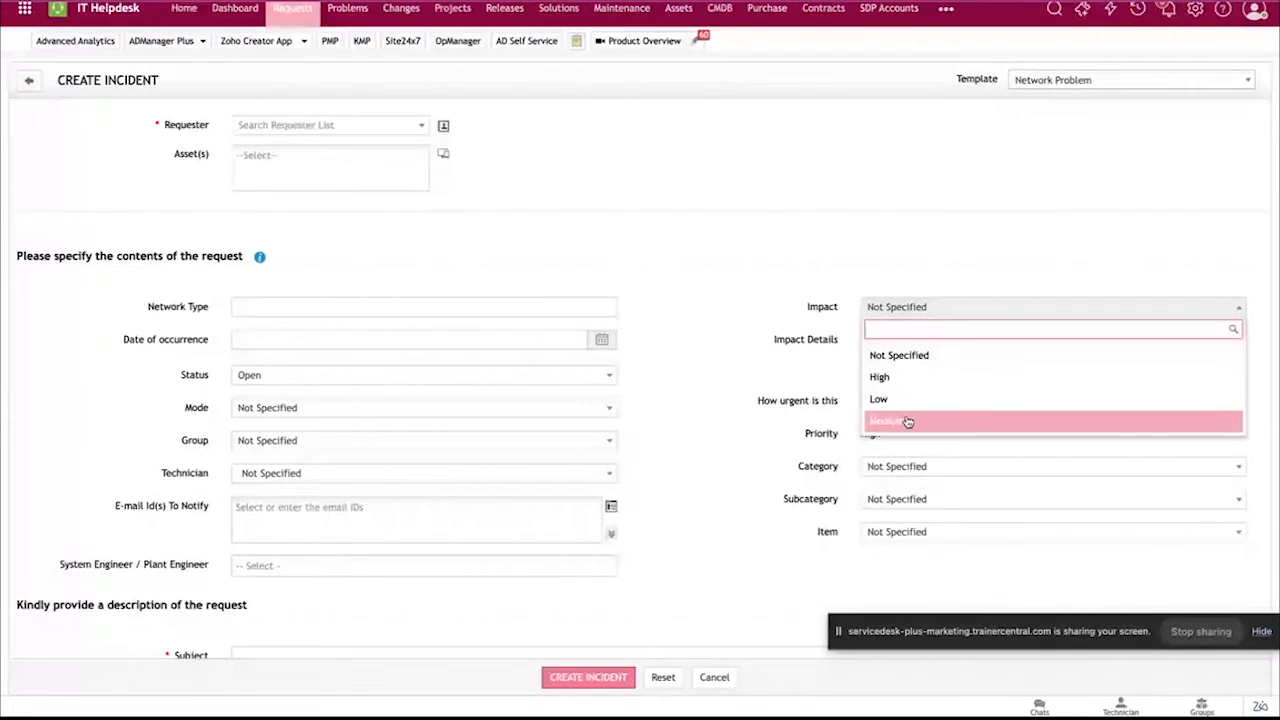
pyautogui.click(908, 421)
pyautogui.click(928, 400)
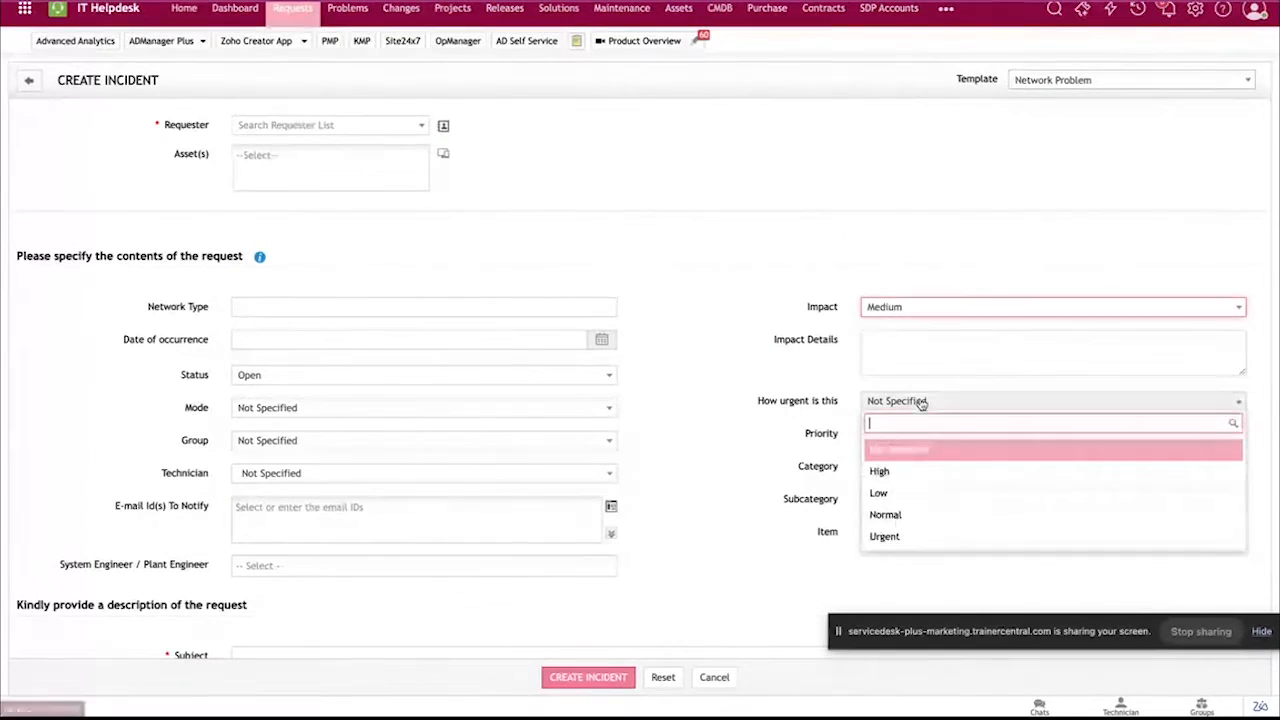
pyautogui.click(908, 479)
pyautogui.doubleClick(877, 433)
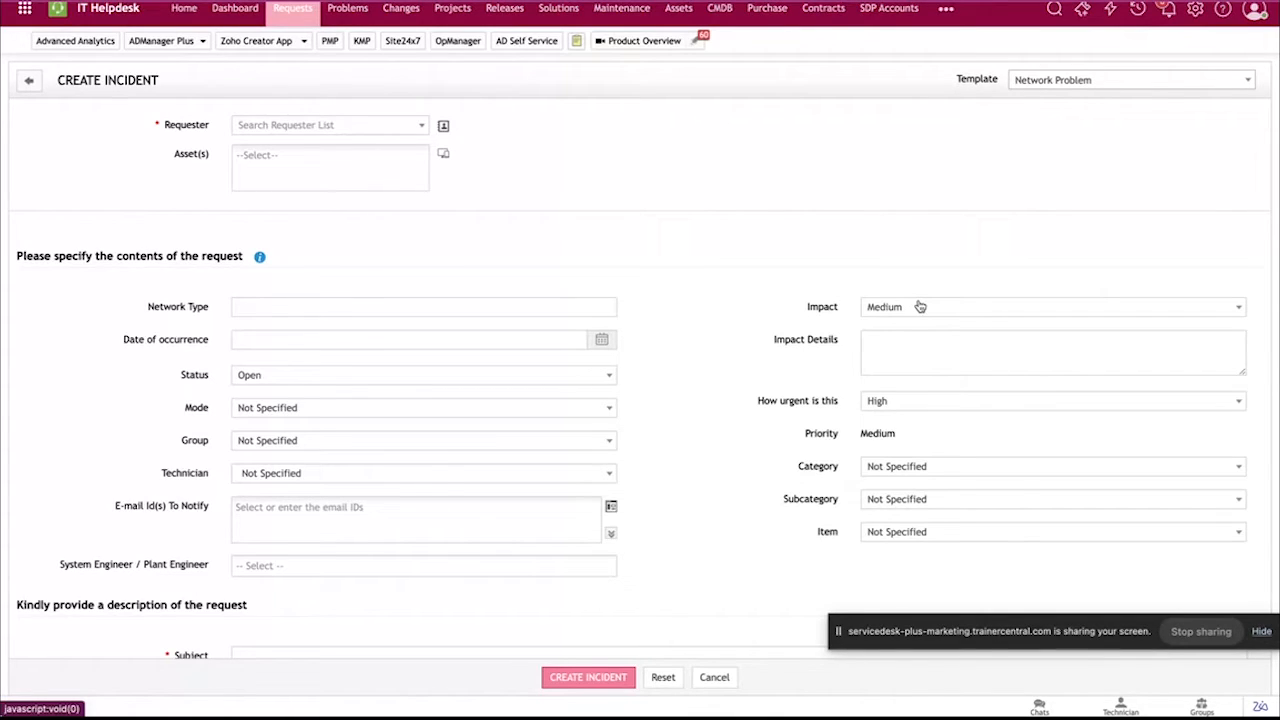
# Change the incident's impact to High to check its priority, and return to the Priority Matrix settings
pyautogui.click(920, 307)
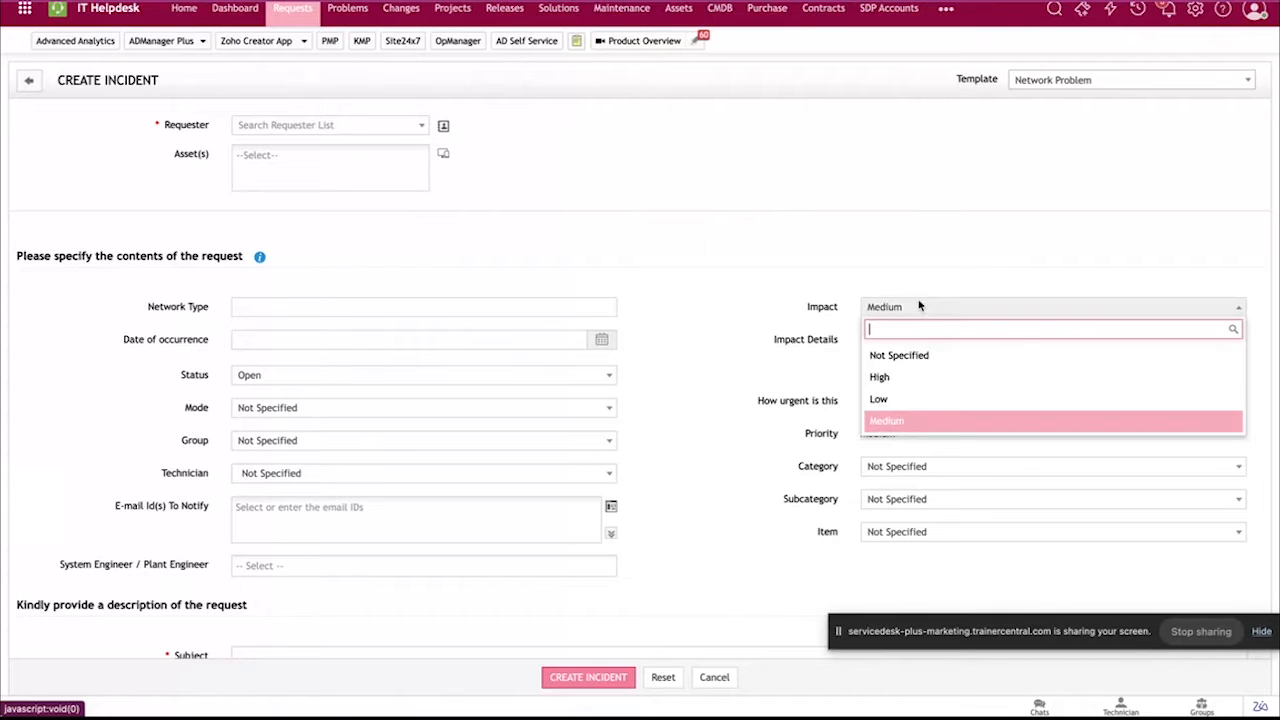
pyautogui.click(901, 378)
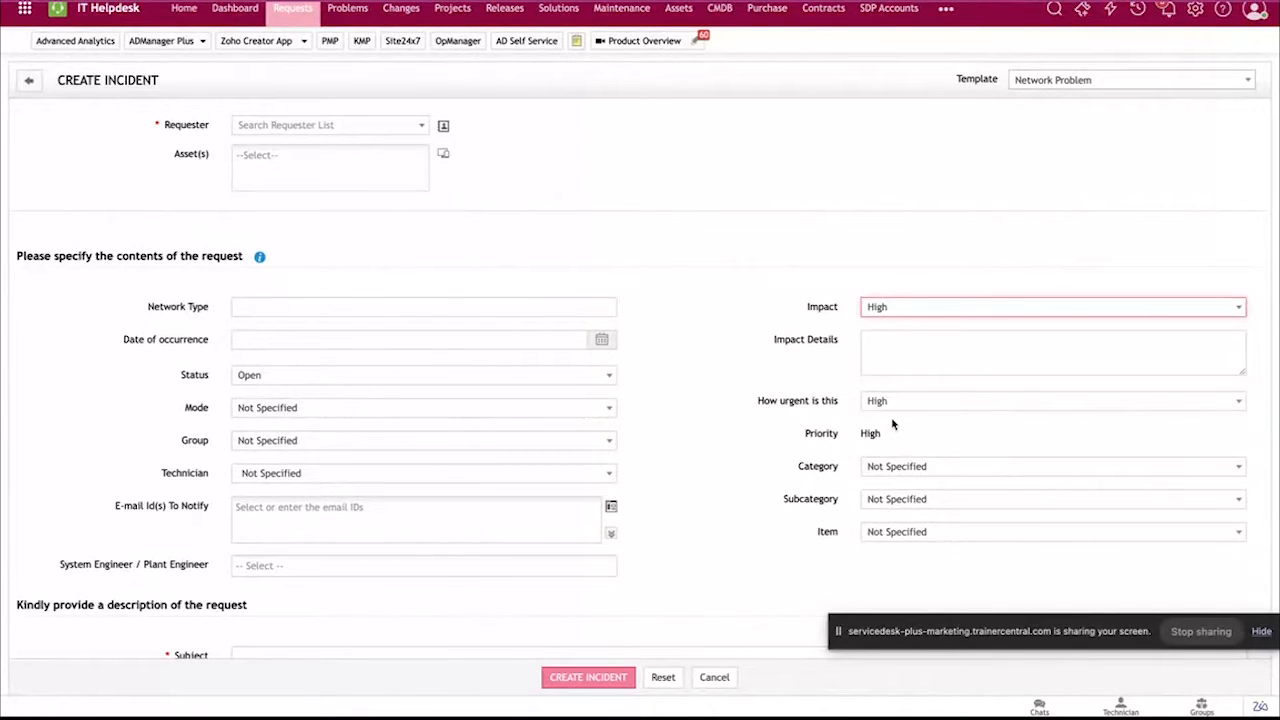
pyautogui.moveTo(888, 431); pyautogui.dragTo(852, 431)
pyautogui.click(846, 431)
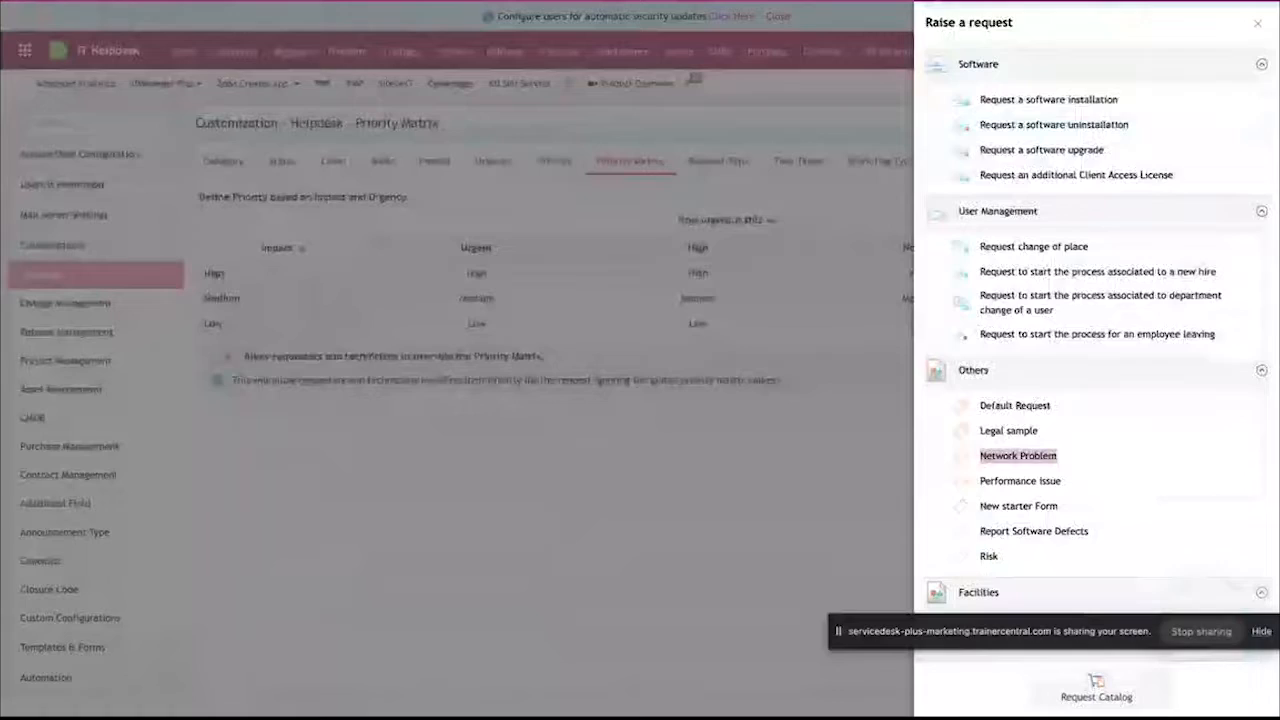
pyautogui.click(646, 197)
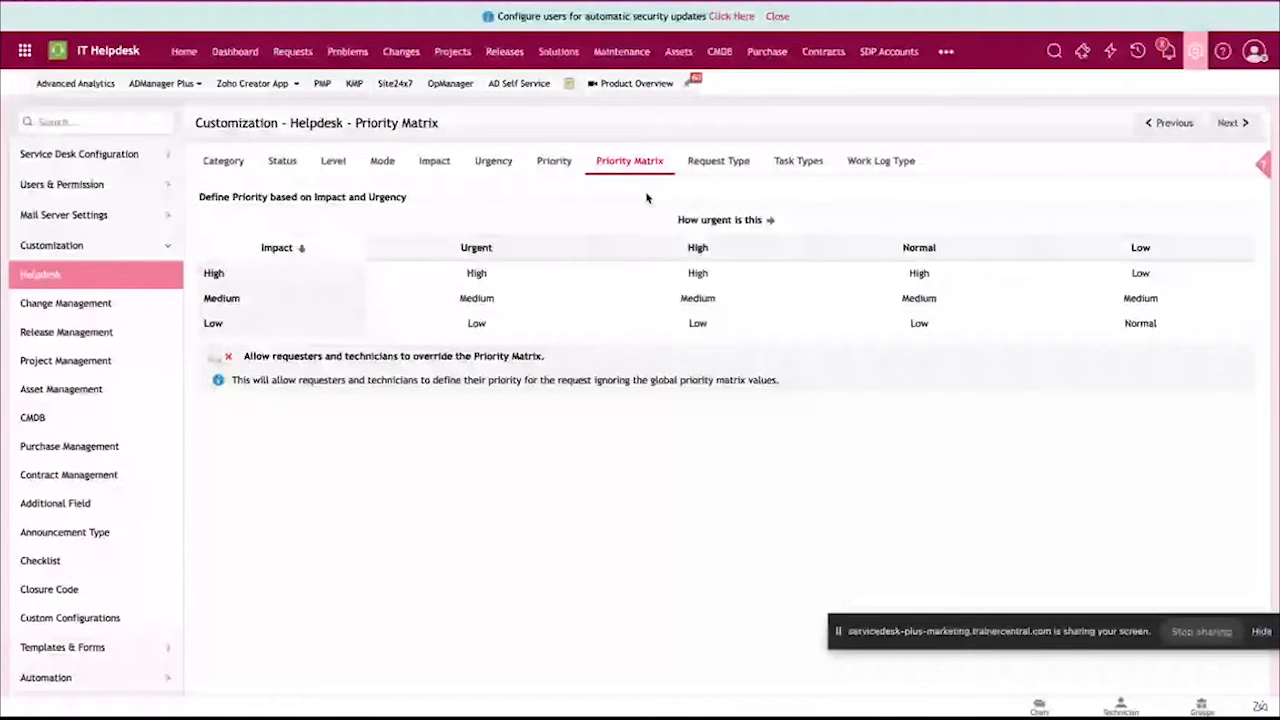
# Review the helpdesk request types, task types and work log types, and open the request closure codes
pyautogui.click(725, 166)
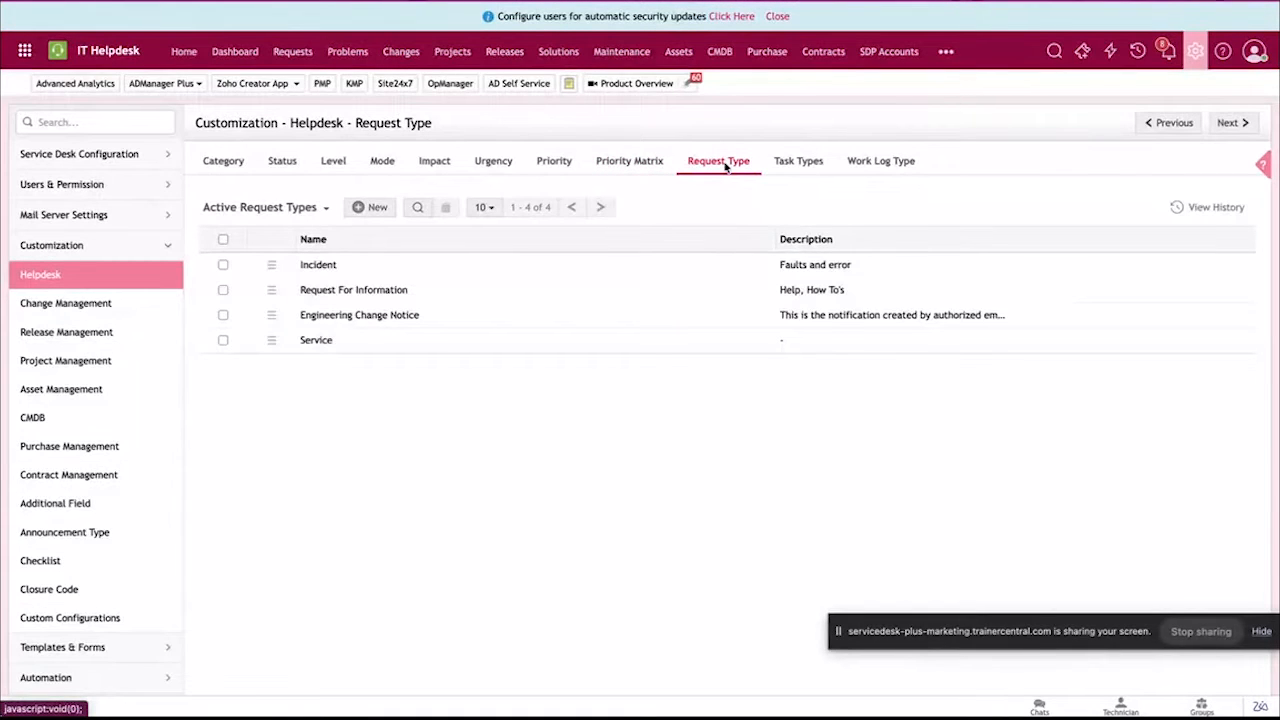
pyautogui.click(795, 165)
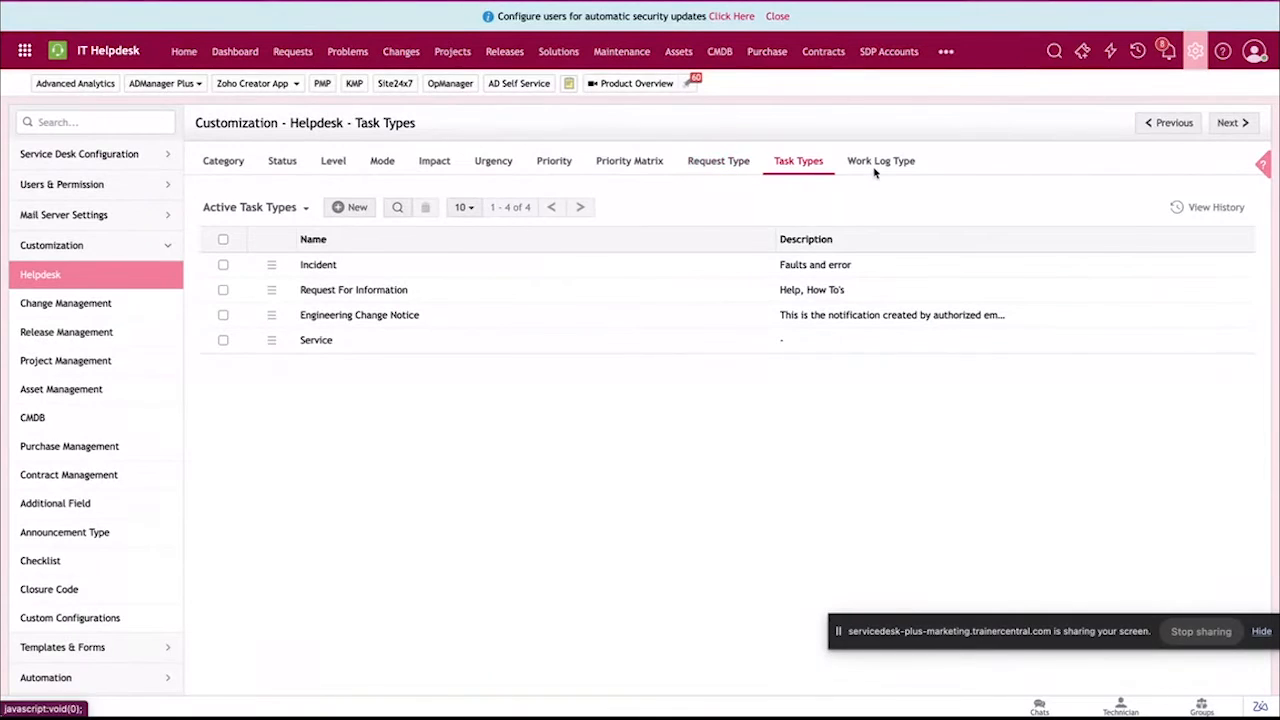
pyautogui.click(874, 168)
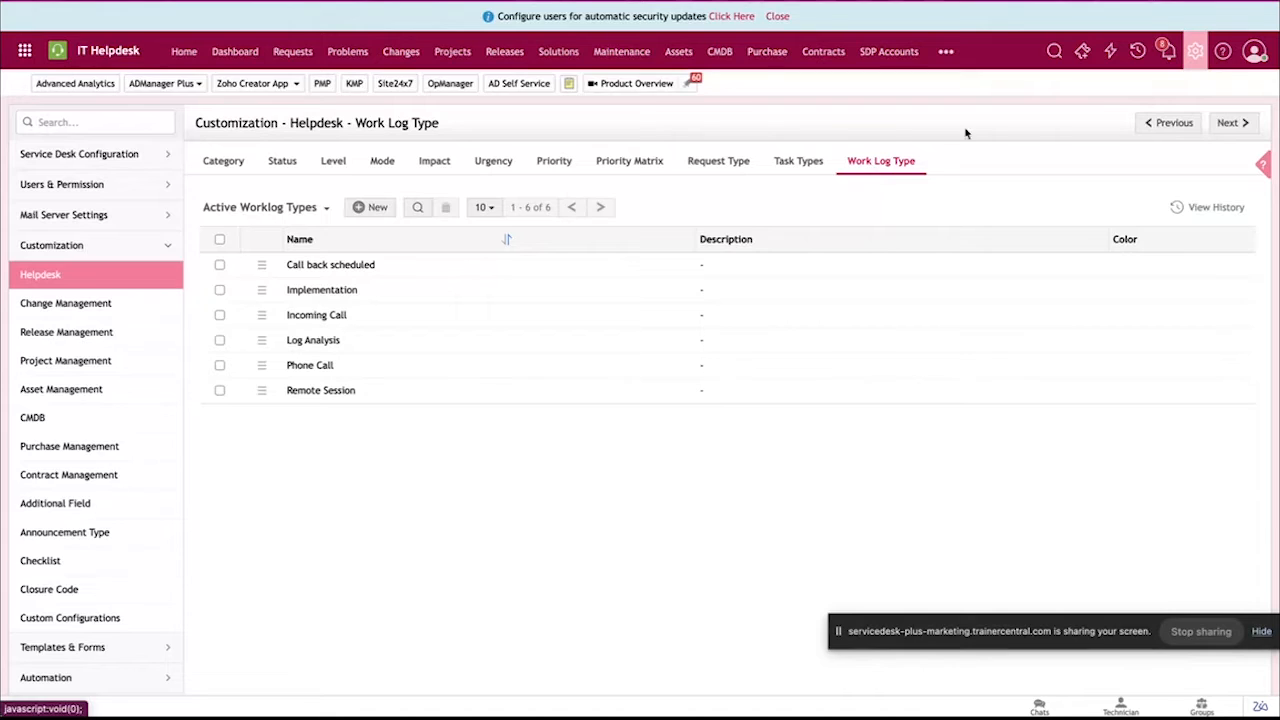
pyautogui.click(1197, 52)
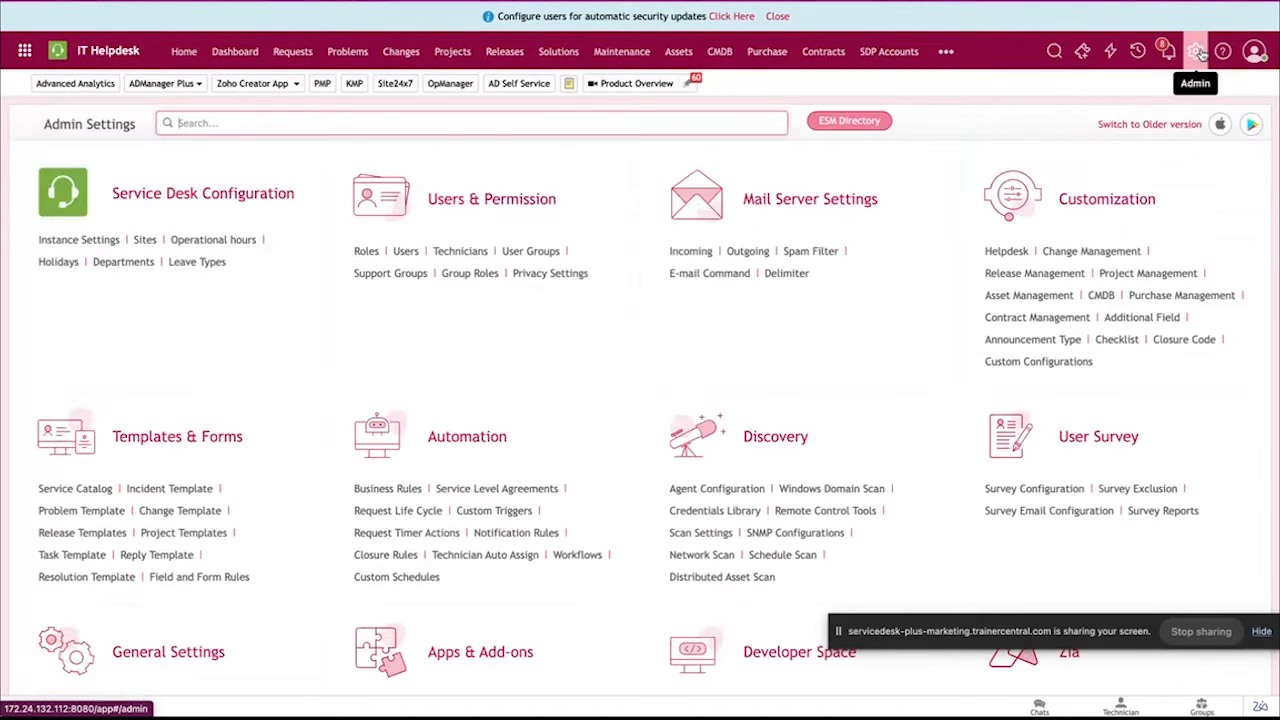
pyautogui.click(1172, 341)
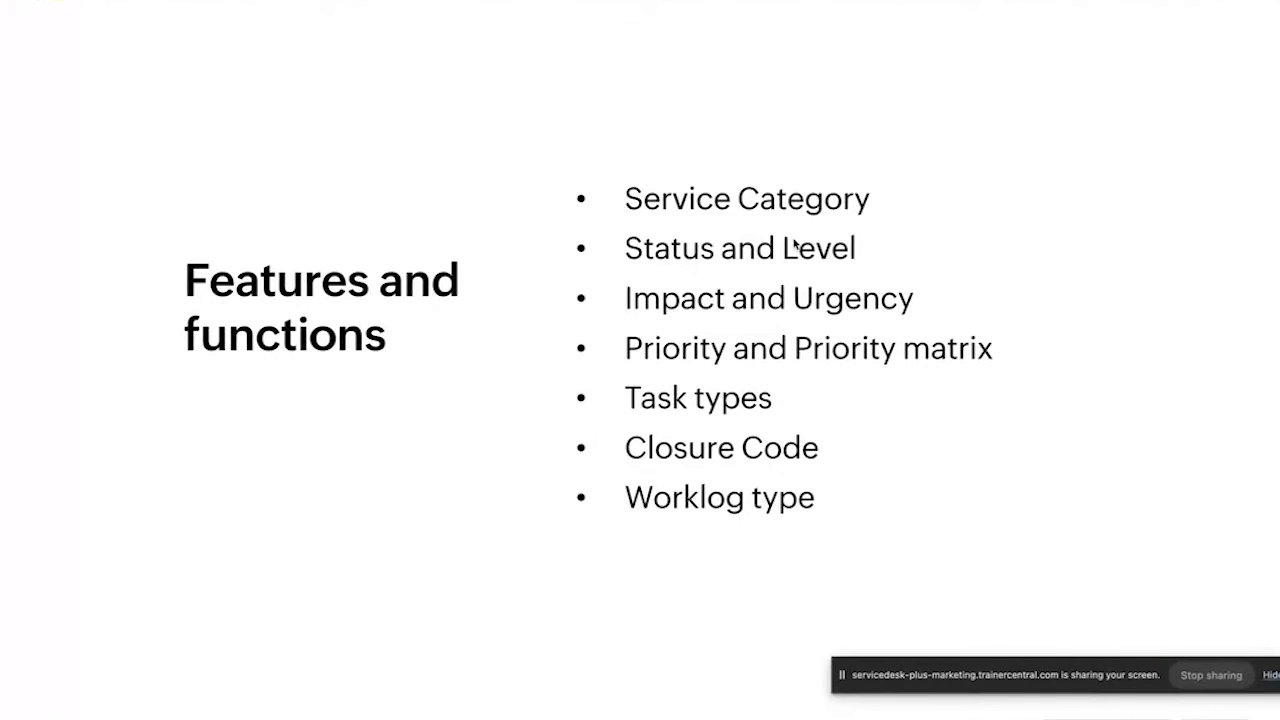
pyautogui.press('Right')
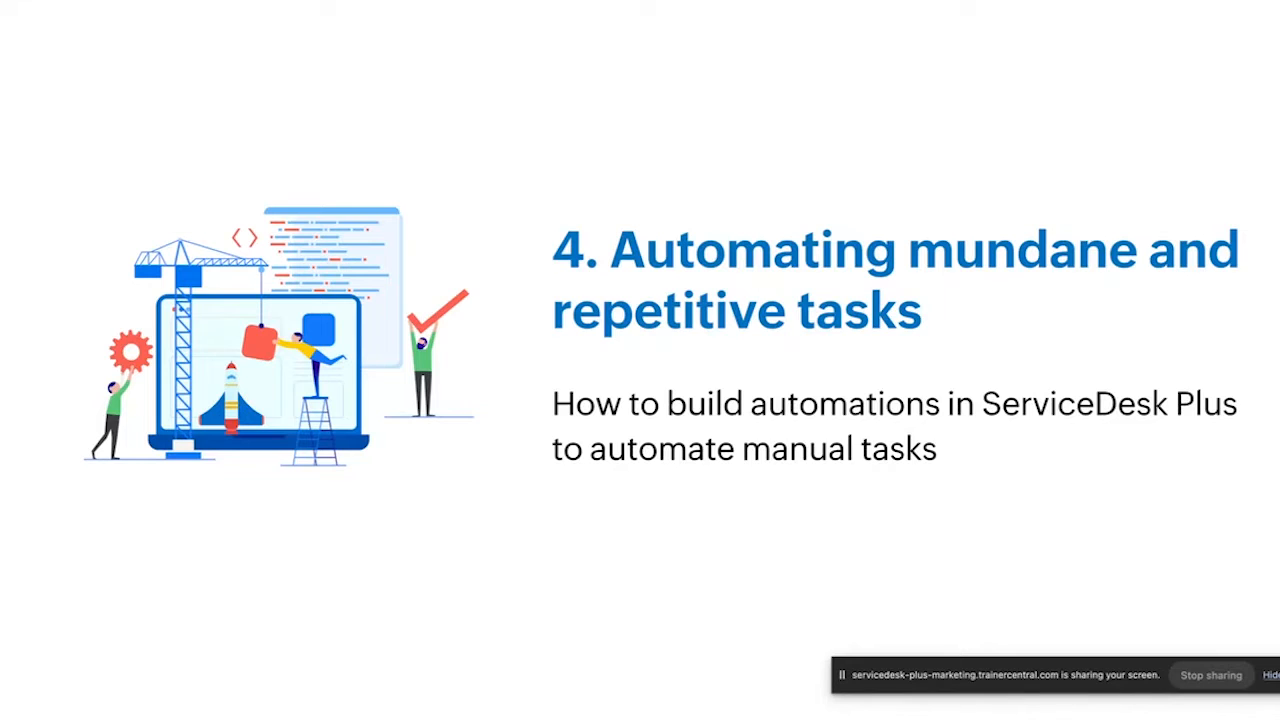
pyautogui.press('Right')
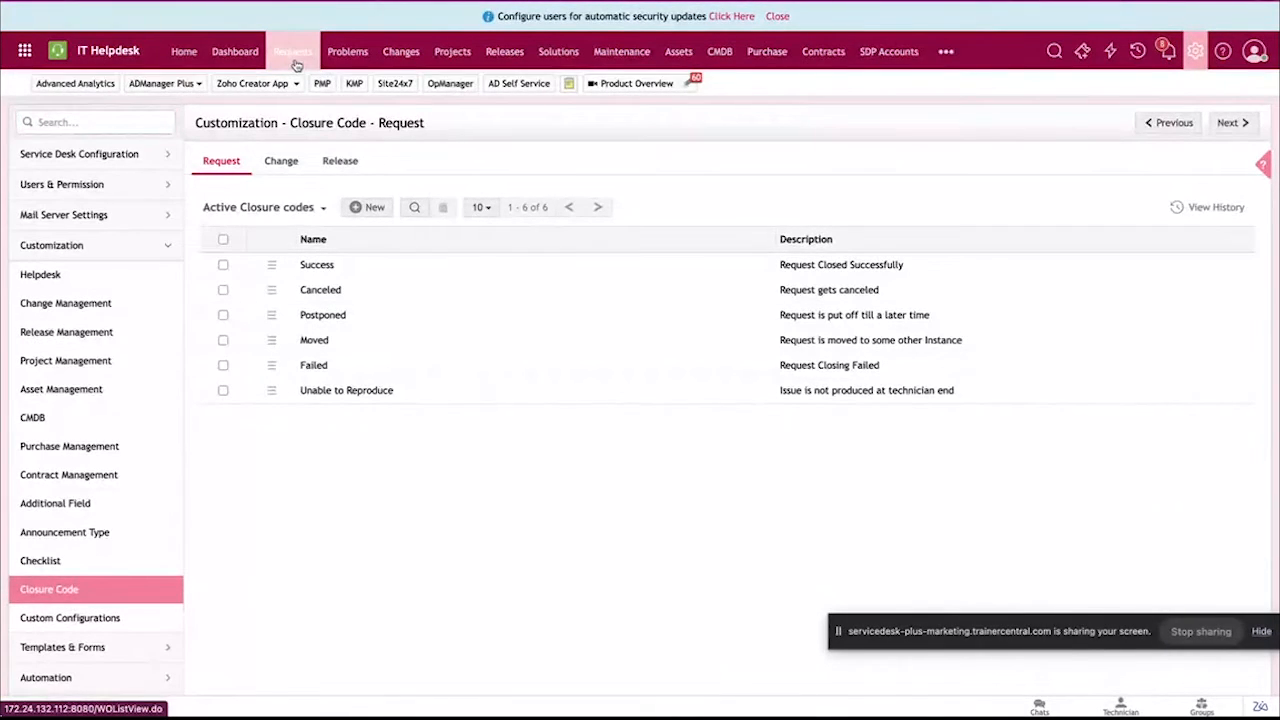
# Dismiss the approval notice on the requester's incident form and examine the open requests list, including the Application Down request 900
pyautogui.click(293, 51)
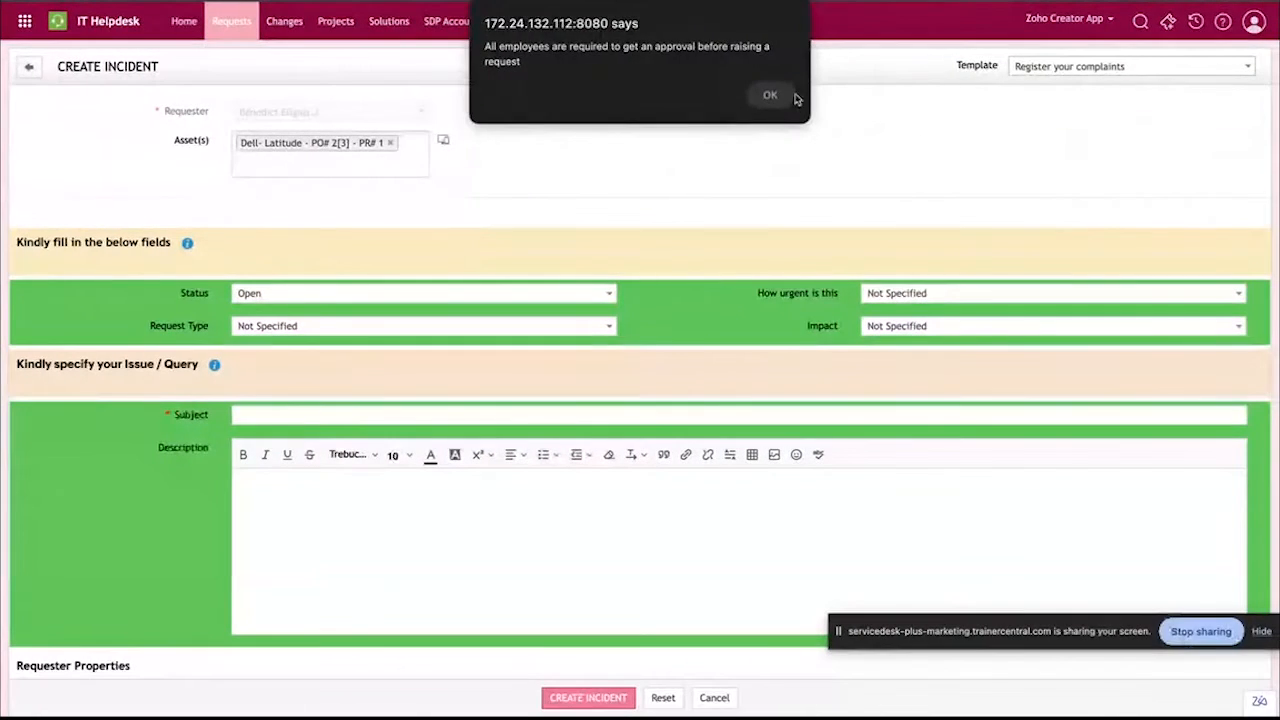
pyautogui.click(785, 96)
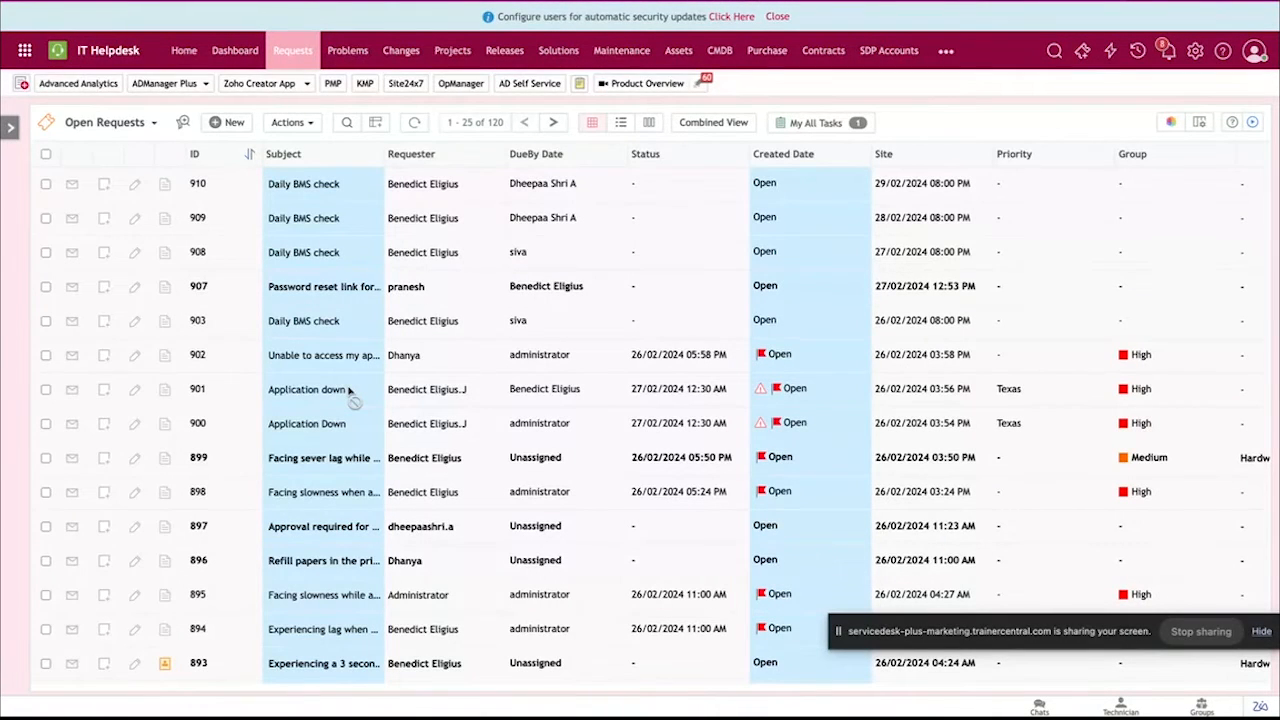
pyautogui.moveTo(332, 424)
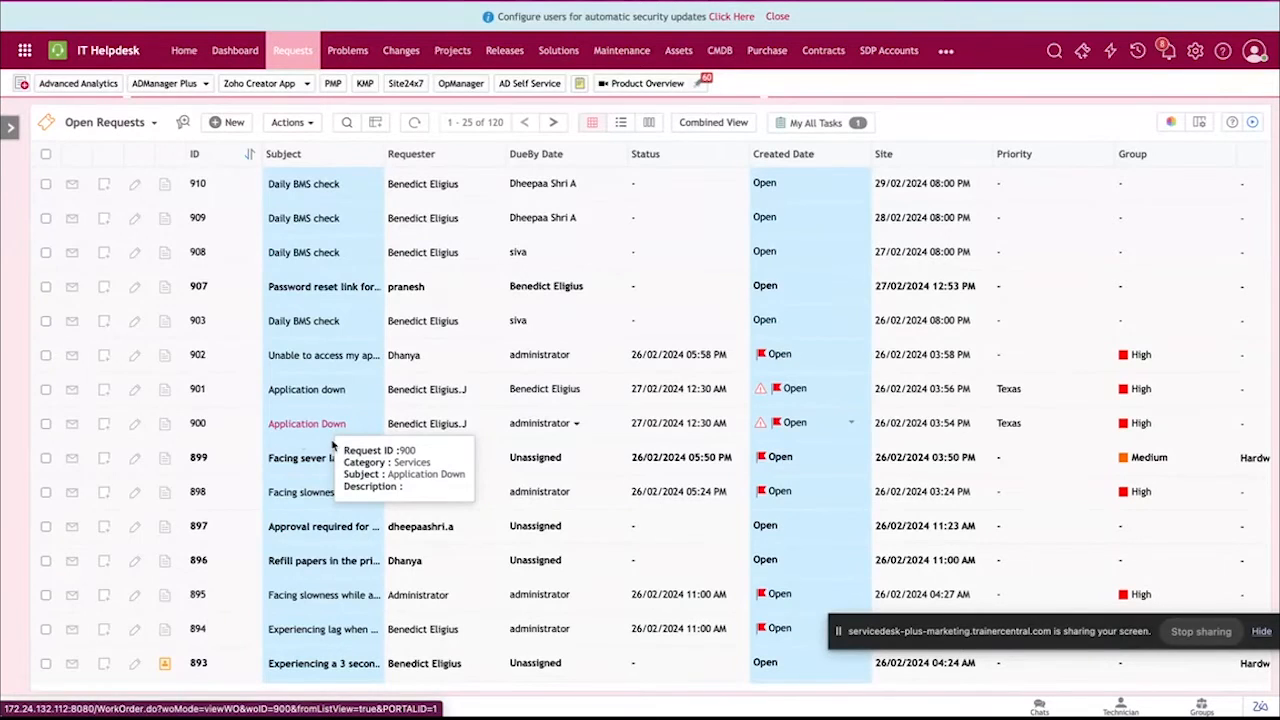
pyautogui.click(333, 444)
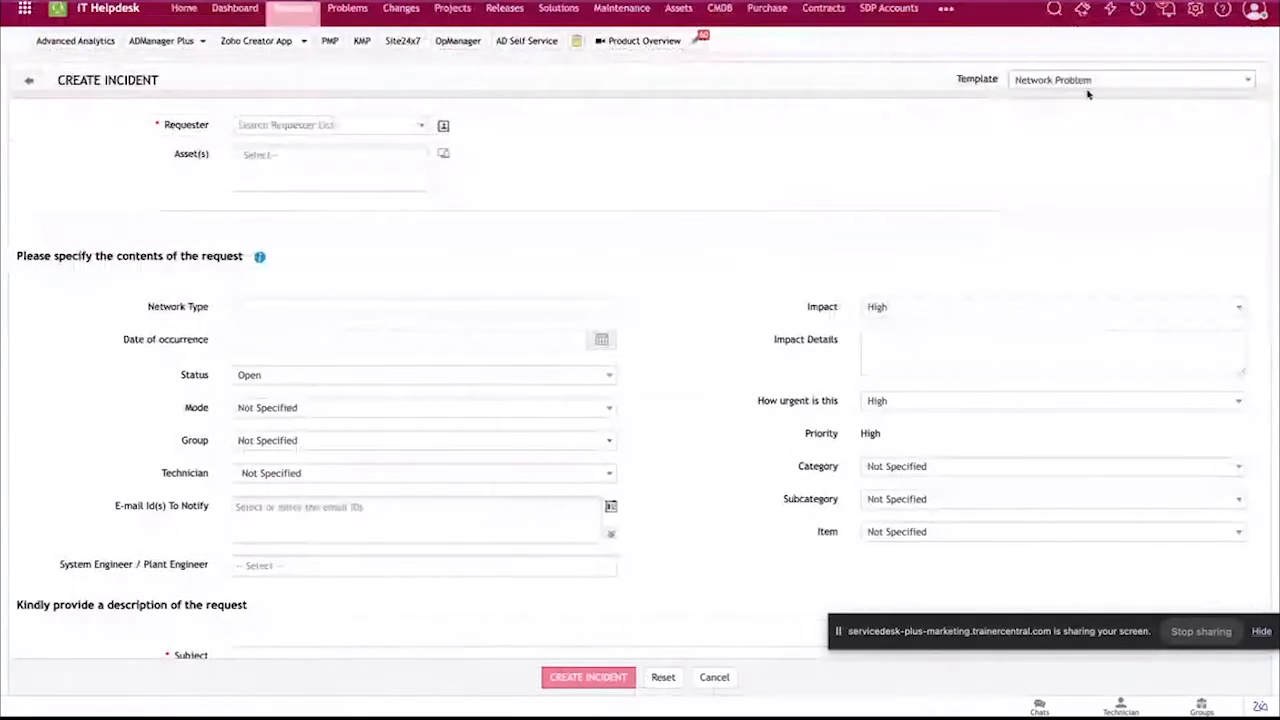
# Abandon the unsaved Network Problem incident form and open the Service Level Agreements settings for incidents
pyautogui.click(1195, 50)
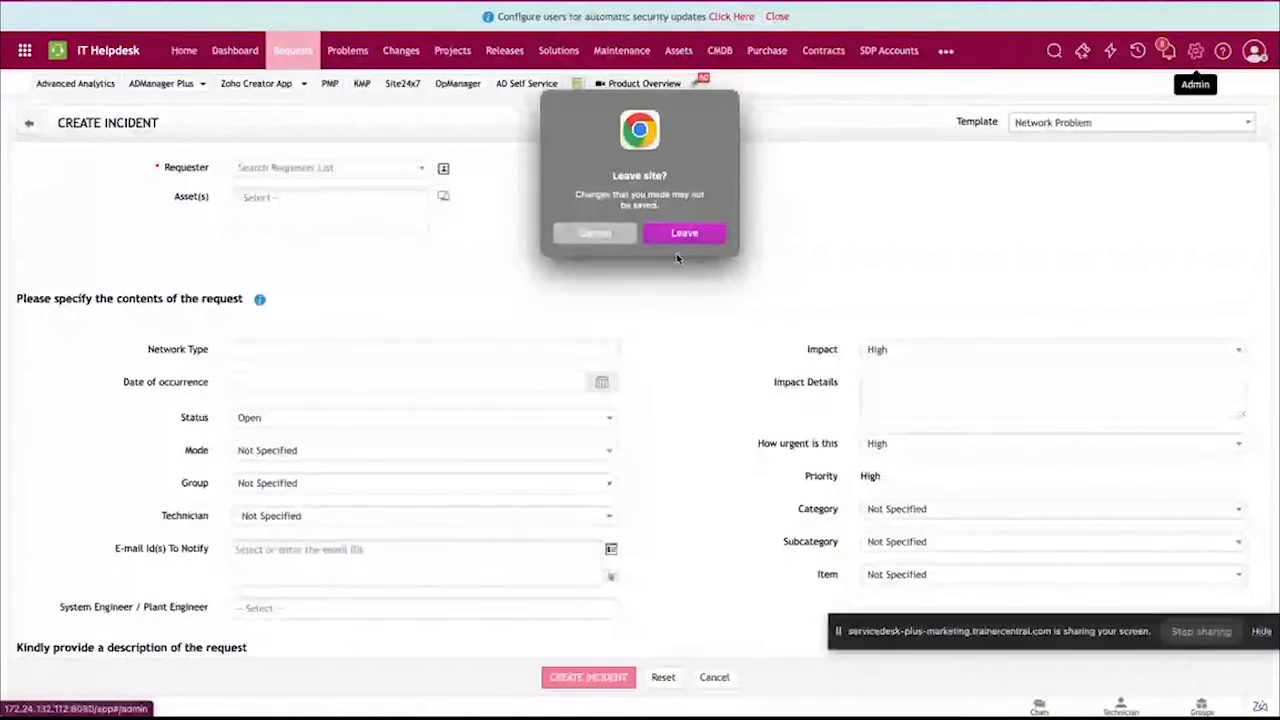
pyautogui.click(672, 238)
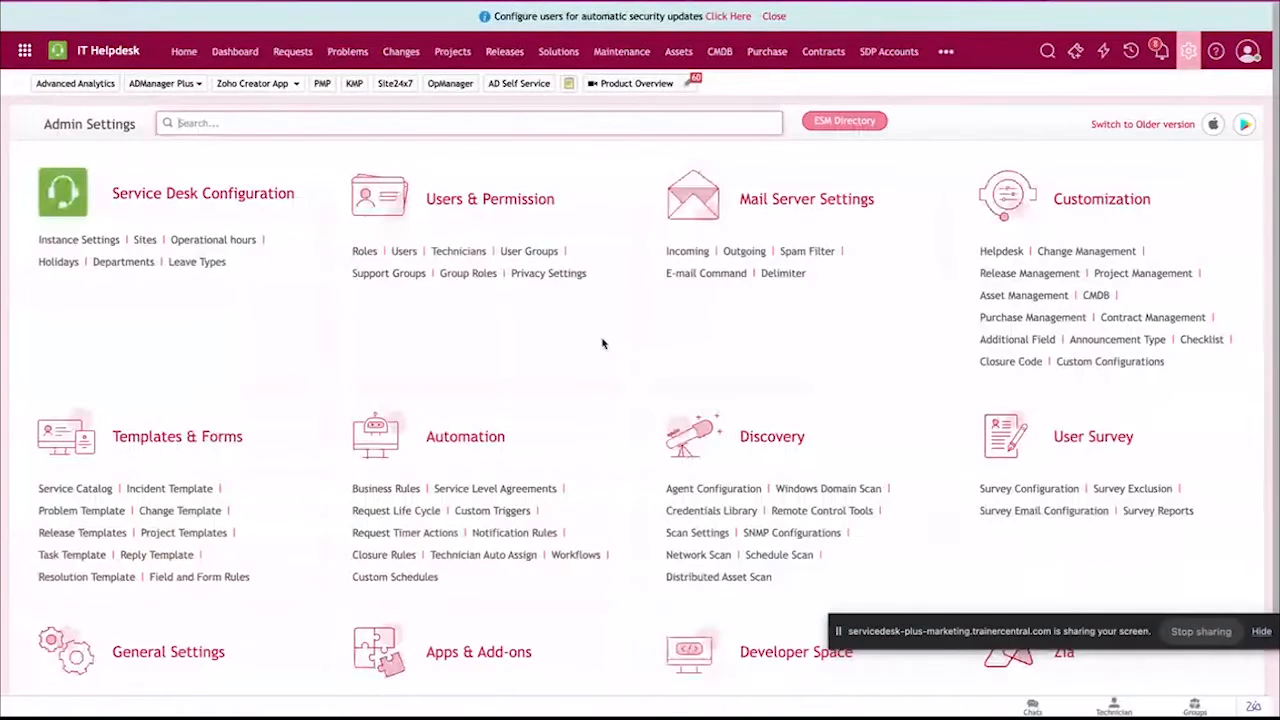
pyautogui.scroll(-1, 603, 343)
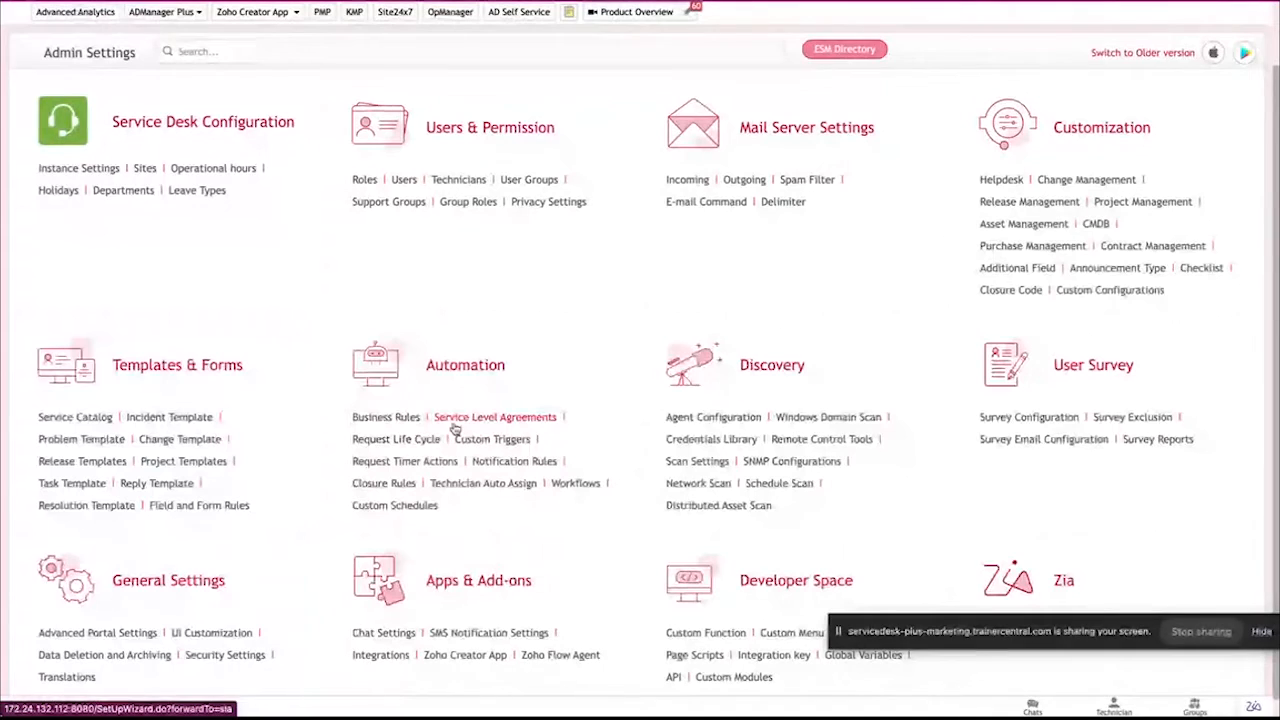
pyautogui.click(454, 424)
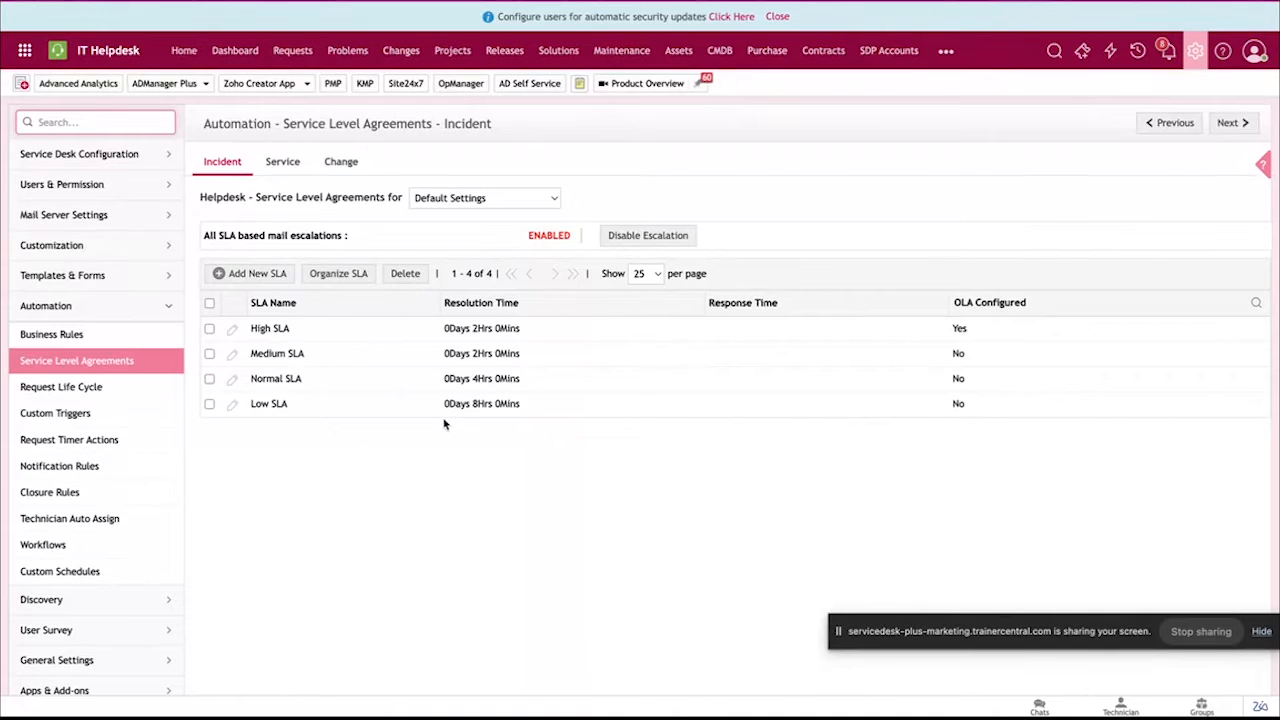
# Start a new incident SLA for Default Settings and browse the criteria available for matching new requests
pyautogui.click(262, 272)
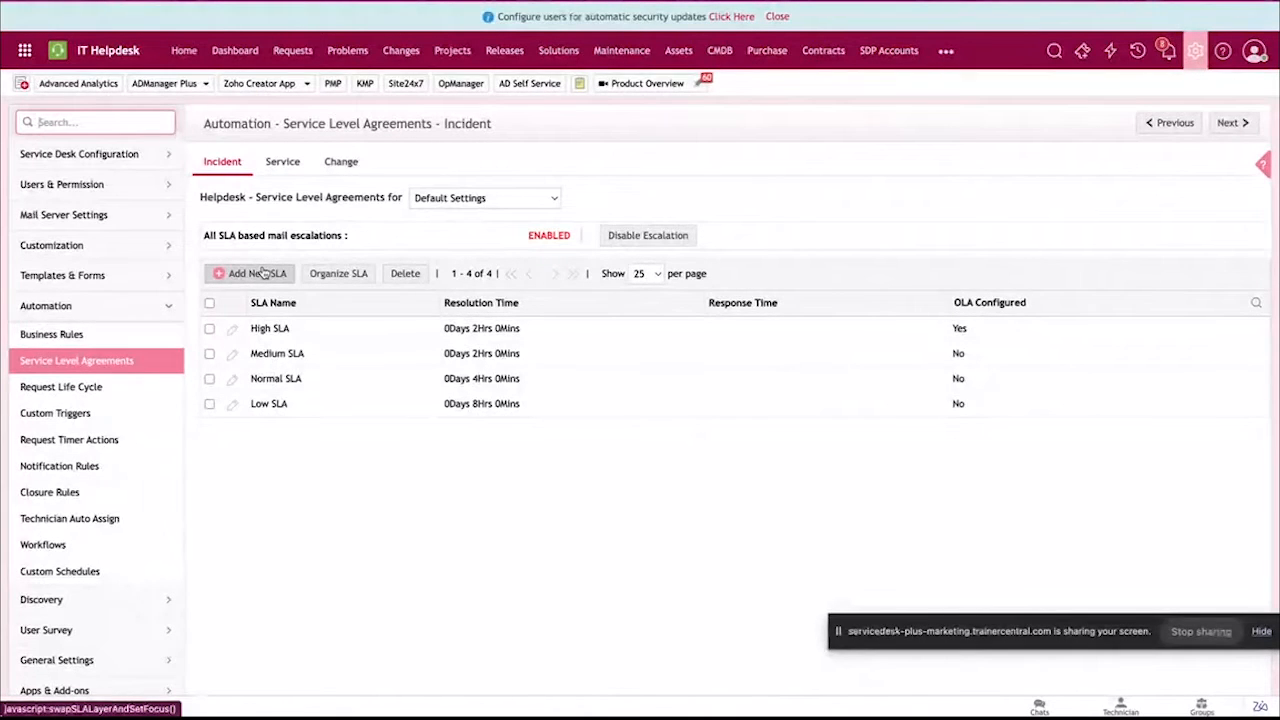
pyautogui.click(264, 273)
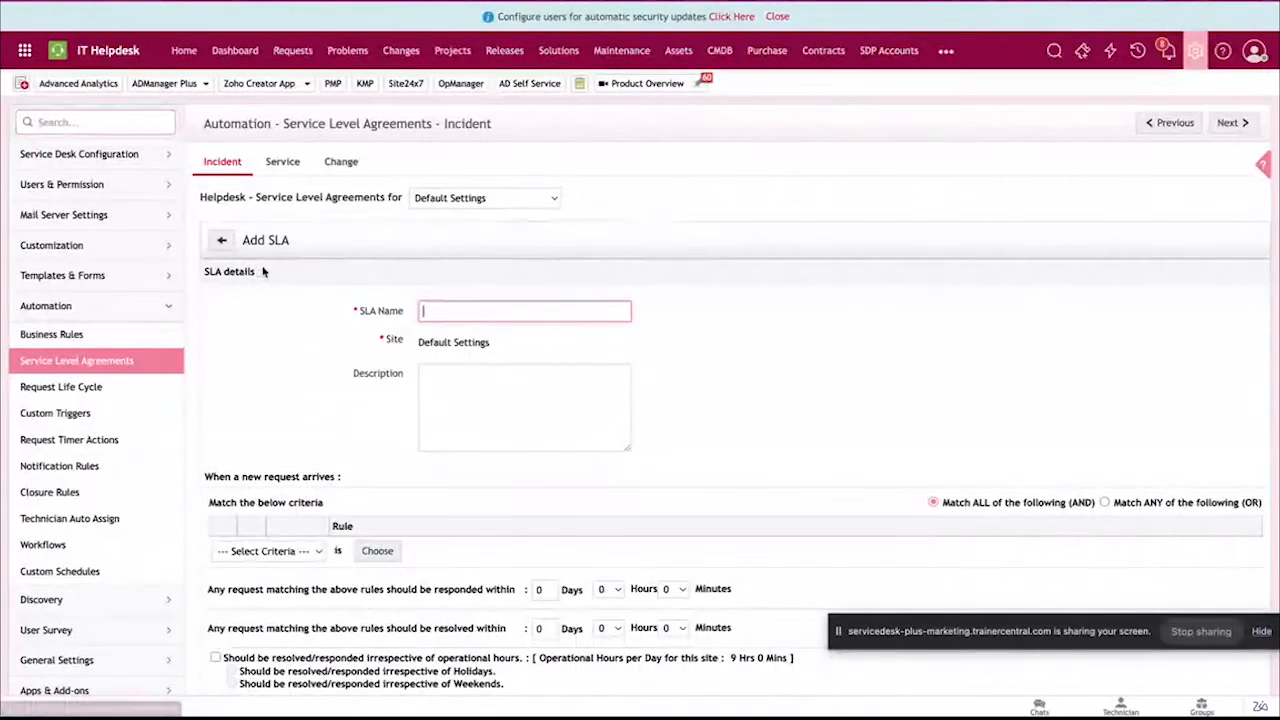
pyautogui.scroll(-1, 340, 295)
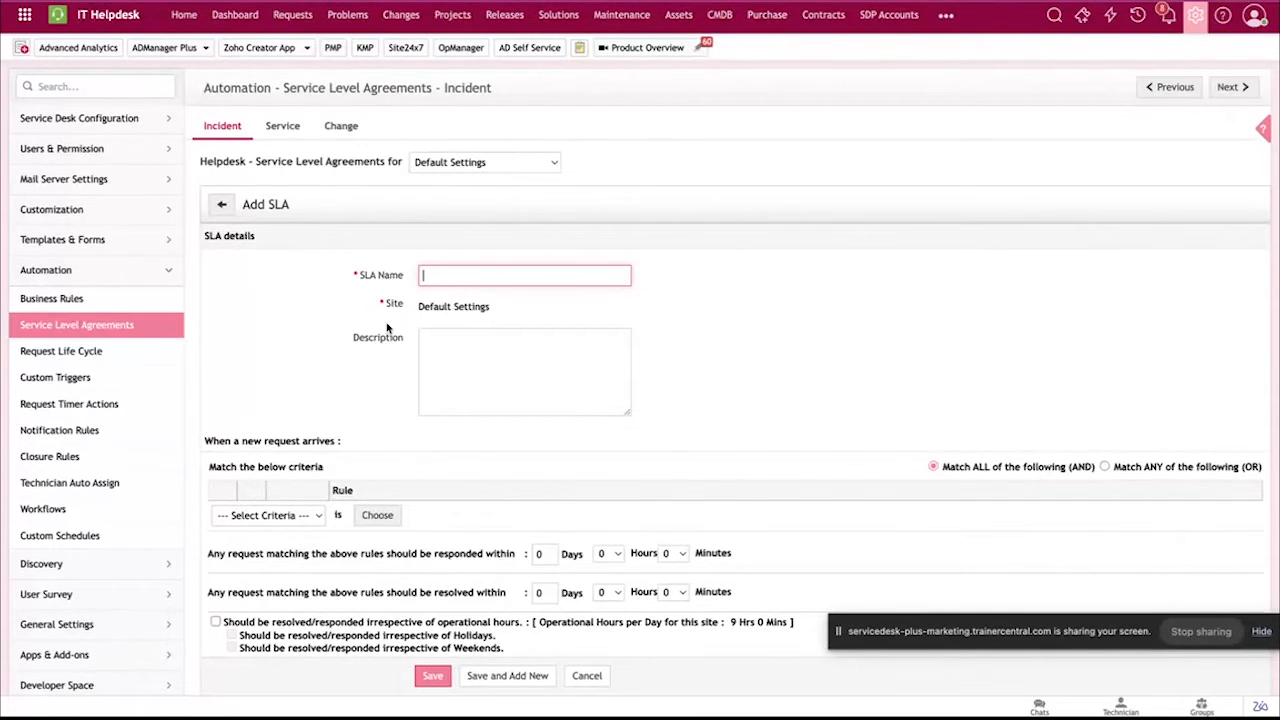
pyautogui.scroll(-1, 353, 378)
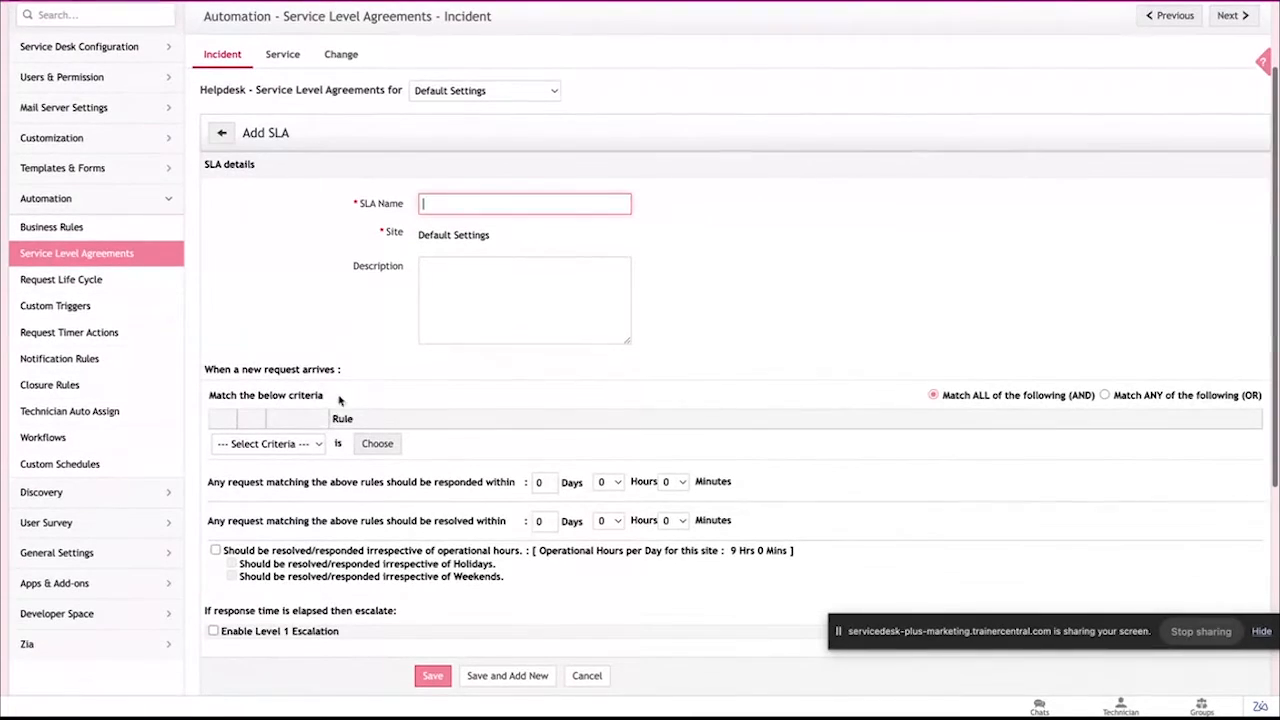
pyautogui.click(320, 444)
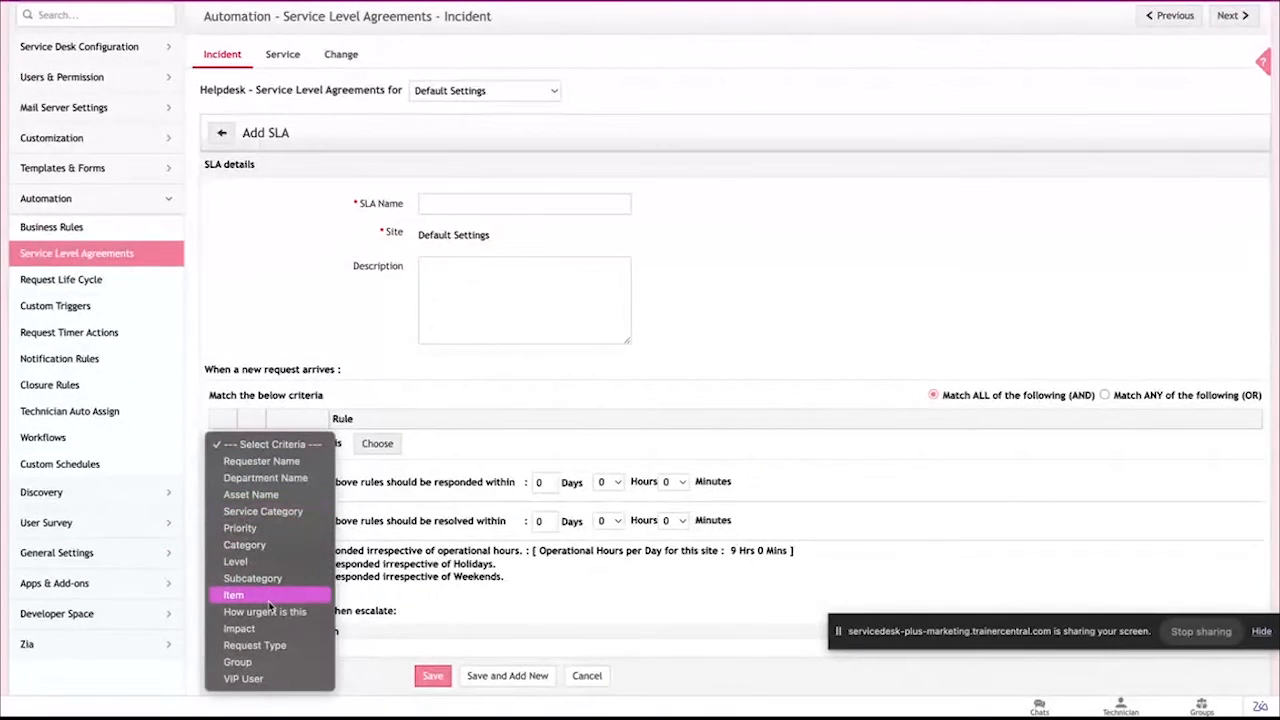
pyautogui.click(419, 404)
pyautogui.scroll(-1, 419, 404)
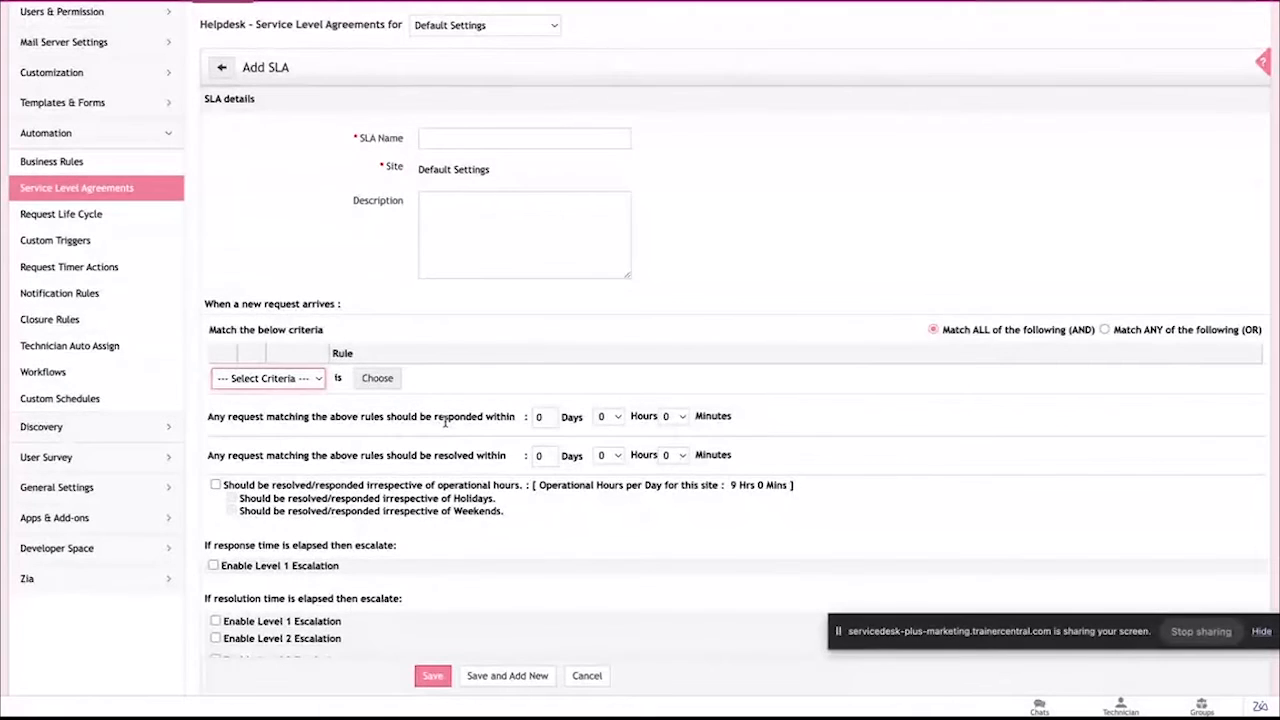
# Set the new SLA's resolution time to 16 hours and make it apply irrespective of operational hours
pyautogui.moveTo(434, 417); pyautogui.dragTo(515, 417)
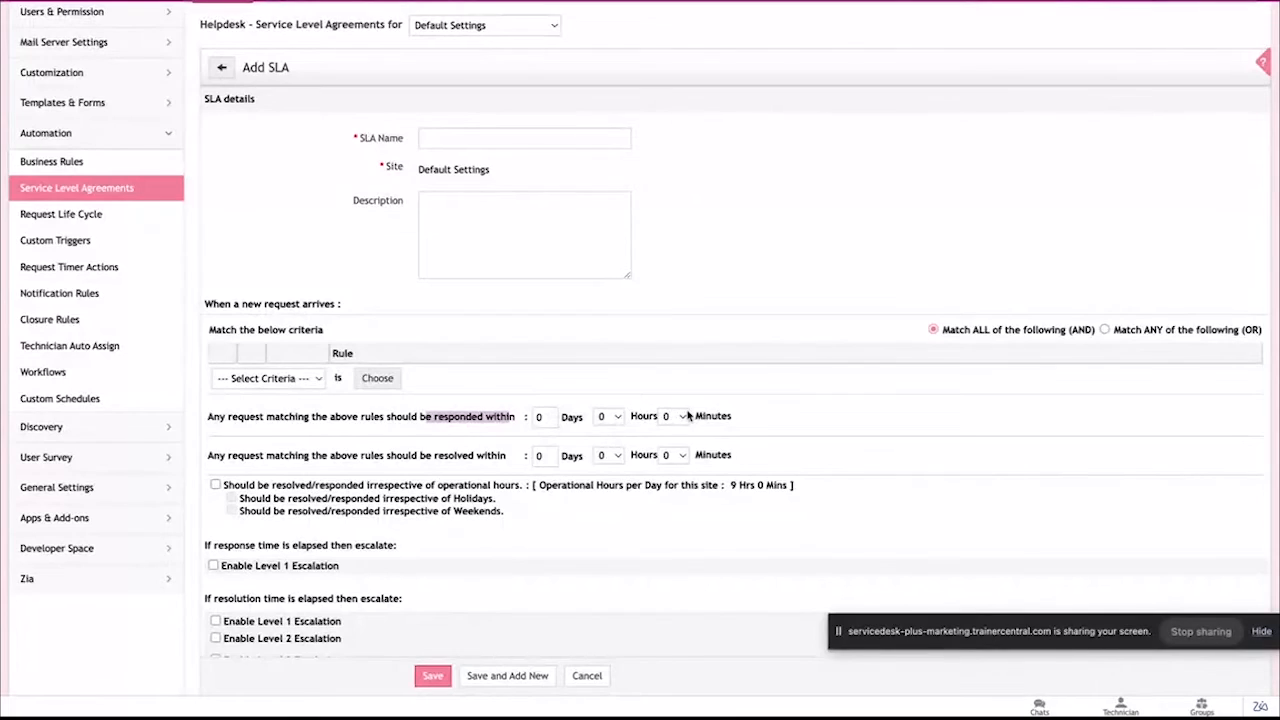
pyautogui.scroll(-1, 374, 413)
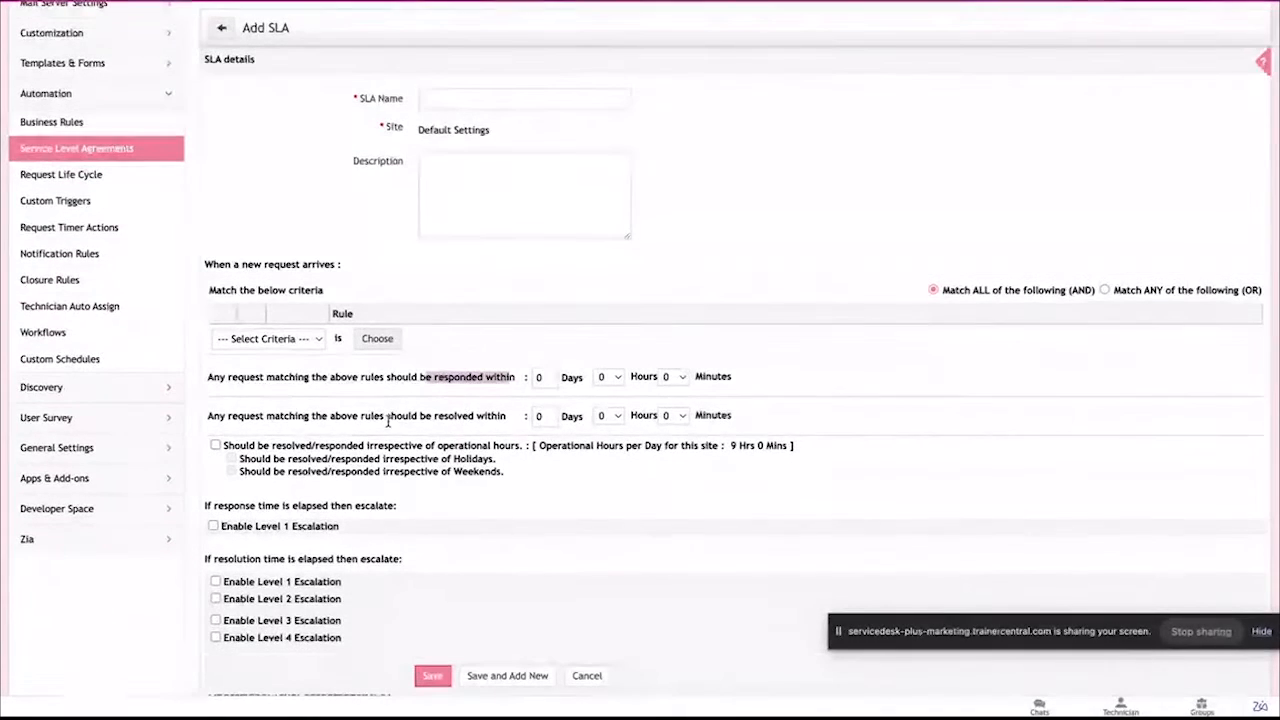
pyautogui.moveTo(387, 416); pyautogui.dragTo(510, 421)
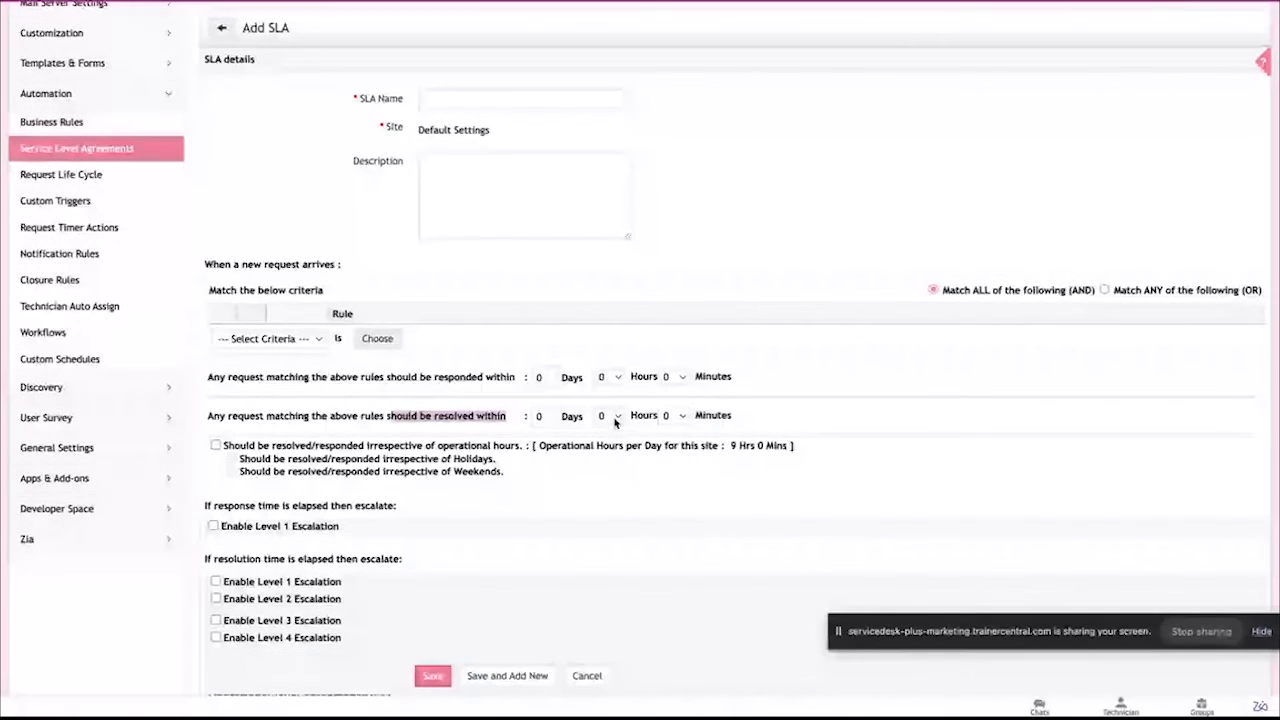
pyautogui.click(615, 416)
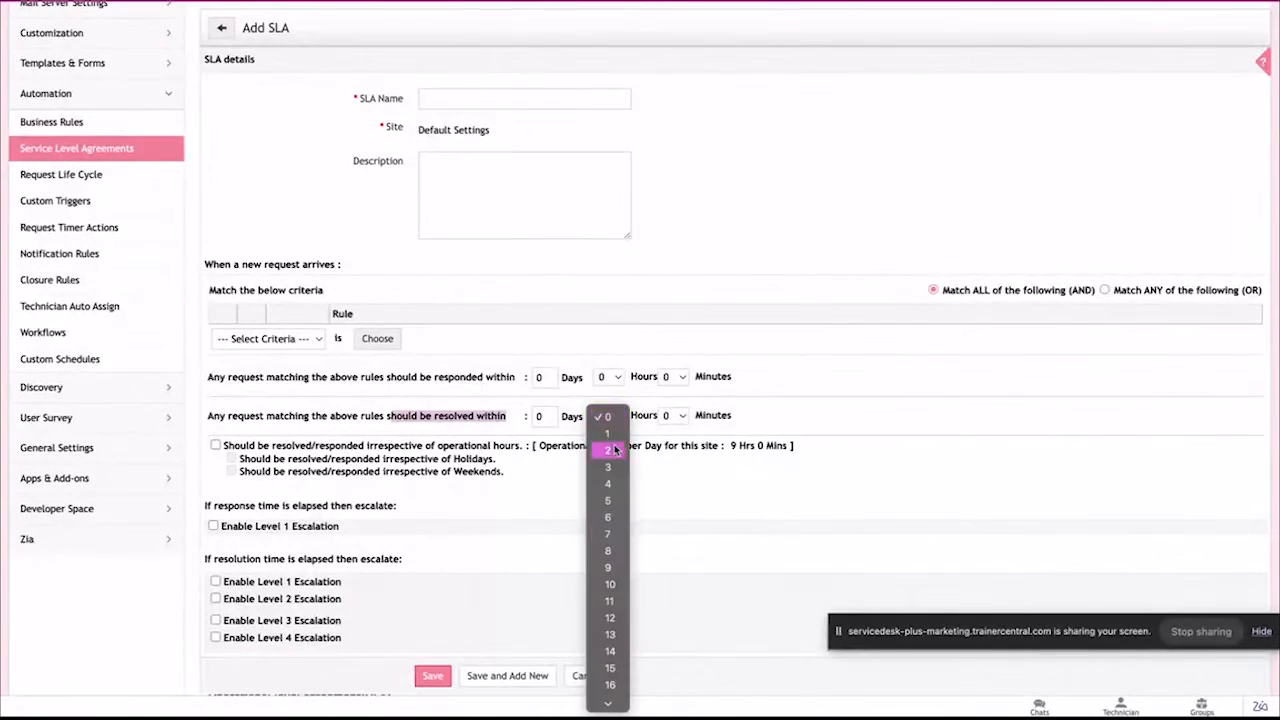
pyautogui.click(608, 685)
pyautogui.scroll(-1, 533, 518)
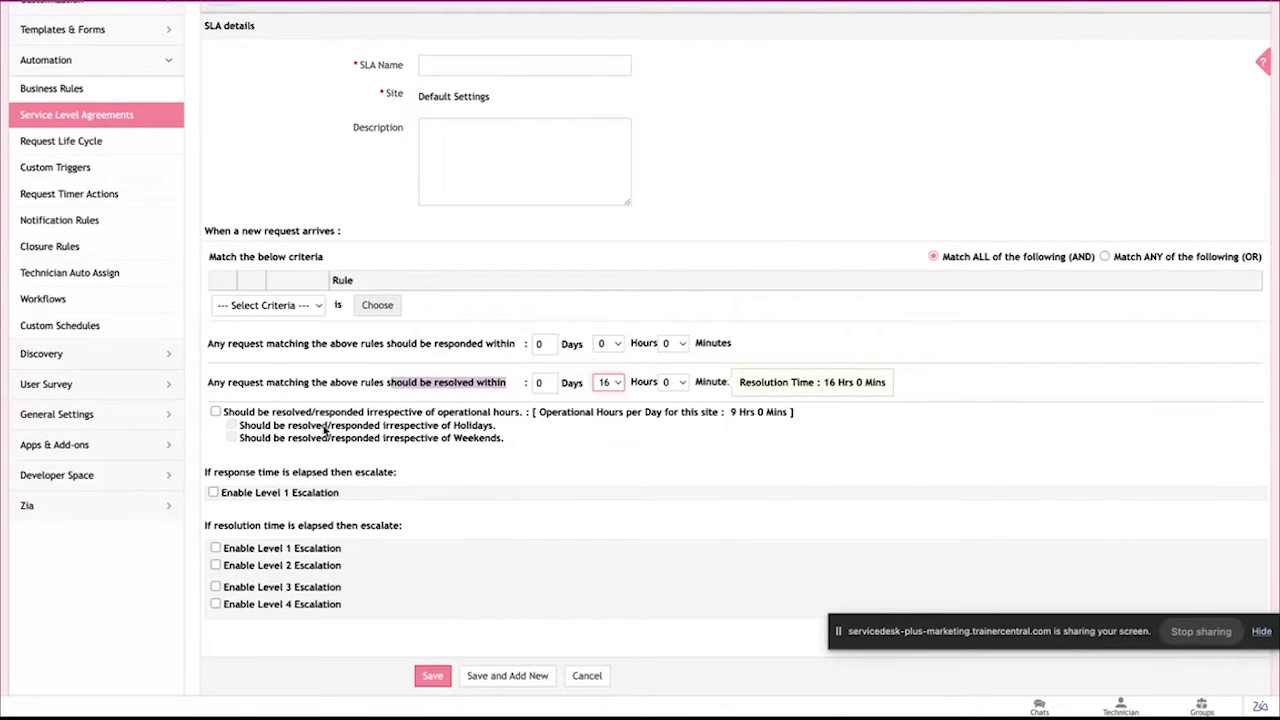
pyautogui.click(215, 411)
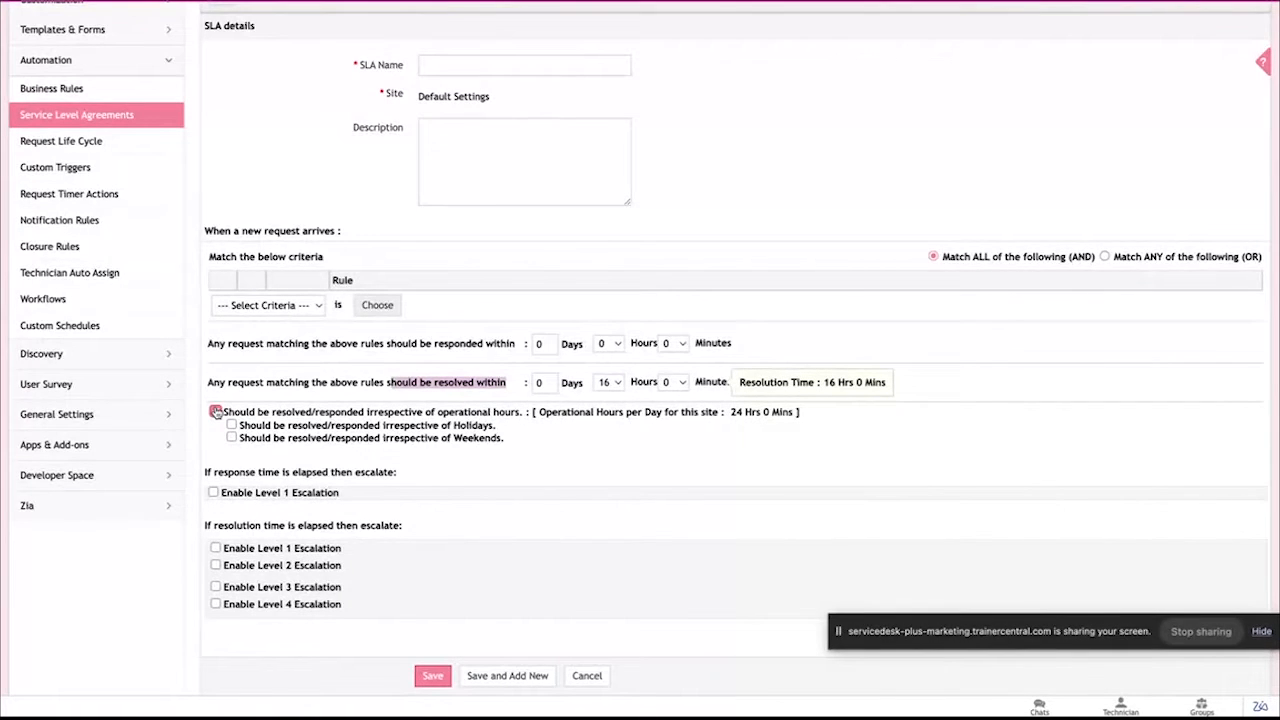
# Enable Level 1 Escalation for an elapsed response time and set the SLA's response time to 4 hours
pyautogui.scroll(-1, 293, 457)
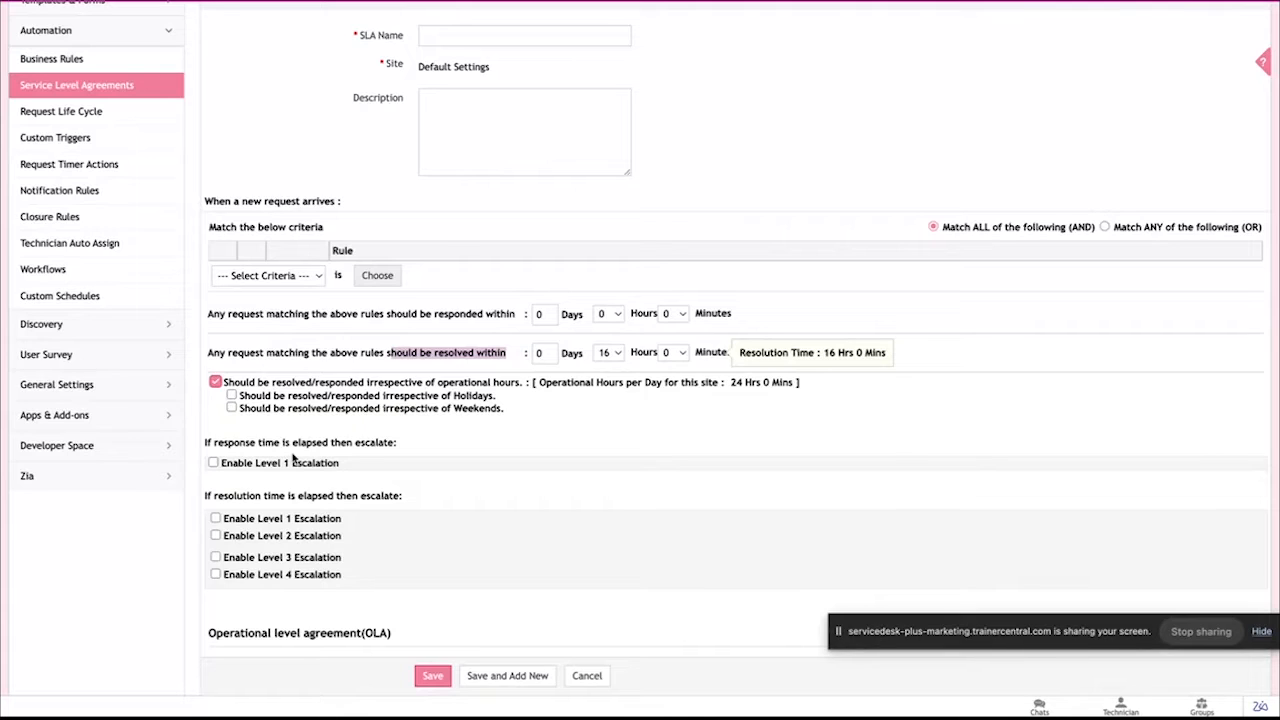
pyautogui.click(213, 463)
pyautogui.scroll(-1, 215, 467)
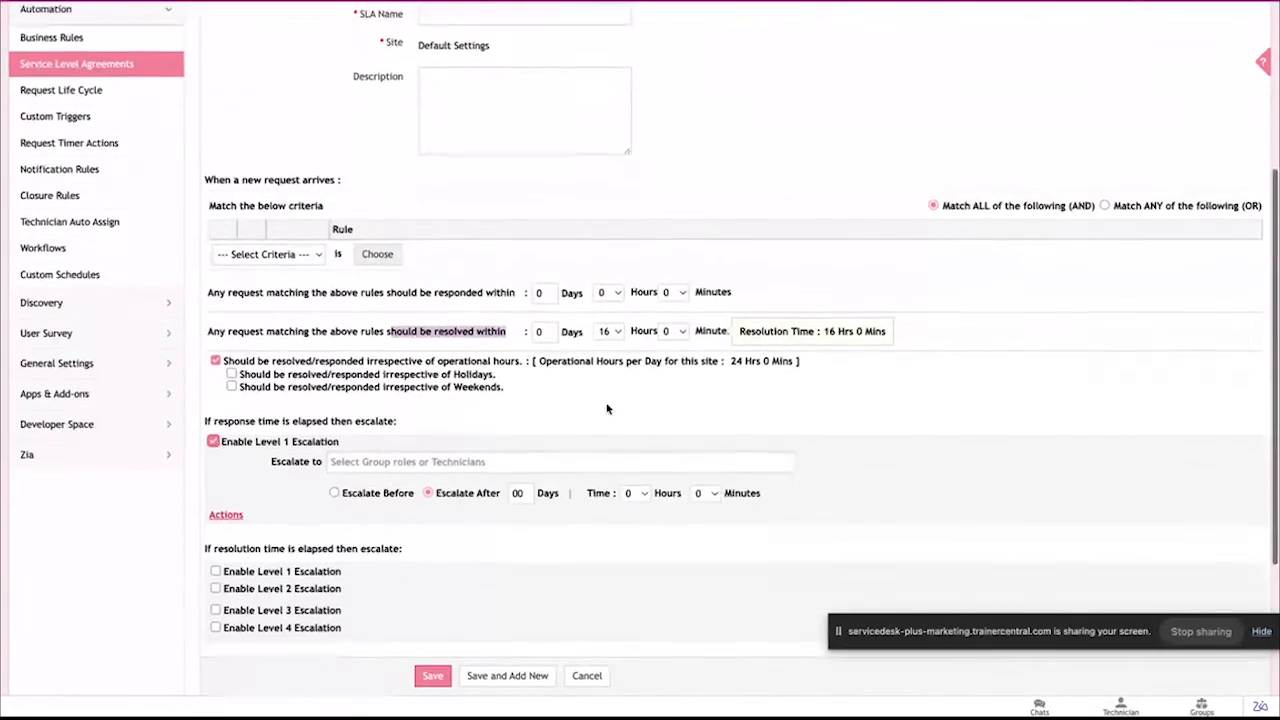
pyautogui.click(612, 291)
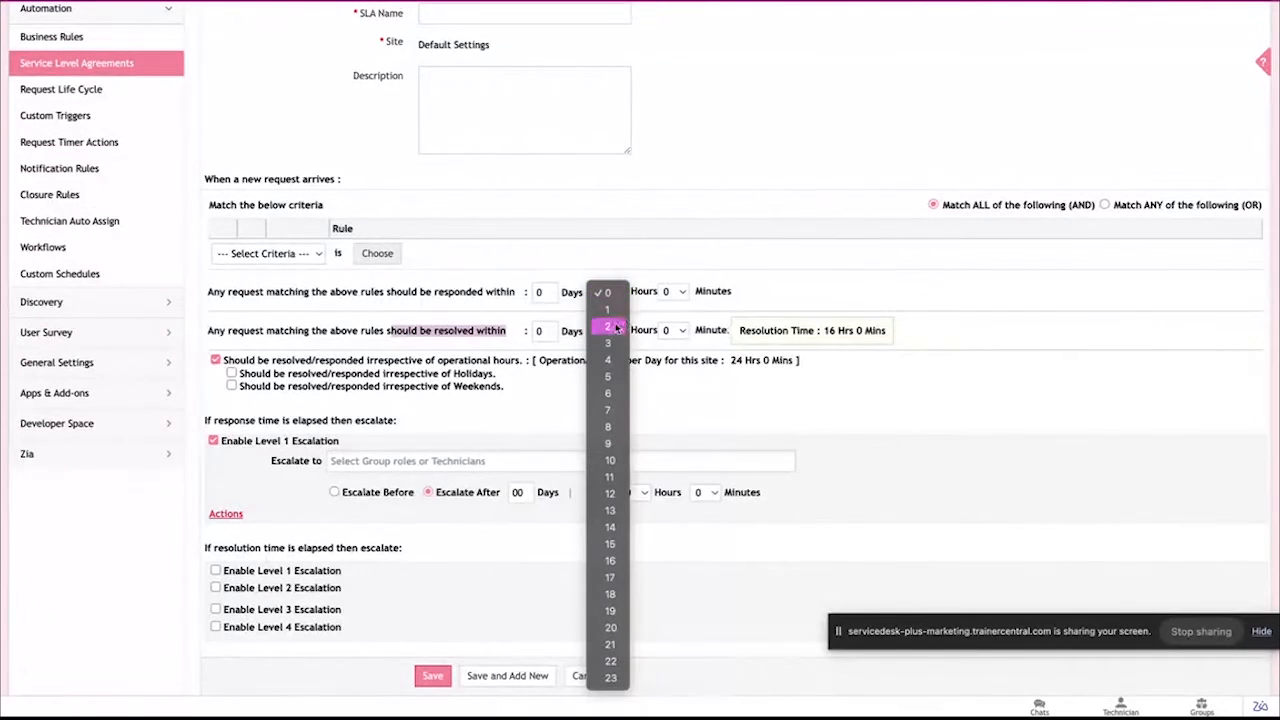
pyautogui.click(612, 360)
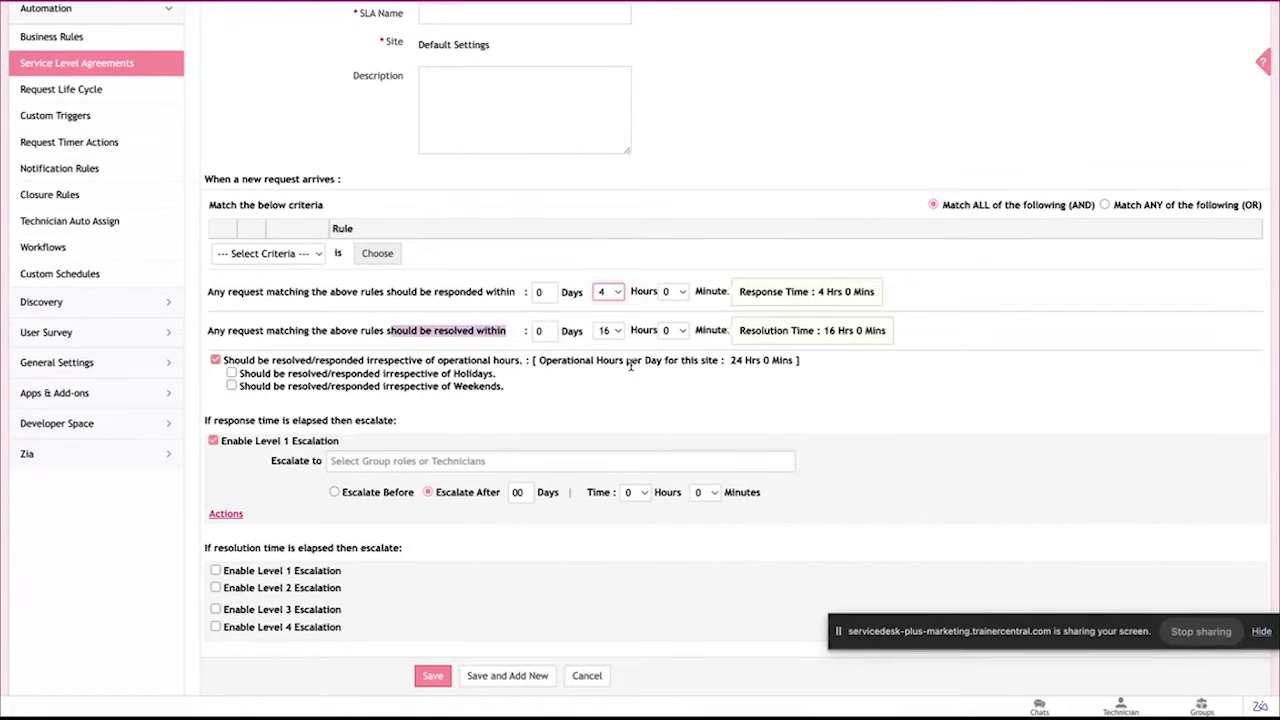
# Browse the roles and technicians available as Level 1 response escalation recipients without choosing one
pyautogui.scroll(-1, 643, 423)
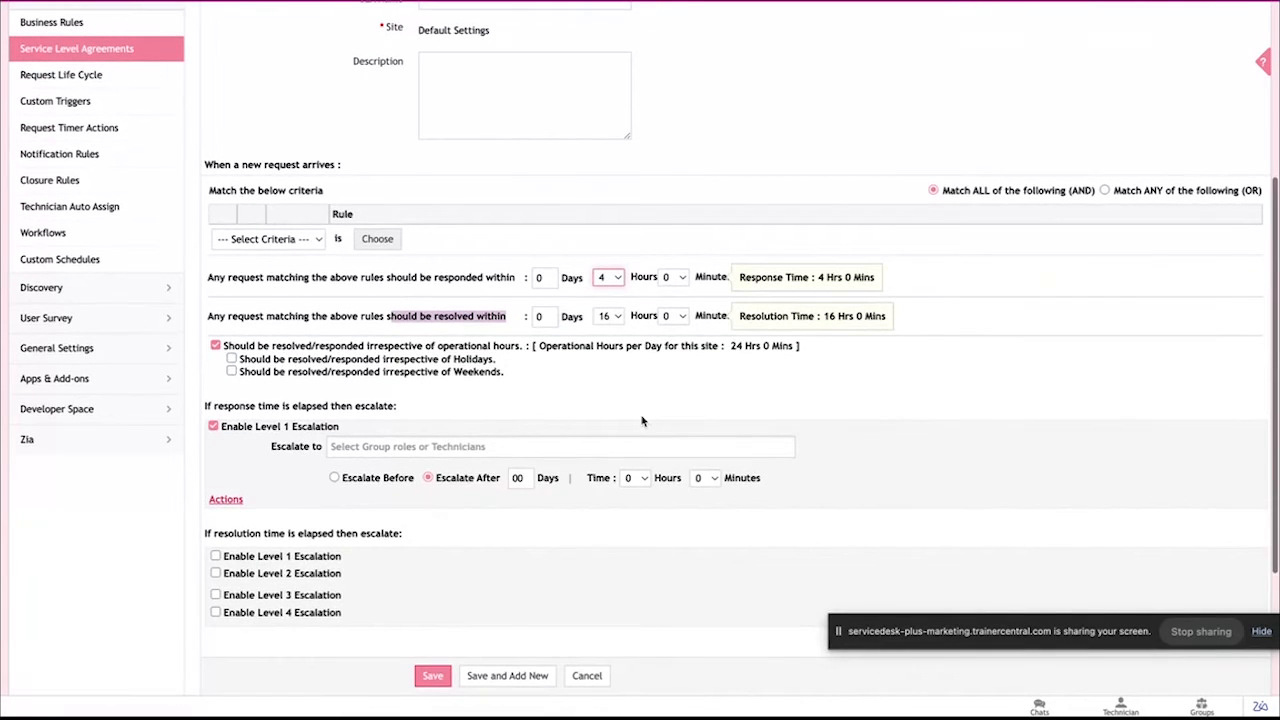
pyautogui.click(445, 453)
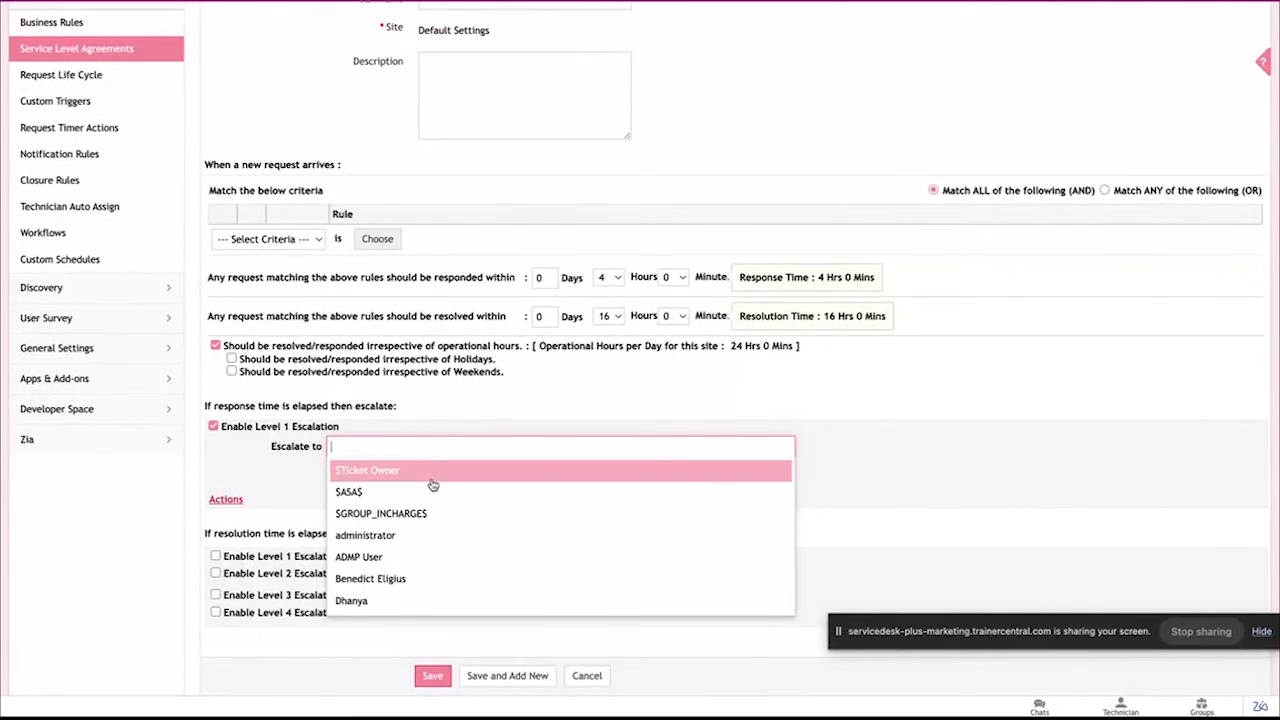
pyautogui.scroll(-5, 421, 525)
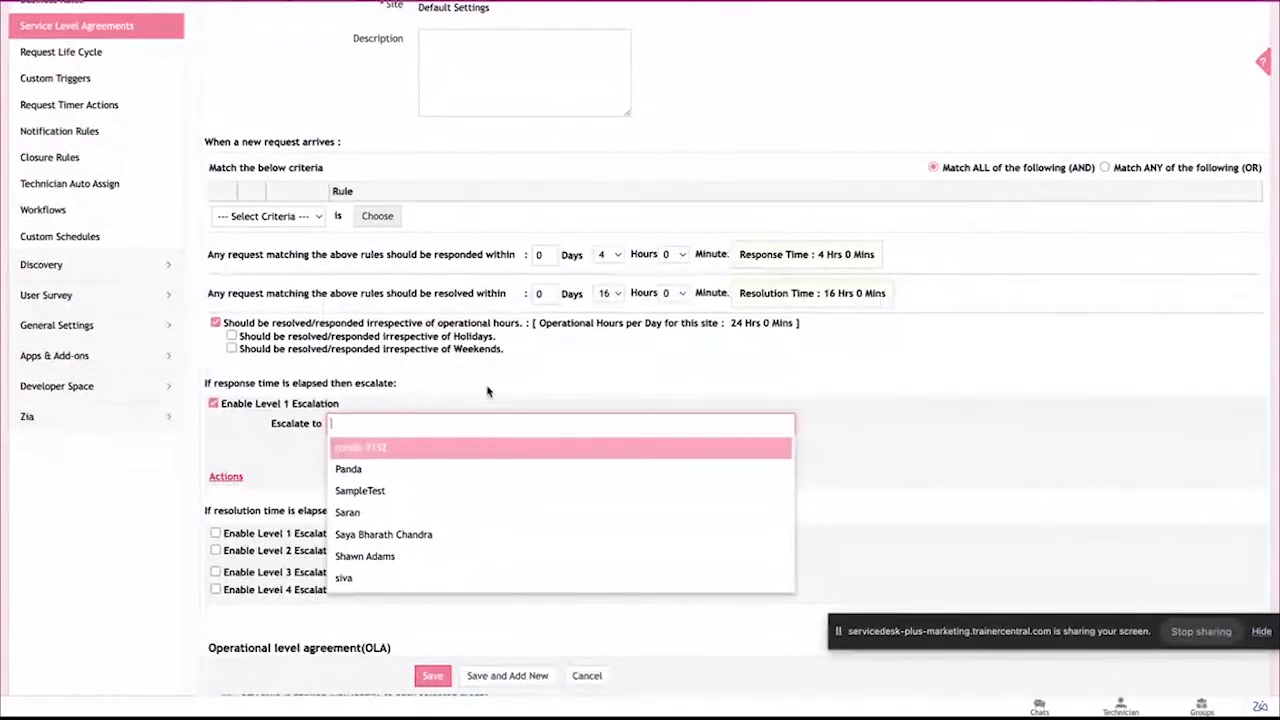
pyautogui.click(486, 391)
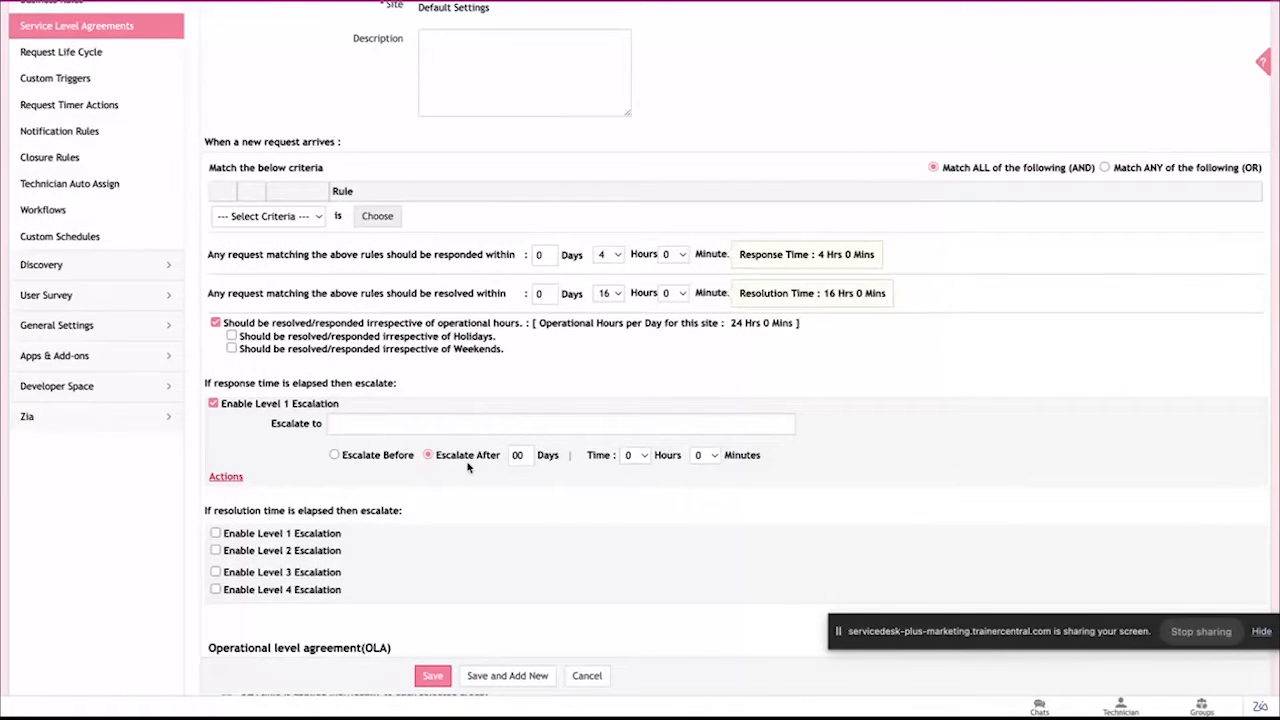
# Set the Level 1 response escalation to Escalate Before and review its group, technician and priority actions without choosing any
pyautogui.click(335, 455)
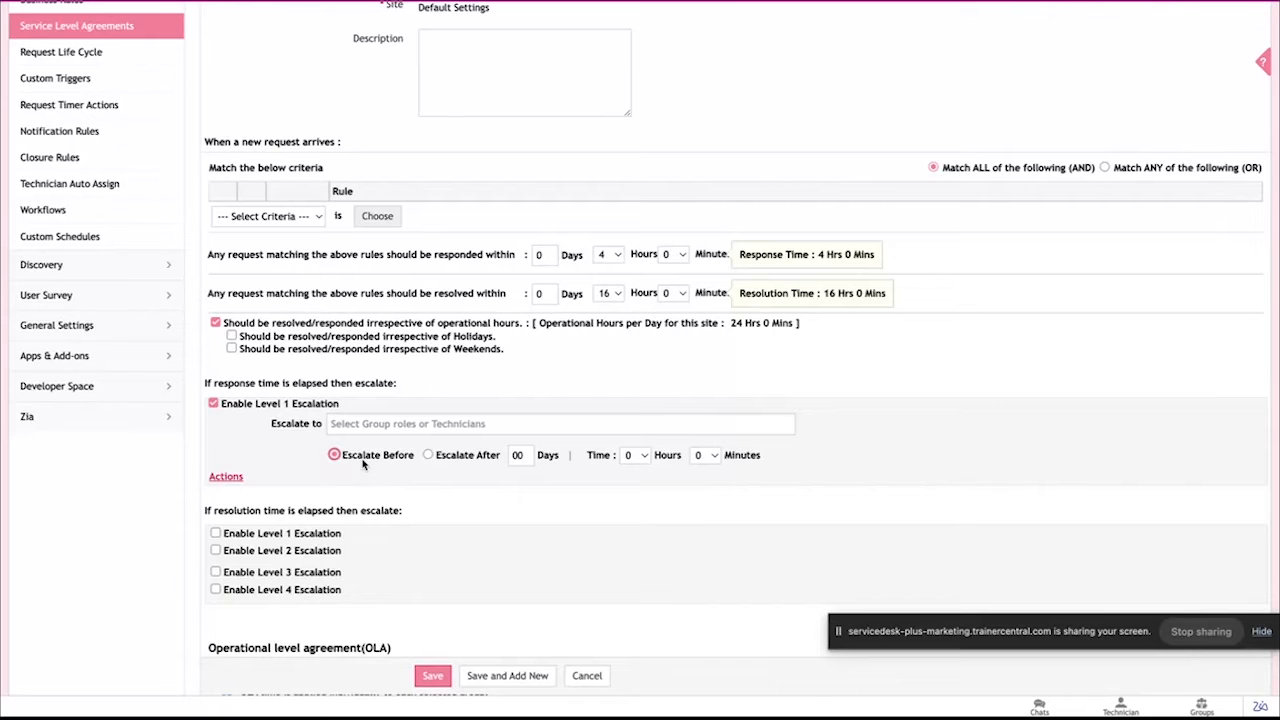
pyautogui.click(228, 478)
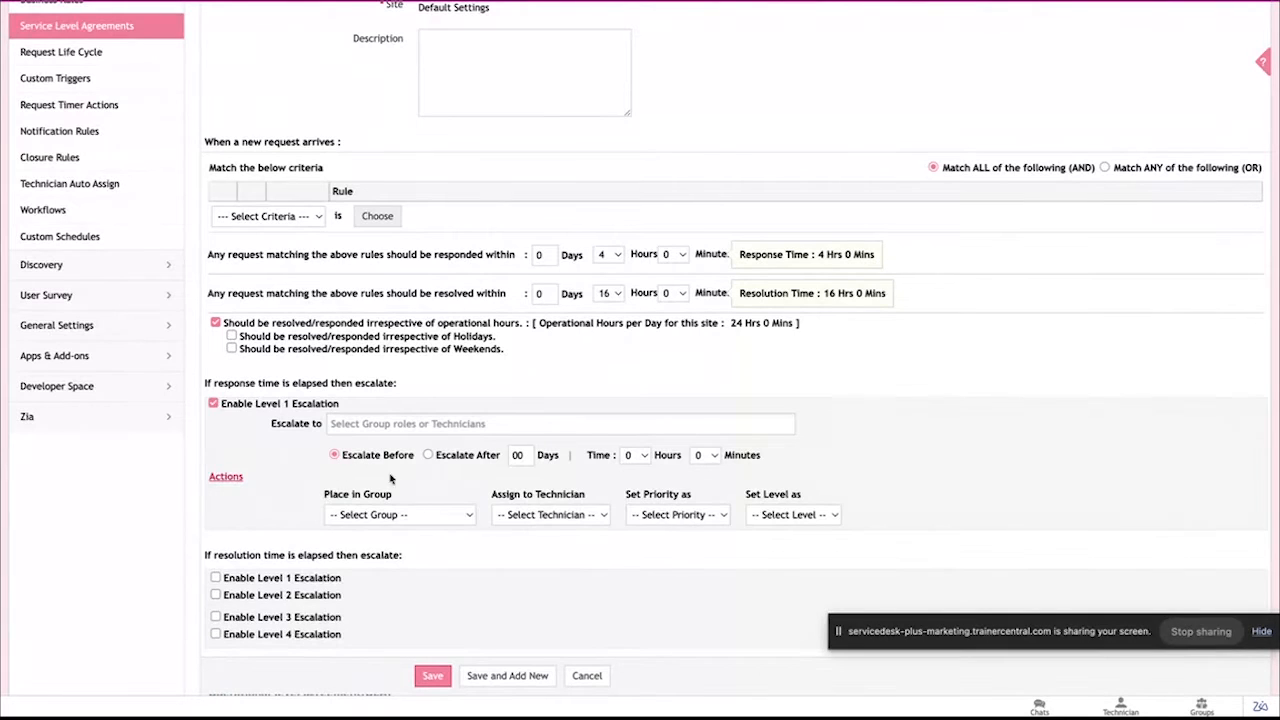
pyautogui.scroll(-1, 433, 503)
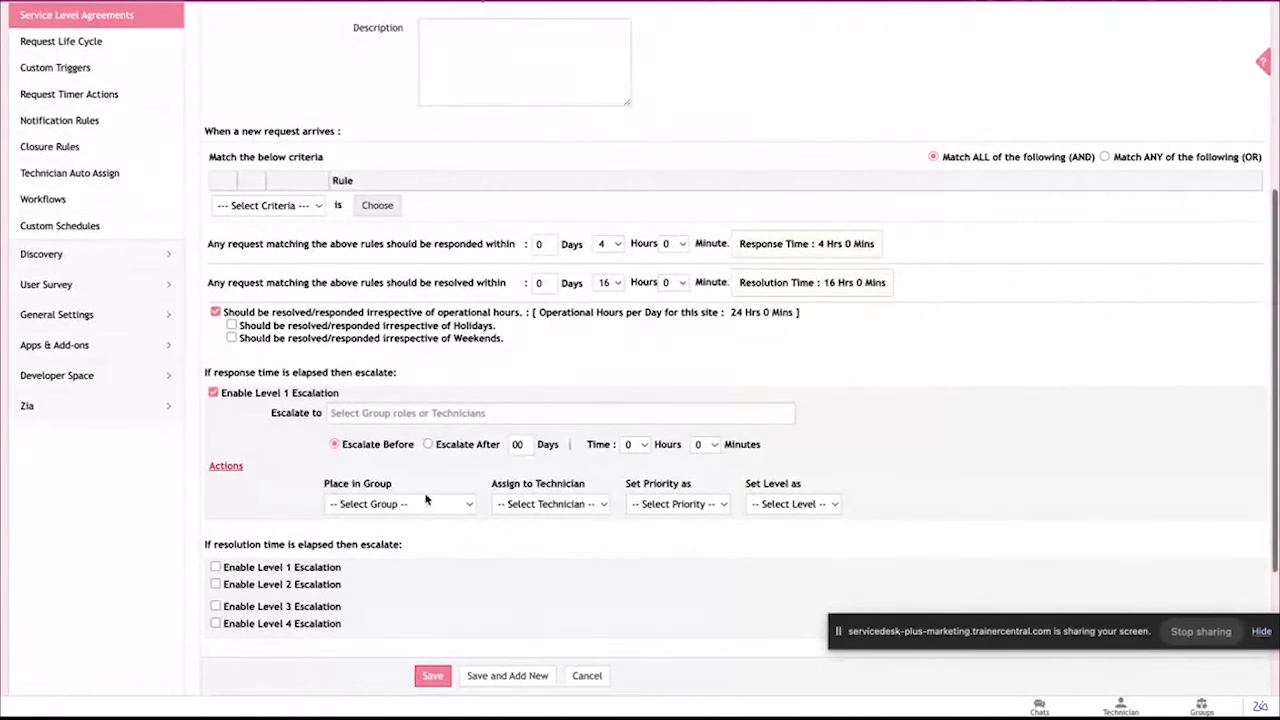
pyautogui.click(440, 504)
pyautogui.click(451, 484)
pyautogui.click(565, 506)
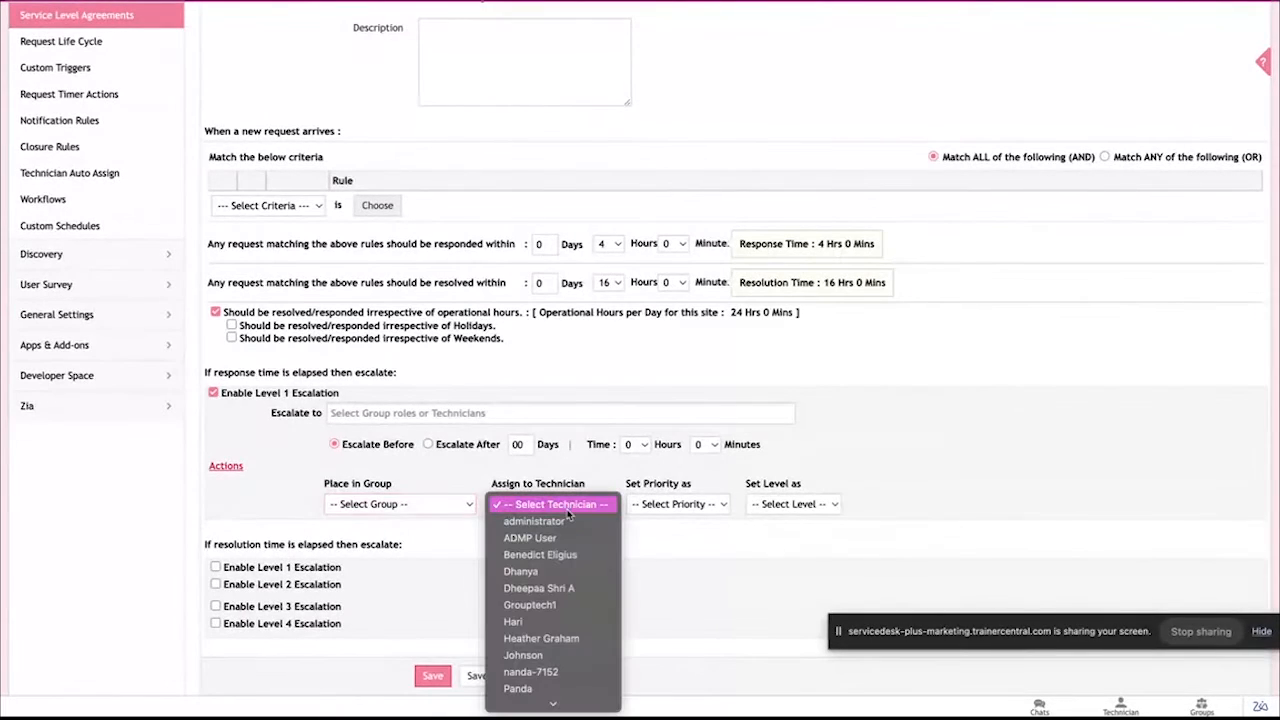
pyautogui.click(594, 486)
pyautogui.click(700, 510)
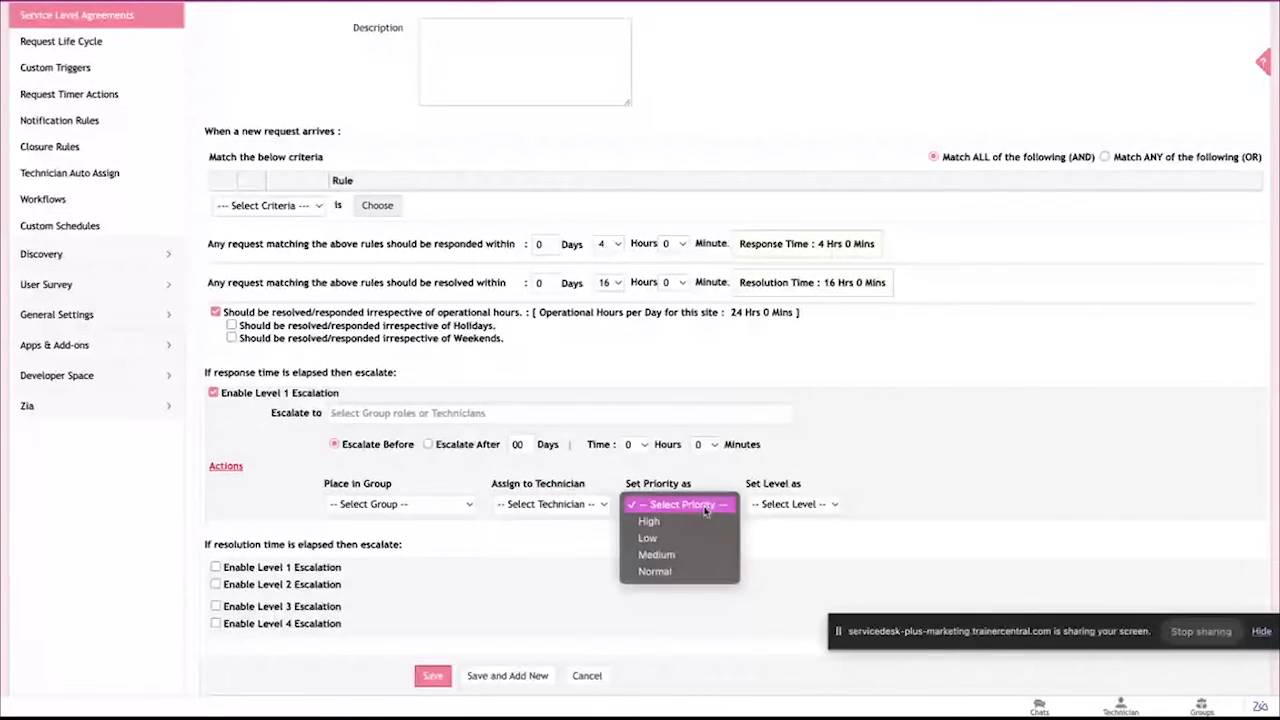
pyautogui.click(810, 512)
pyautogui.scroll(-1, 805, 512)
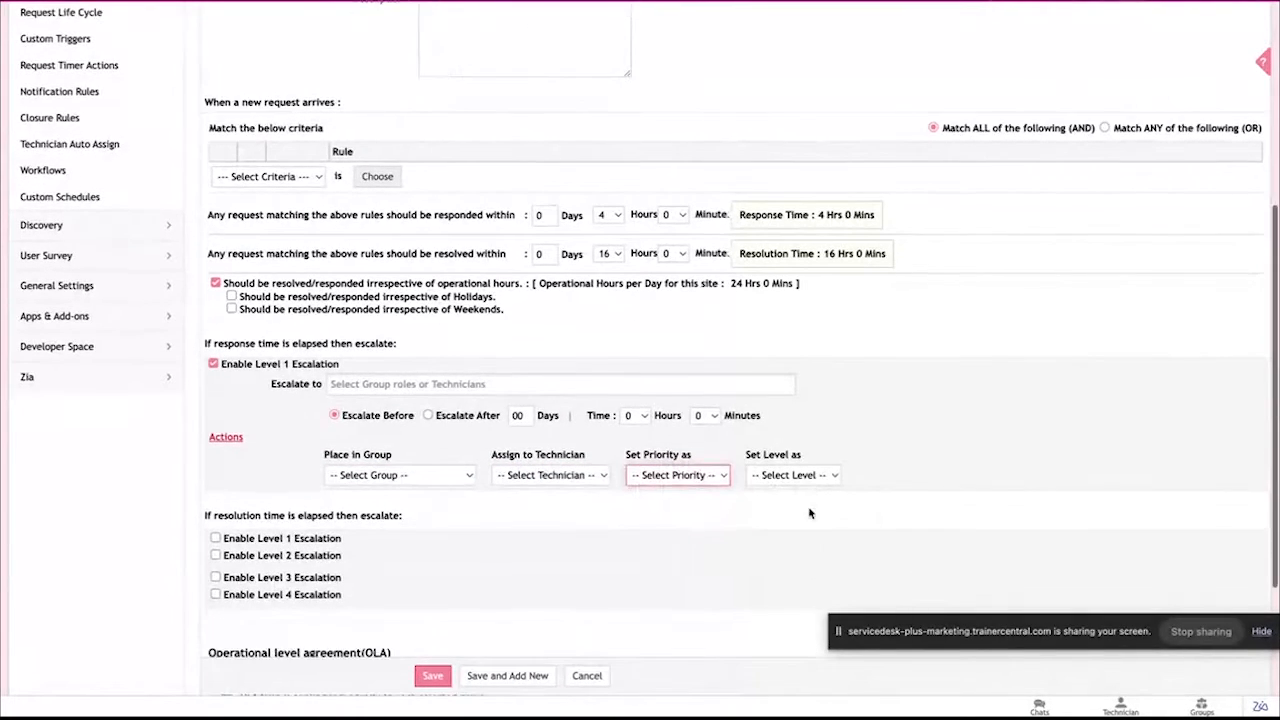
# Enable Level 1 Escalation for an elapsed resolution time and look over the operational level agreement fields
pyautogui.click(215, 539)
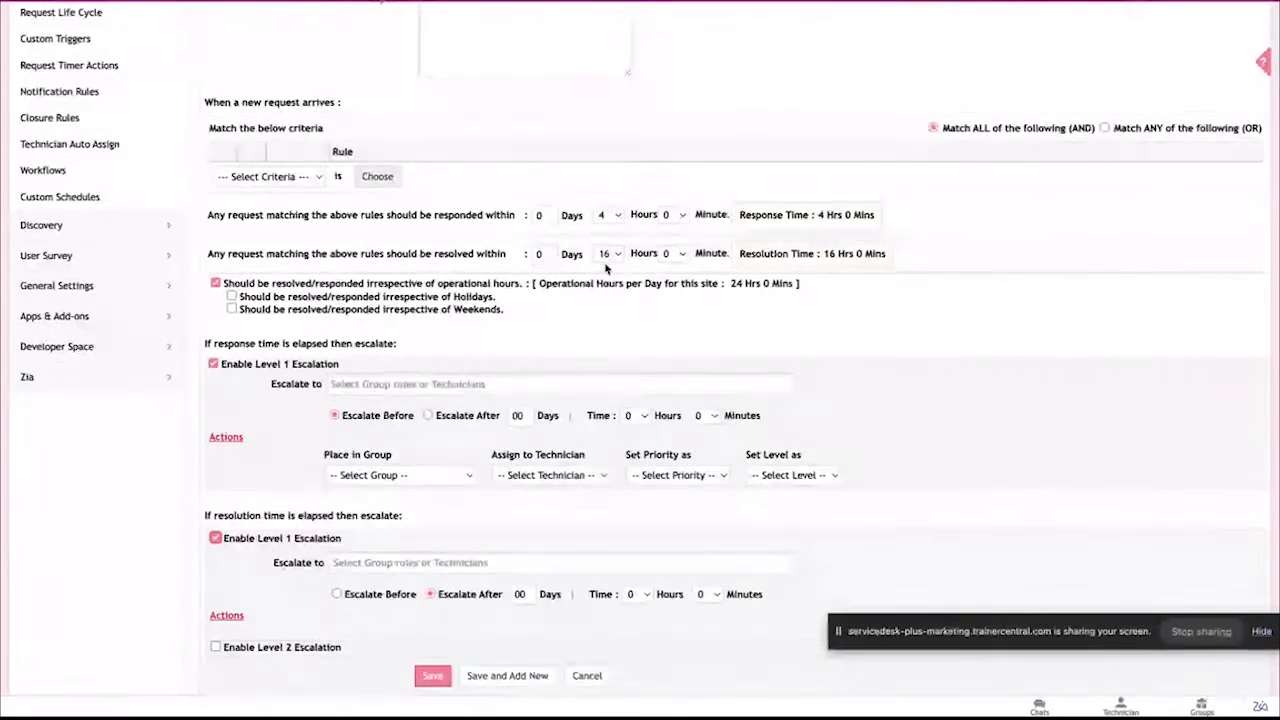
pyautogui.scroll(-3, 591, 303)
pyautogui.scroll(-1, 591, 303)
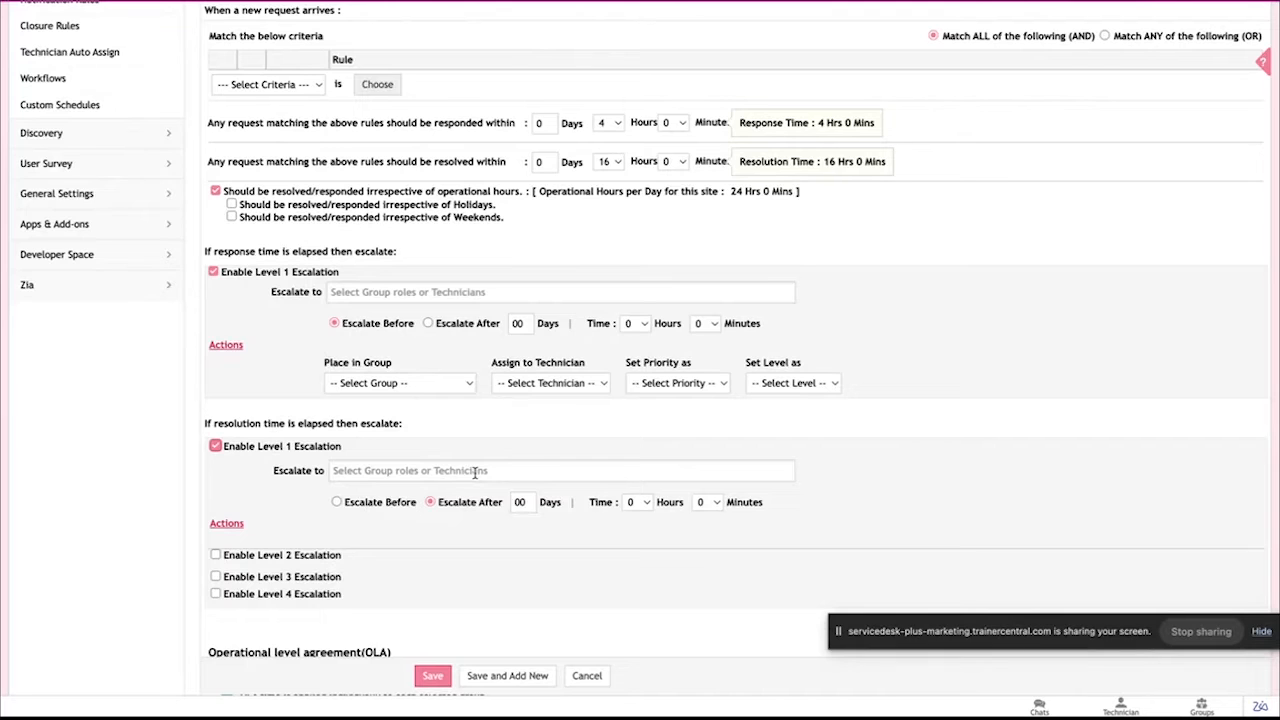
pyautogui.scroll(-1, 475, 472)
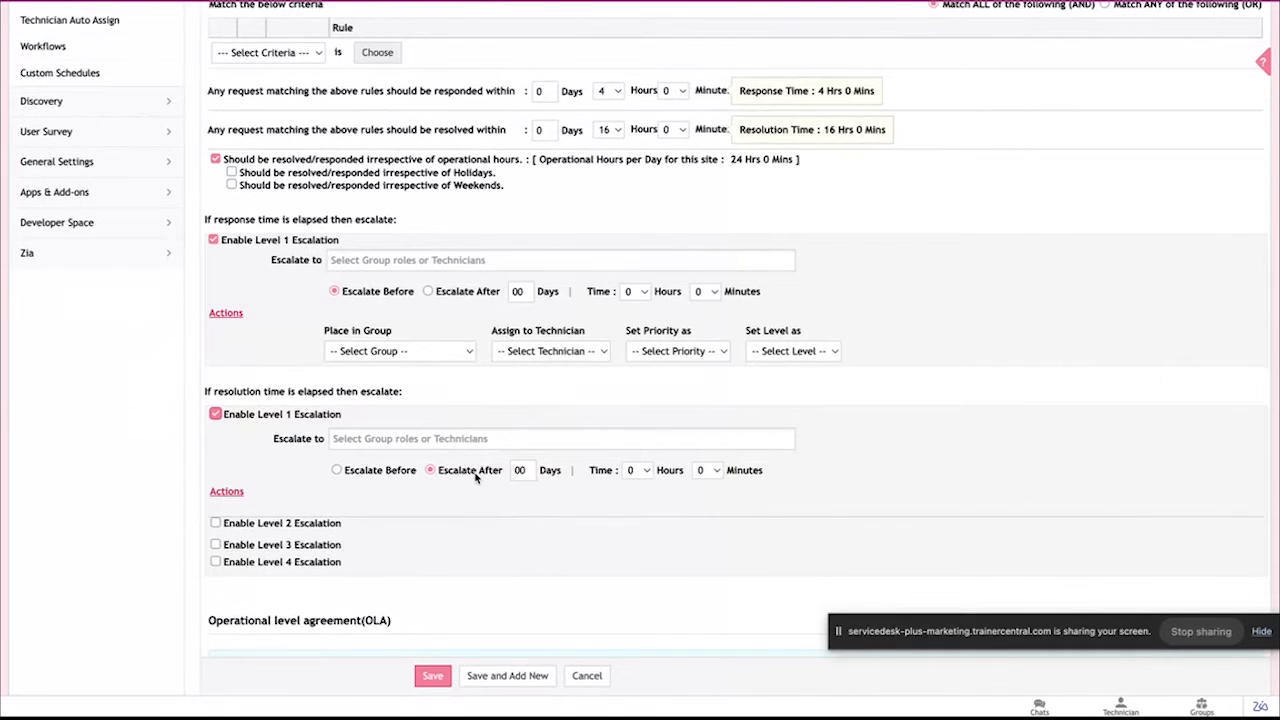
pyautogui.scroll(-3, 475, 478)
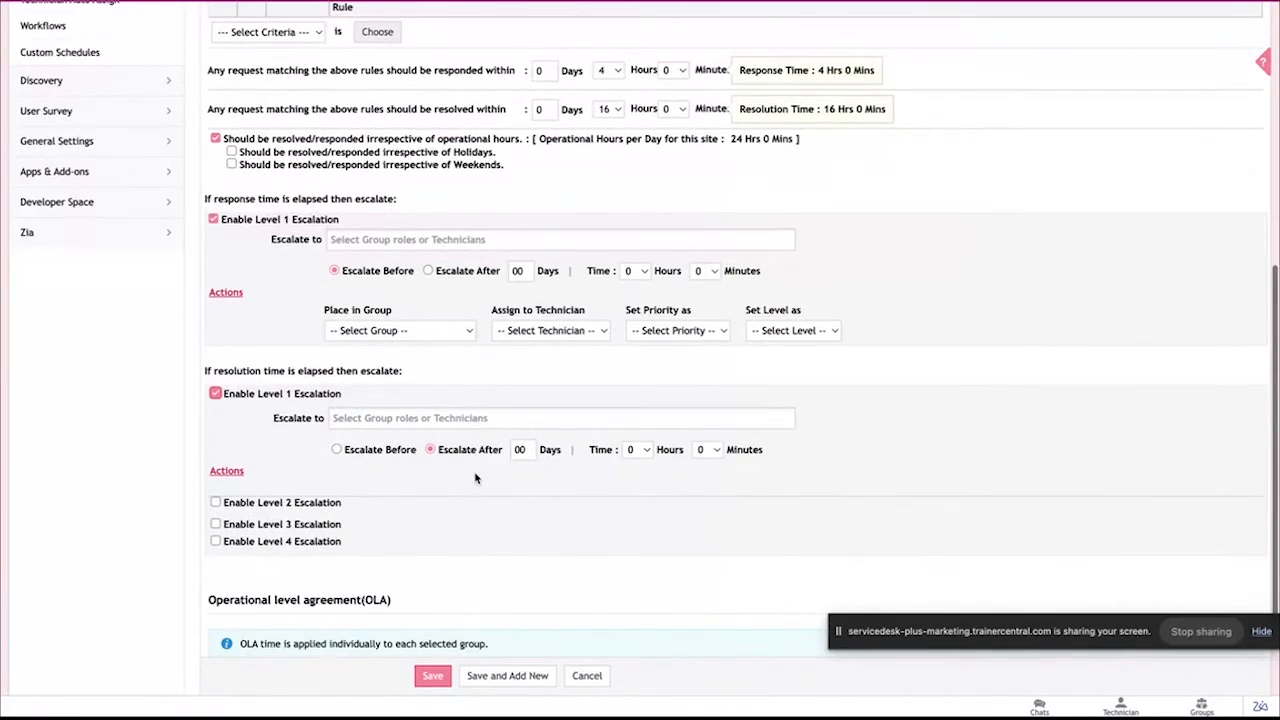
pyautogui.scroll(-1, 475, 478)
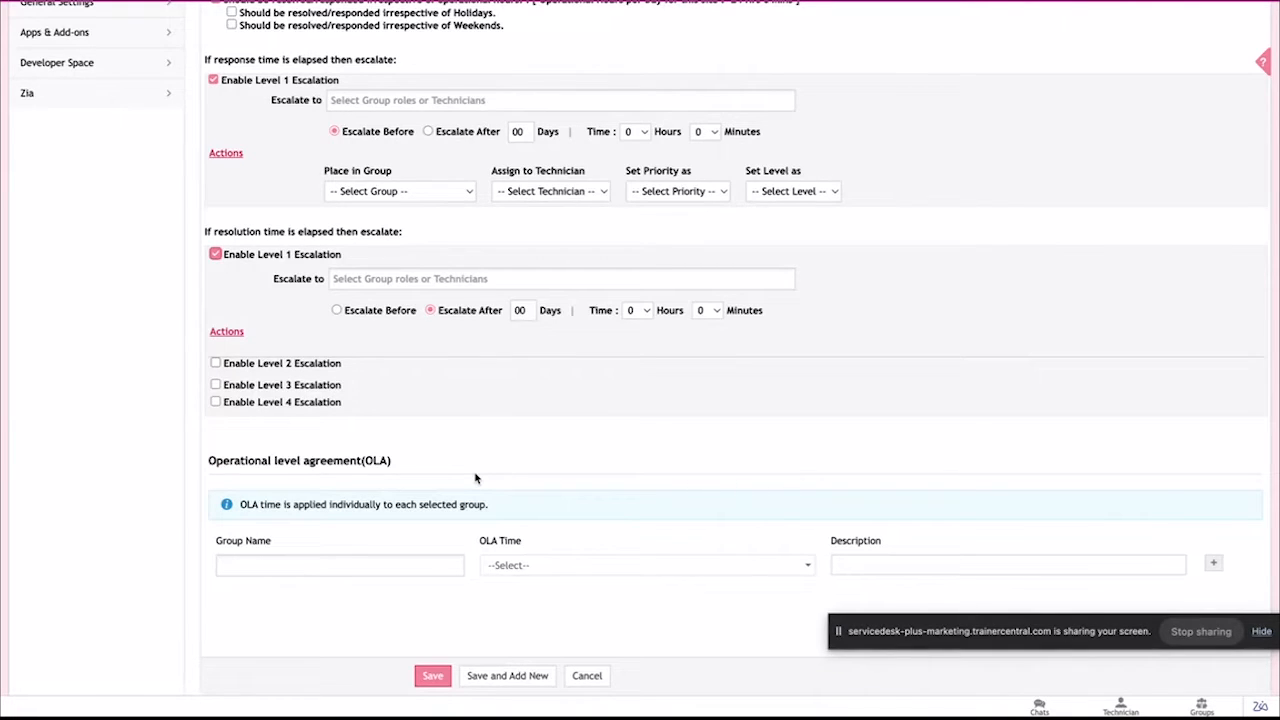
pyautogui.scroll(-1, 475, 479)
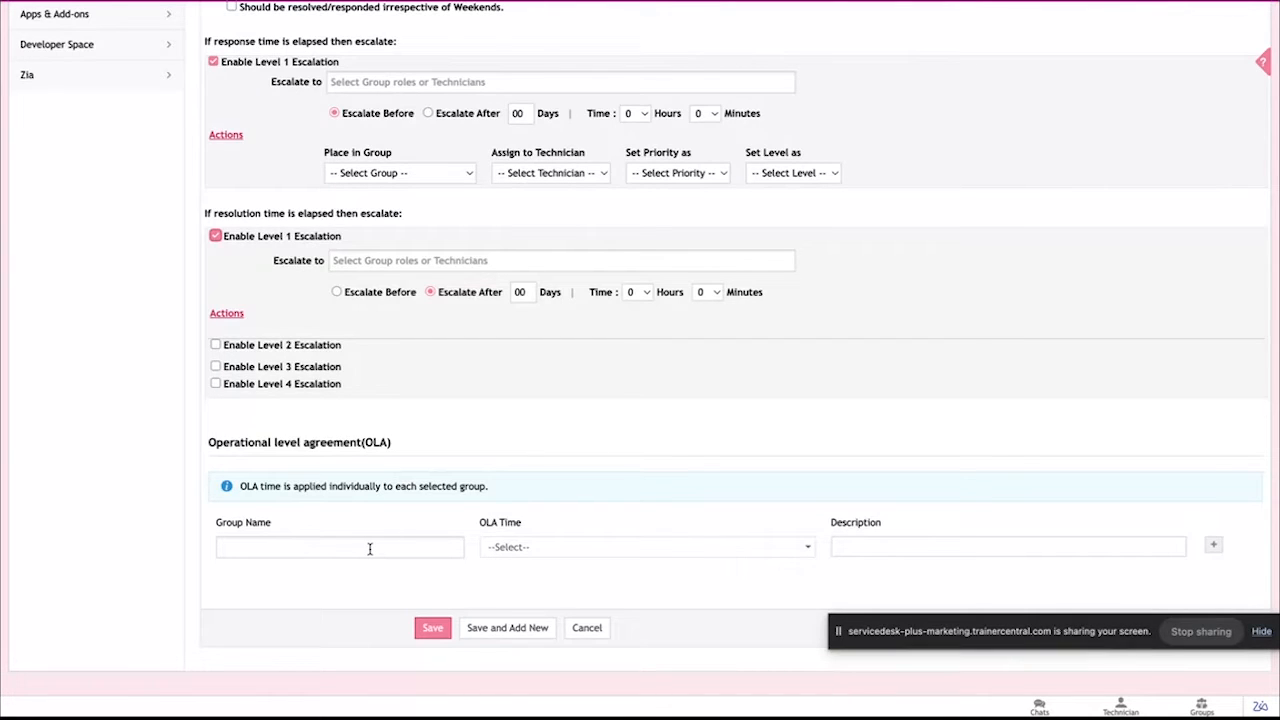
# Discard the new incident SLA and show the service level agreements for service requests
pyautogui.scroll(5, 370, 549)
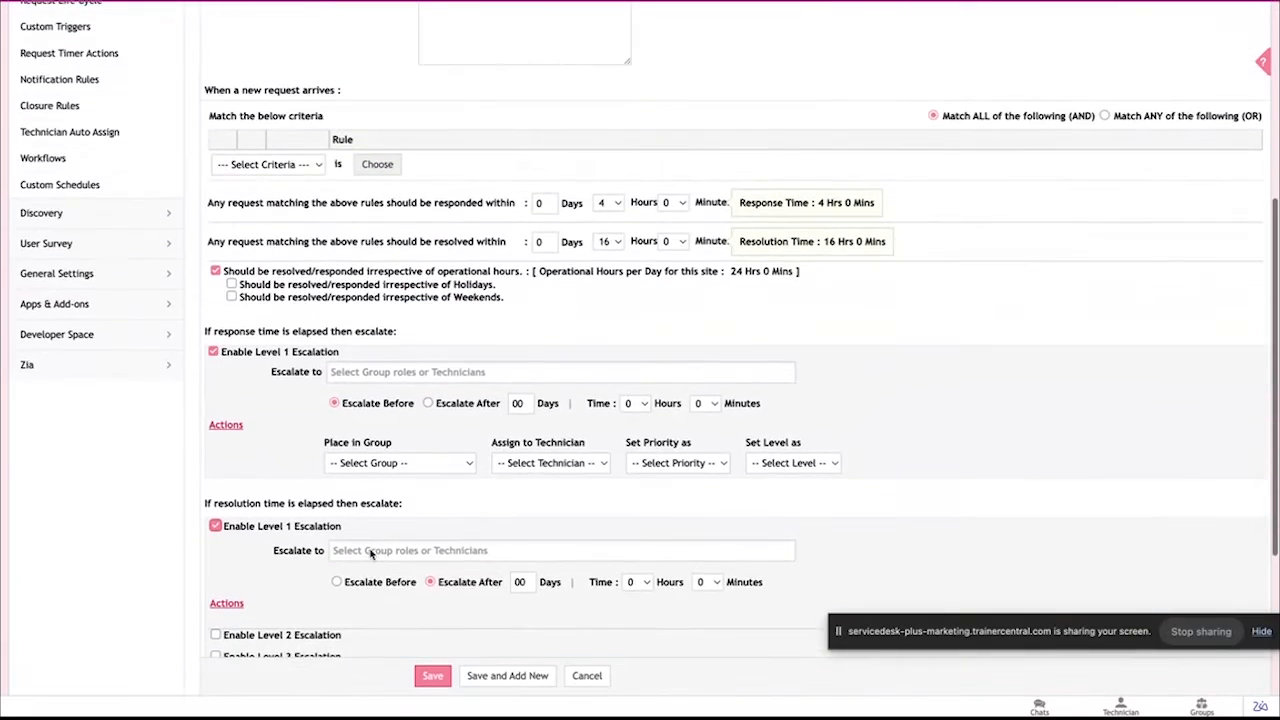
pyautogui.scroll(1, 370, 549)
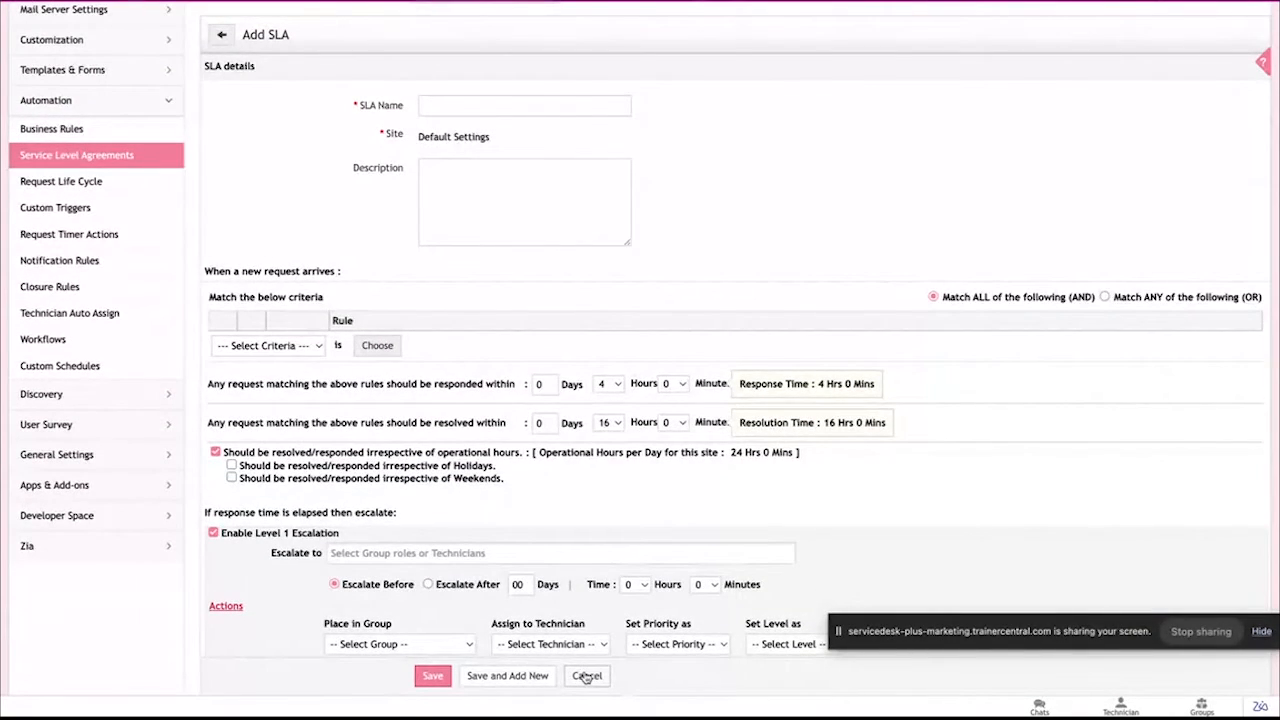
pyautogui.click(586, 677)
pyautogui.click(586, 676)
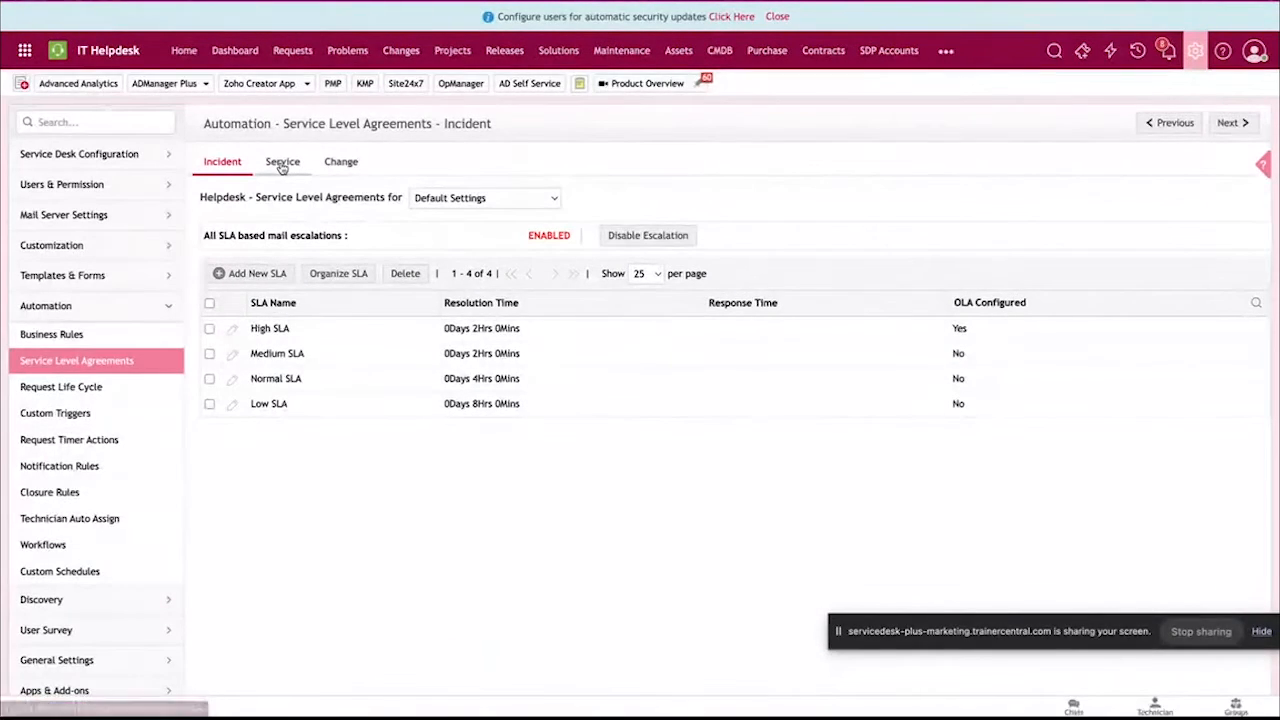
pyautogui.click(282, 165)
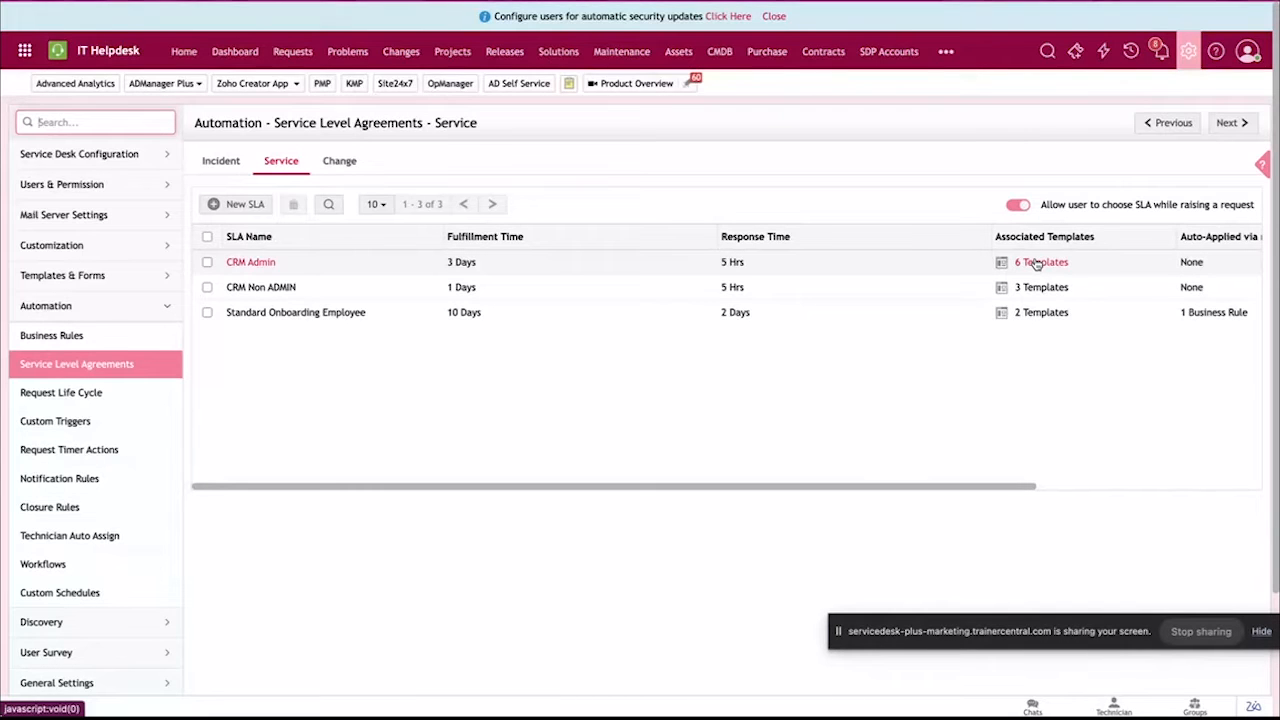
# Open the Set SLA business rule in the service requests' Default group and examine its condition and SLA action
pyautogui.click(100, 338)
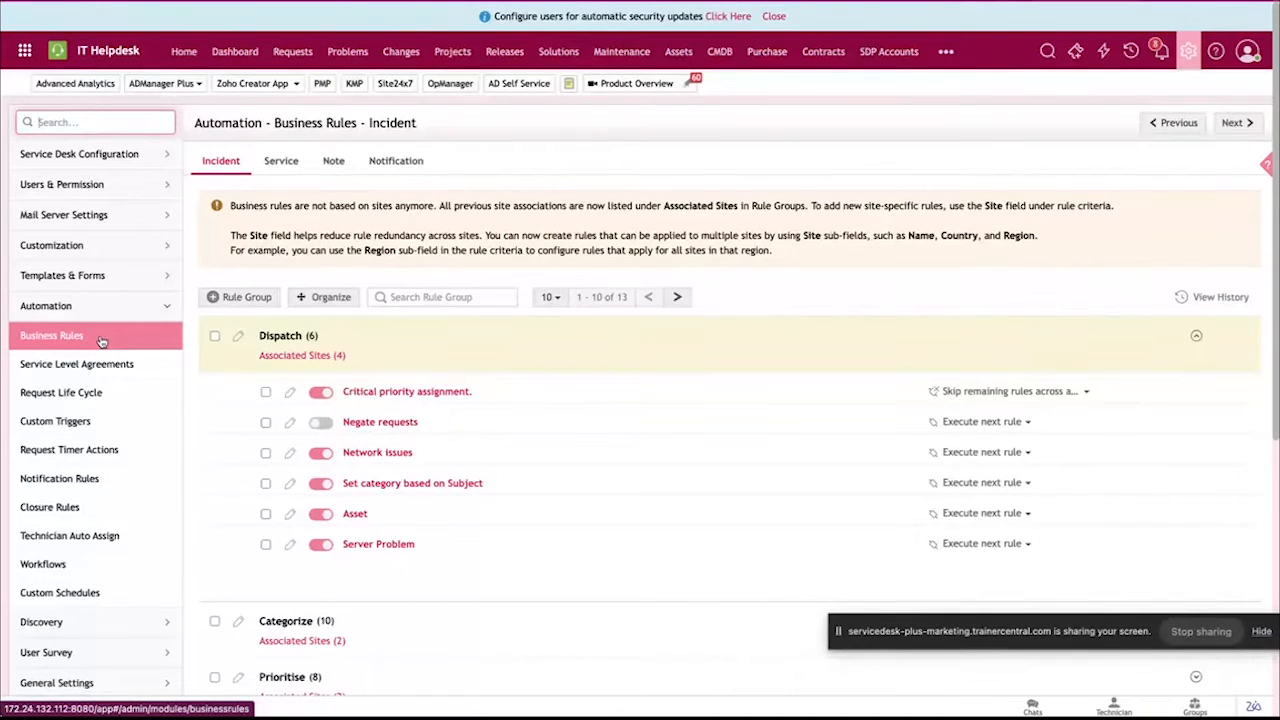
pyautogui.click(268, 164)
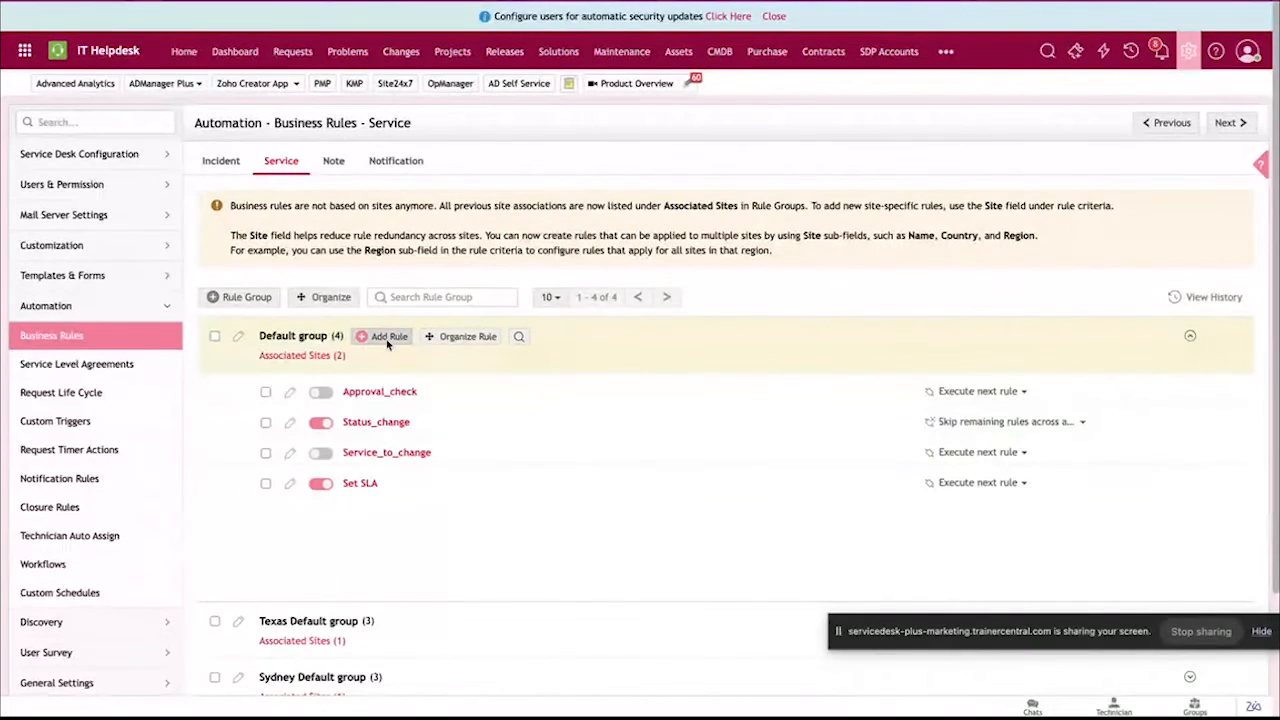
pyautogui.click(362, 487)
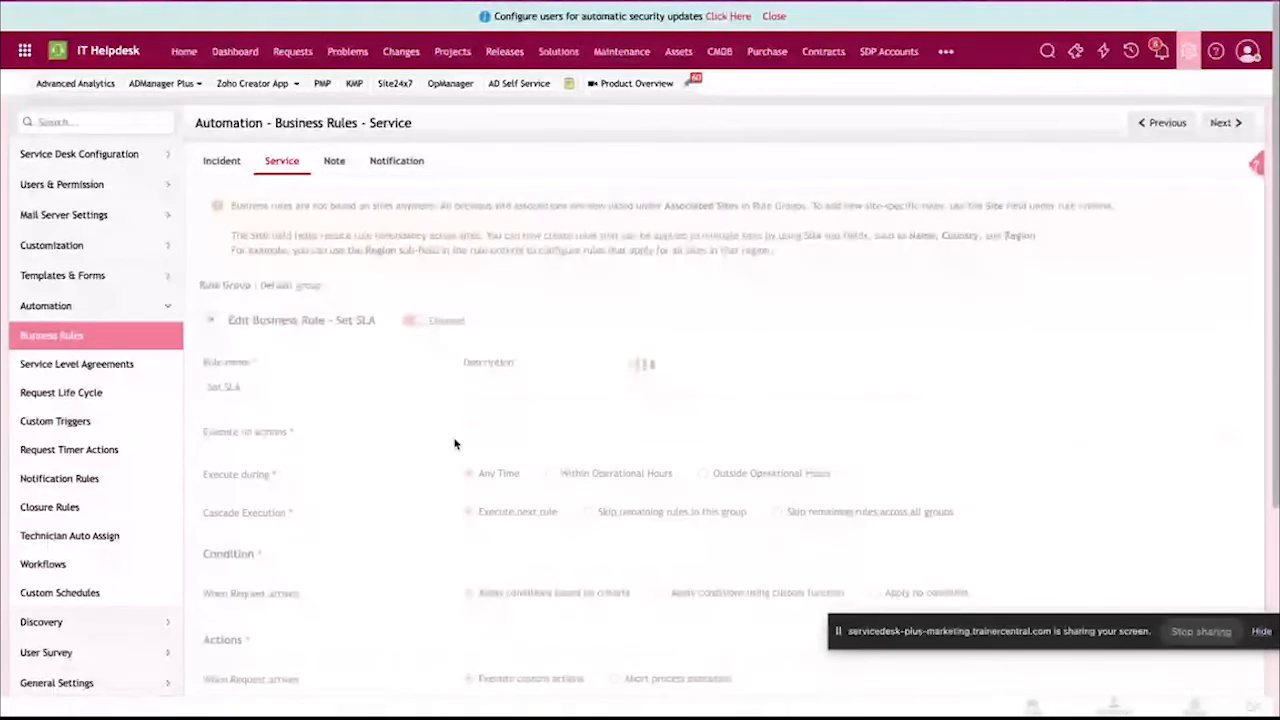
pyautogui.scroll(-3, 455, 444)
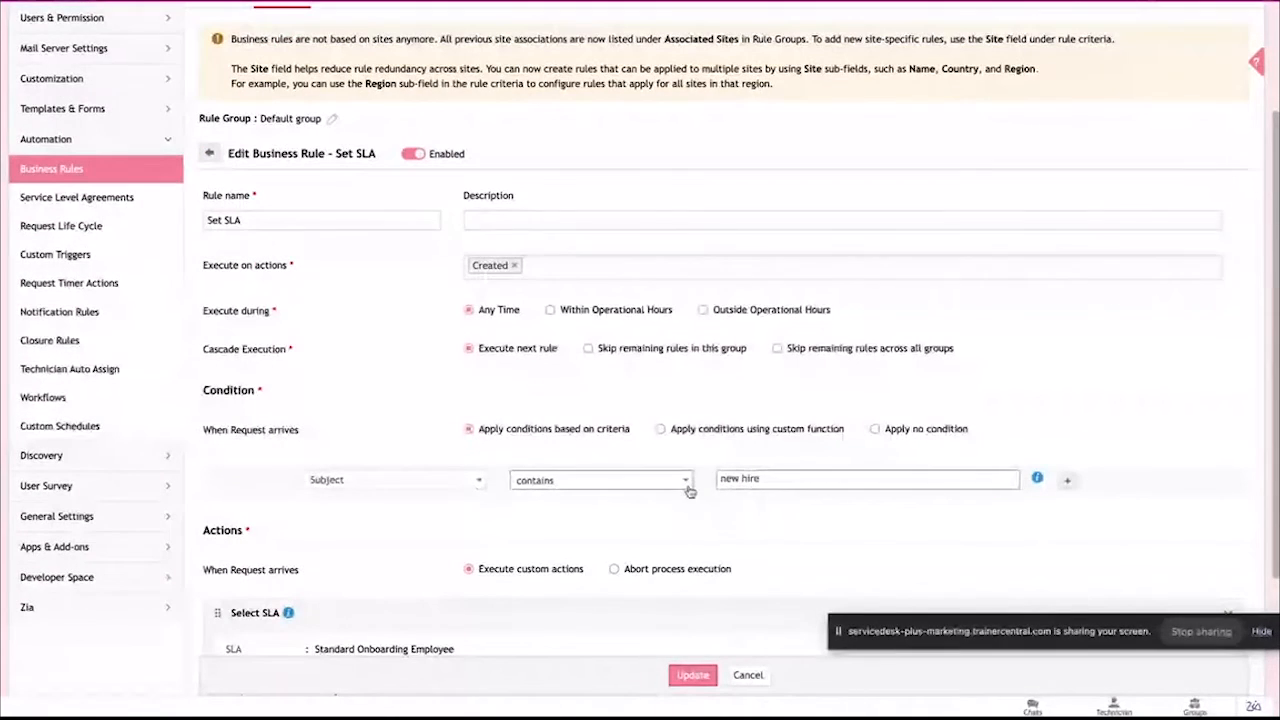
pyautogui.scroll(-3, 688, 491)
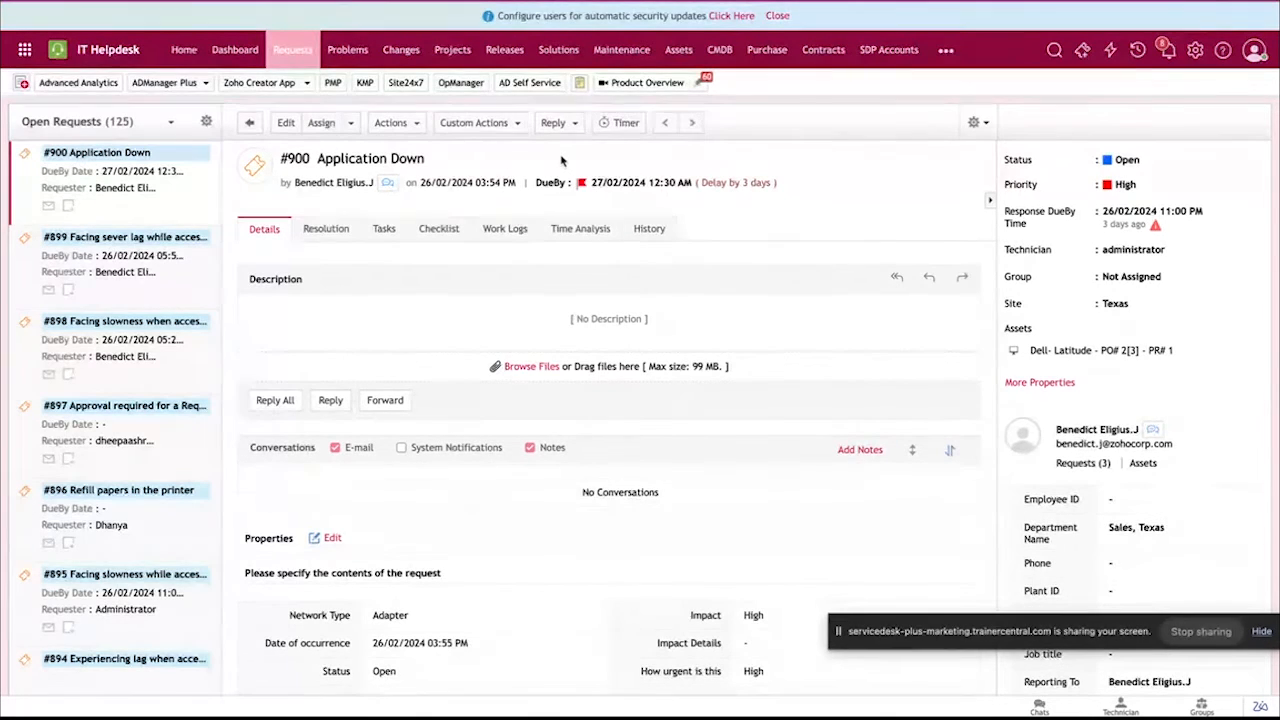
# Examine the Application Down request's due date and properties, including its assigned SLA
pyautogui.moveTo(532, 186); pyautogui.dragTo(803, 188)
pyautogui.click(795, 192)
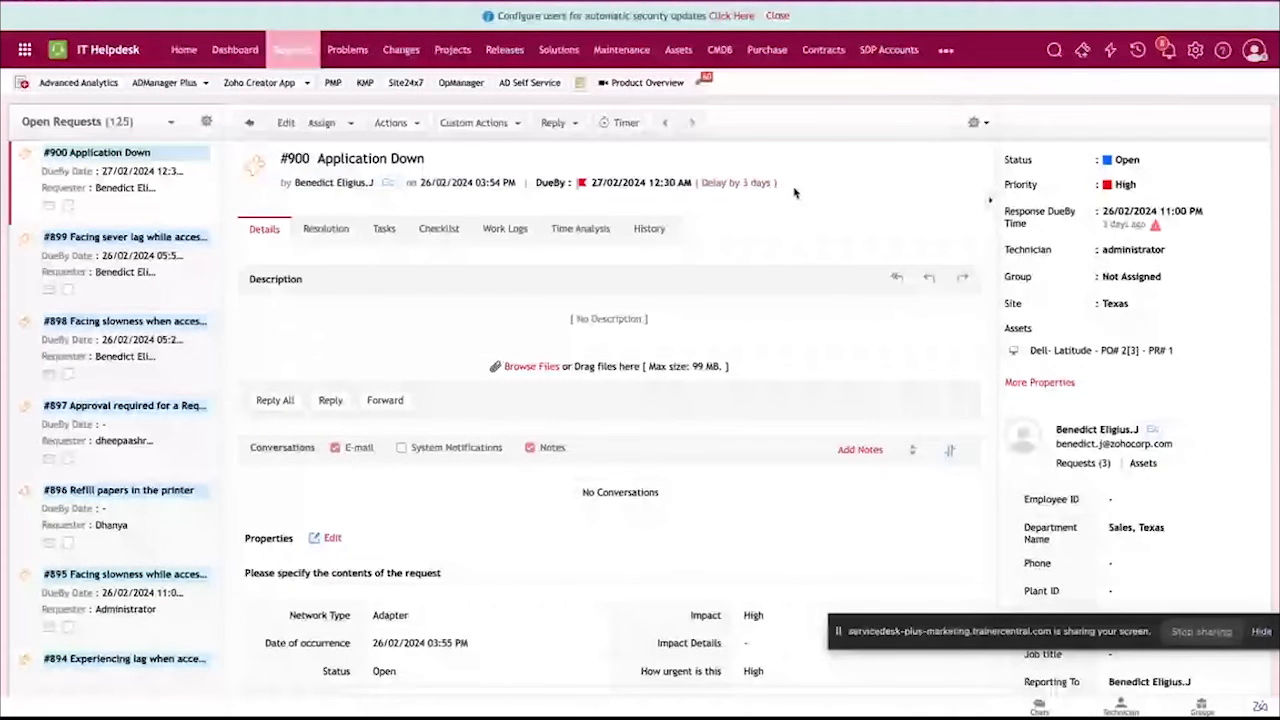
pyautogui.scroll(-3, 731, 289)
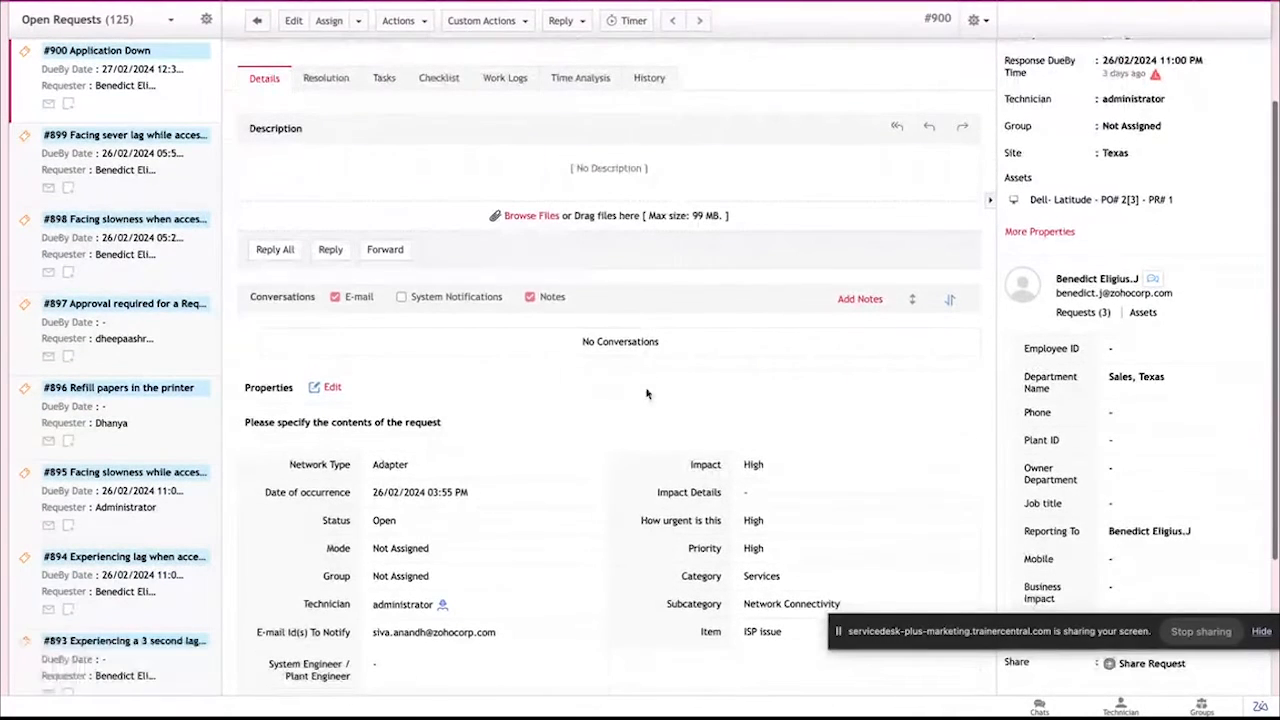
pyautogui.scroll(-1, 540, 544)
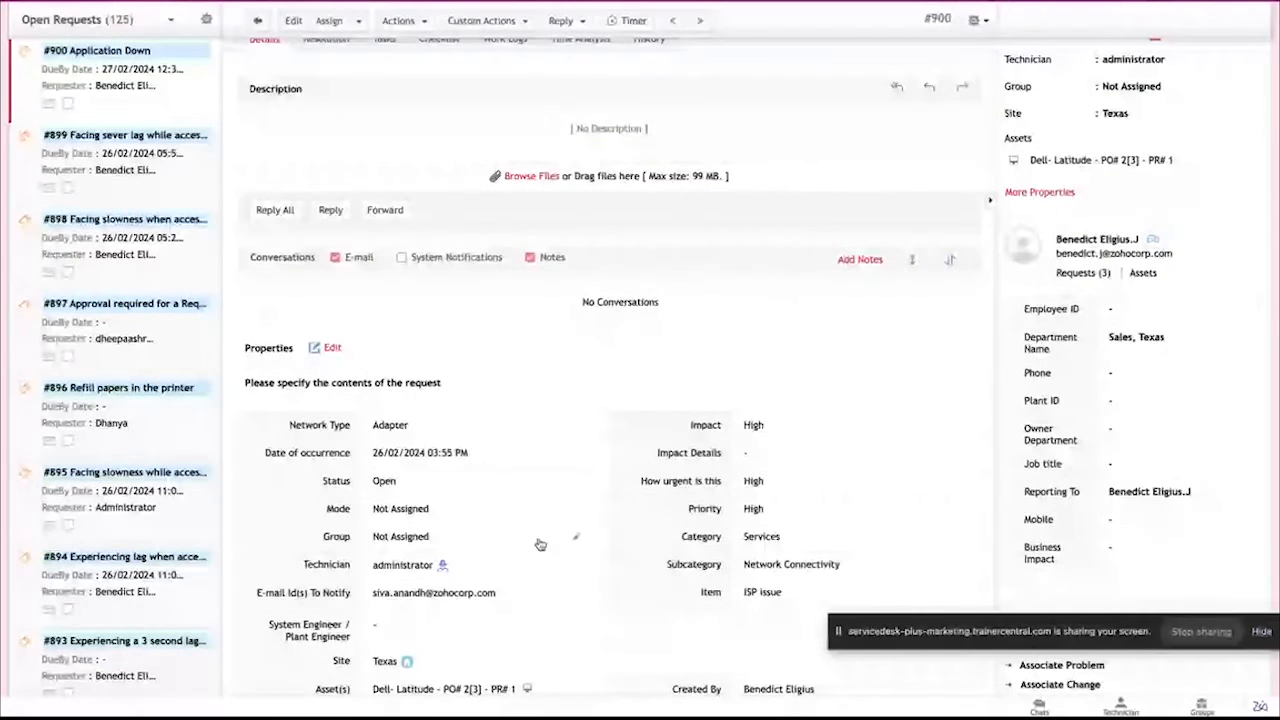
pyautogui.scroll(-1, 540, 544)
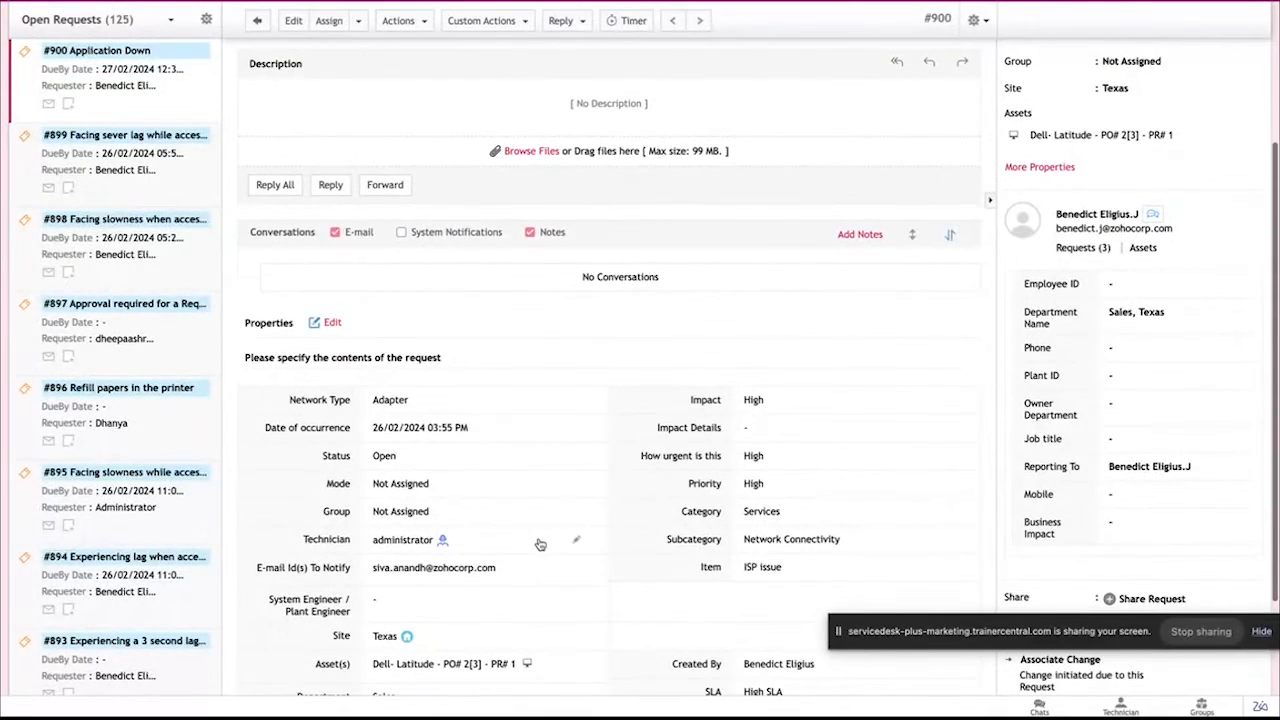
pyautogui.scroll(5, 540, 544)
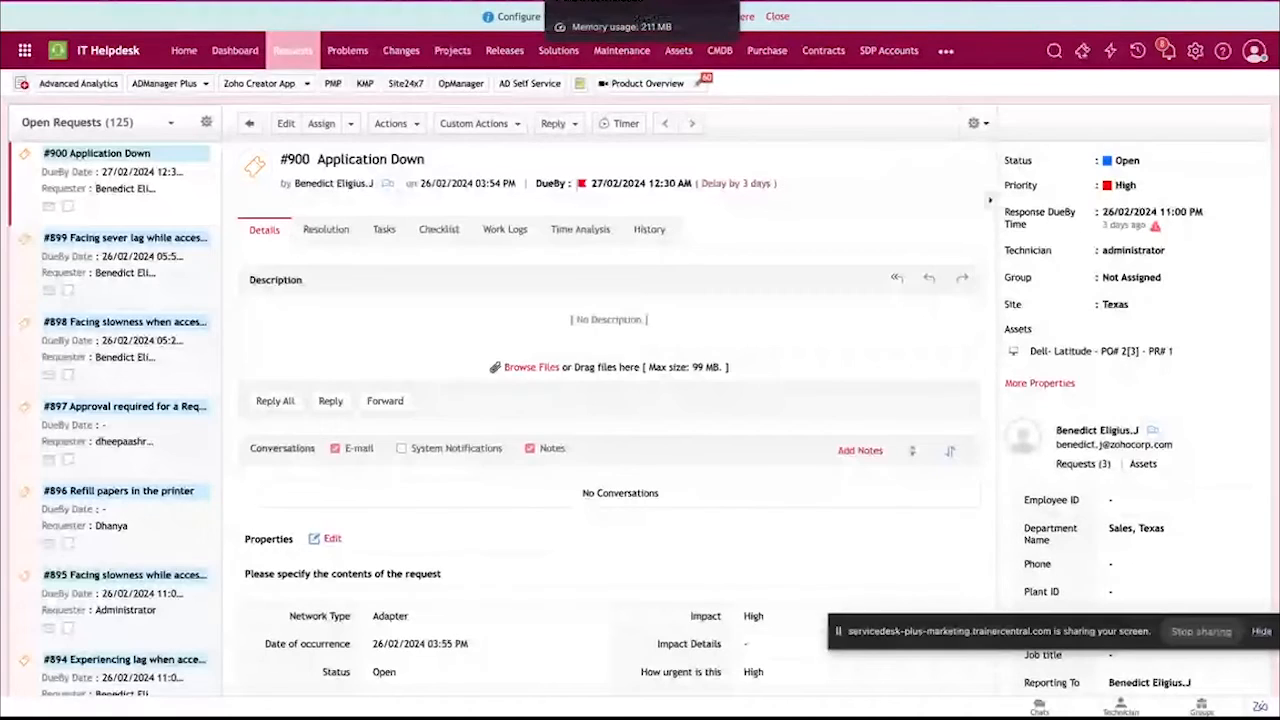
# Return to the Set SLA rule, close it without updating, and show the incident business rules
pyautogui.click(590, 2)
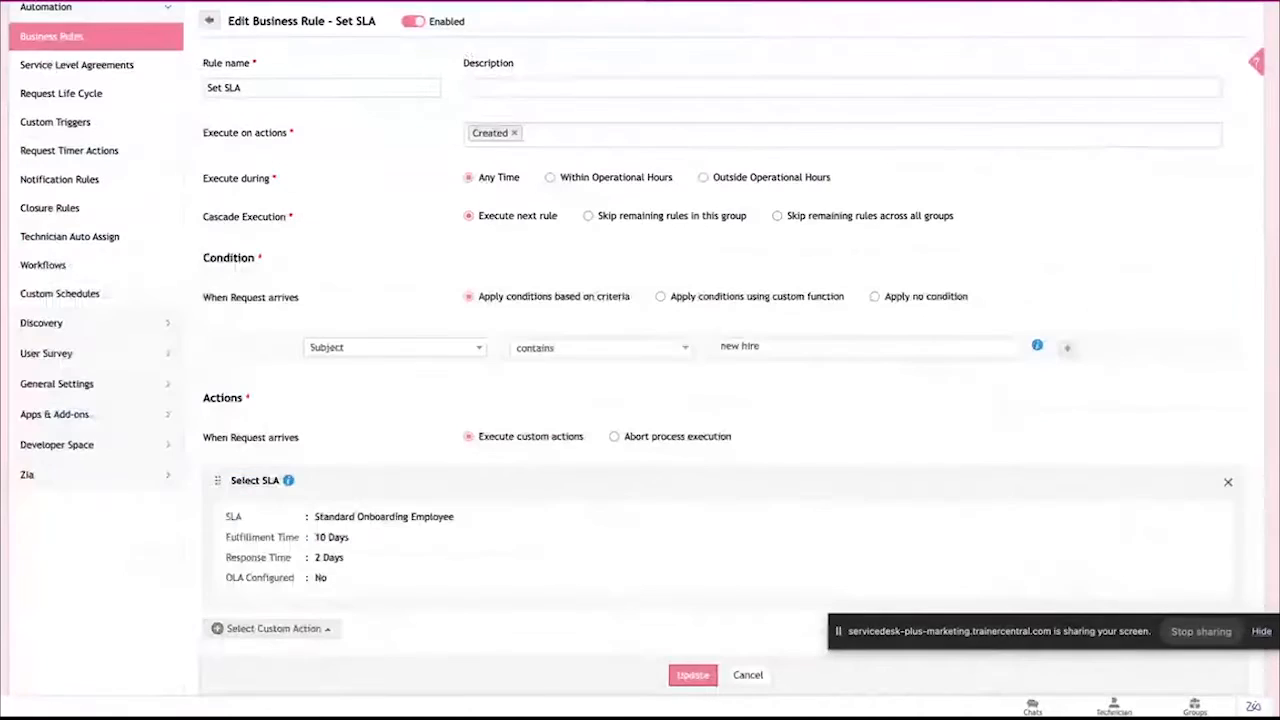
pyautogui.click(752, 676)
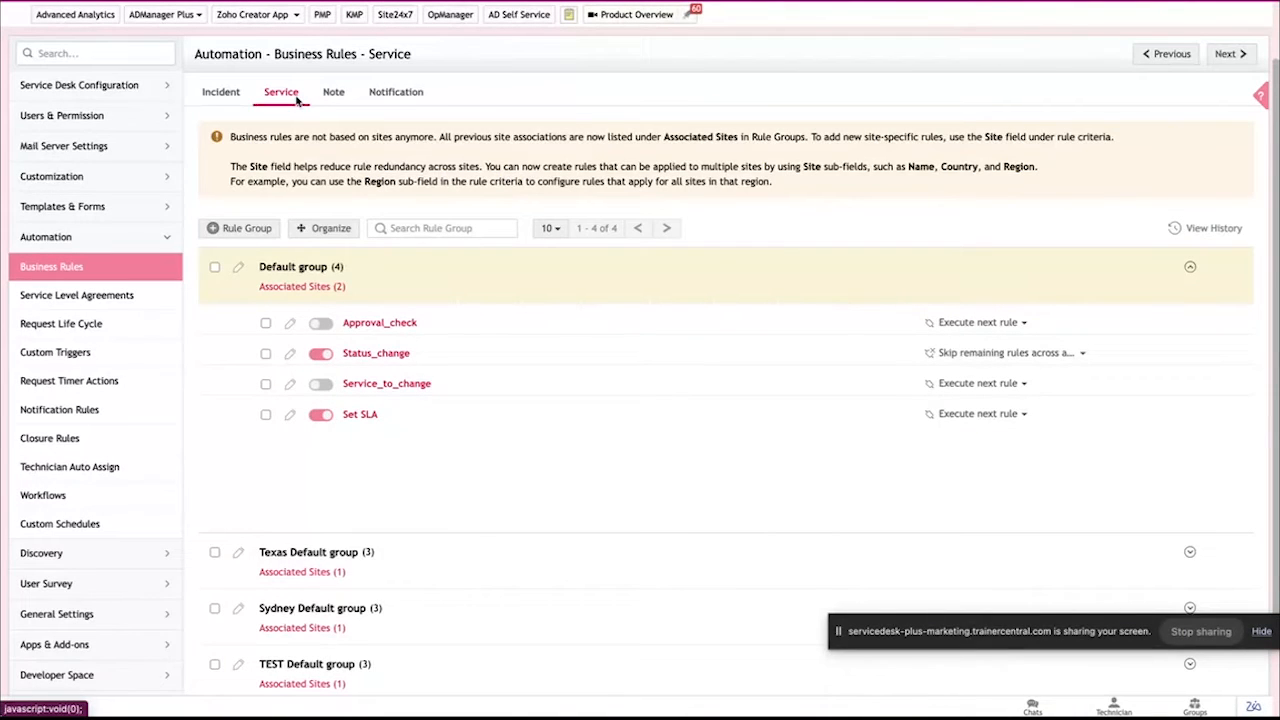
pyautogui.click(235, 101)
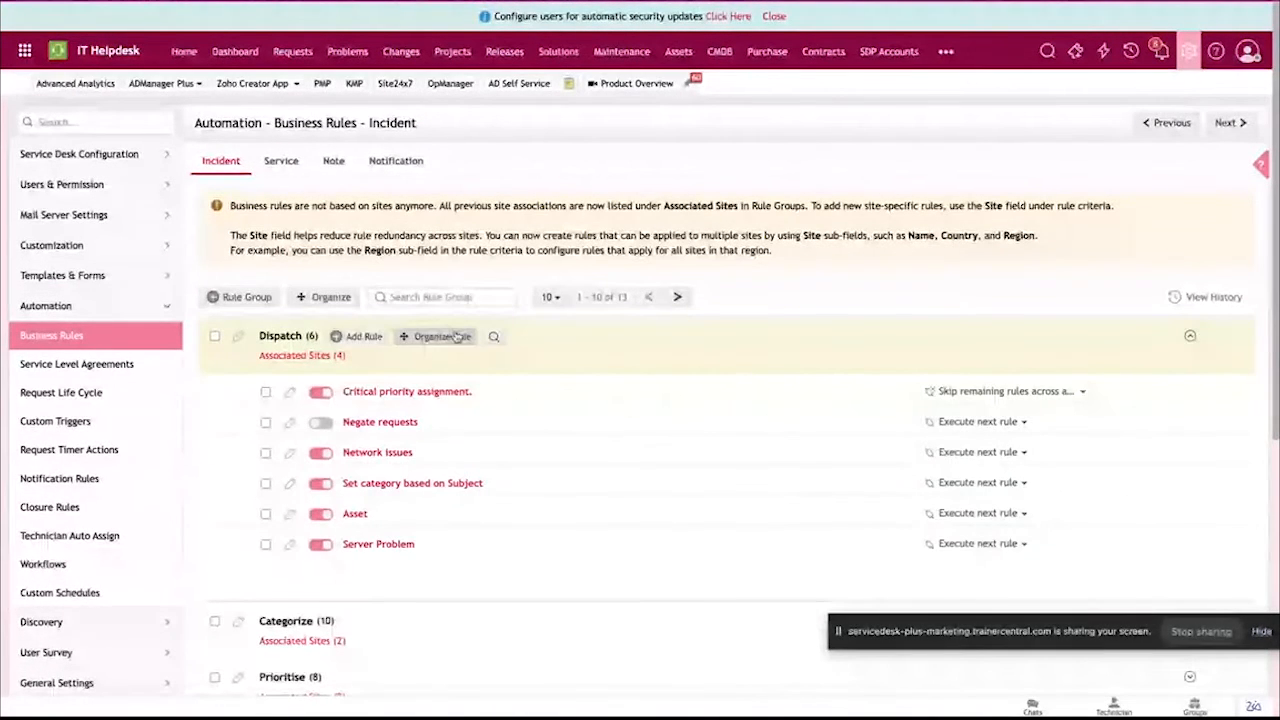
# Open the Critical priority assignment rule in the Dispatch group and examine its execution actions, timing, cascade and condition settings
pyautogui.click(421, 394)
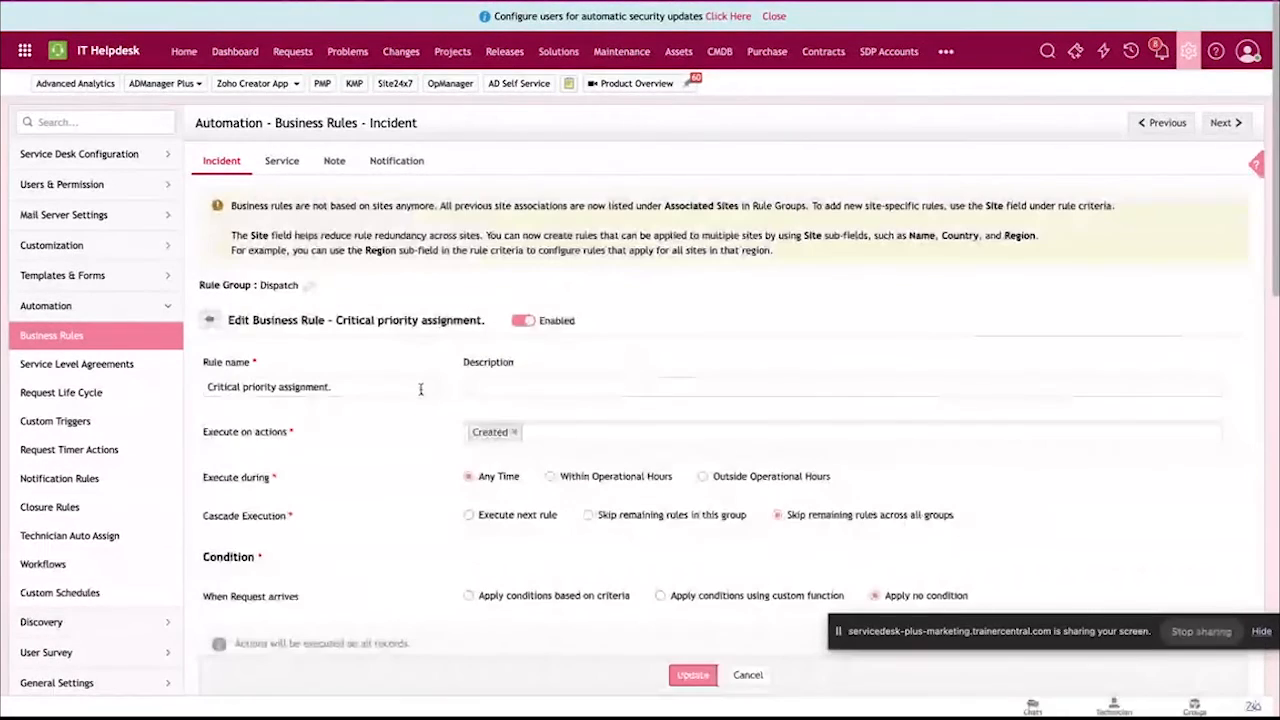
pyautogui.scroll(-1, 385, 402)
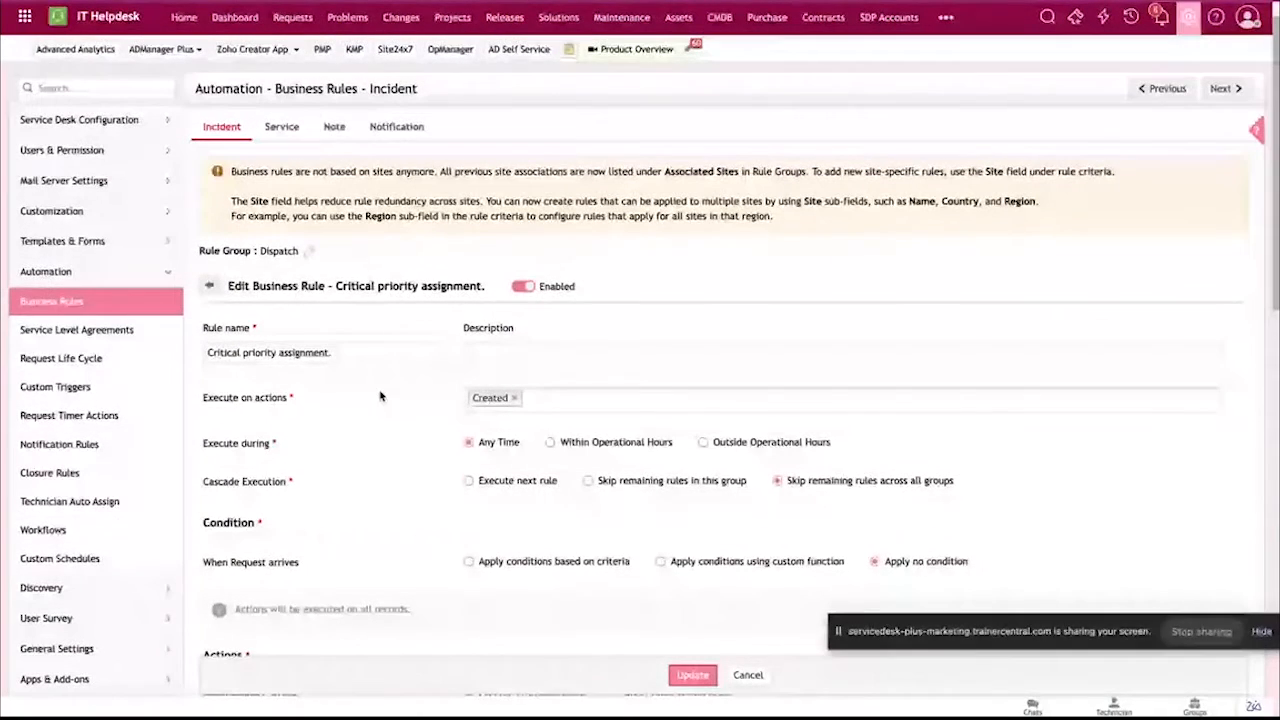
pyautogui.click(613, 397)
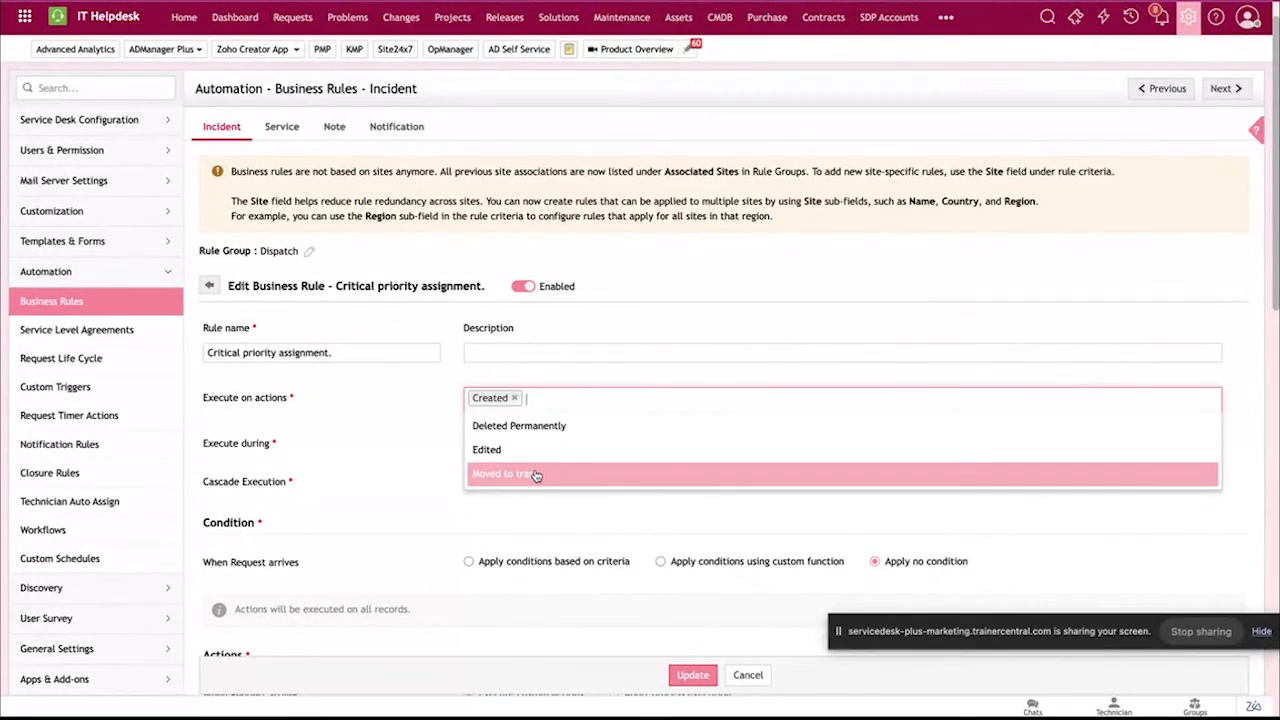
pyautogui.click(448, 441)
pyautogui.scroll(-1, 448, 441)
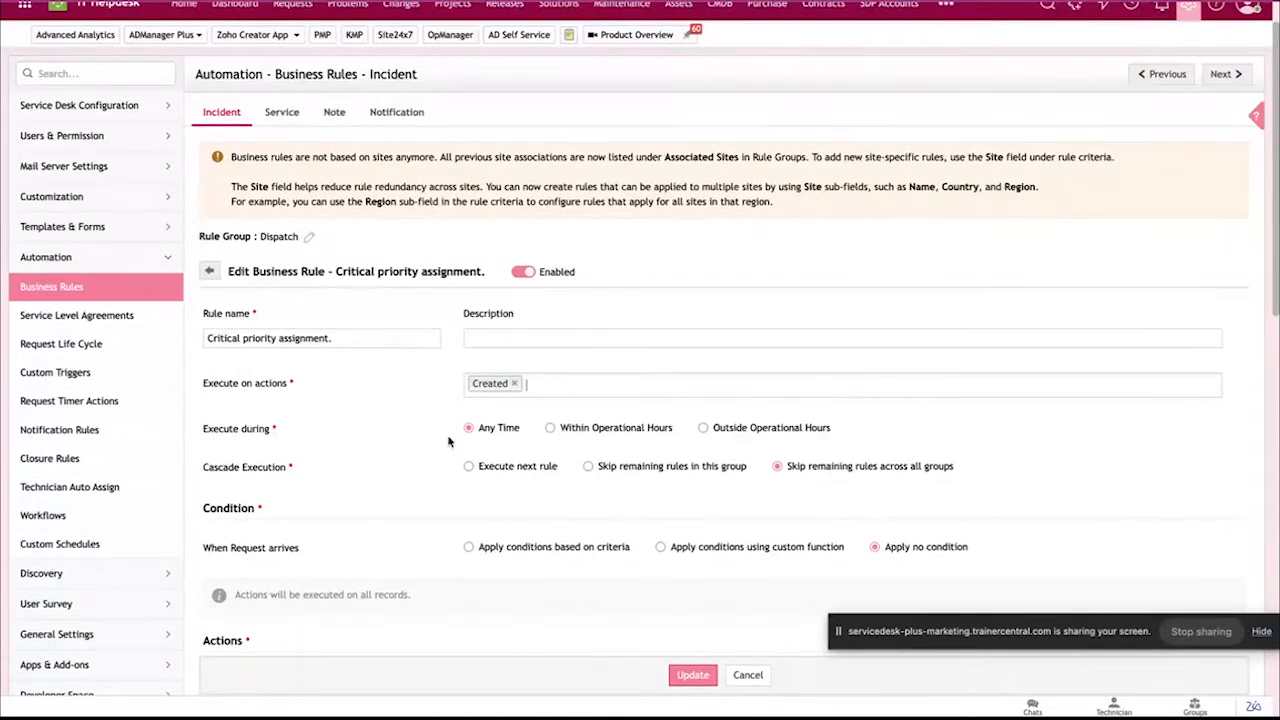
pyautogui.scroll(-3, 448, 441)
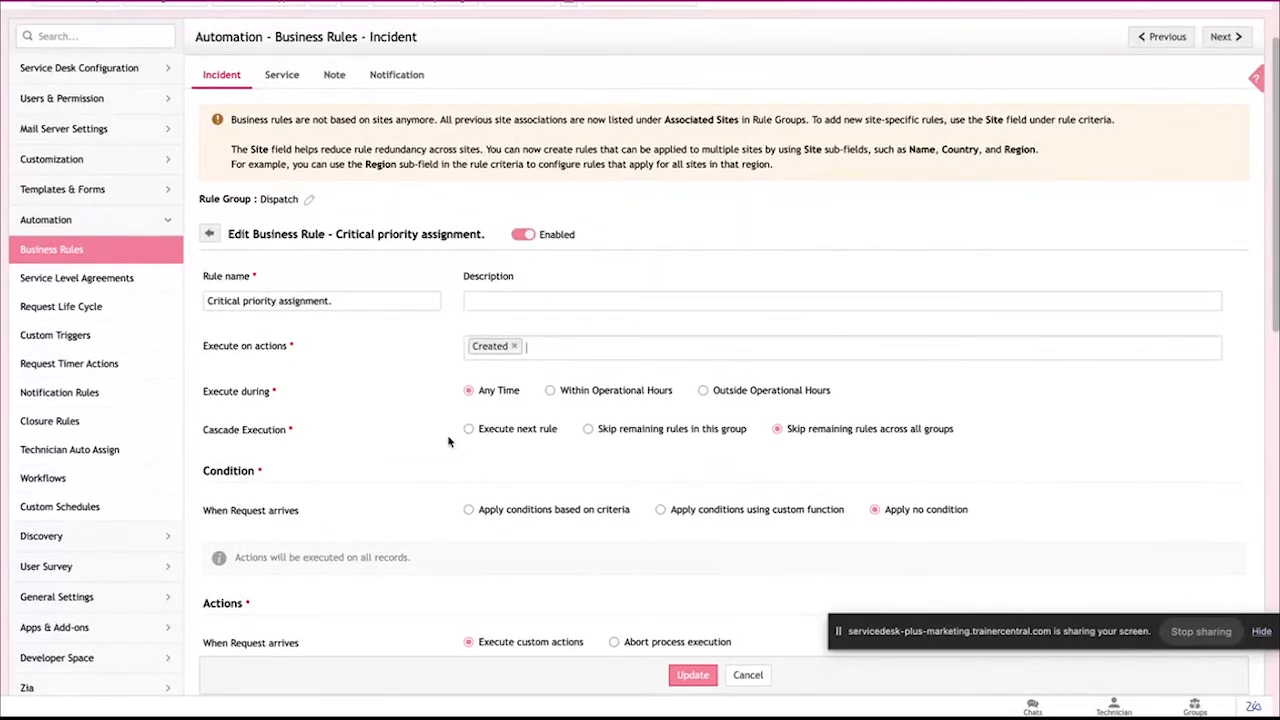
pyautogui.scroll(5, 420, 365)
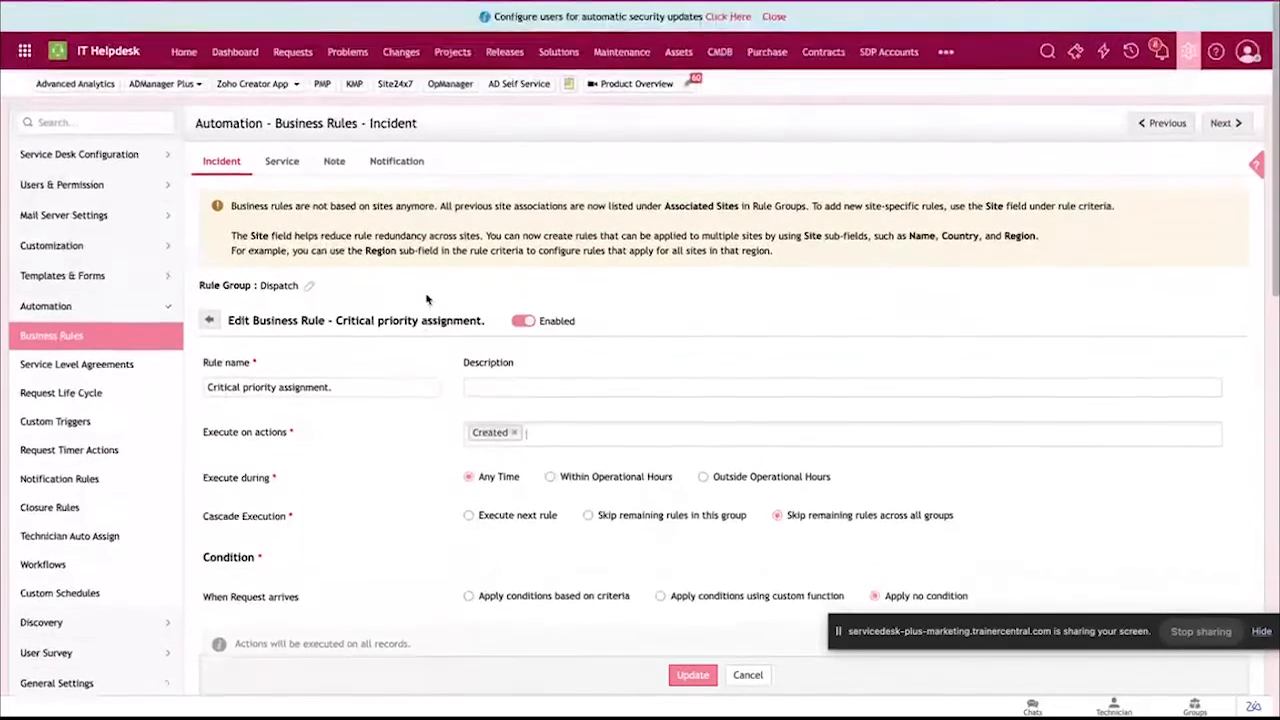
# Open the business rules in a separate browser tab and show the rules in the incident Dispatch group
pyautogui.rightClick(113, 349)
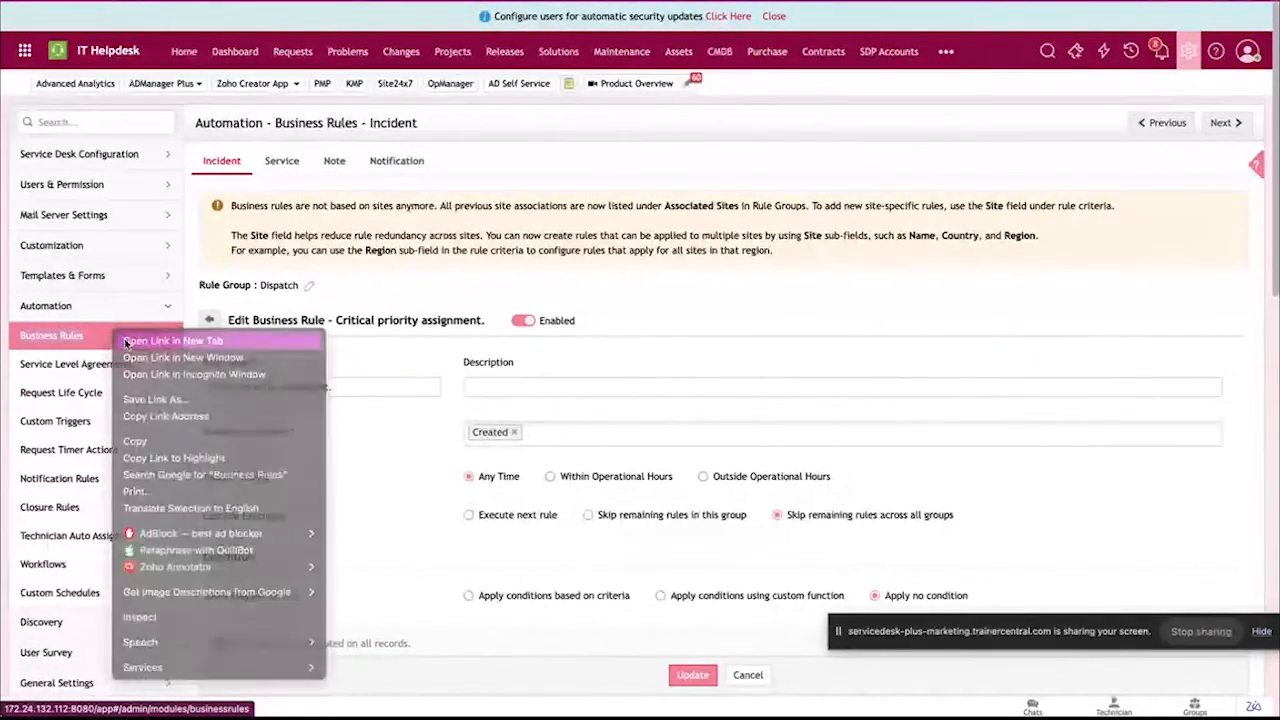
pyautogui.click(130, 337)
pyautogui.click(810, 2)
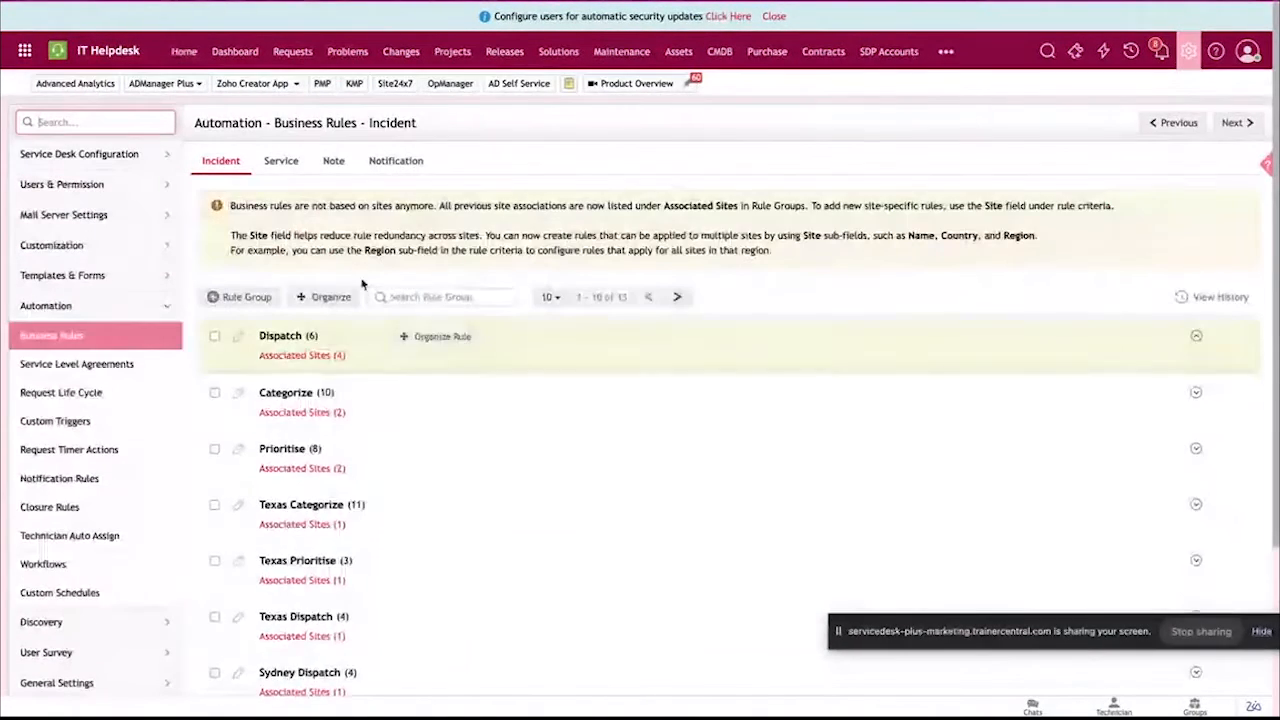
pyautogui.click(434, 367)
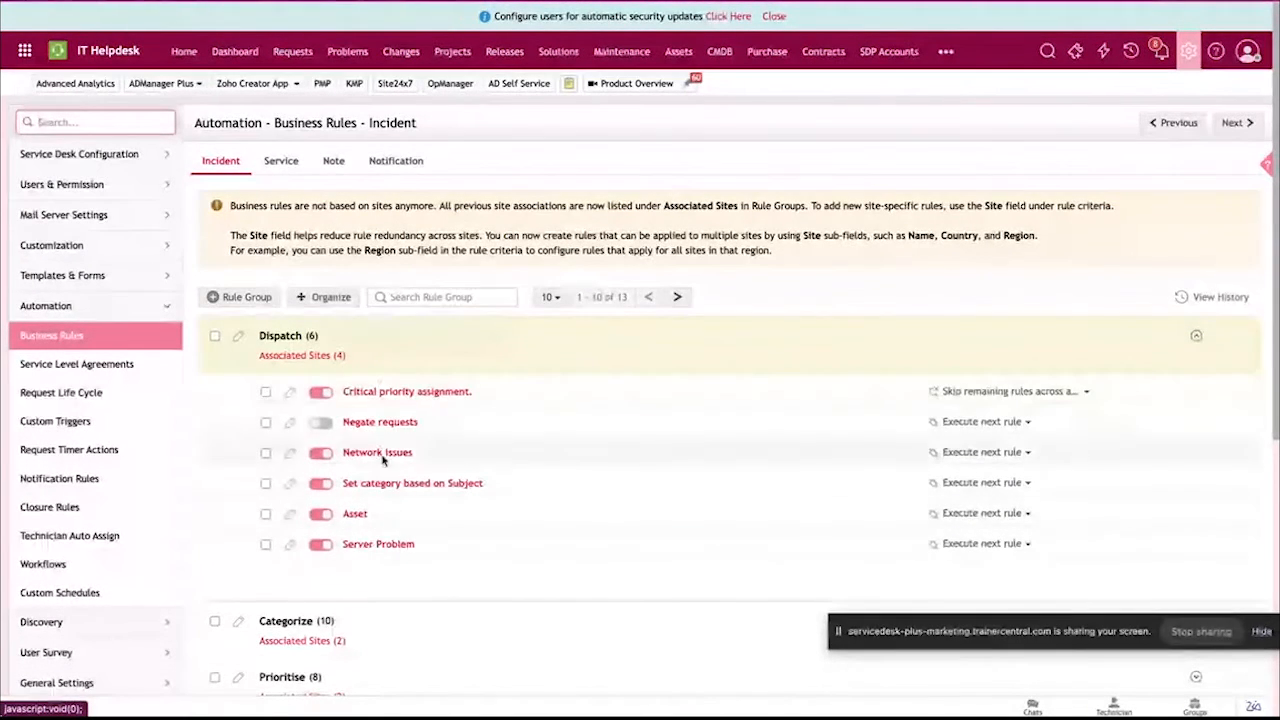
# Try the other cascade execution options of the Critical priority assignment rule, ending on Skip remaining rules across all groups
pyautogui.scroll(-1, 591, 361)
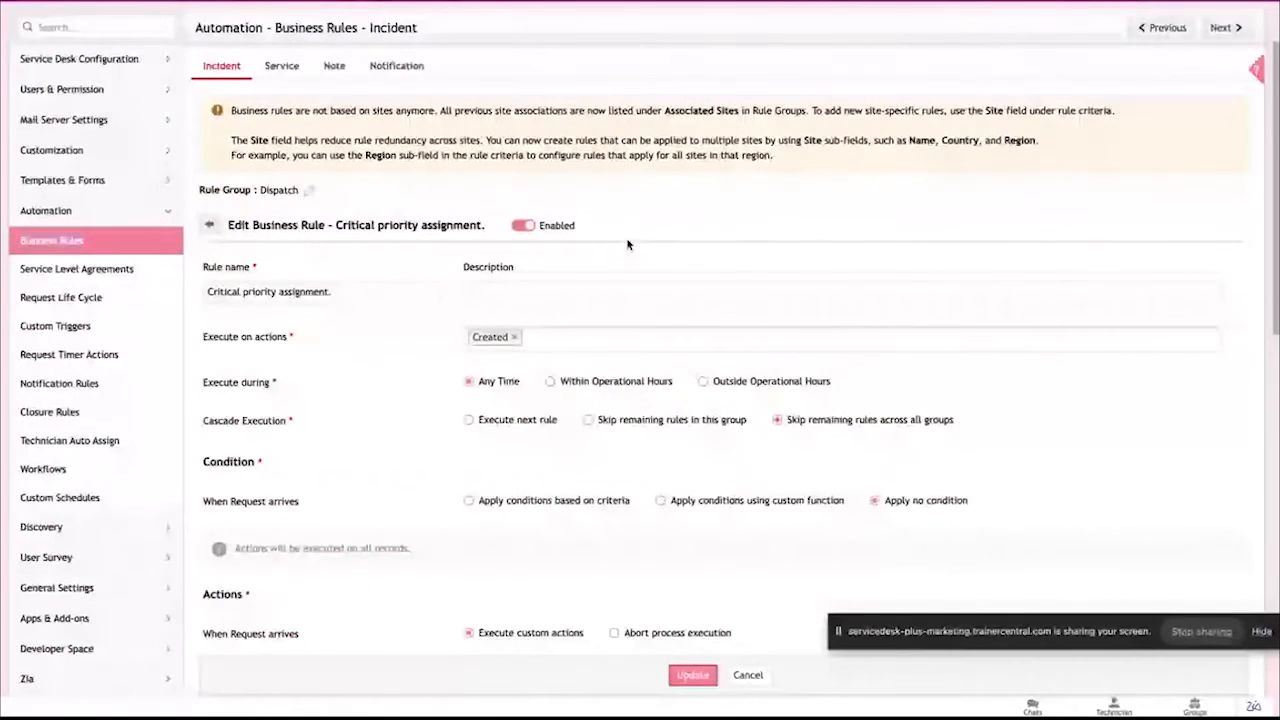
pyautogui.scroll(-1, 628, 244)
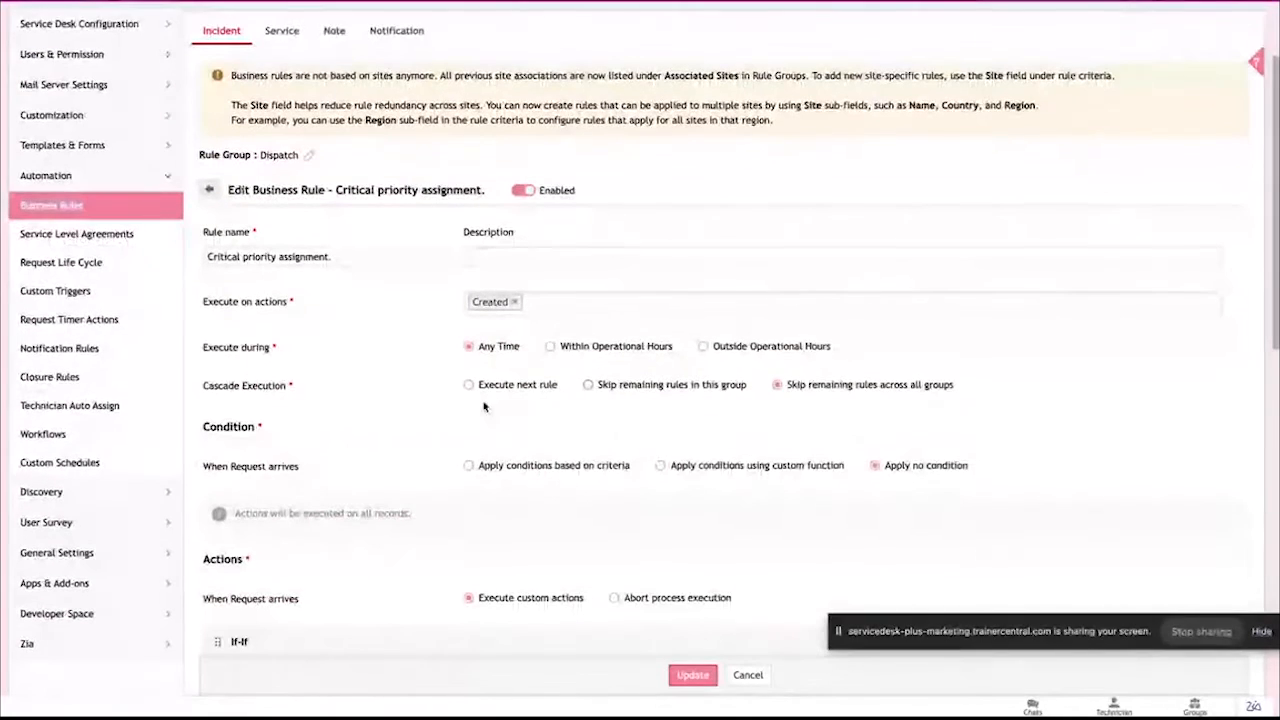
pyautogui.click(468, 384)
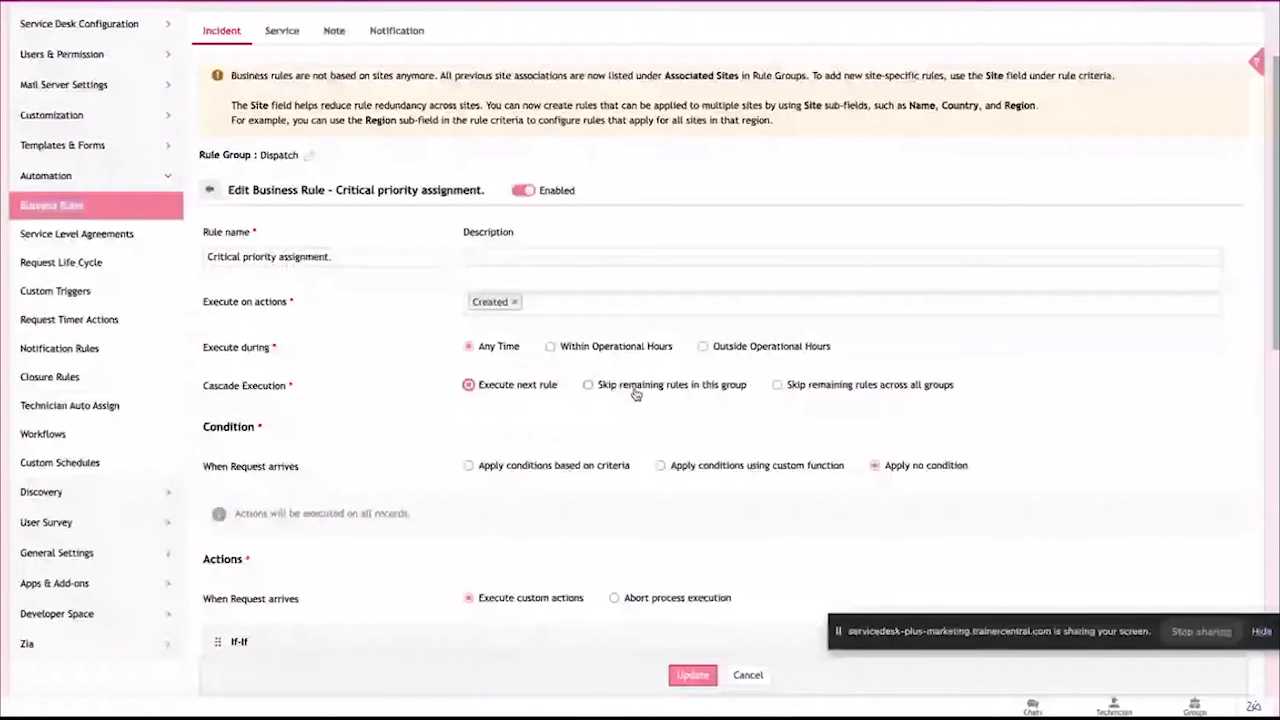
pyautogui.click(636, 394)
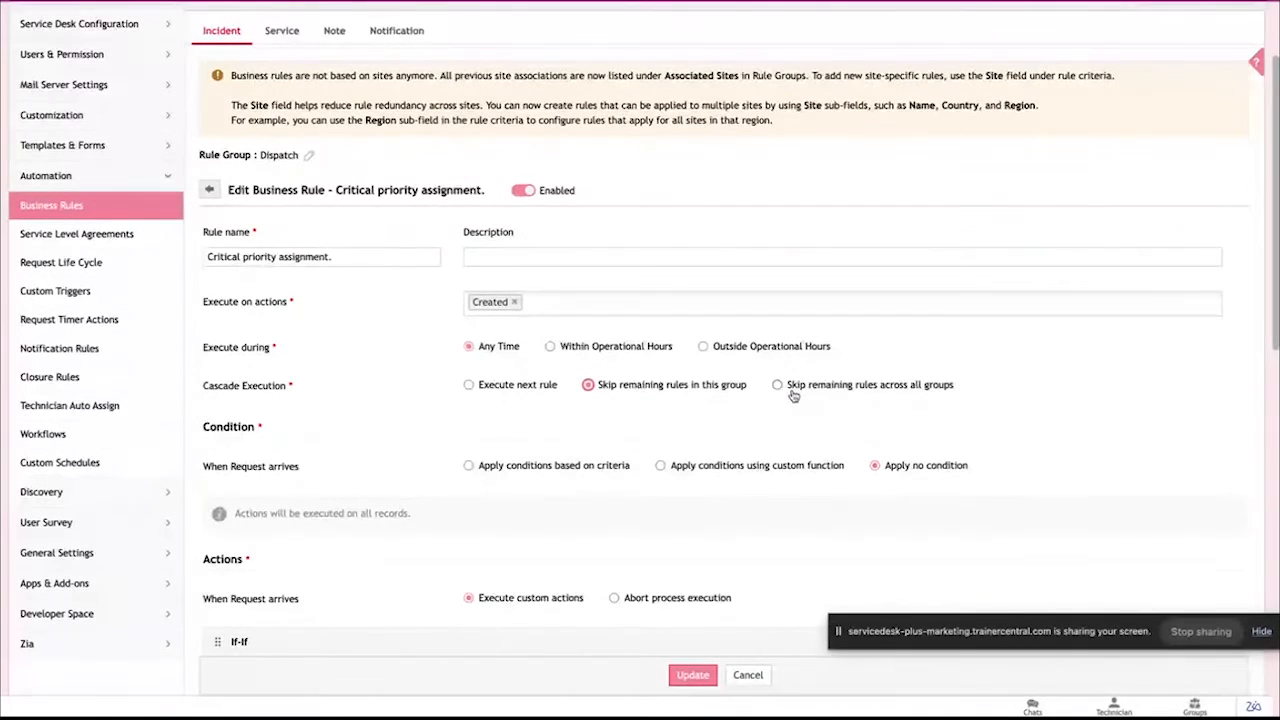
pyautogui.click(791, 390)
# Try a criteria-based condition for the rule, with Subject contains "Unable t"
pyautogui.click(470, 471)
pyautogui.scroll(-1, 455, 460)
pyautogui.click(442, 445)
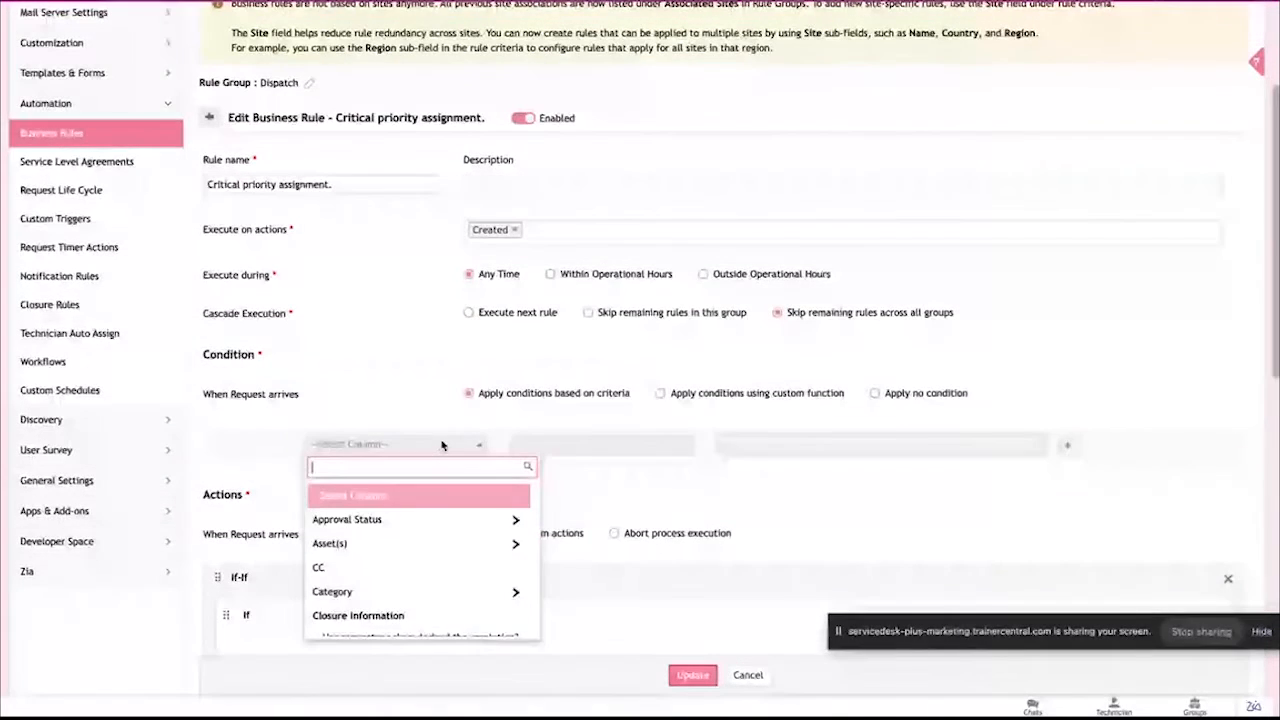
pyautogui.write('sube')
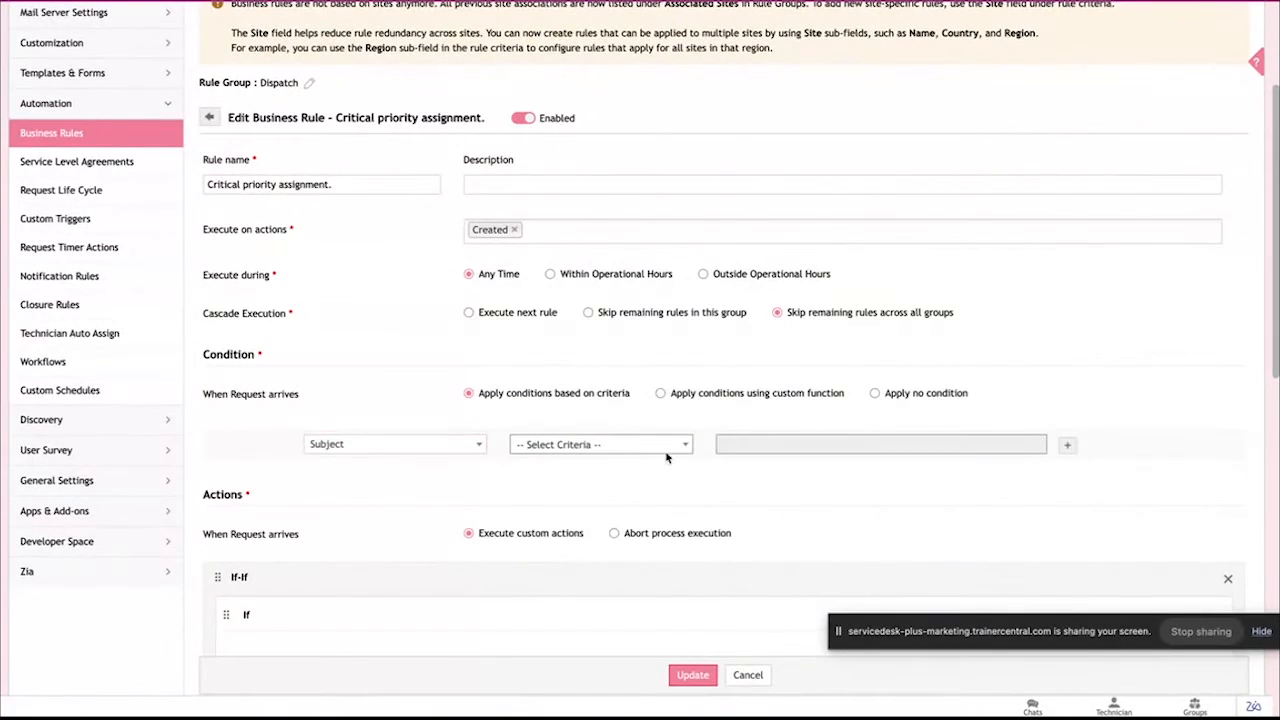
pyautogui.click(620, 445)
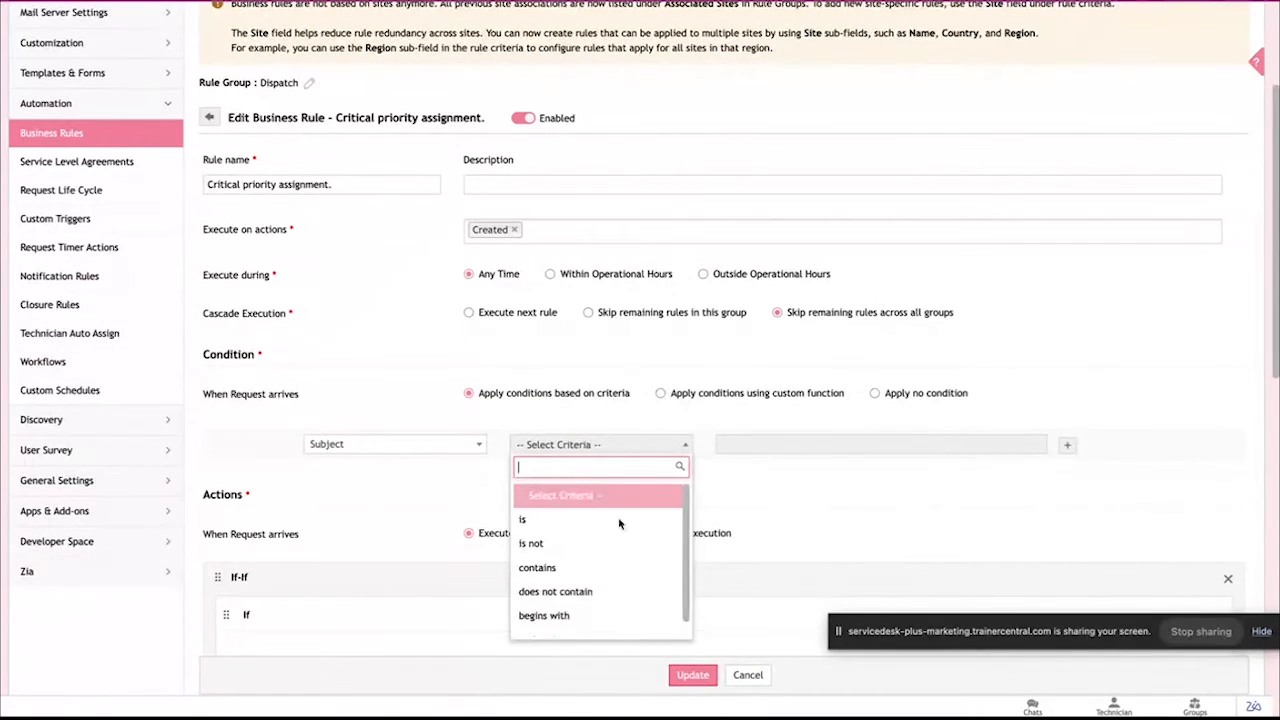
pyautogui.click(573, 568)
pyautogui.click(806, 451)
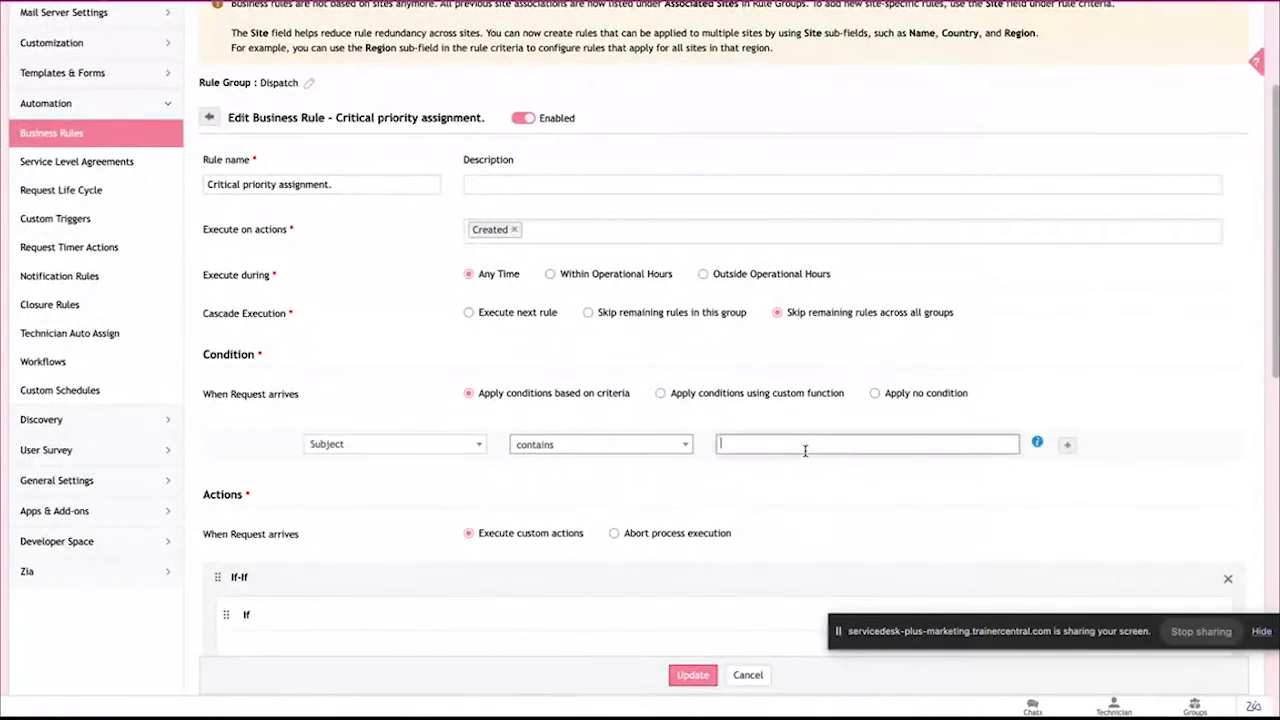
pyautogui.write('Unable t')
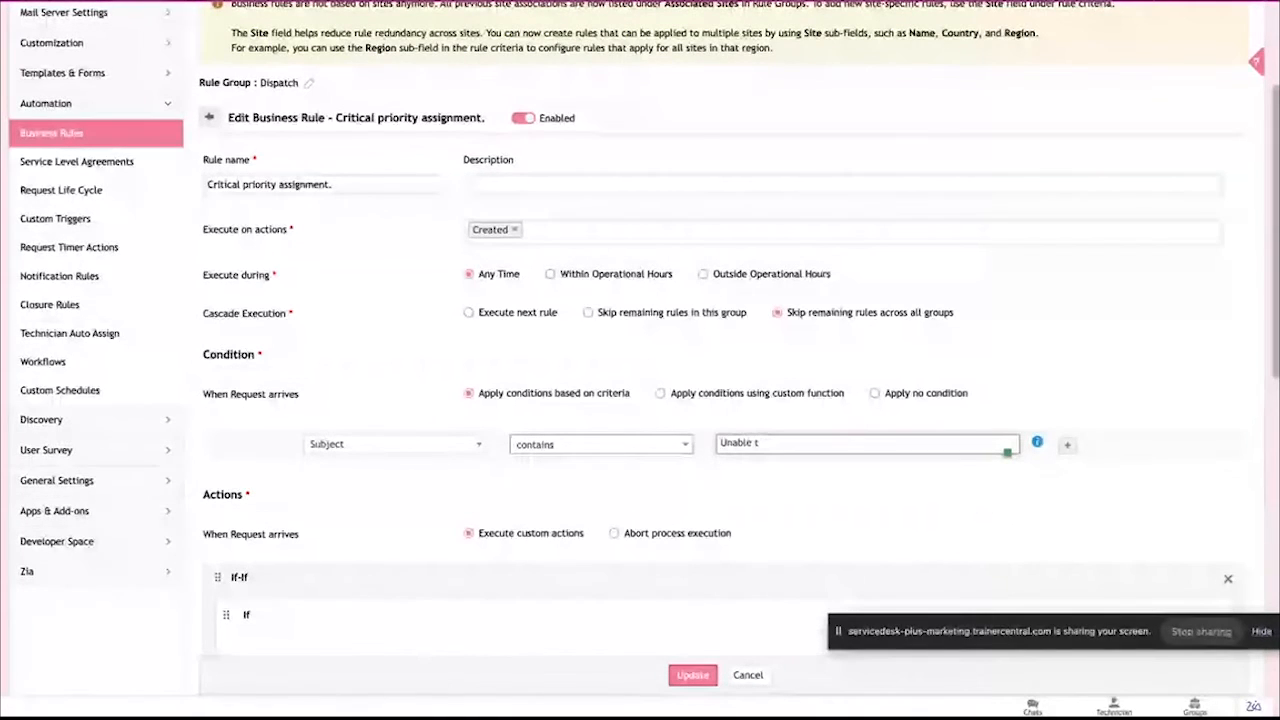
# Clear the Subject condition's text and set the rule back to Apply no condition
pyautogui.press('BackSpace')
pyautogui.press('BackSpace')
pyautogui.press('BackSpace')
pyautogui.press('BackSpace')
pyautogui.press('BackSpace')
pyautogui.press('BackSpace')
pyautogui.press('BackSpace')
pyautogui.press('BackSpace')
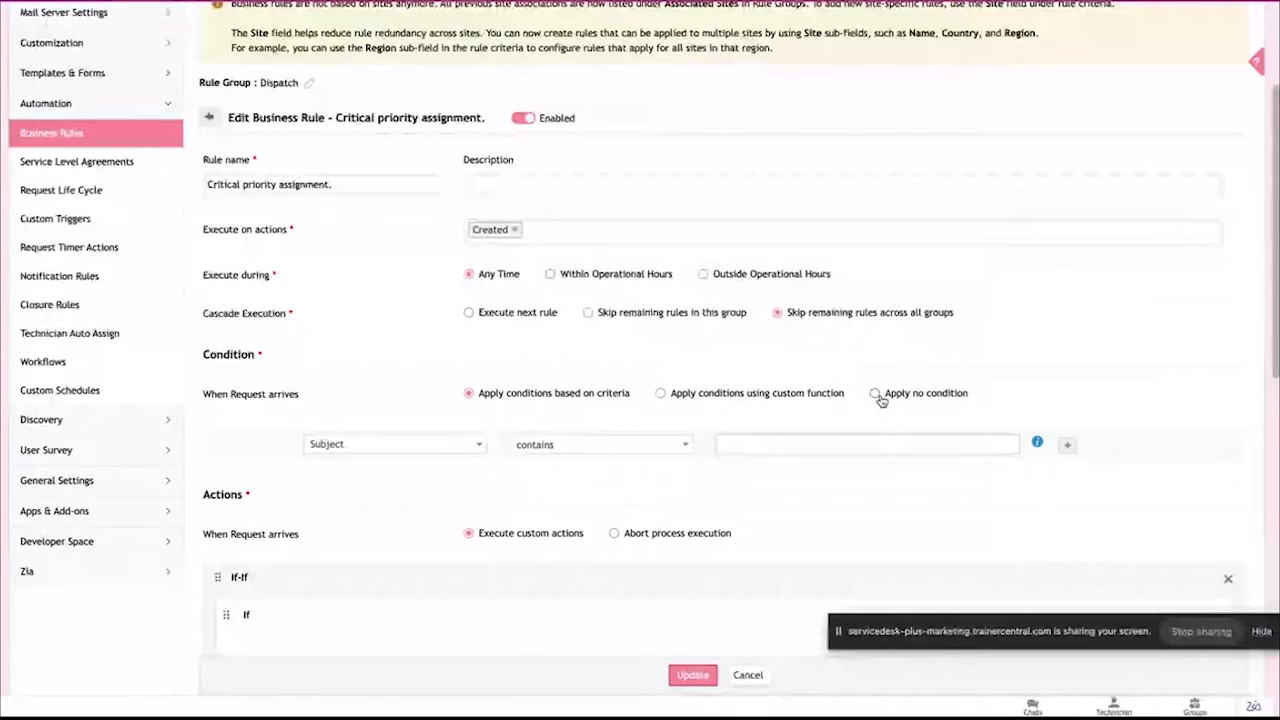
pyautogui.click(875, 393)
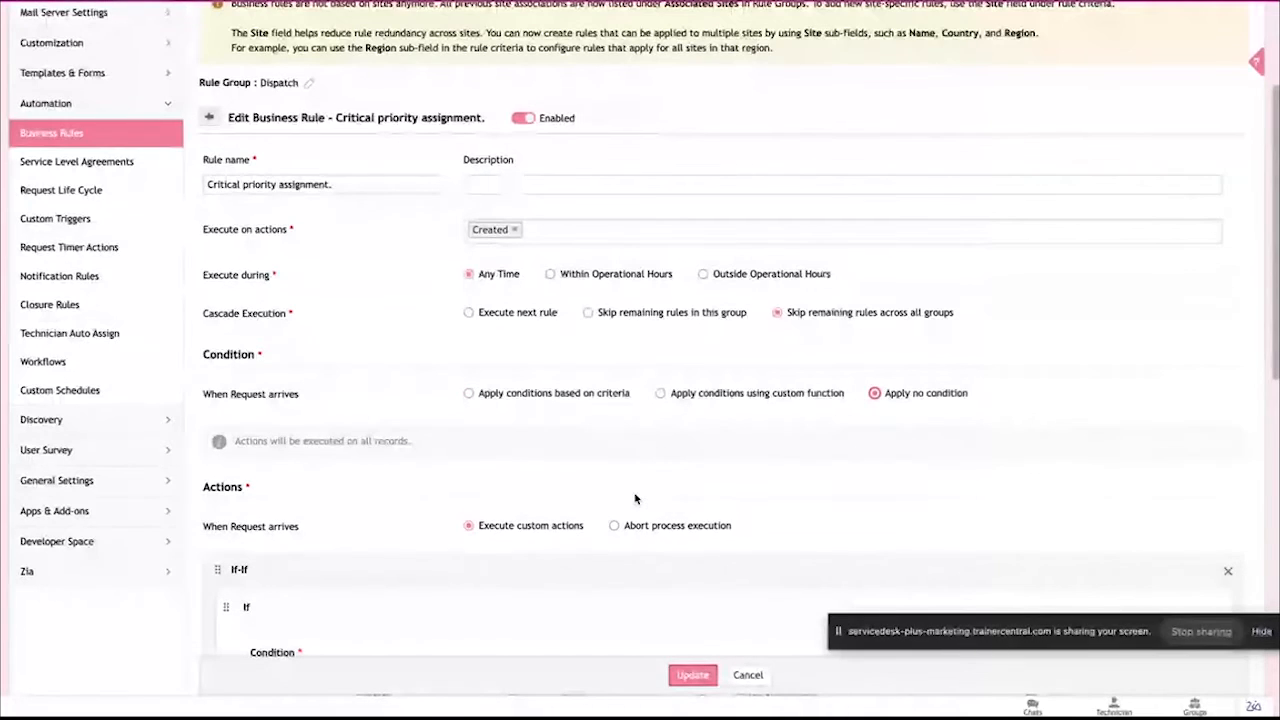
# Examine the rule's If-If custom actions, including the conditions and field updates of both If blocks
pyautogui.scroll(-1, 634, 498)
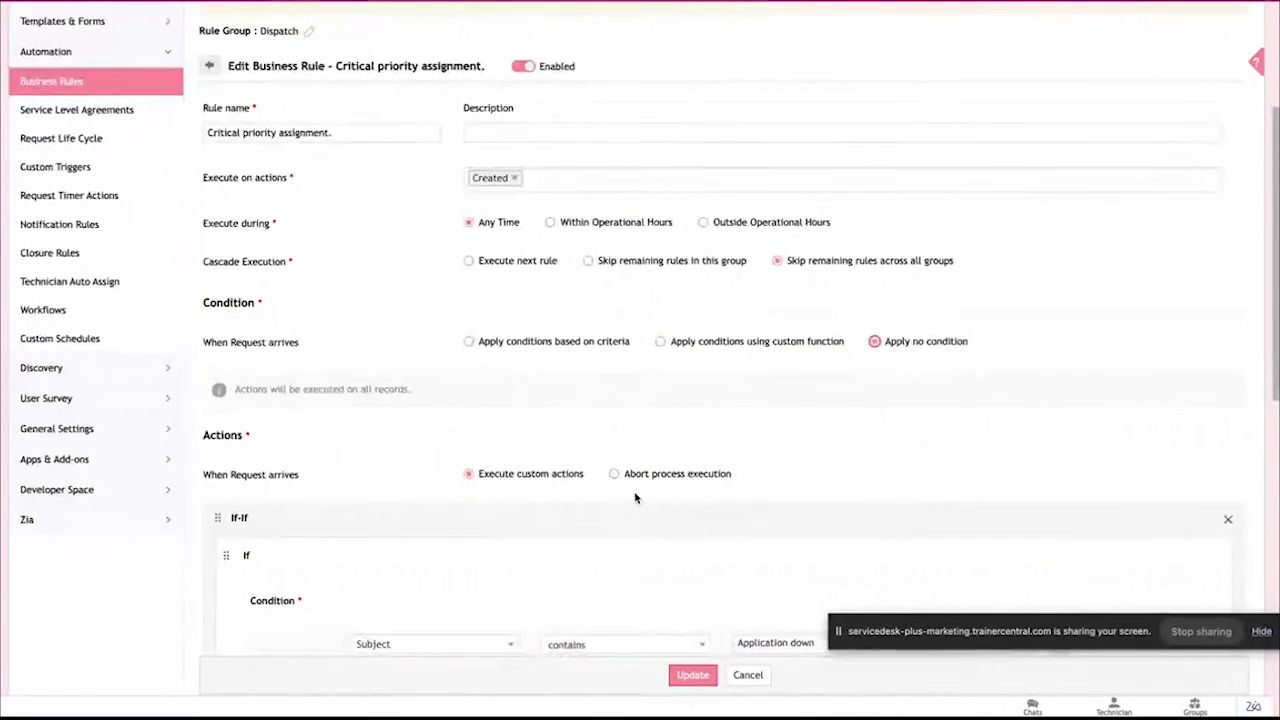
pyautogui.scroll(-2, 634, 498)
pyautogui.scroll(-8, 634, 498)
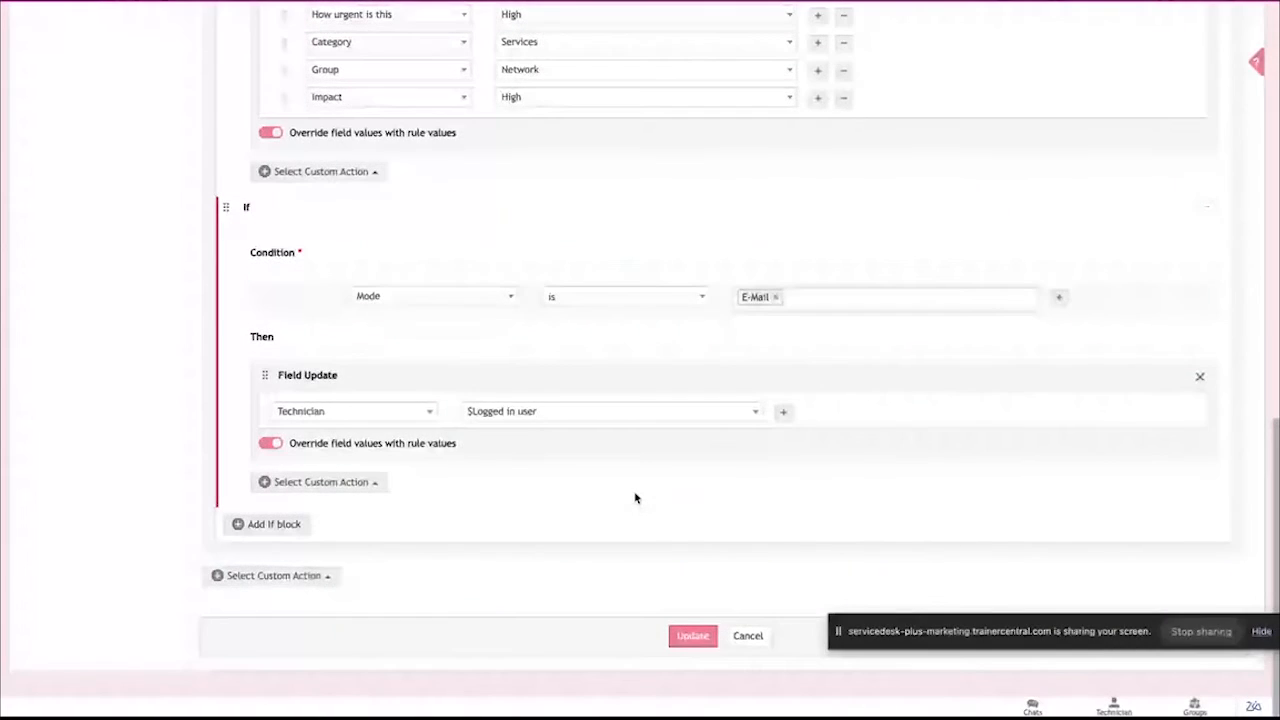
pyautogui.scroll(5, 523, 480)
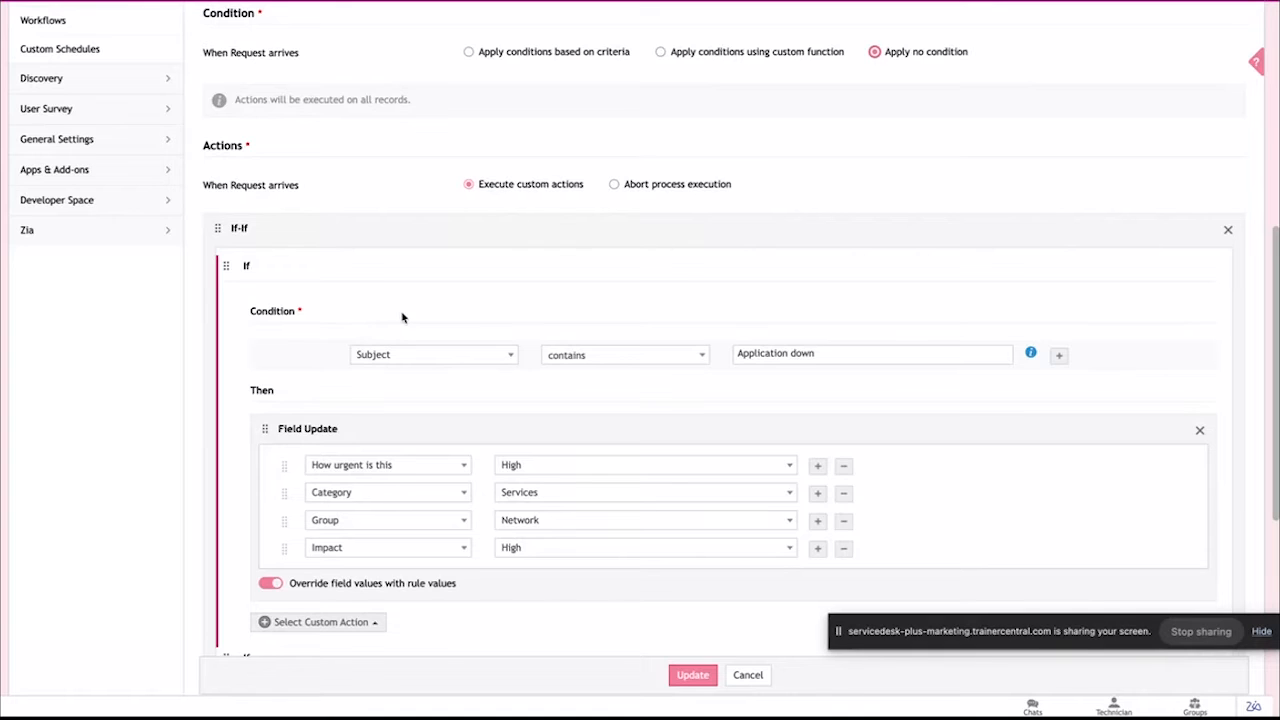
pyautogui.scroll(-5, 432, 332)
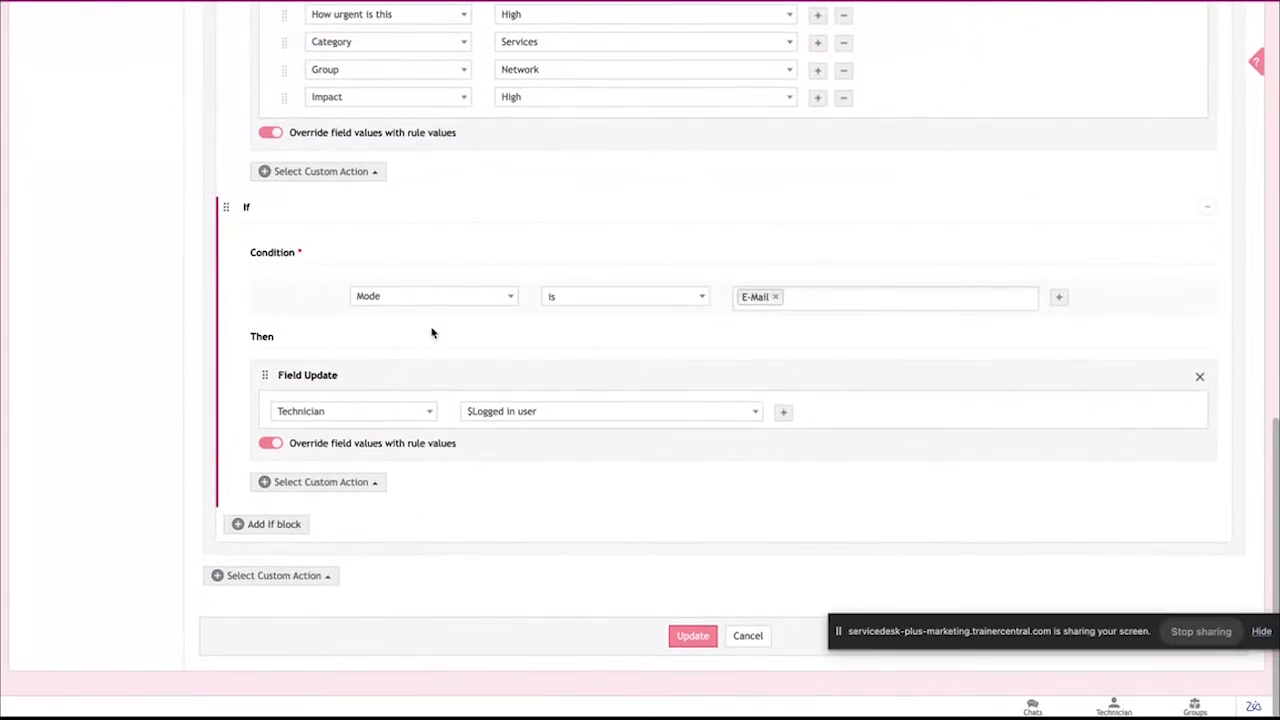
# Add a Field Update action below the If-If block and choose Category as its column, without selecting a value
pyautogui.click(323, 586)
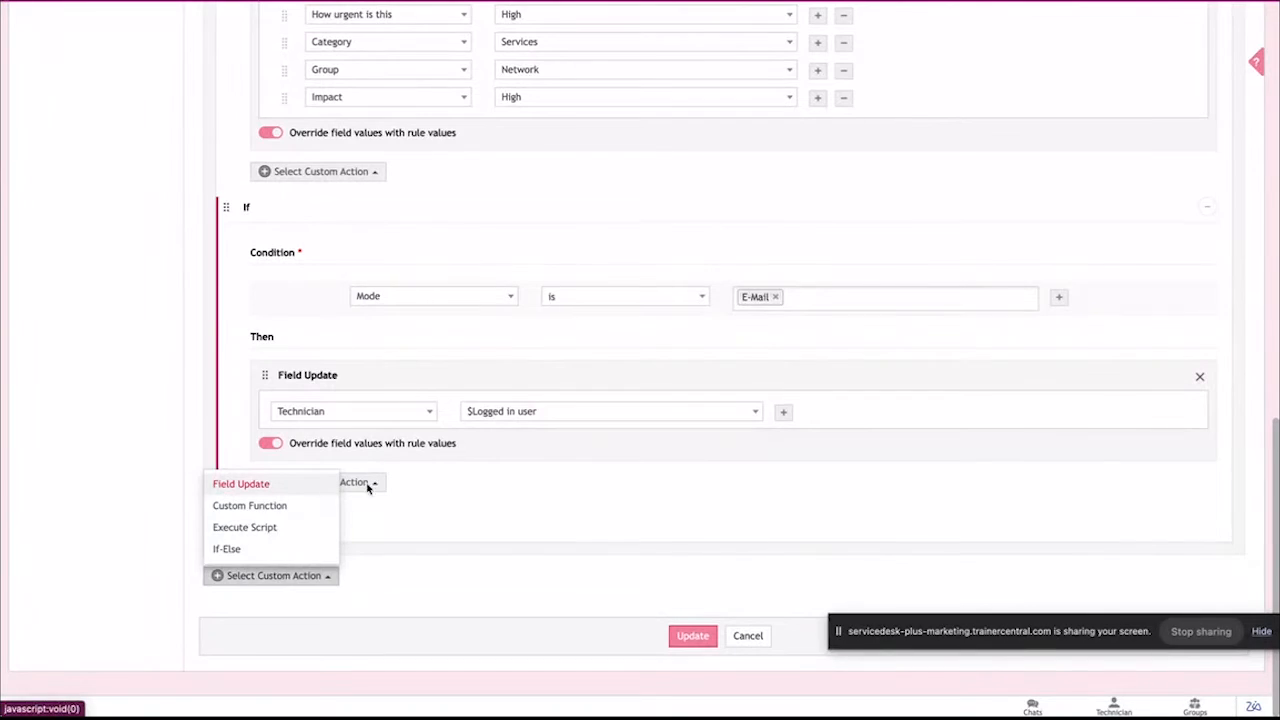
pyautogui.click(309, 487)
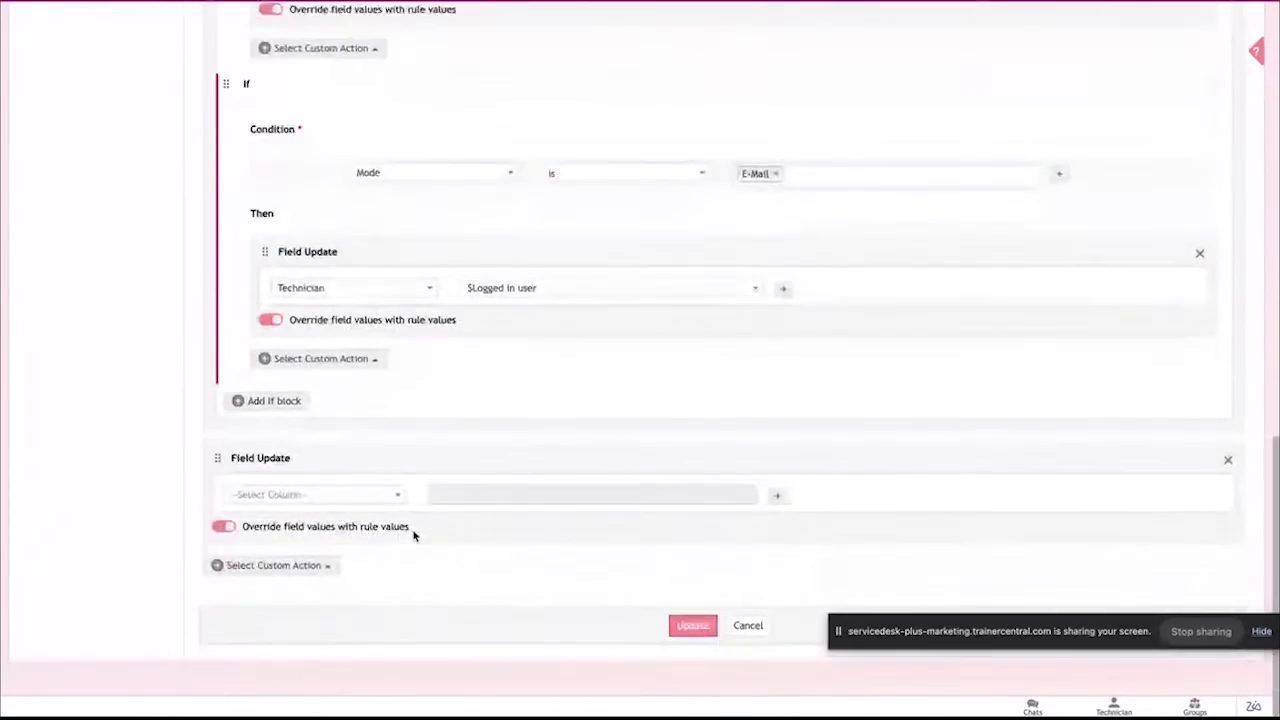
pyautogui.click(363, 503)
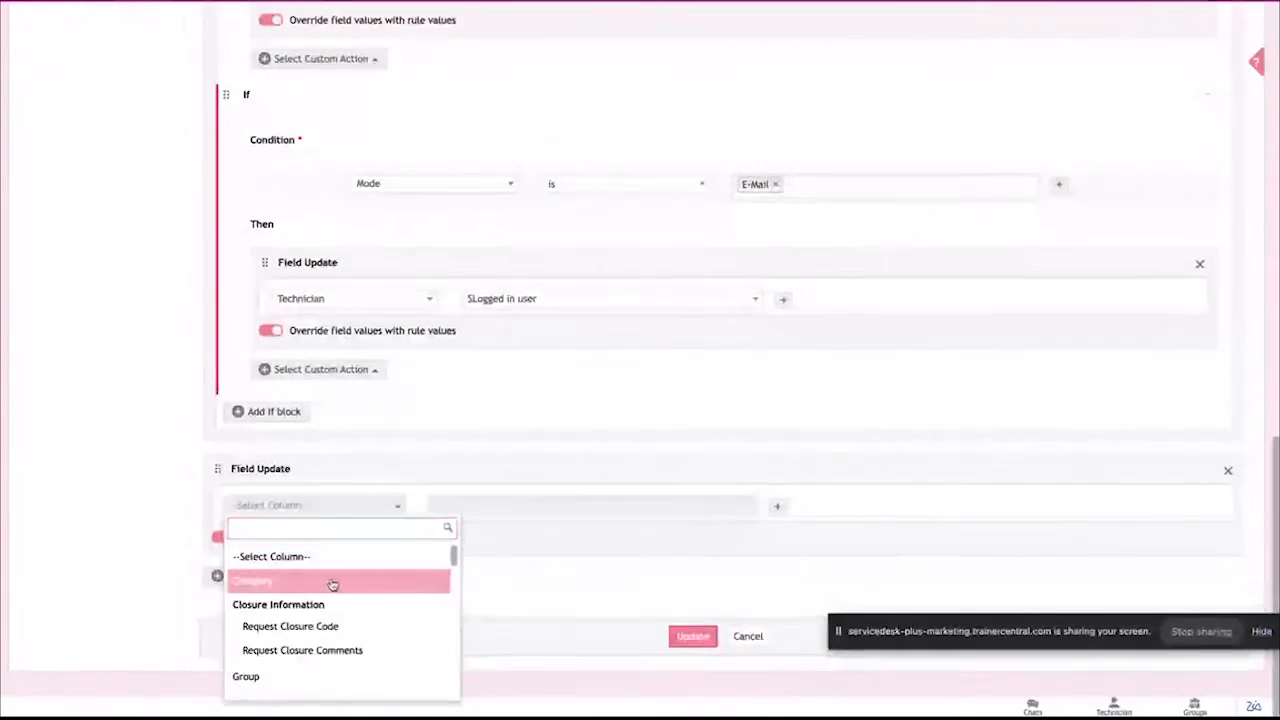
pyautogui.click(333, 582)
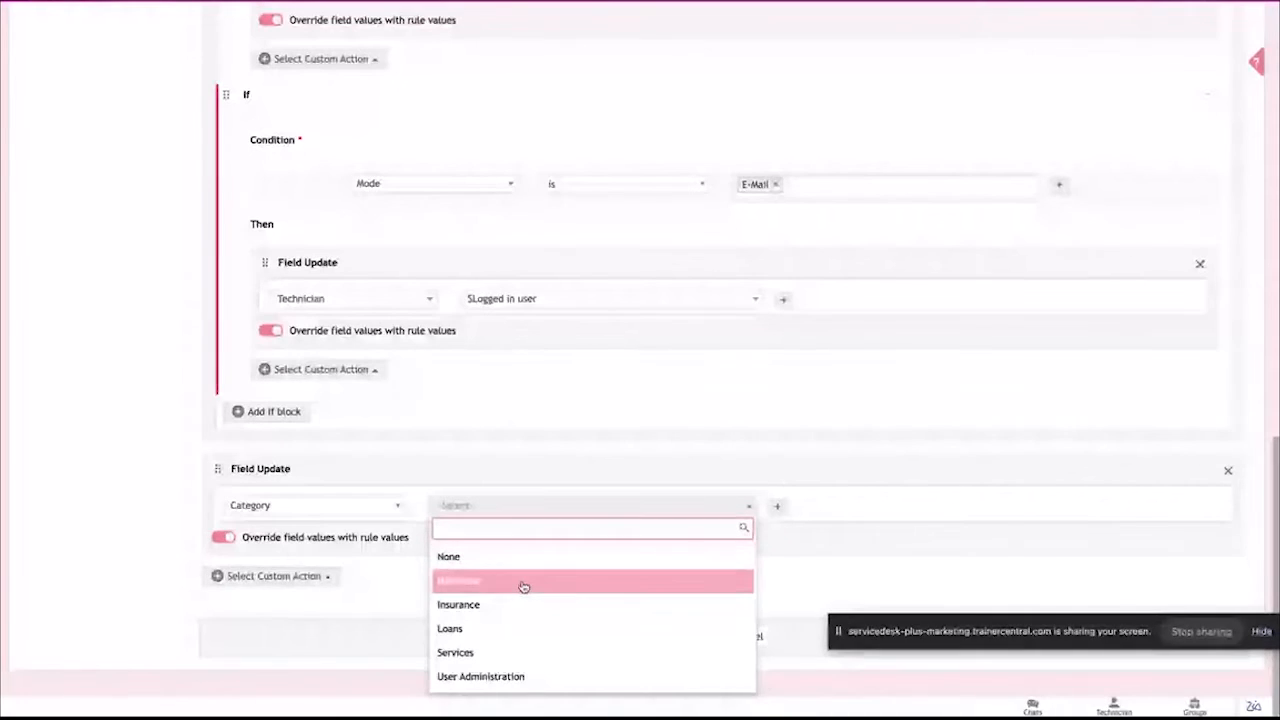
pyautogui.click(383, 606)
# Look through the custom action types available for the rule, such as Custom Function, Execute Script and If-Else
pyautogui.click(297, 578)
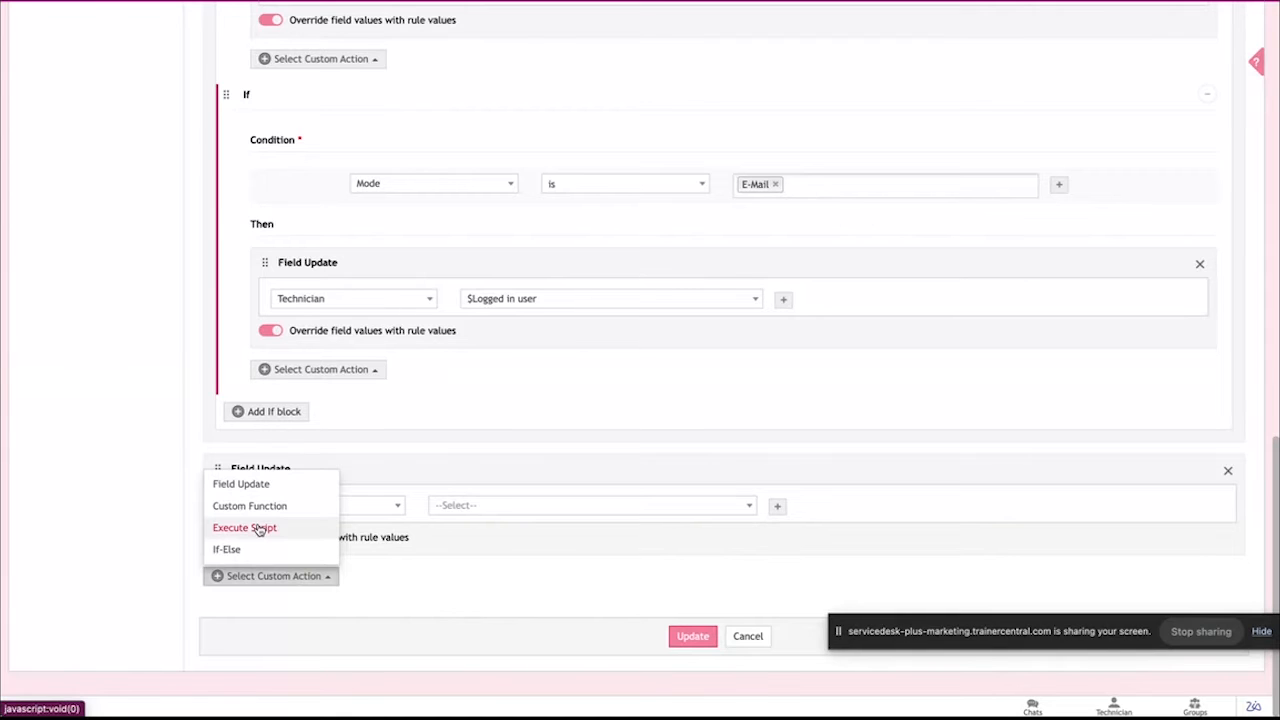
pyautogui.scroll(5, 411, 423)
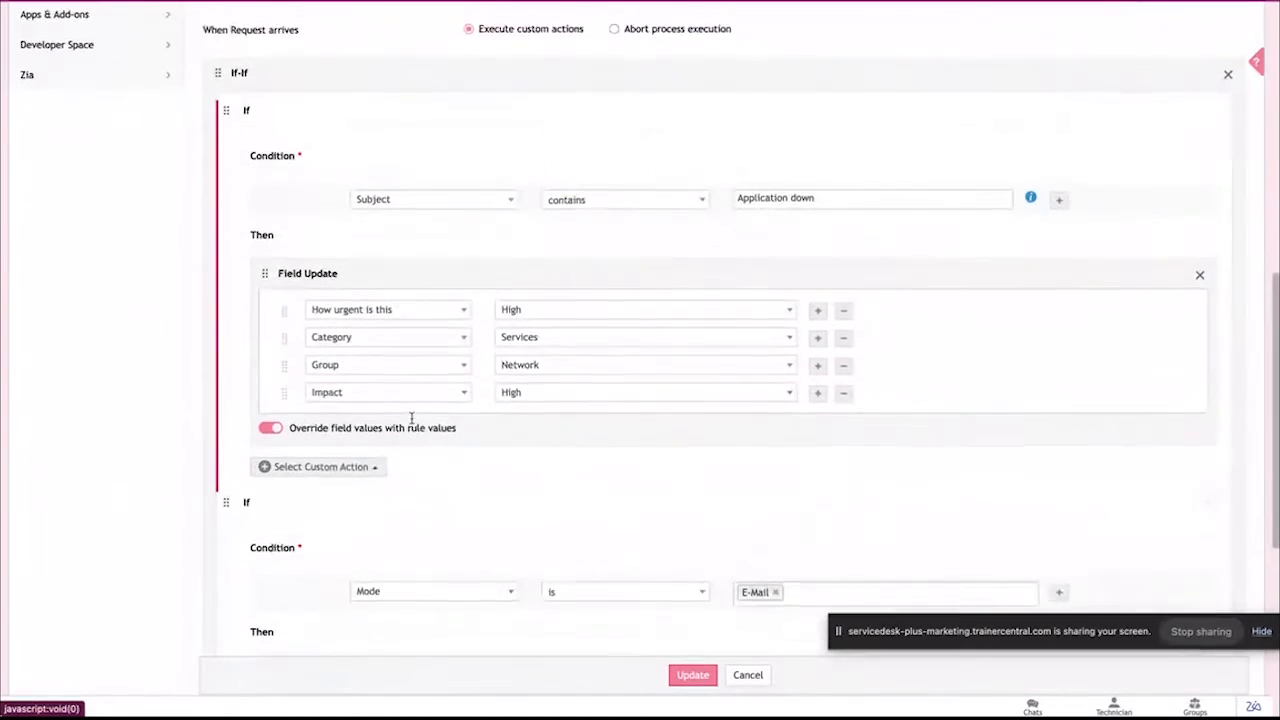
pyautogui.scroll(-5, 411, 423)
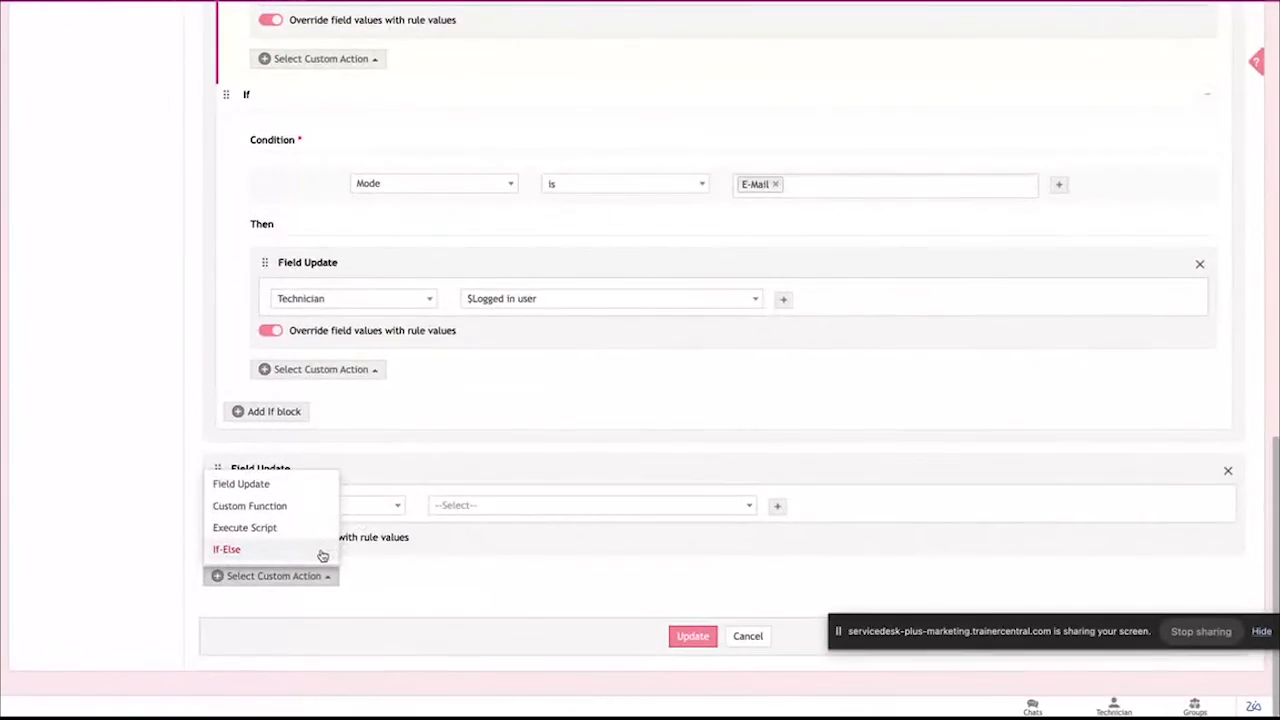
pyautogui.click(496, 595)
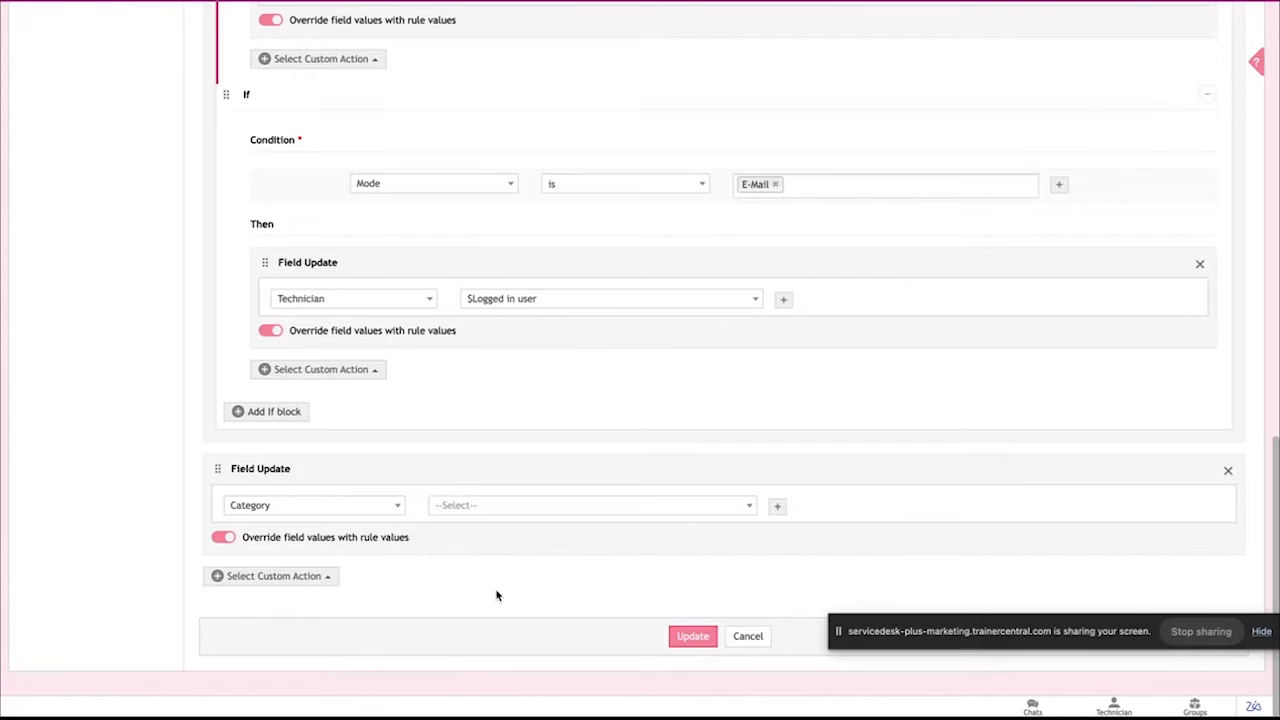
# Review how the Subject and Mode conditions in the two If blocks relate to their field updates
pyautogui.scroll(5, 548, 400)
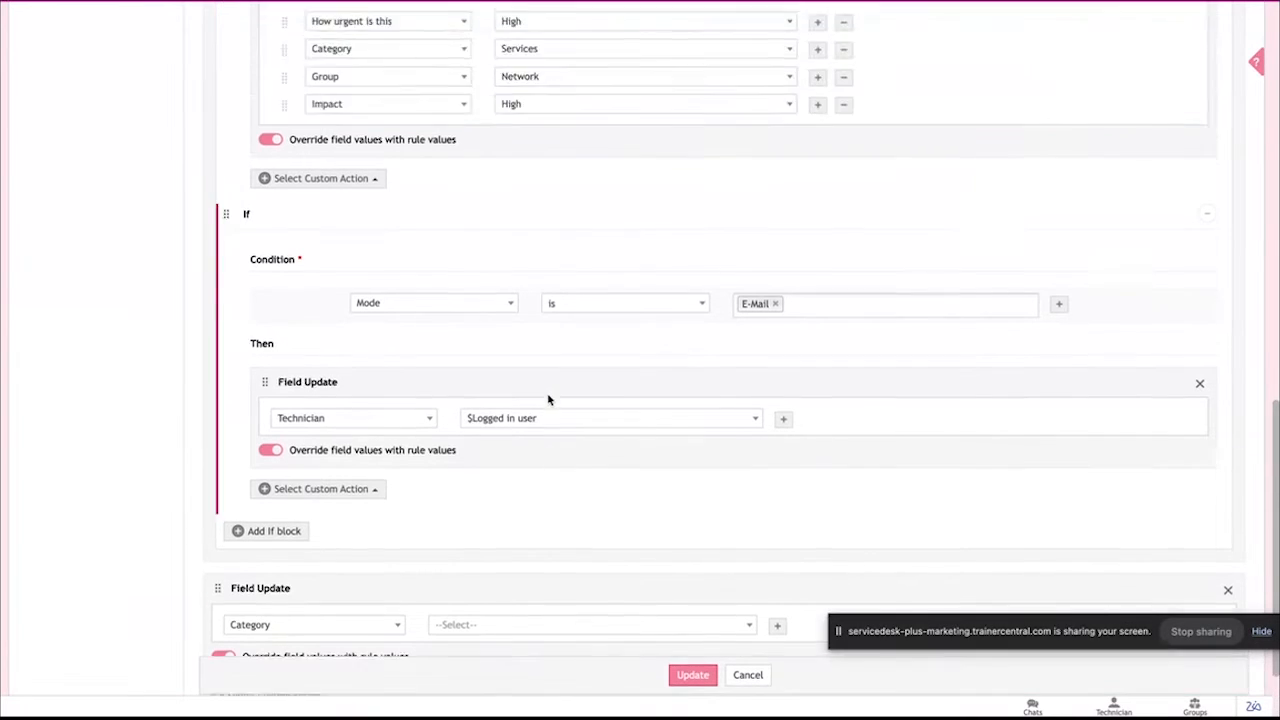
pyautogui.scroll(1, 548, 400)
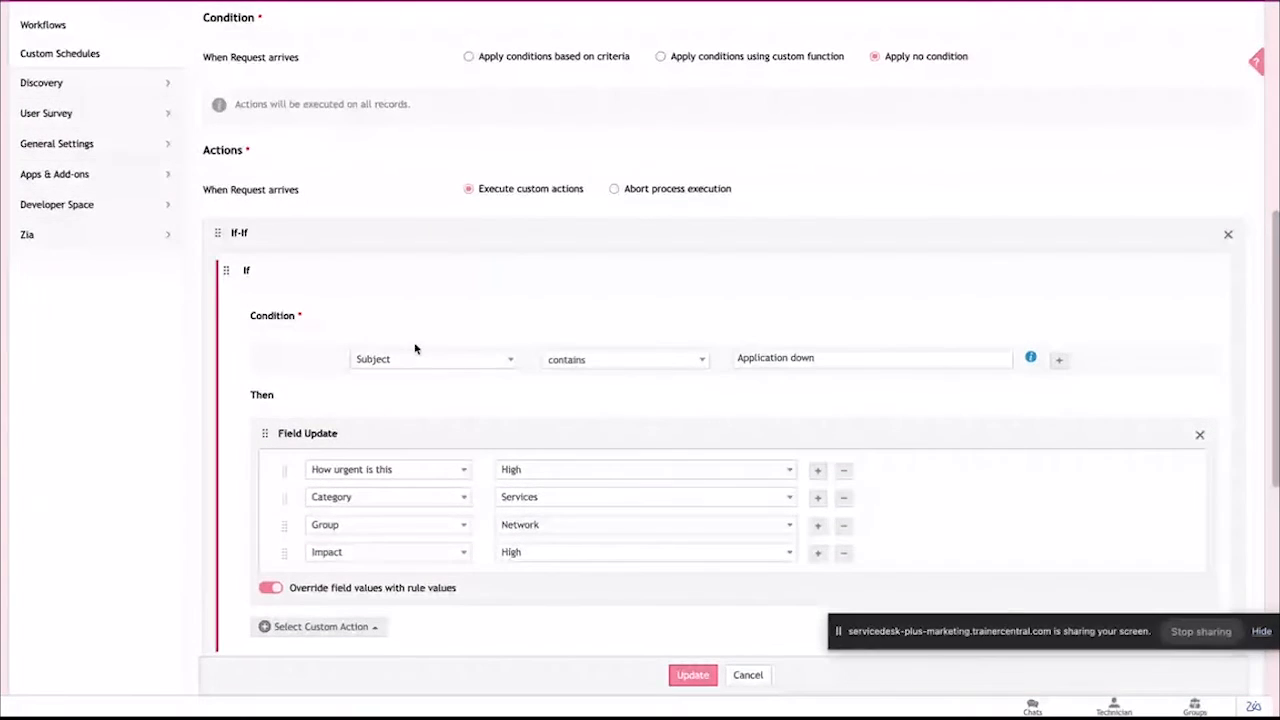
pyautogui.scroll(-1, 415, 348)
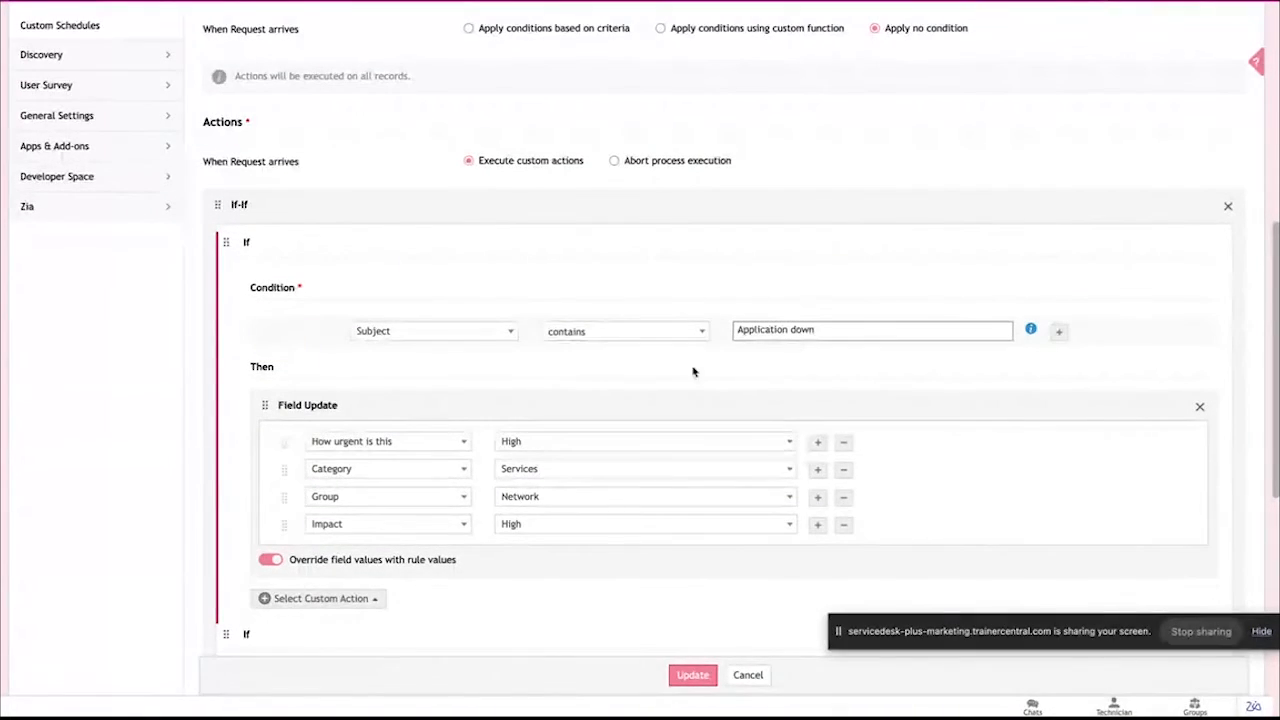
pyautogui.scroll(-2, 691, 369)
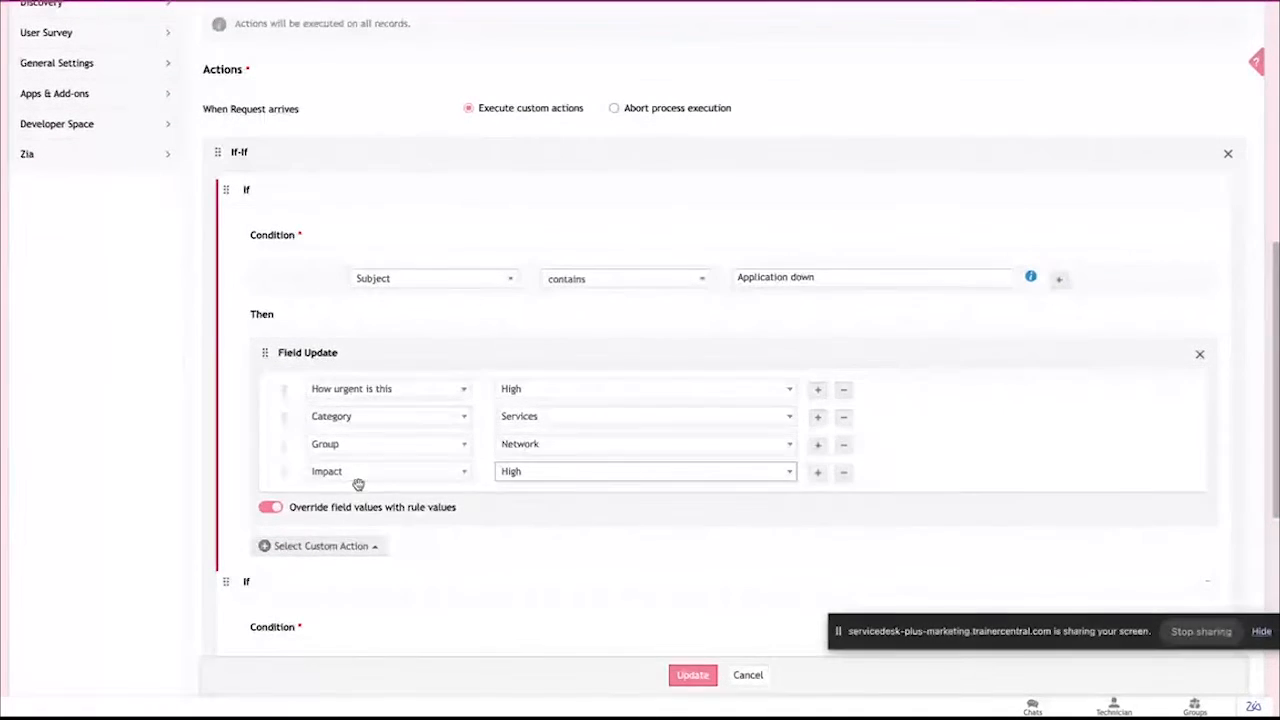
pyautogui.scroll(-3, 362, 500)
pyautogui.scroll(-1, 362, 502)
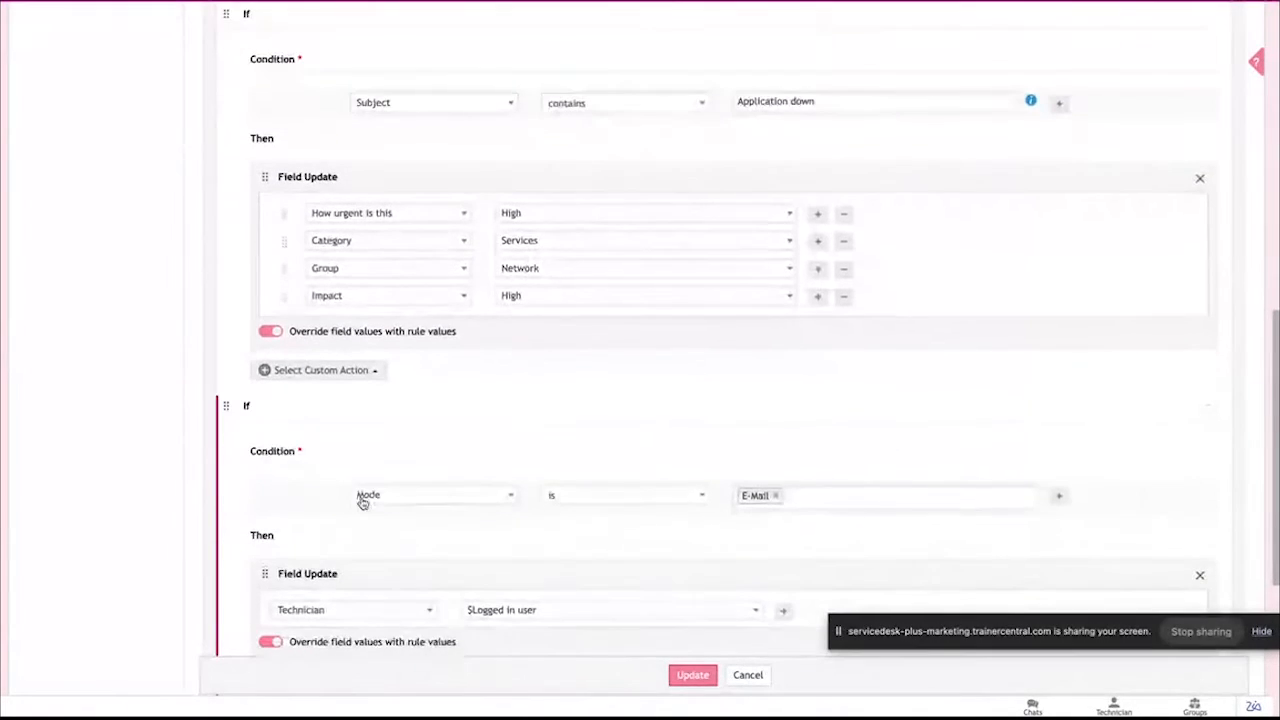
pyautogui.scroll(-1, 740, 510)
pyautogui.scroll(-1, 778, 522)
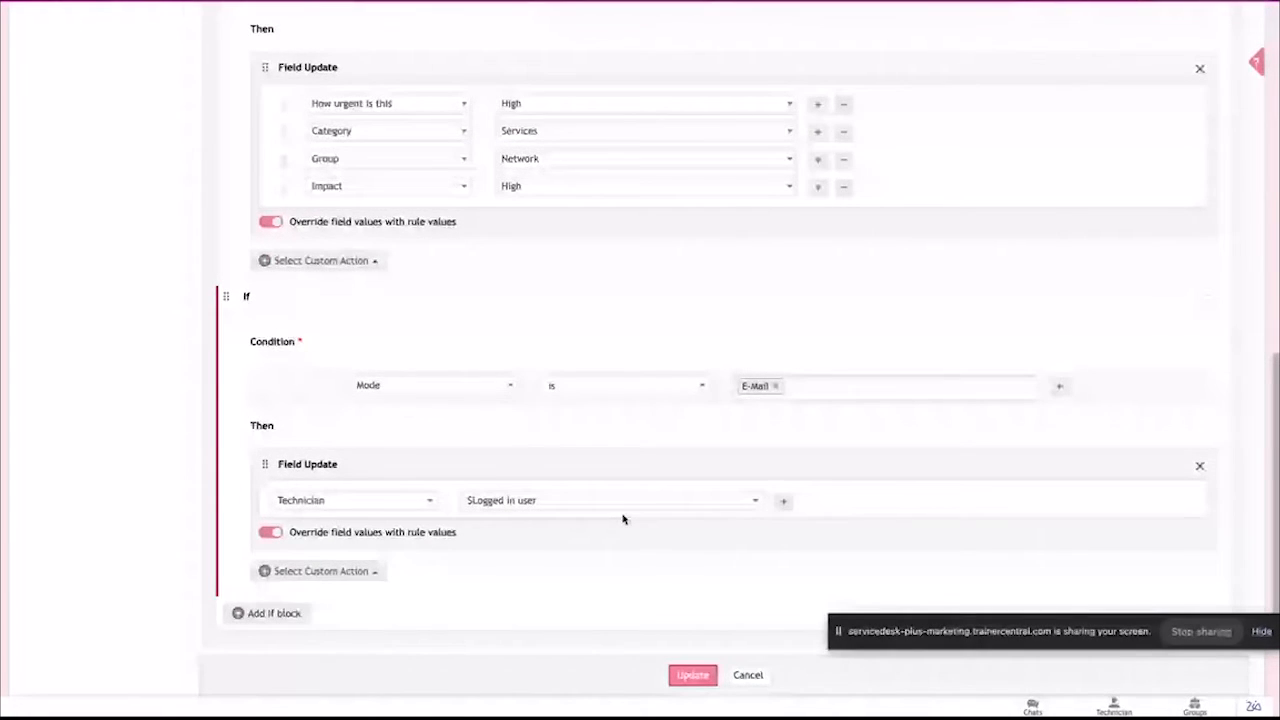
# Close the Critical priority assignment rule without updating it and look over the incident rule groups
pyautogui.click(746, 676)
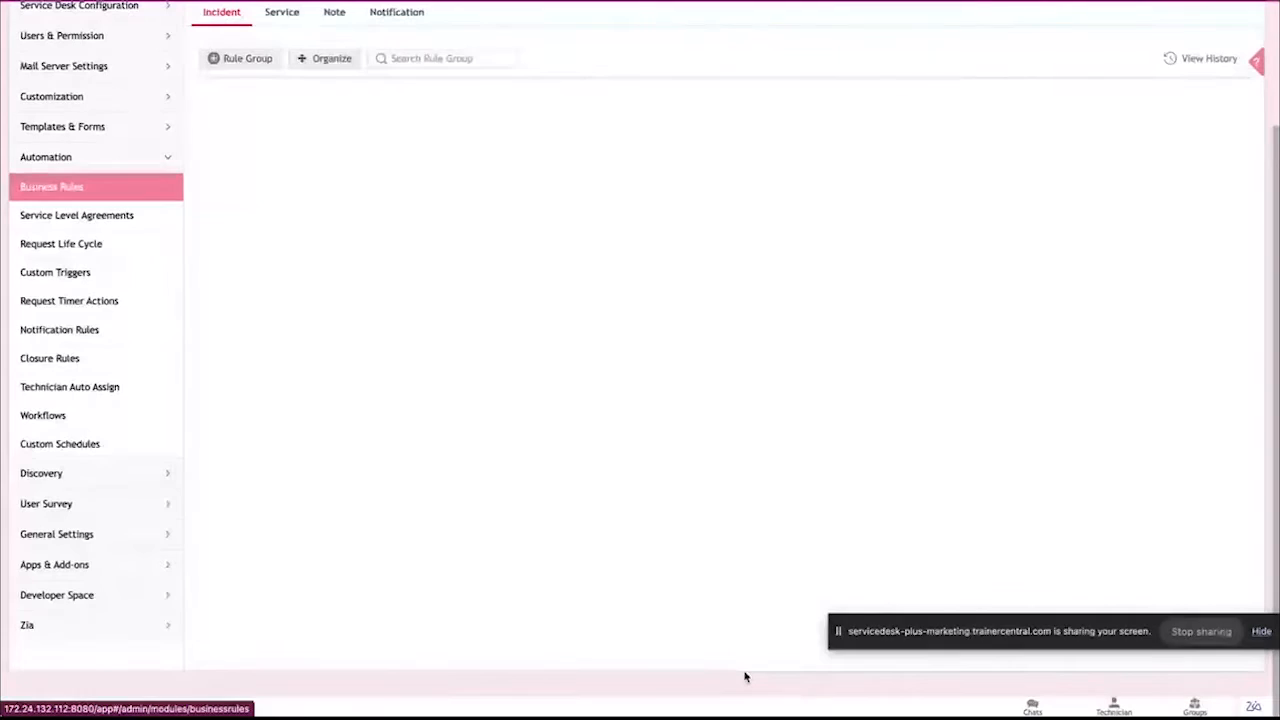
pyautogui.scroll(-3, 744, 677)
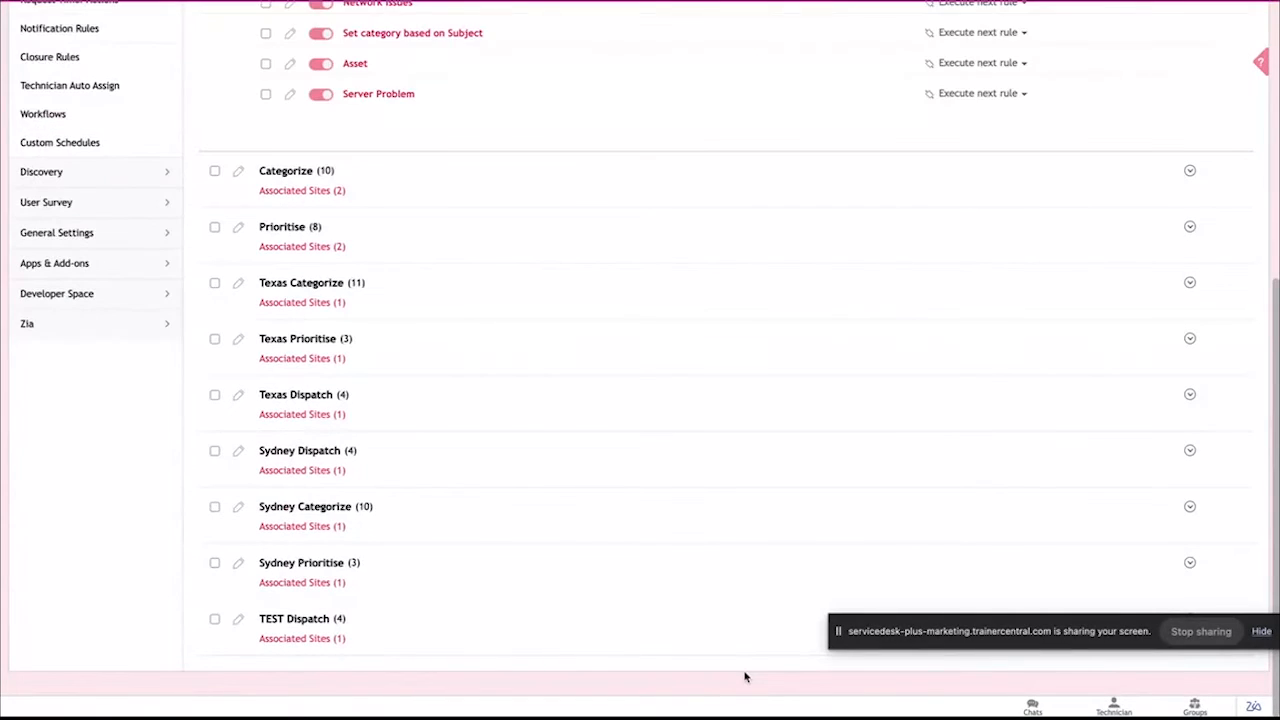
pyautogui.scroll(5, 578, 500)
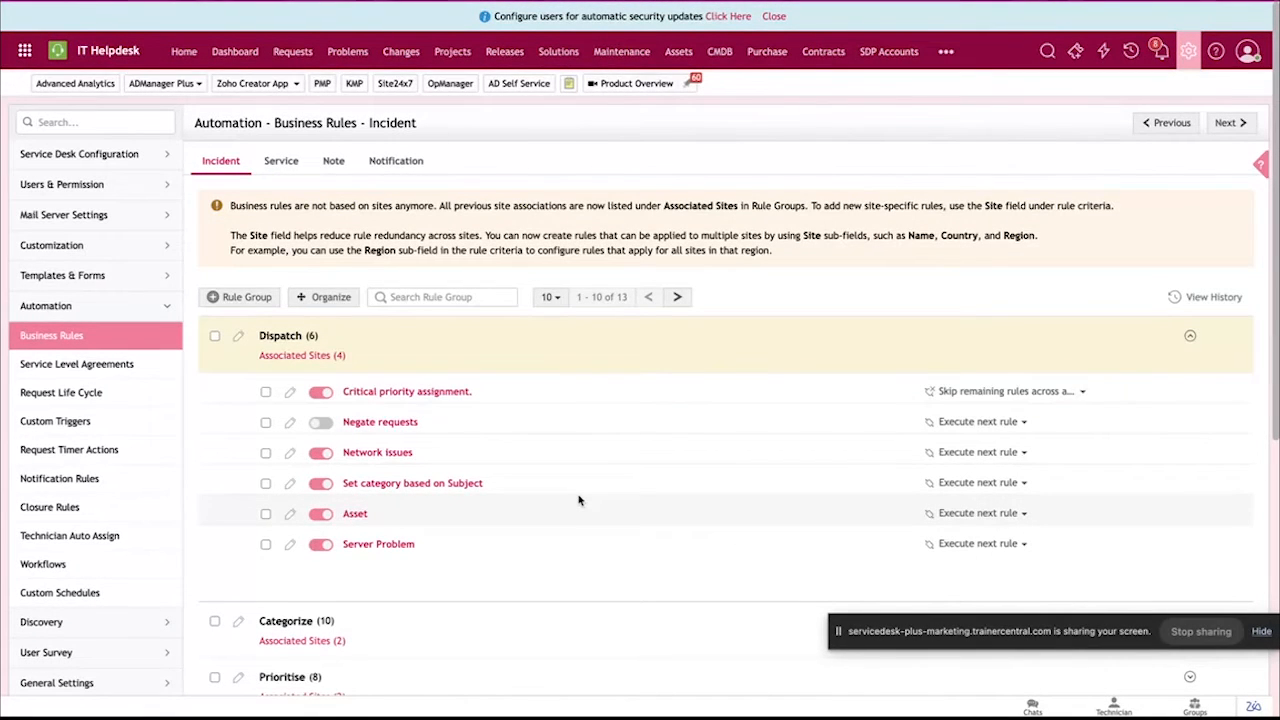
# Open the Negate requests rule in the Dispatch group and review its Subject condition, Abort process execution action and negate reason
pyautogui.click(381, 422)
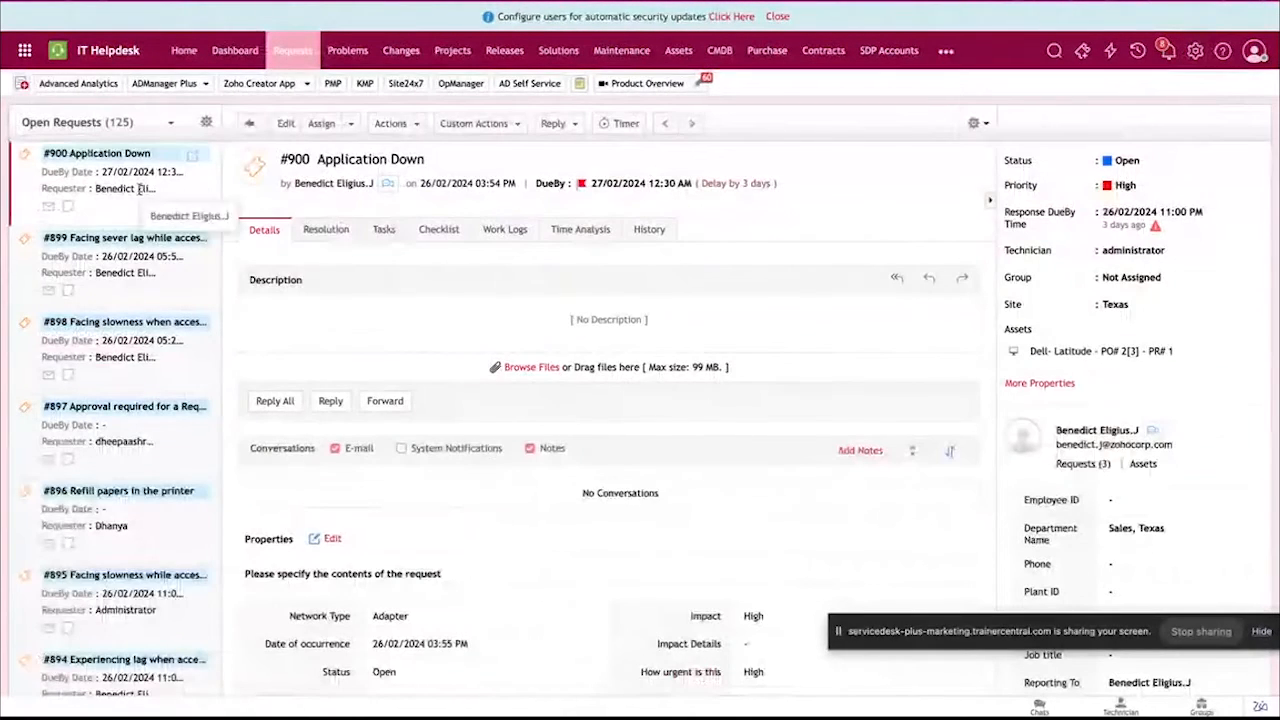
pyautogui.scroll(1, 133, 238)
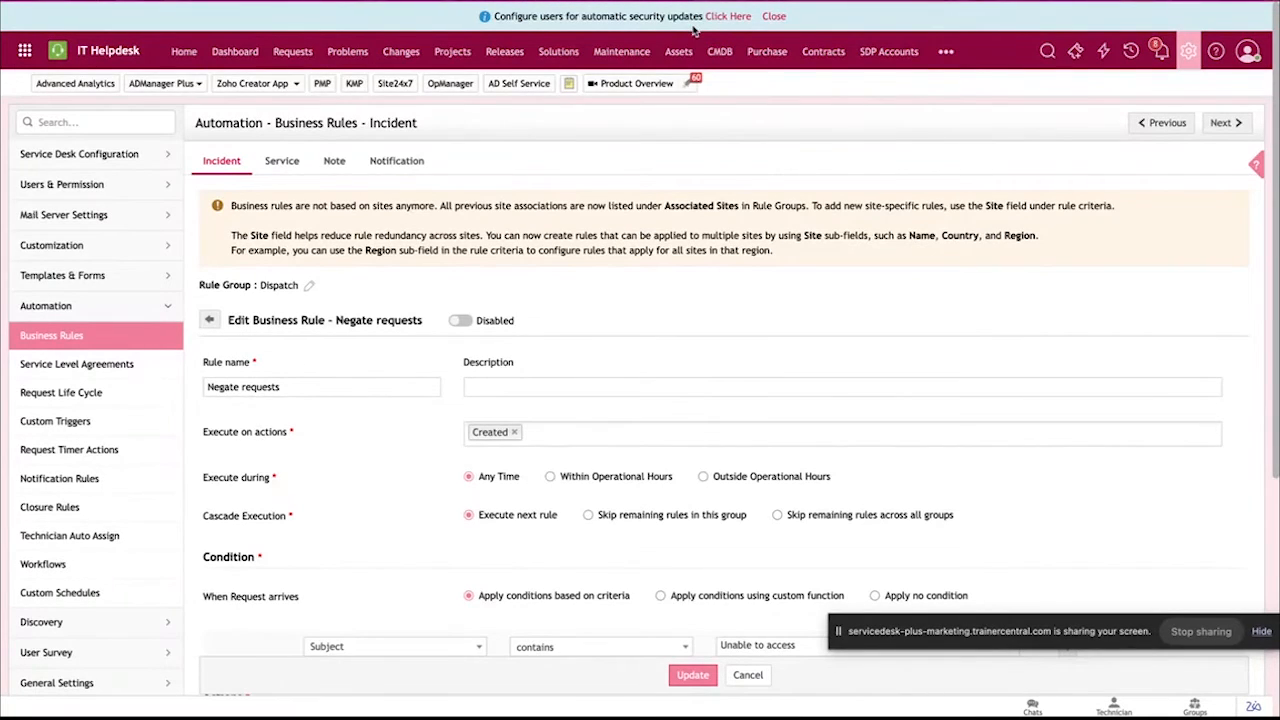
pyautogui.scroll(-5, 730, 65)
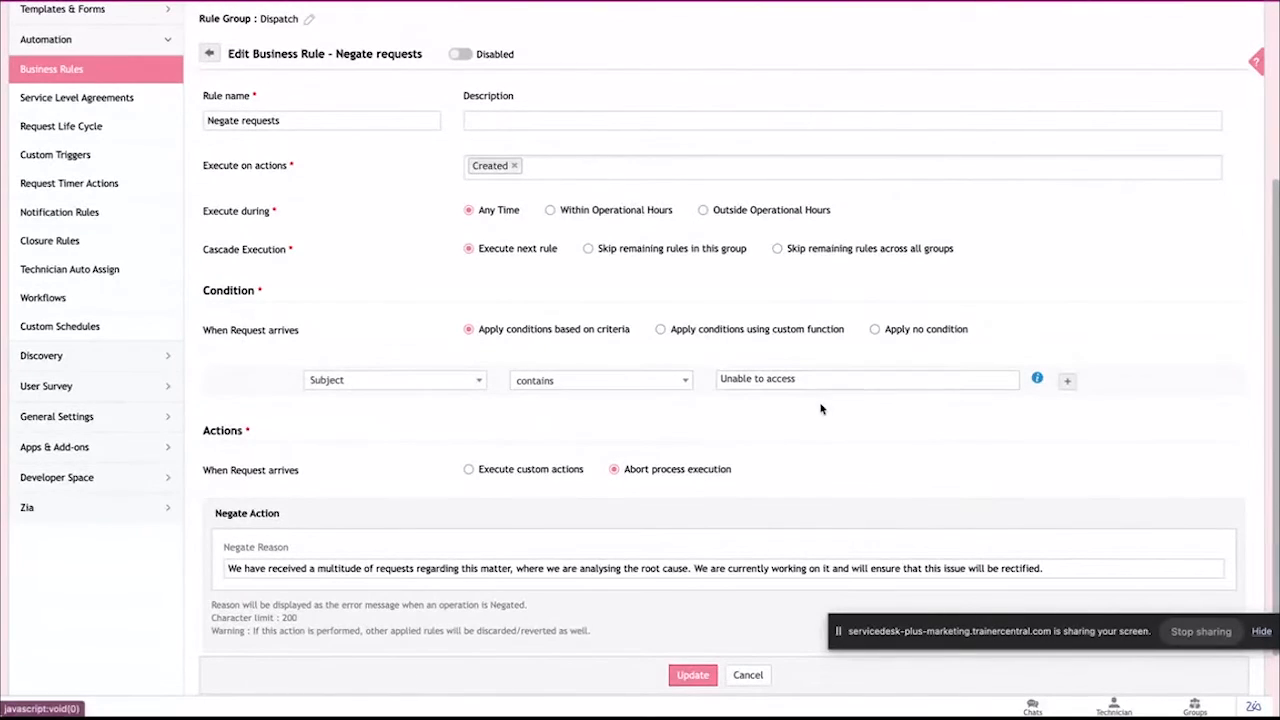
pyautogui.scroll(-1, 773, 402)
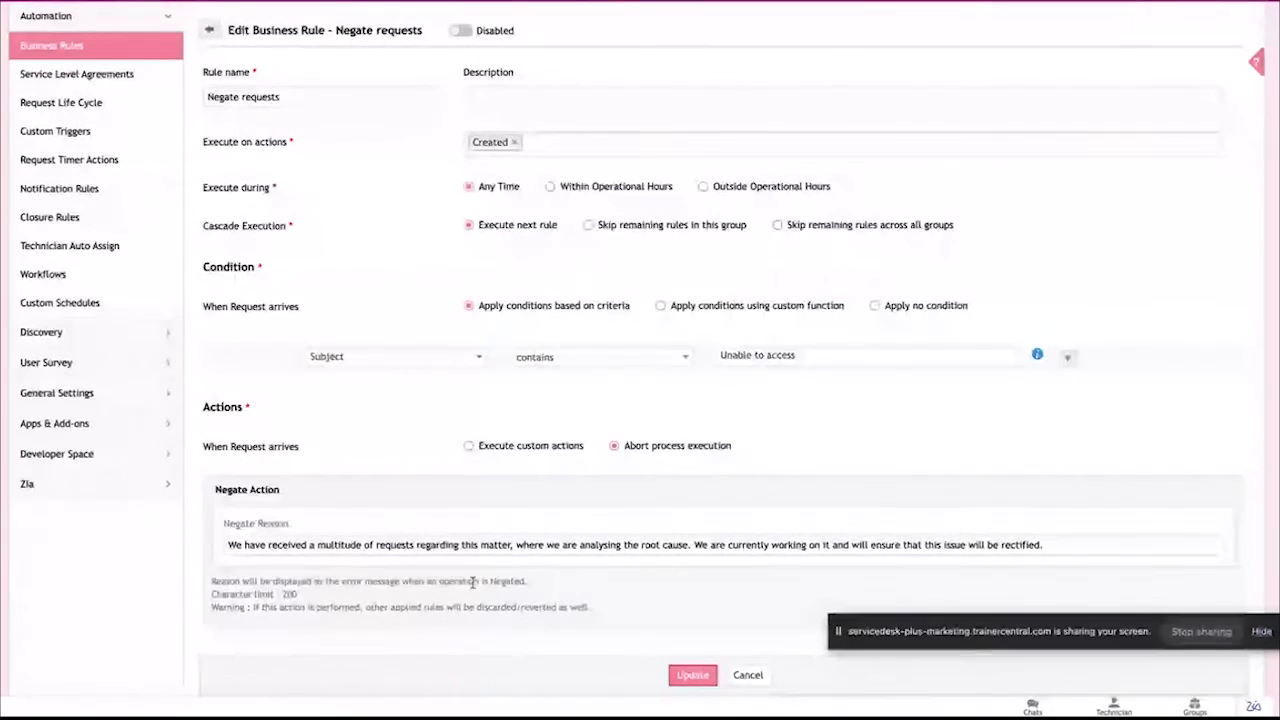
pyautogui.moveTo(245, 549); pyautogui.dragTo(1075, 569)
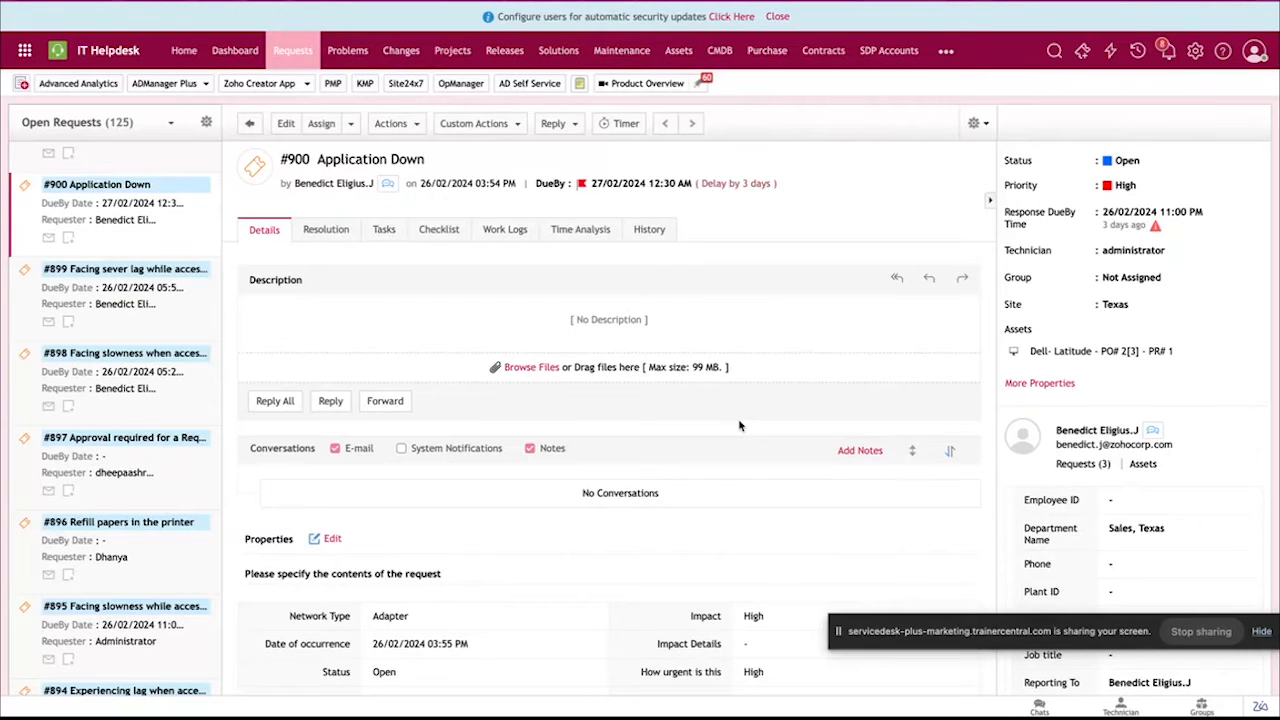
# Examine the due-by date and the properties of request #900 Application Down
pyautogui.moveTo(528, 185); pyautogui.dragTo(775, 184)
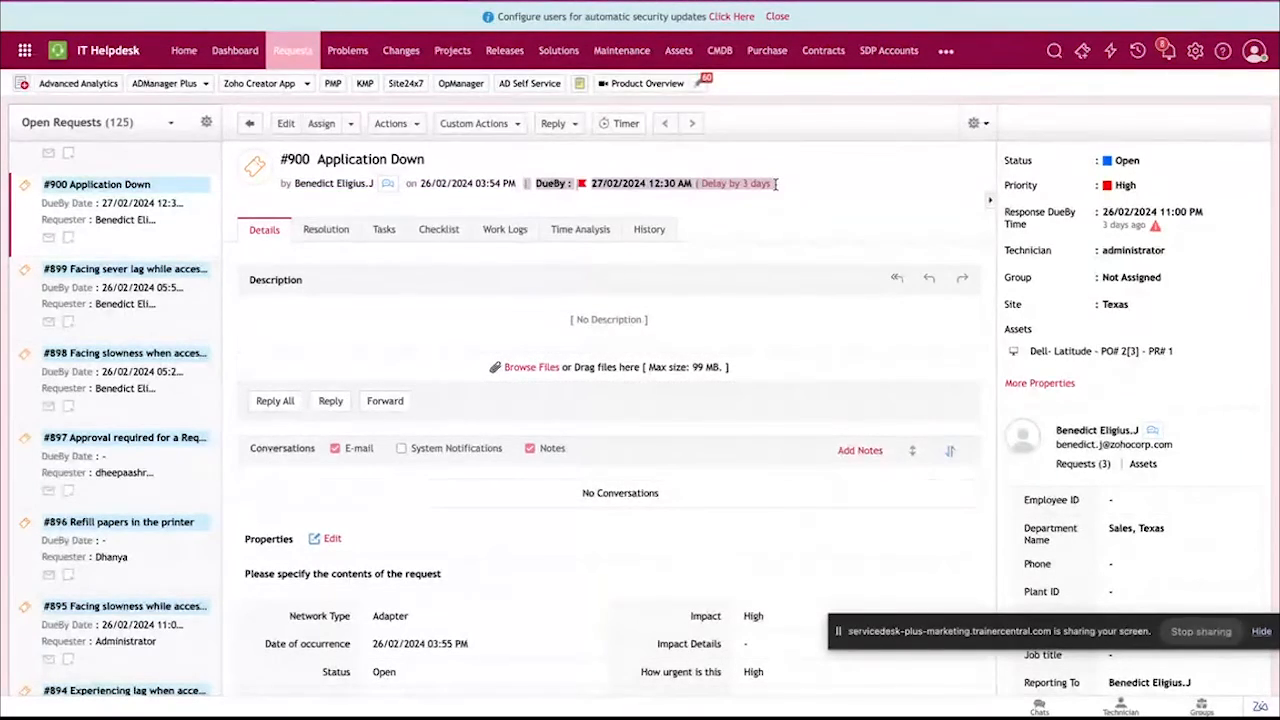
pyautogui.scroll(-1, 765, 236)
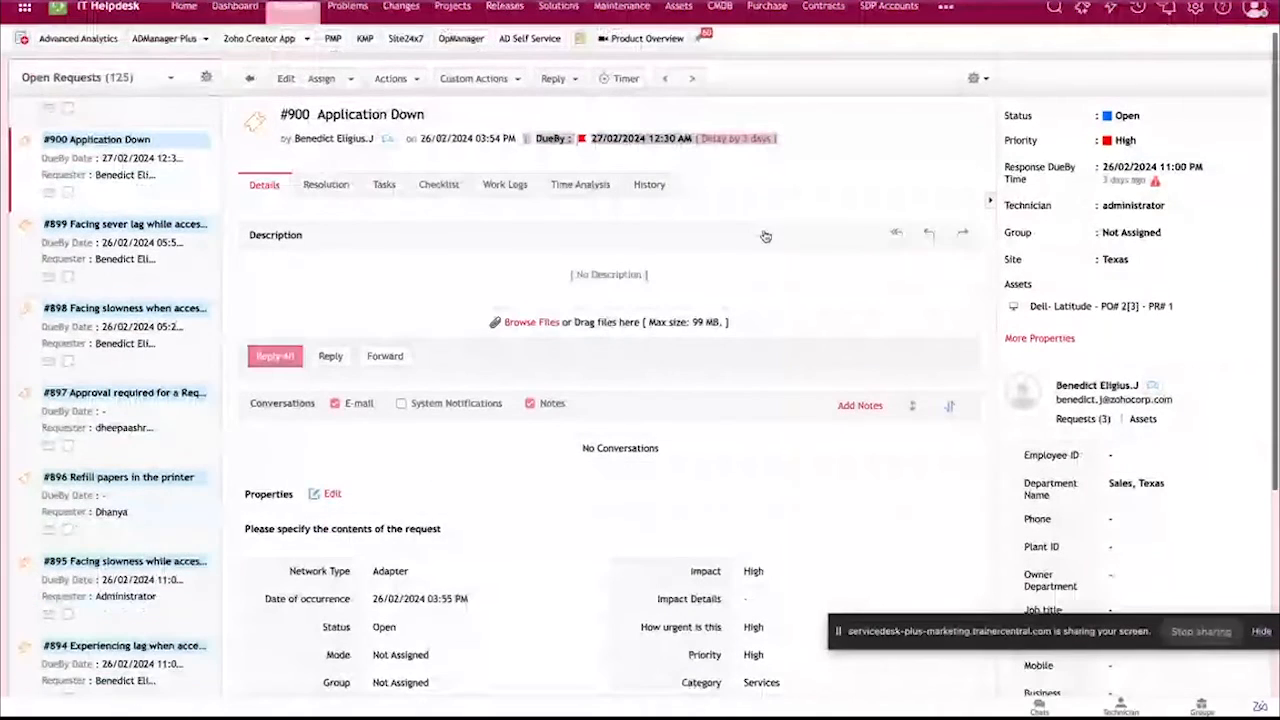
pyautogui.scroll(-4, 765, 236)
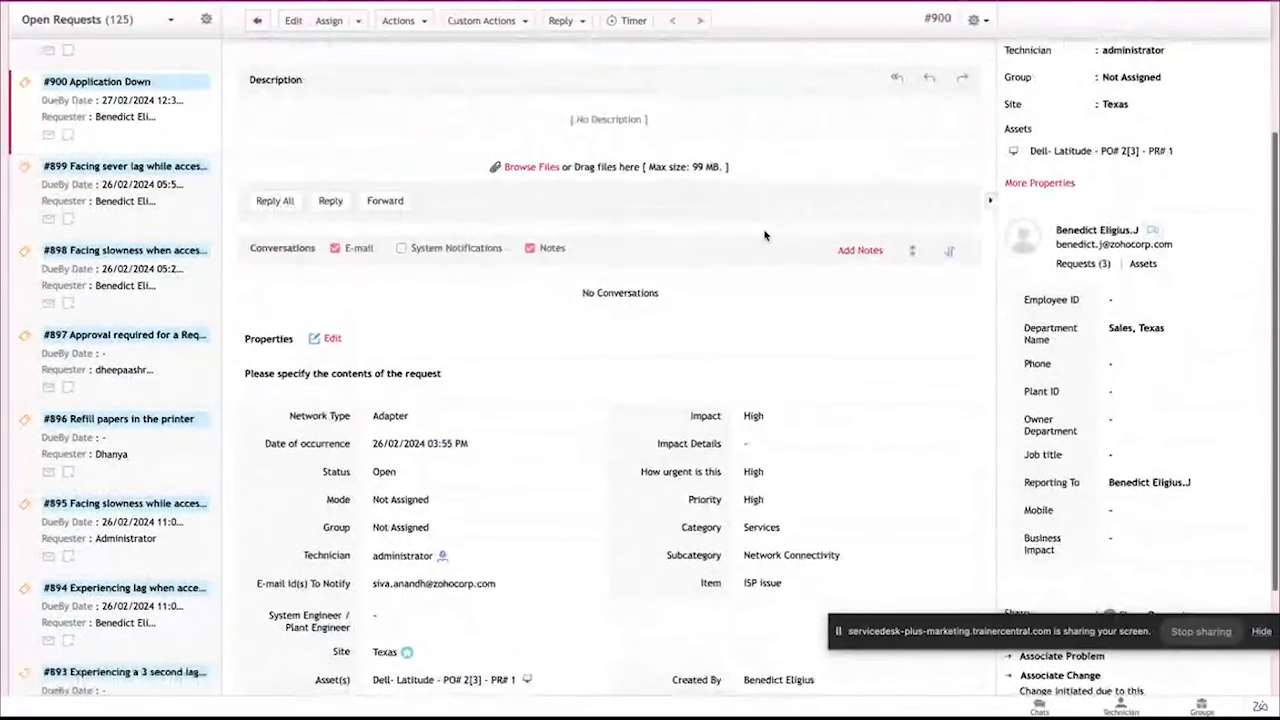
pyautogui.scroll(-1, 765, 236)
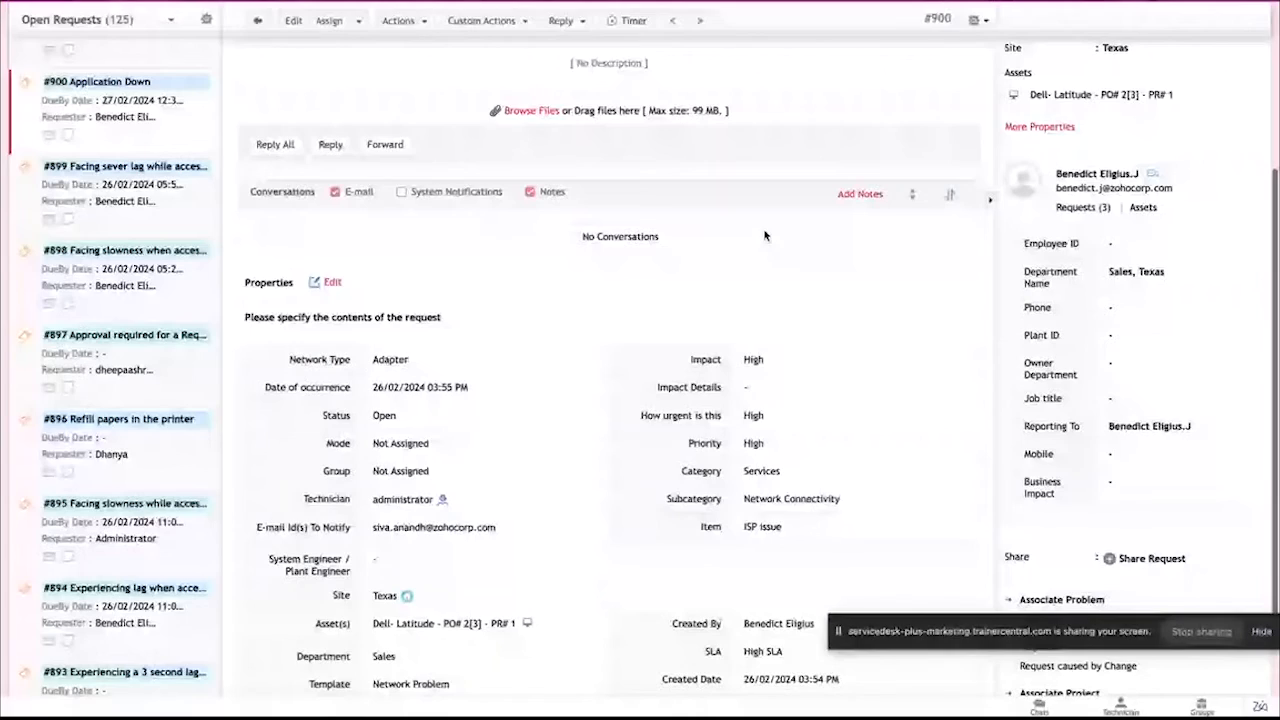
pyautogui.scroll(5, 765, 236)
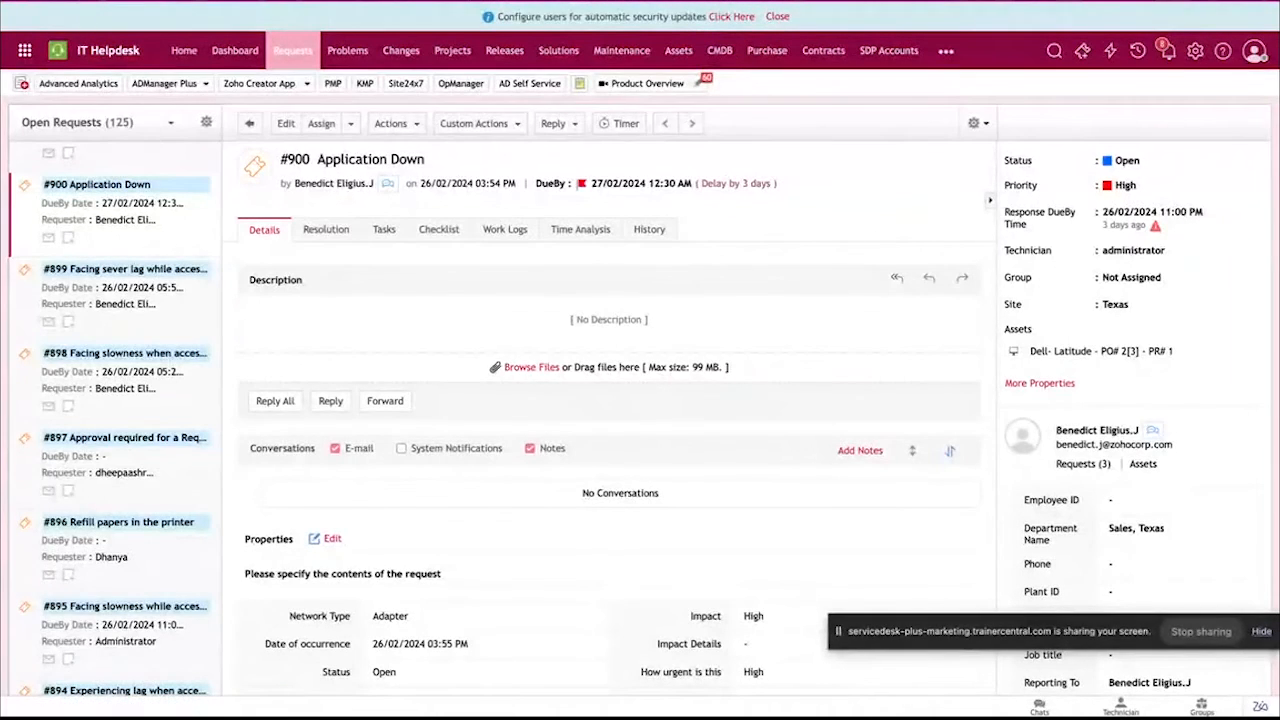
# Return to the automation settings and review the Technician Auto Assign configuration
pyautogui.click(788, 2)
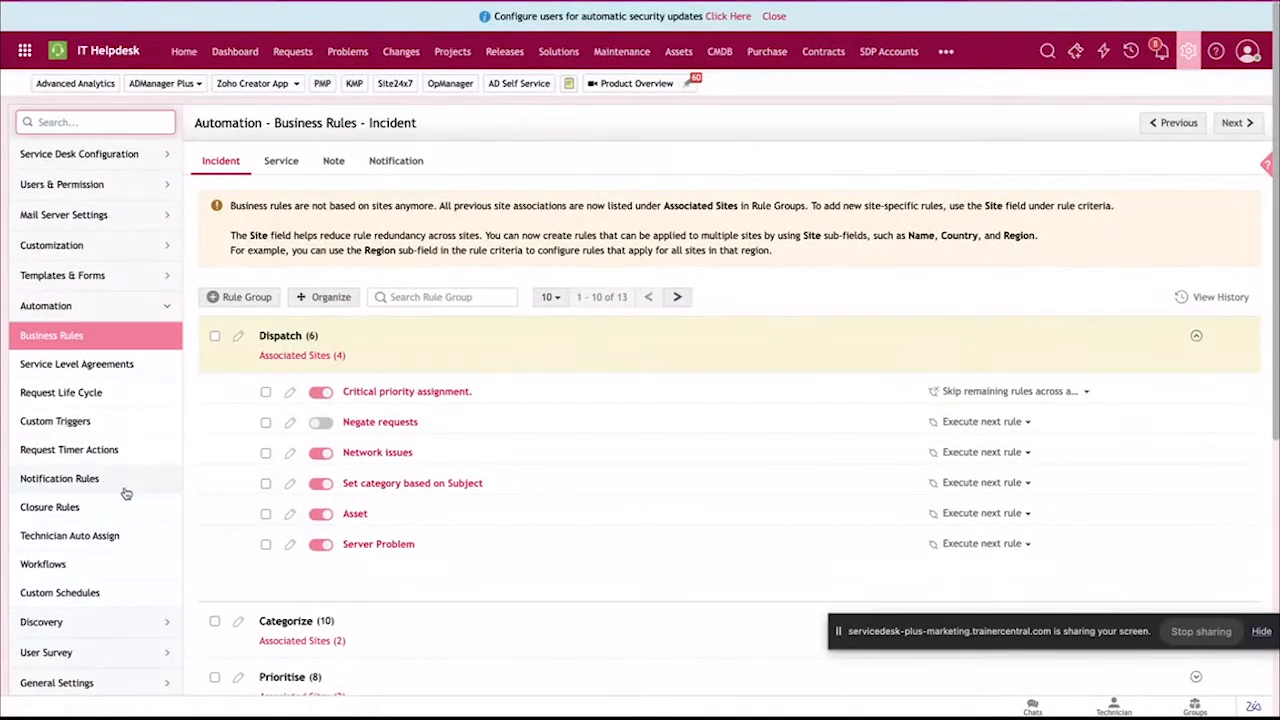
pyautogui.click(101, 539)
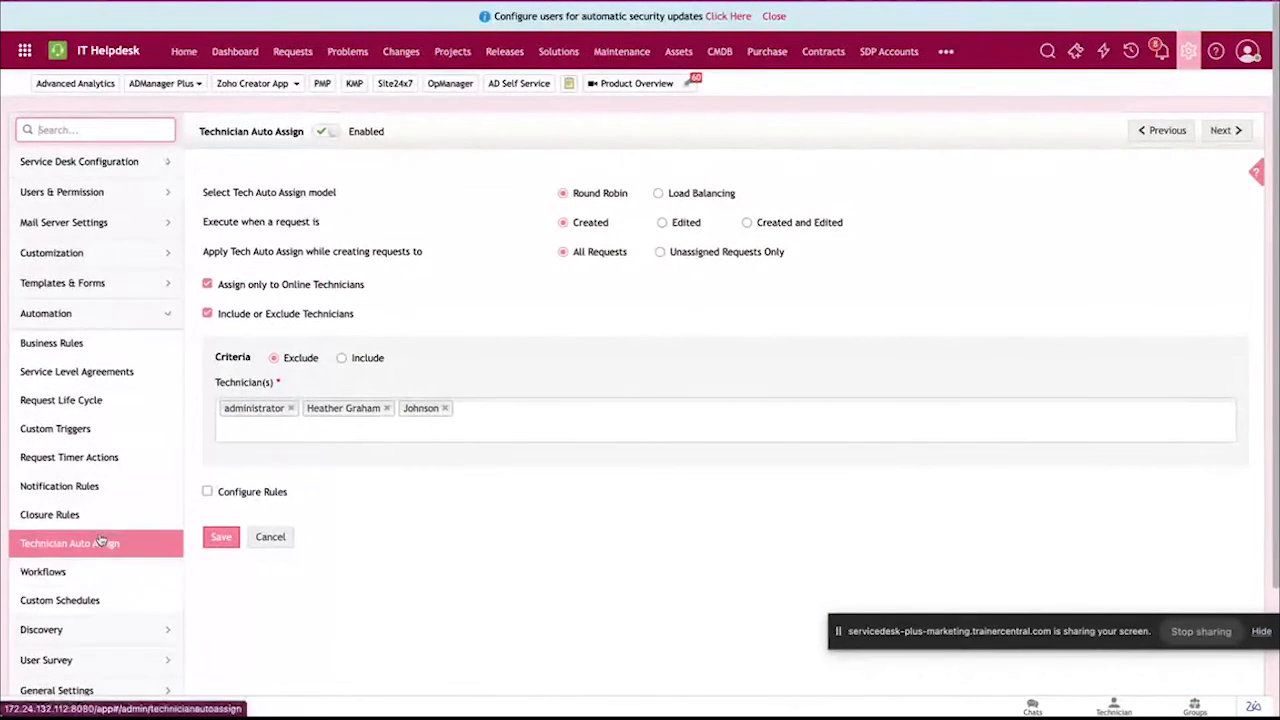
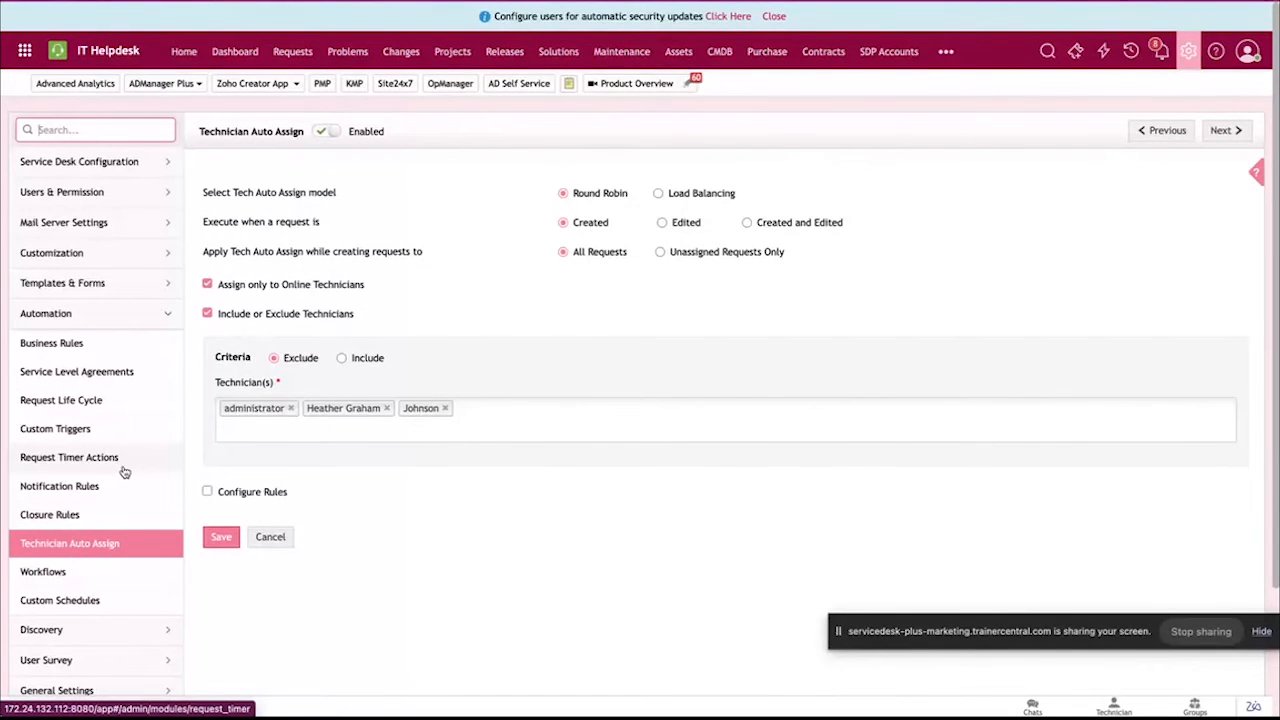
# Open the request timer action "Send reminder to tech when SLA elapses" and review its condition and Stage 1 settings
pyautogui.click(124, 471)
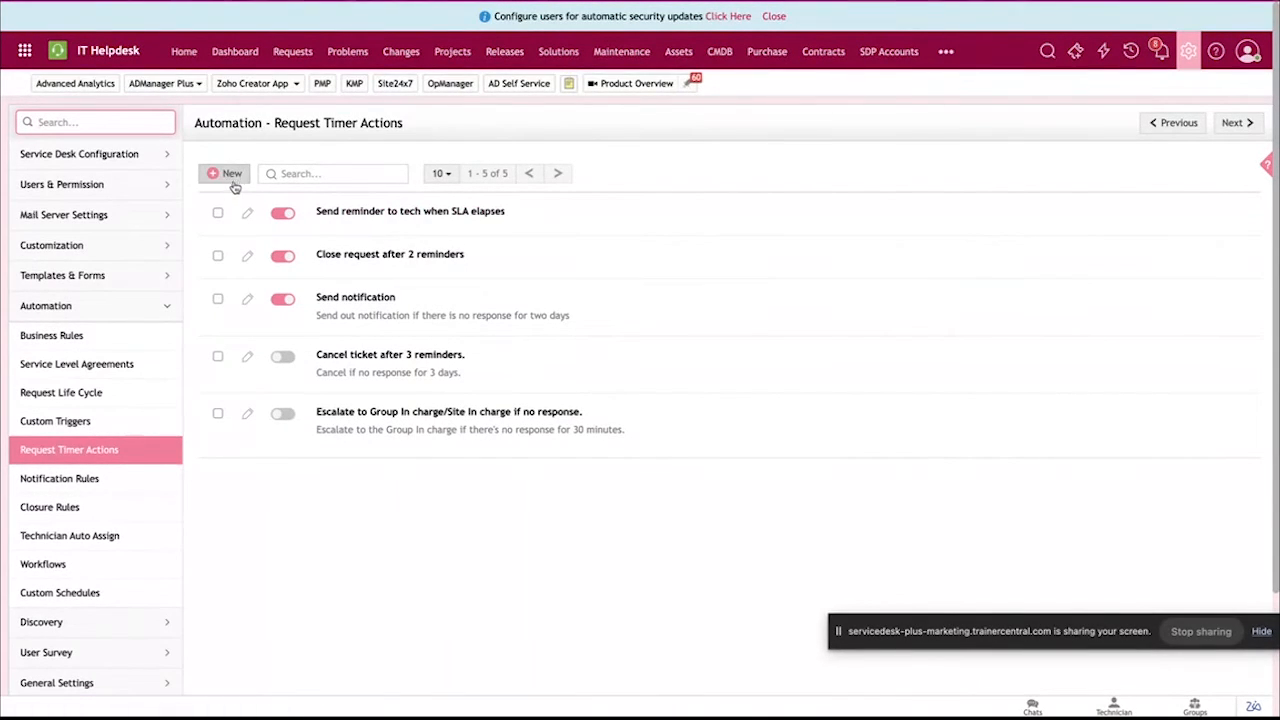
pyautogui.click(414, 212)
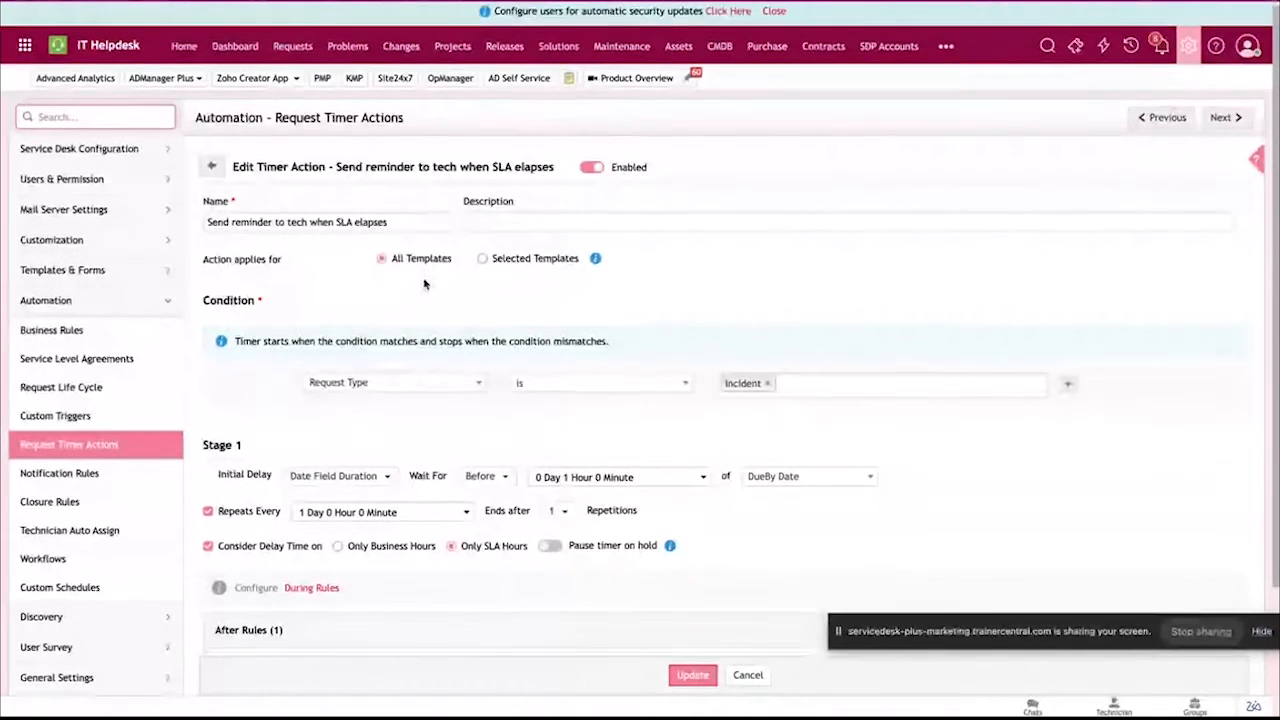
pyautogui.scroll(-1, 400, 250)
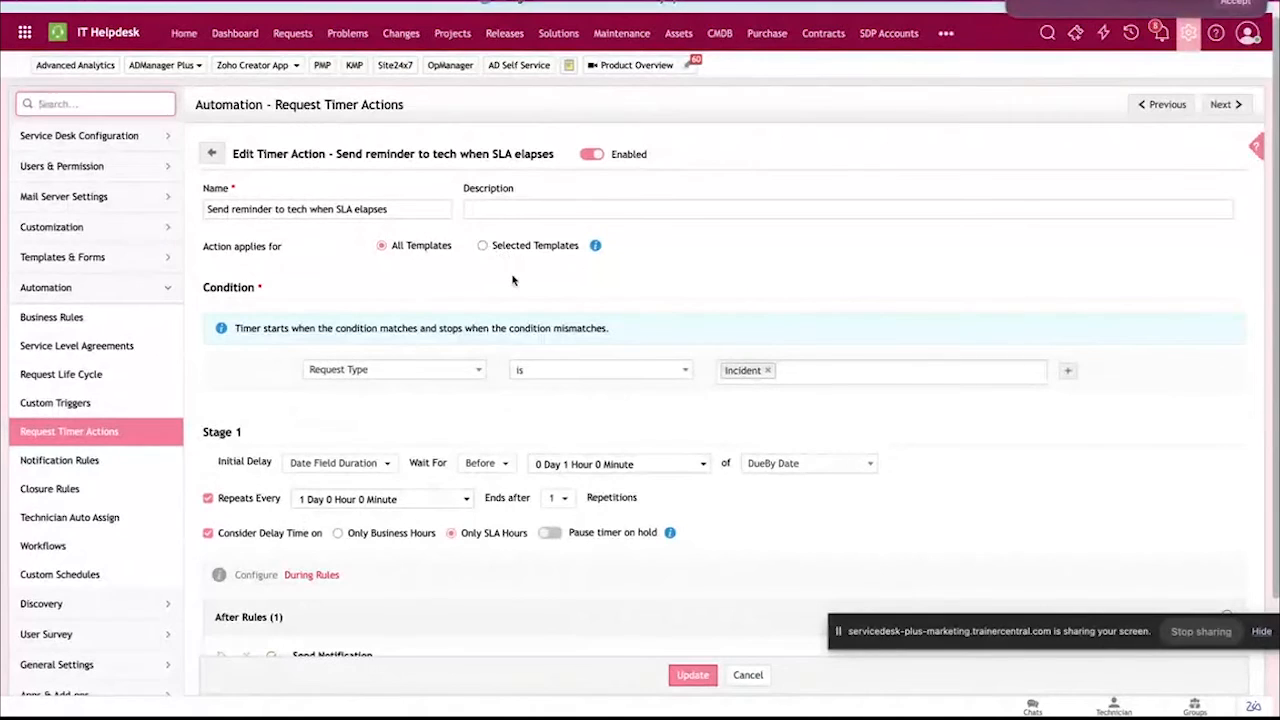
pyautogui.scroll(-2, 512, 280)
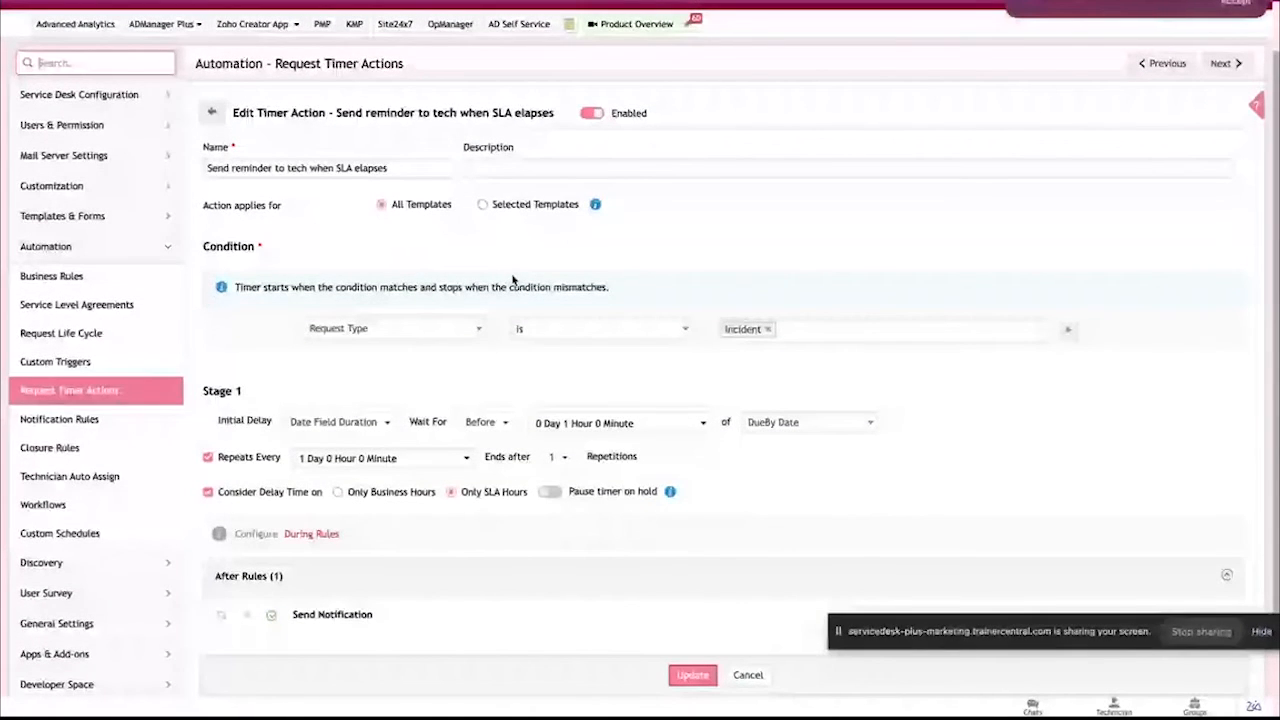
pyautogui.scroll(-2, 450, 320)
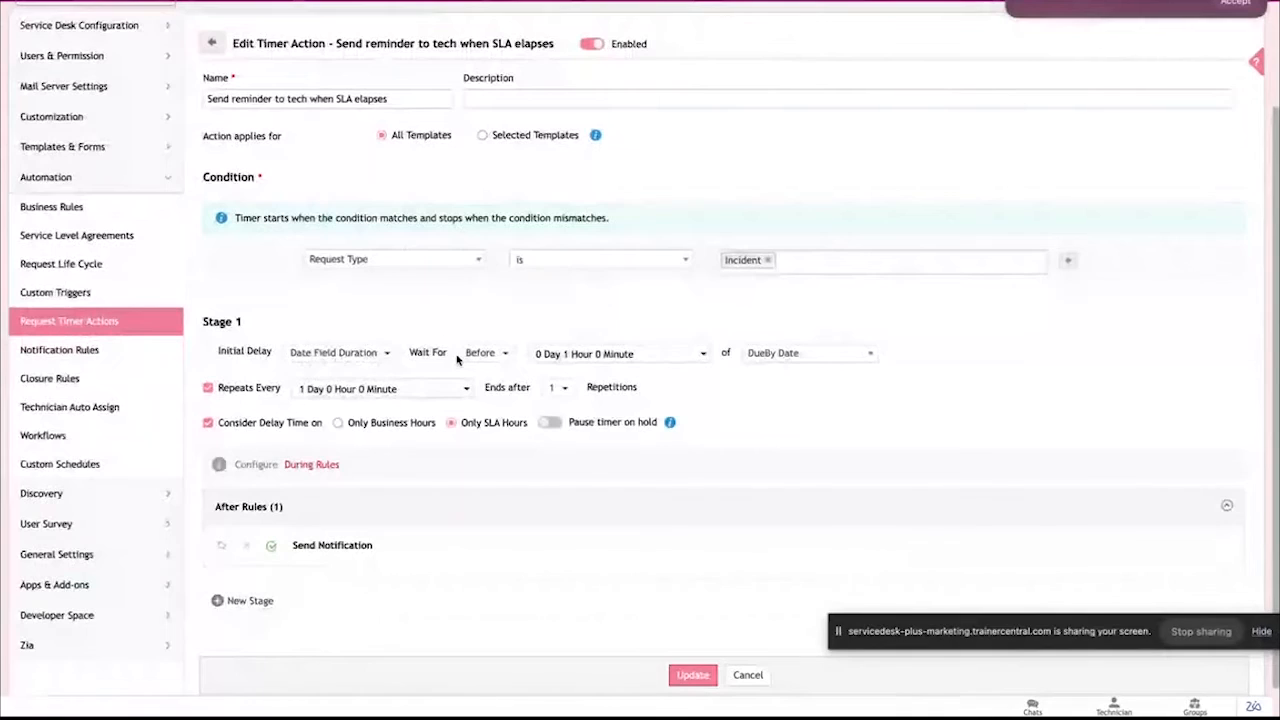
# Look through the initial delay types and the reference date fields offered for Stage 1 without changing them
pyautogui.click(386, 362)
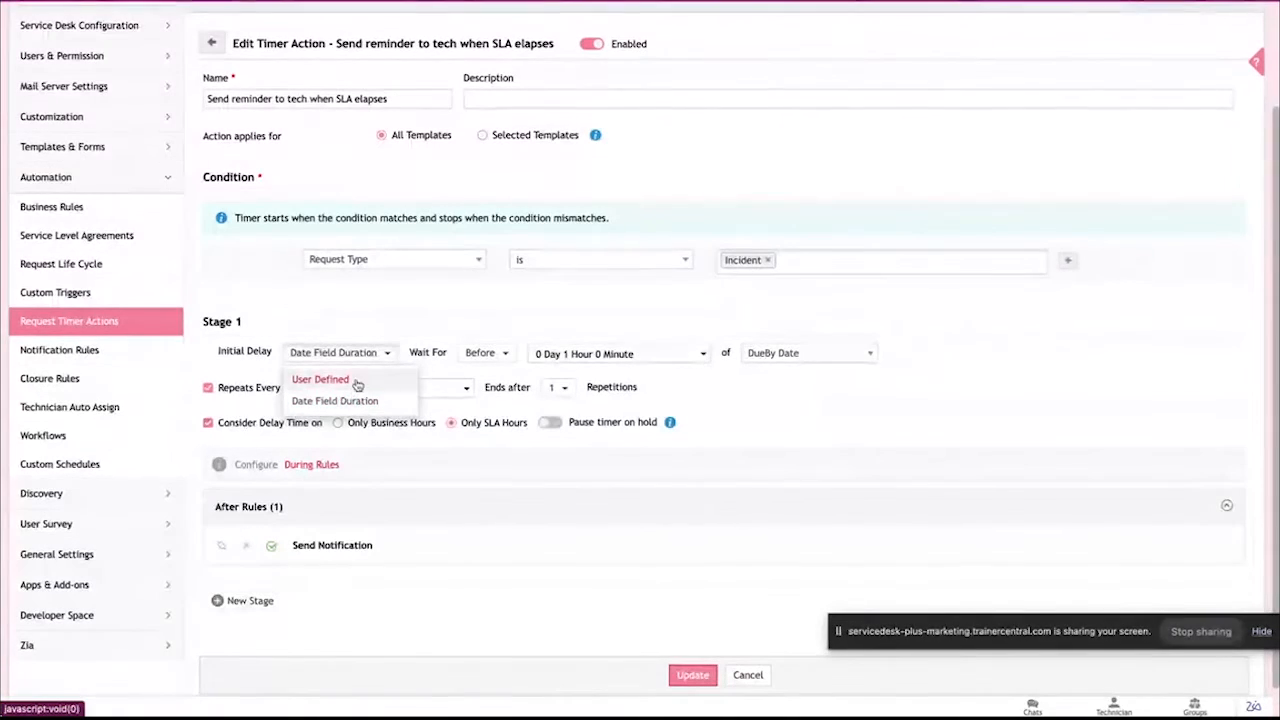
pyautogui.click(426, 304)
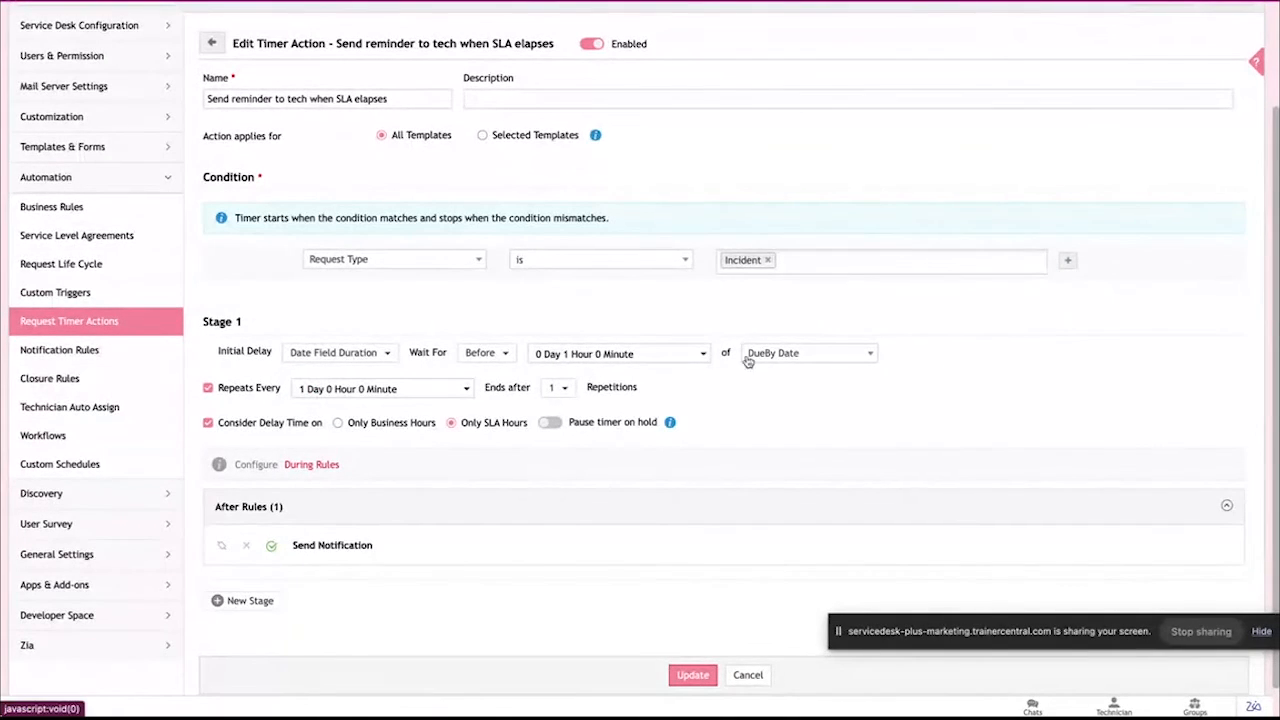
pyautogui.click(810, 359)
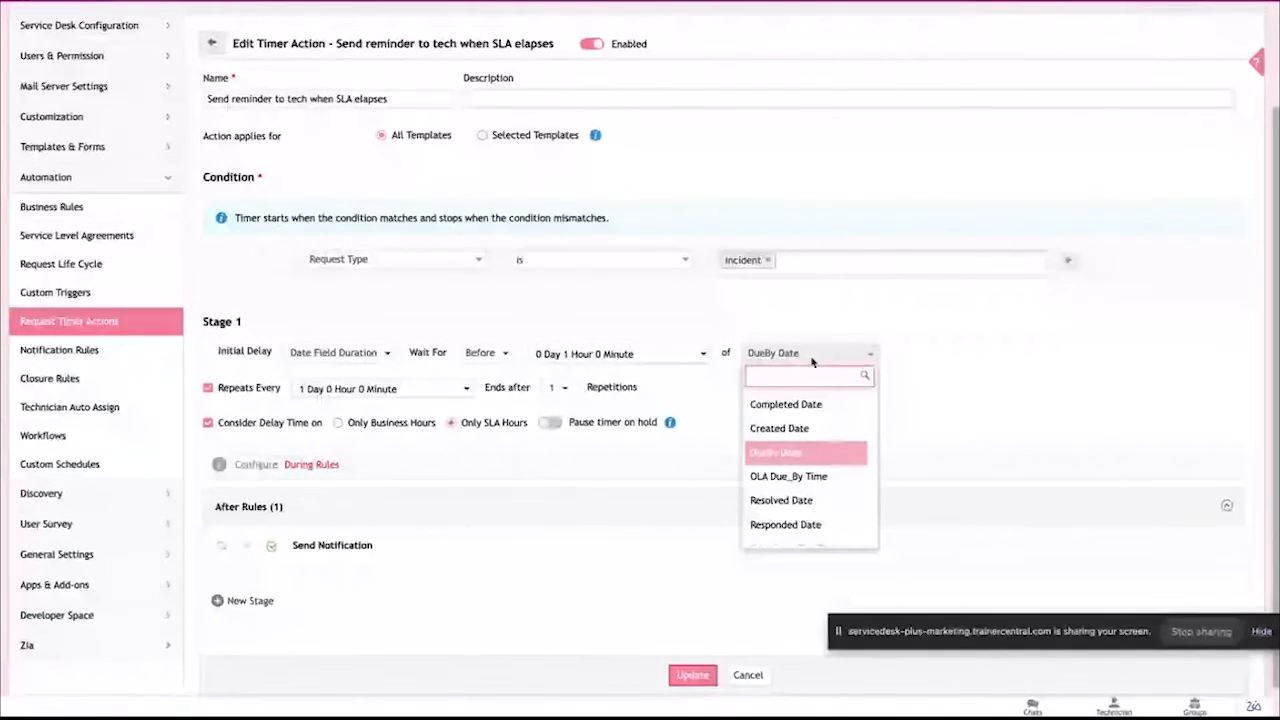
pyautogui.scroll(-1, 818, 475)
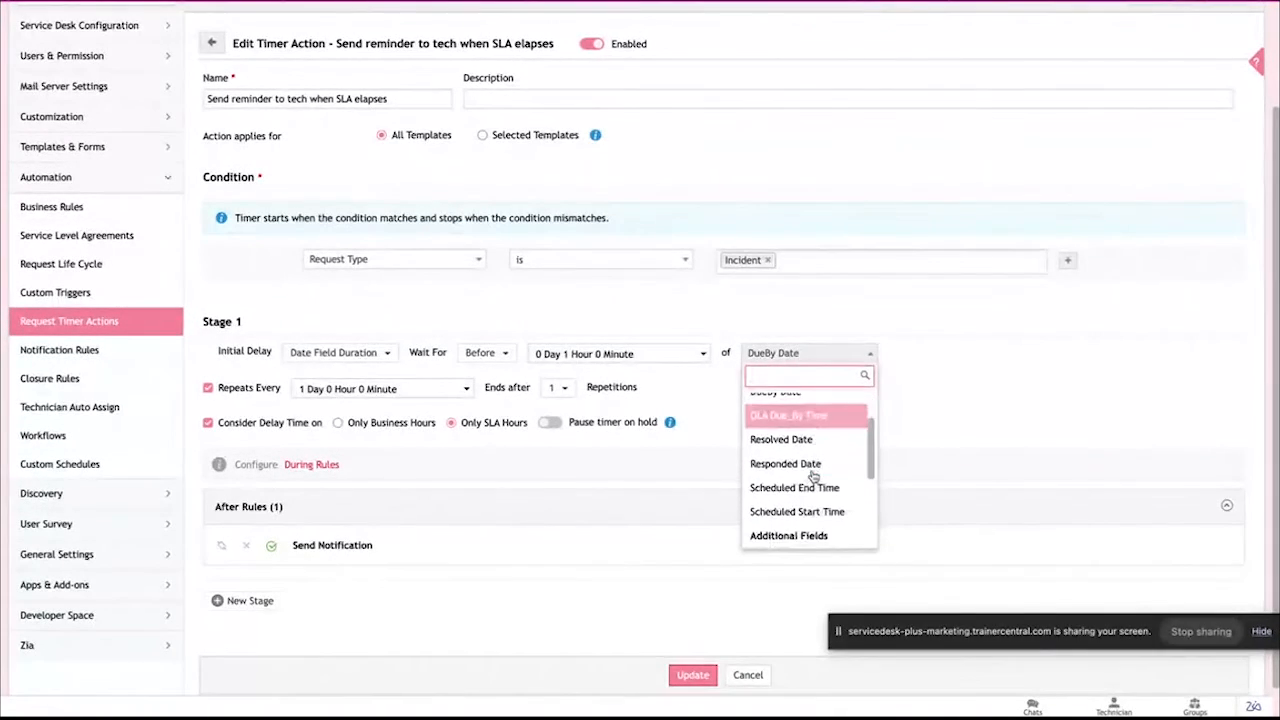
pyautogui.click(932, 412)
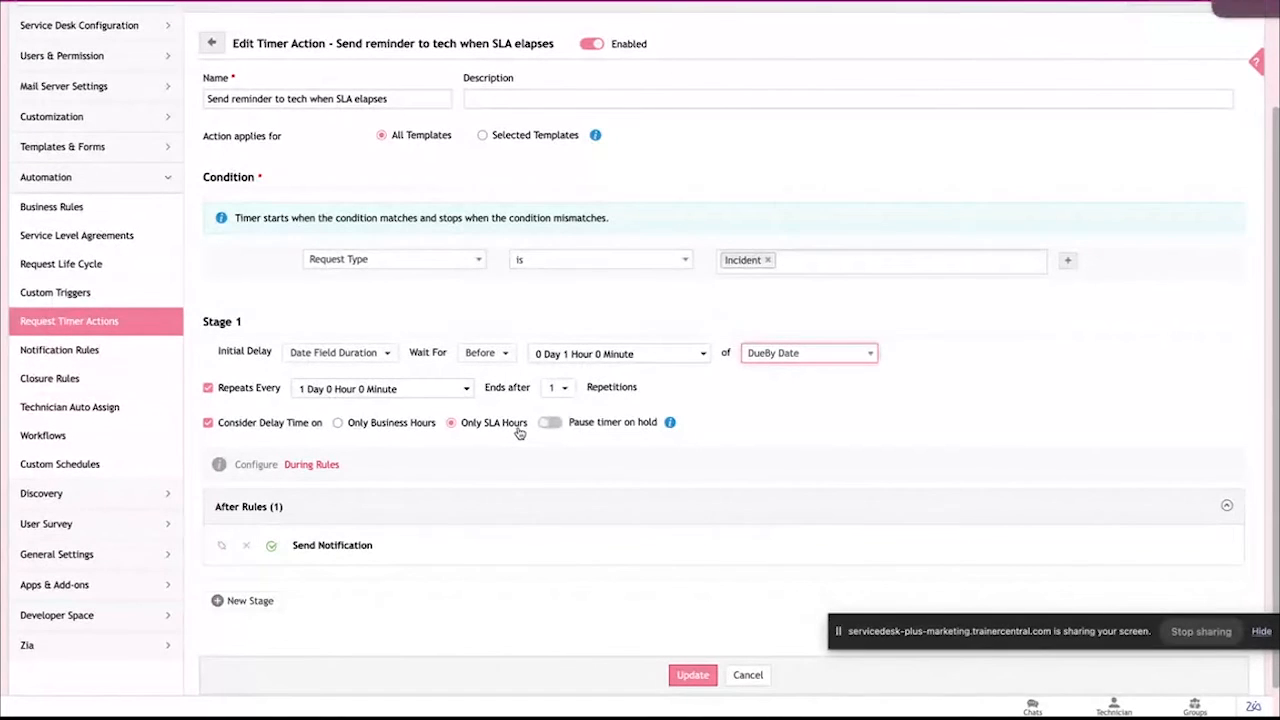
pyautogui.scroll(-1, 559, 427)
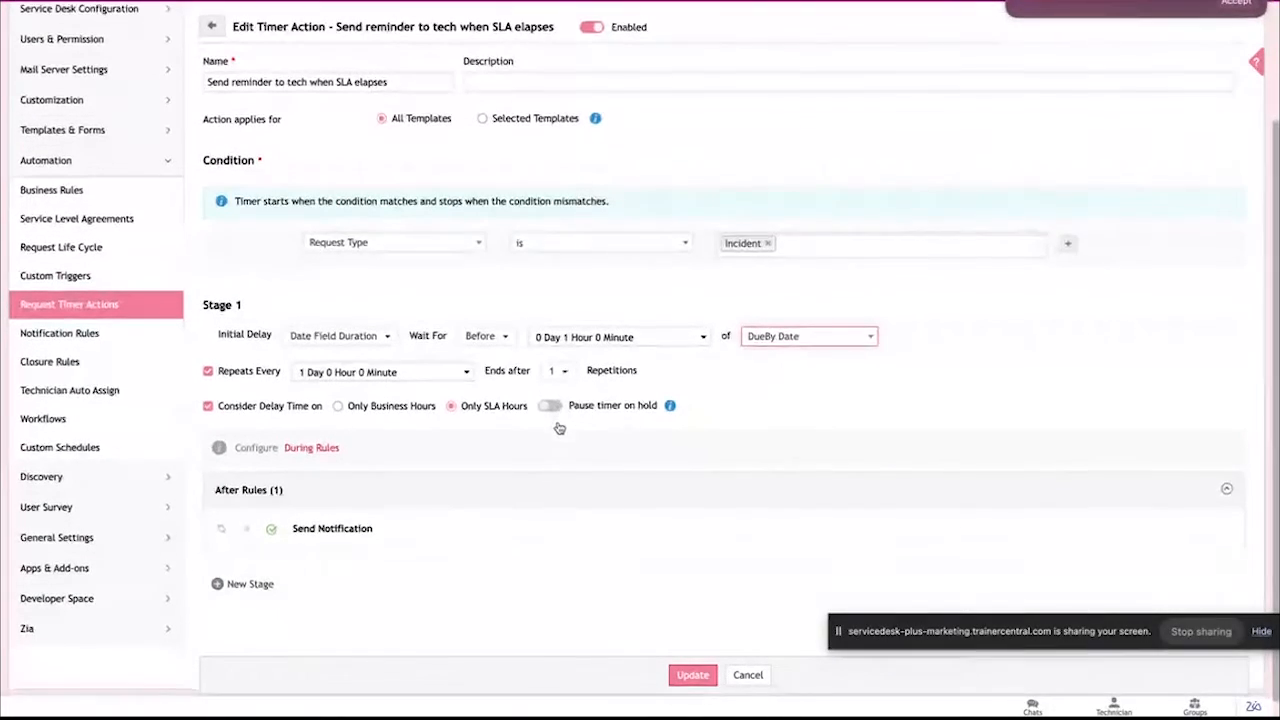
pyautogui.scroll(-1, 422, 448)
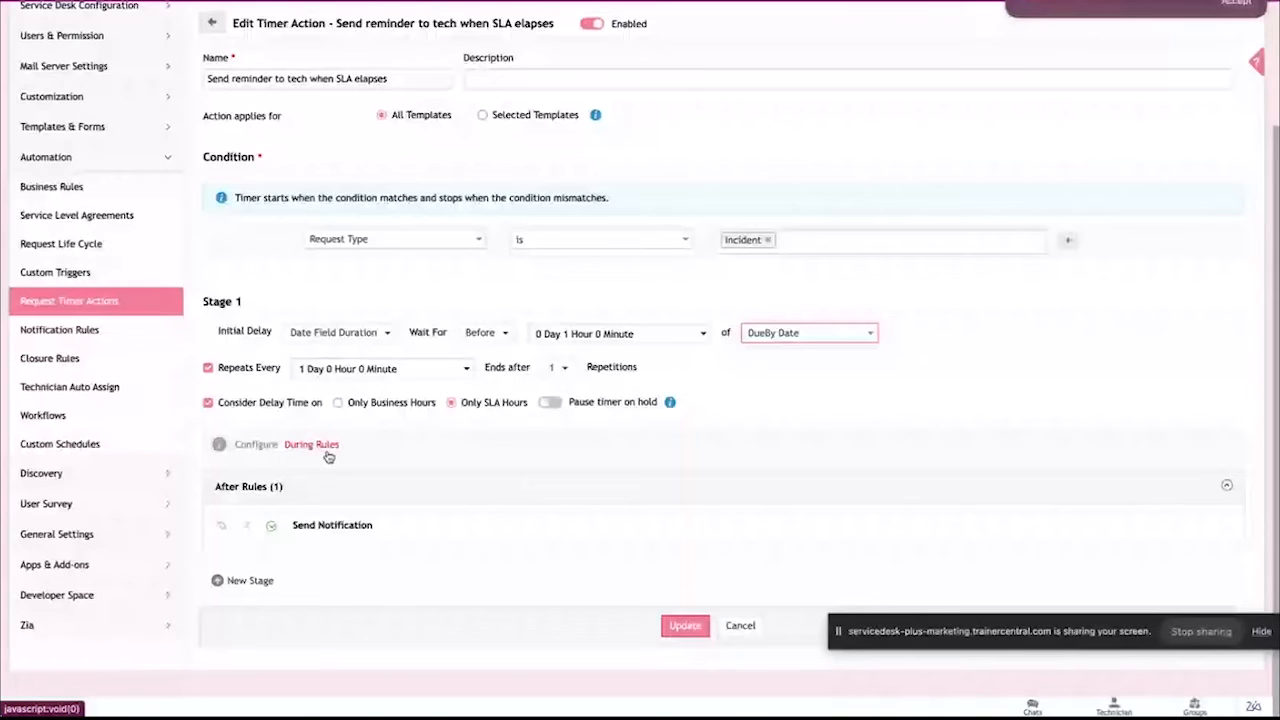
# Open the Send Notification after rule's Notify template and check the recipient choices without changing them
pyautogui.click(317, 529)
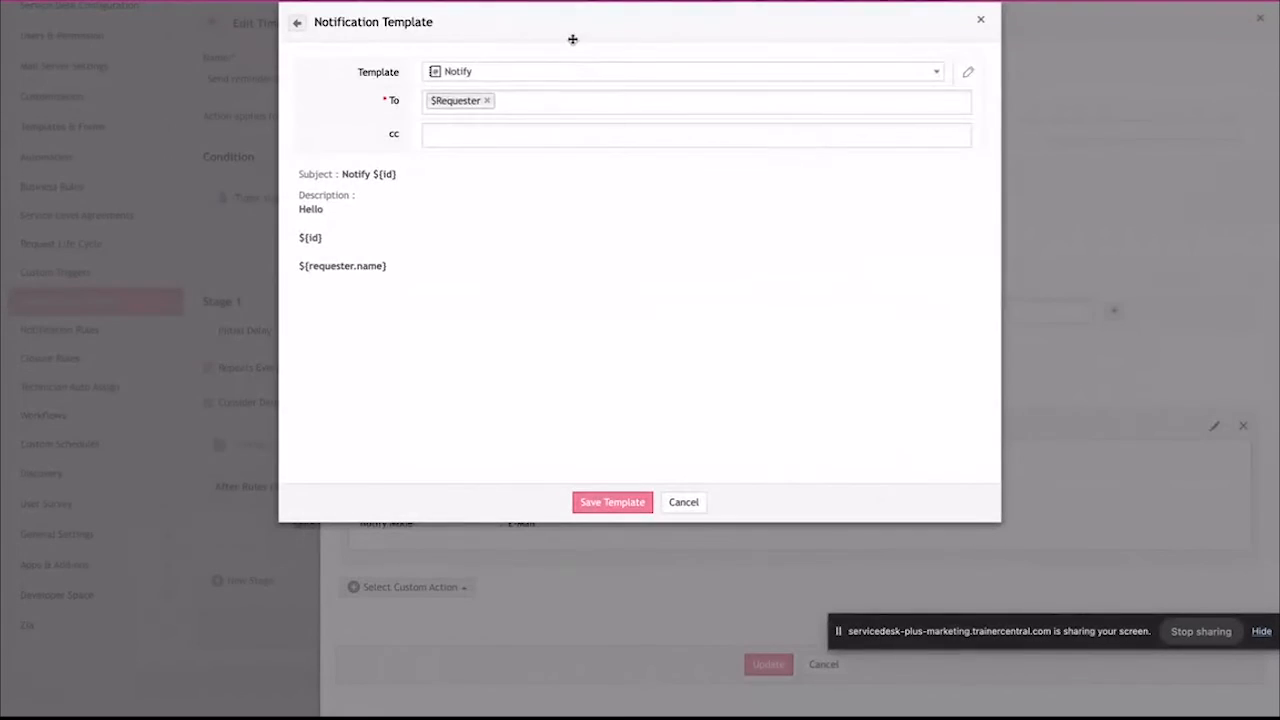
pyautogui.click(506, 101)
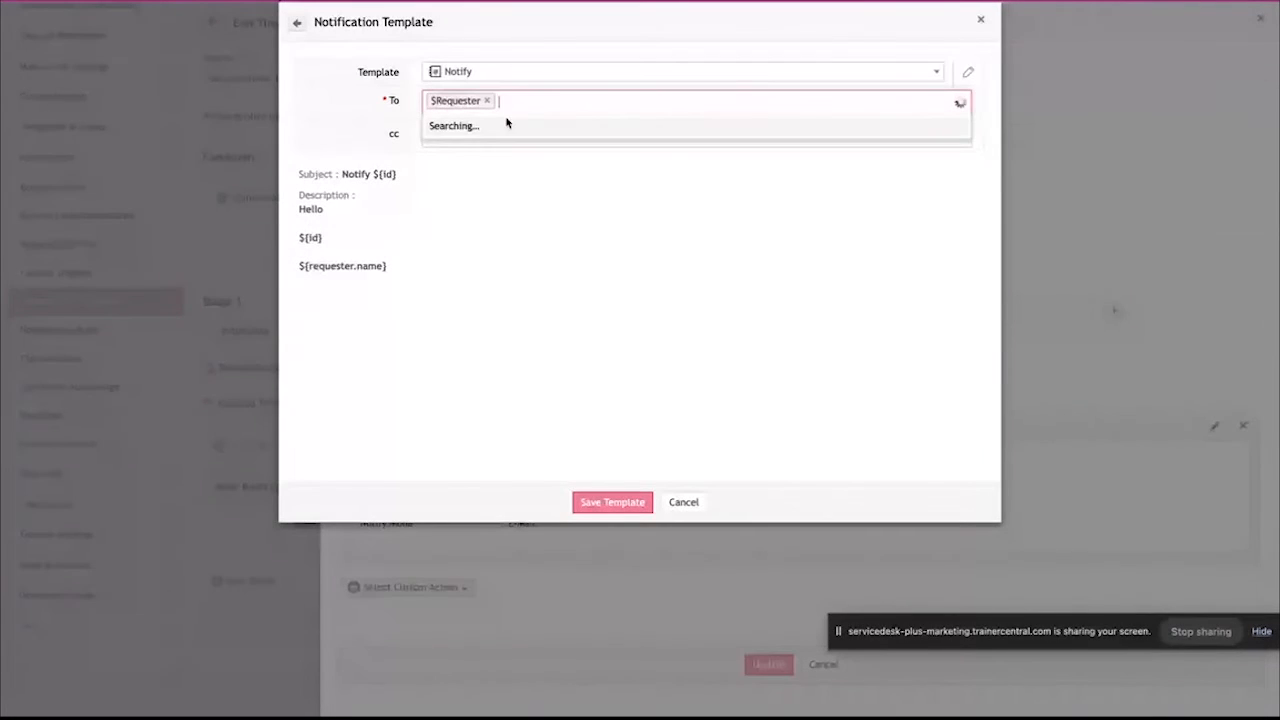
pyautogui.click(469, 301)
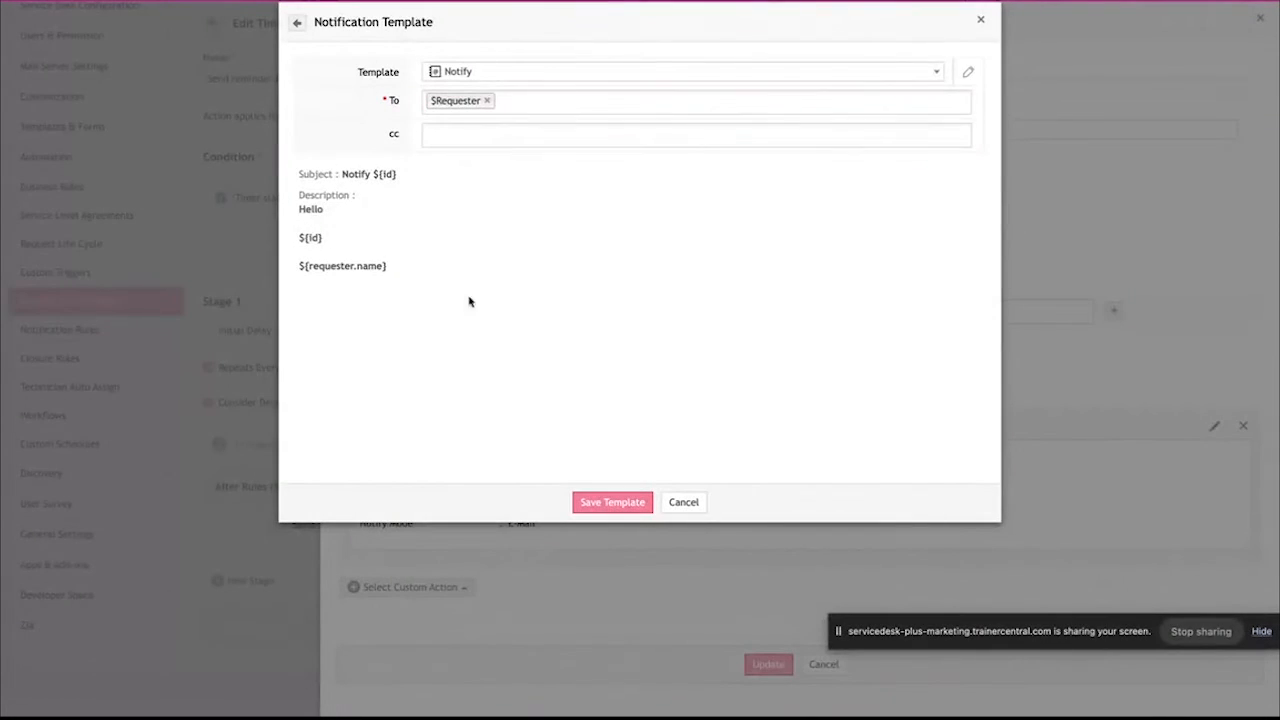
# Browse the $ variables that can be inserted in the Notify template's body, and close the template and after rule without saving
pyautogui.click(967, 74)
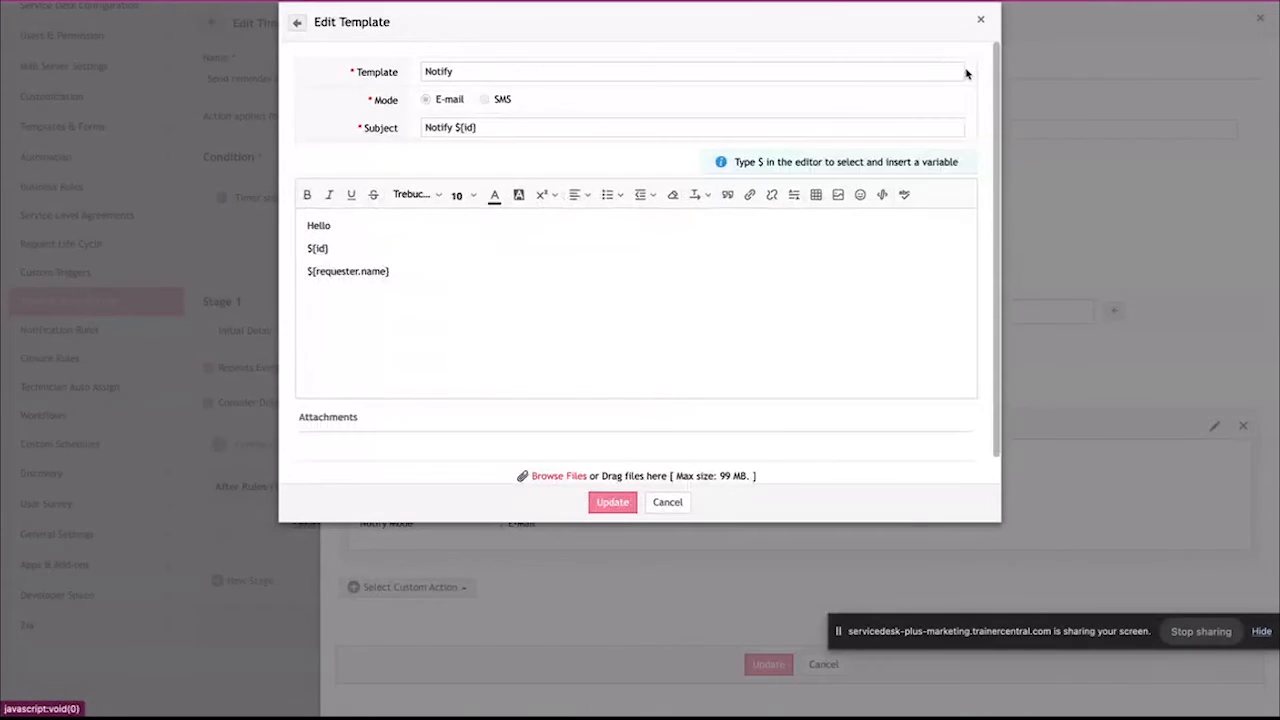
pyautogui.press('Return')
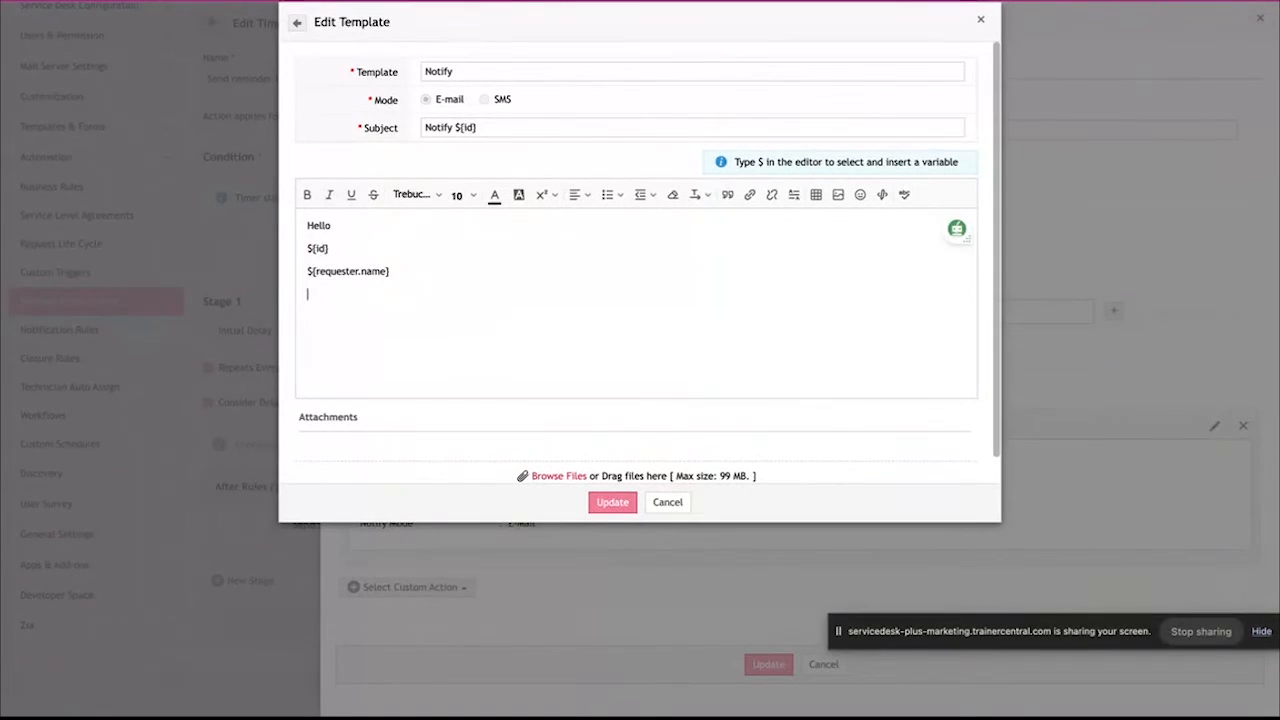
pyautogui.write('$')
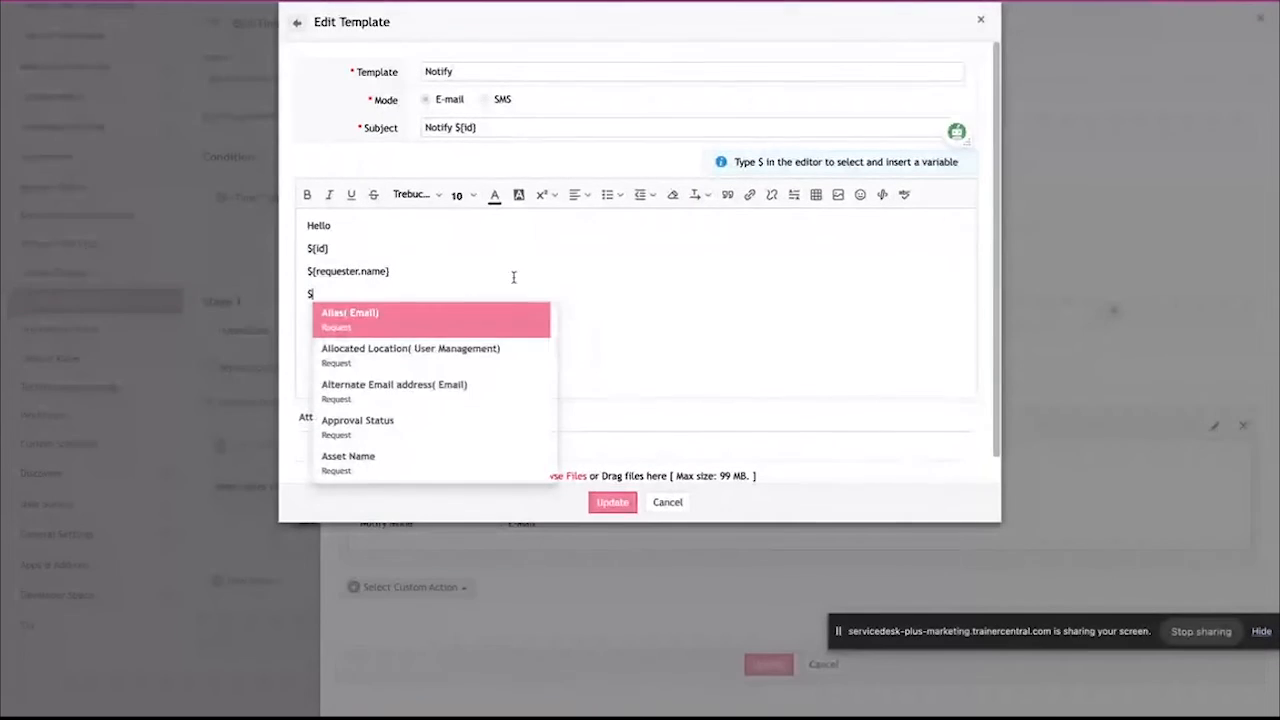
pyautogui.scroll(-3, 410, 381)
pyautogui.scroll(-15, 410, 381)
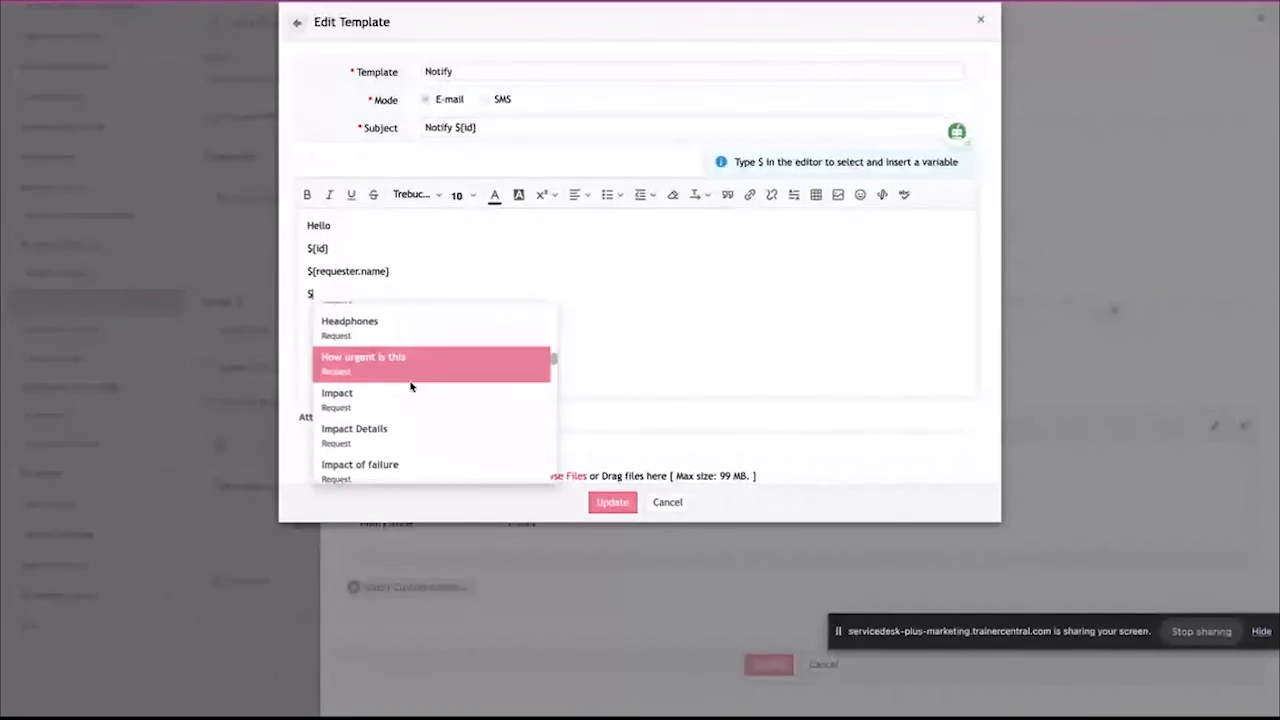
pyautogui.click(676, 503)
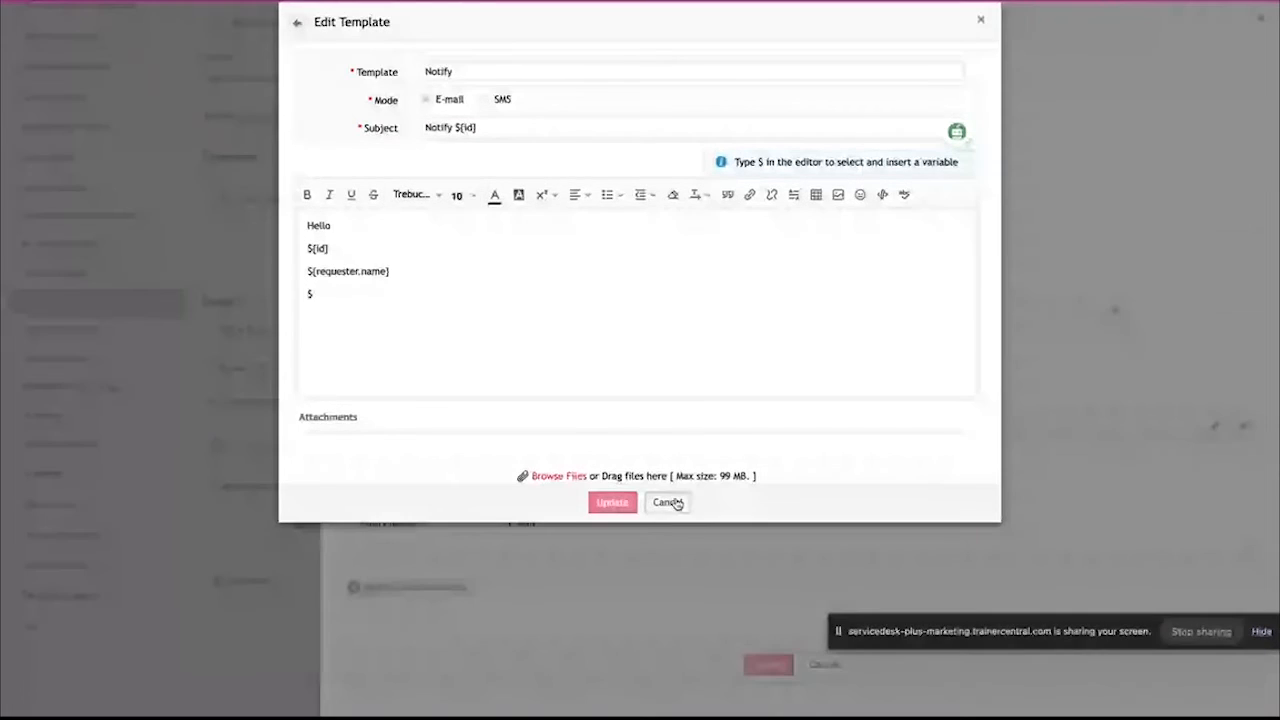
pyautogui.click(676, 503)
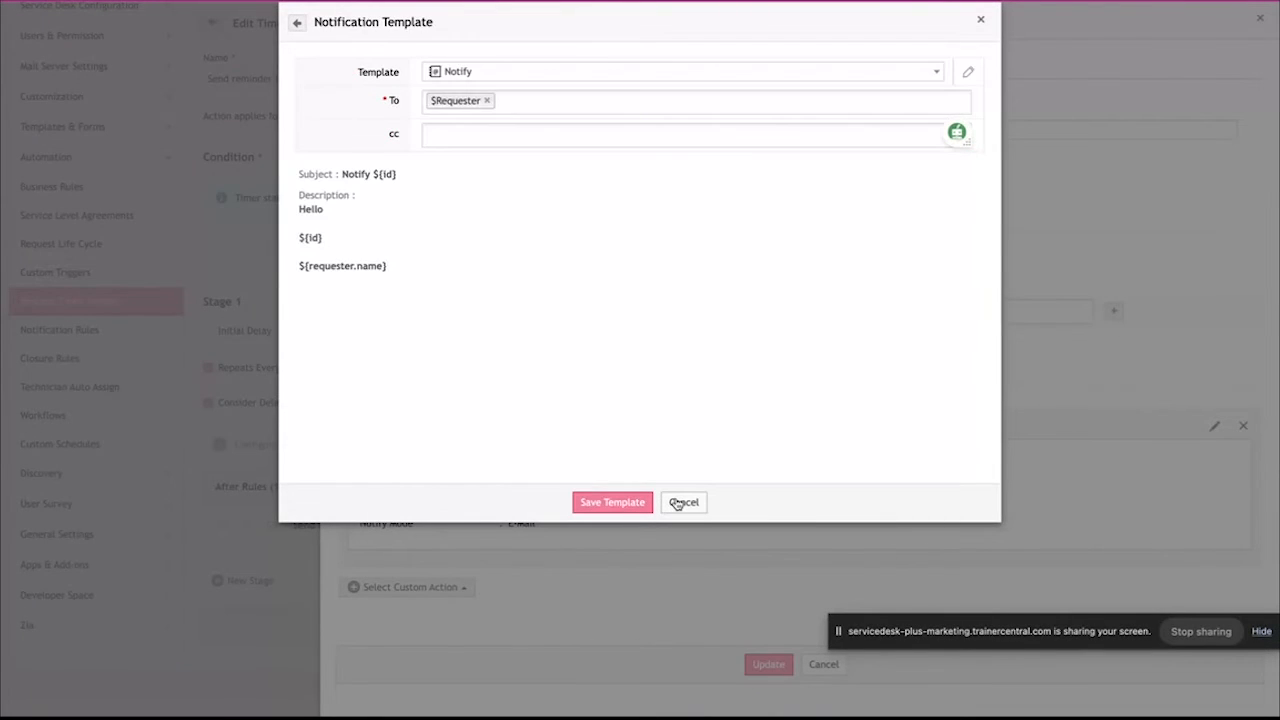
pyautogui.click(980, 20)
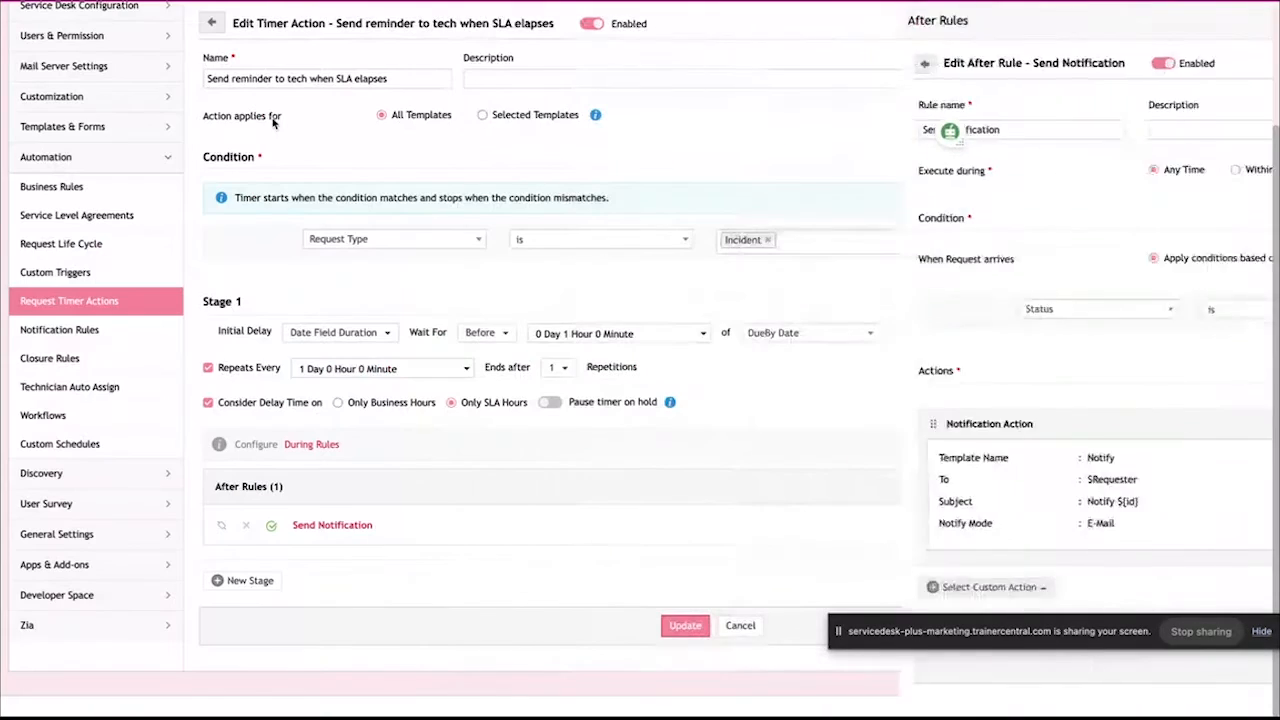
# Open the request custom triggers, start a new trigger in the Automationfortriggeringfirsttask group, and examine its execution options, conditions and custom actions
pyautogui.click(134, 278)
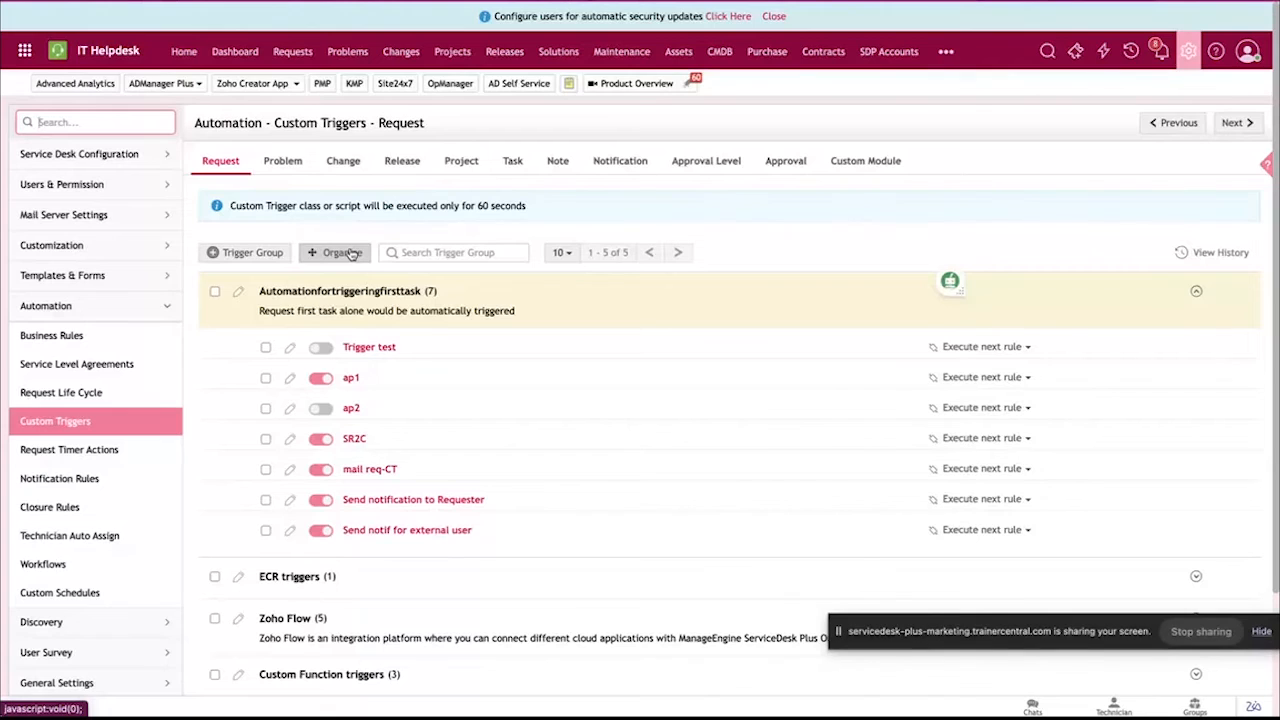
pyautogui.click(470, 294)
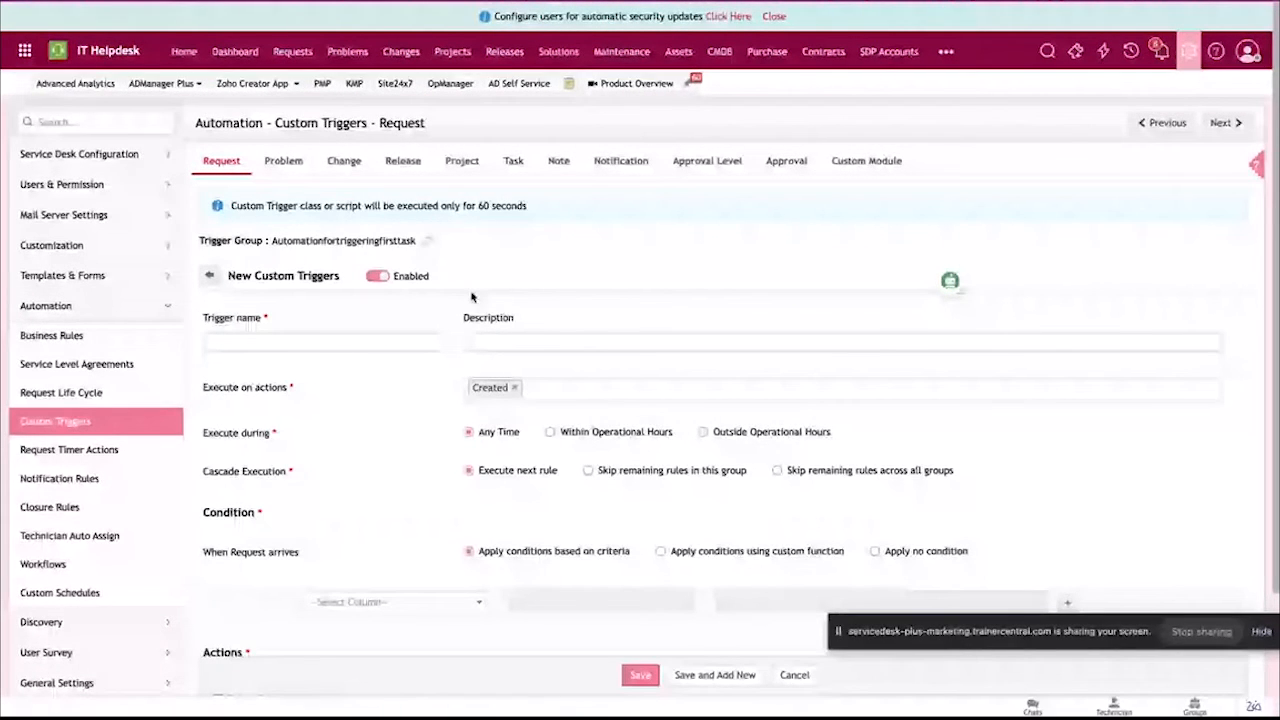
pyautogui.scroll(-3, 430, 315)
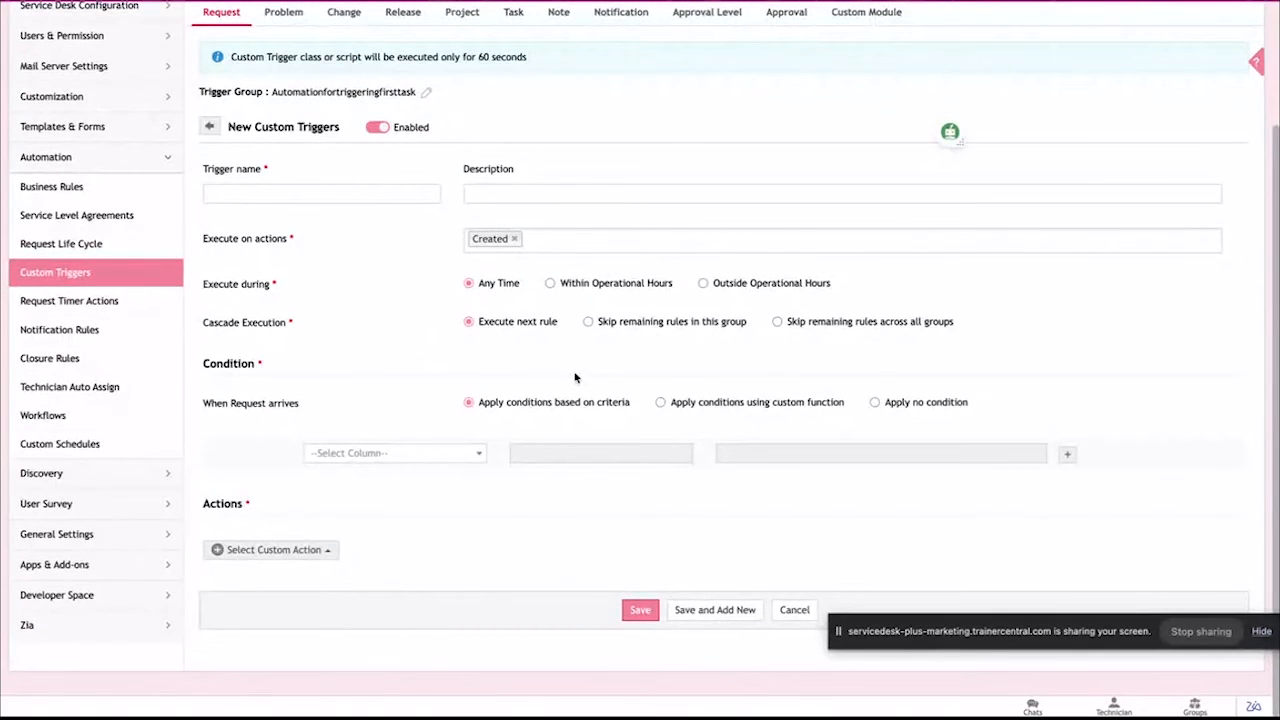
pyautogui.click(287, 558)
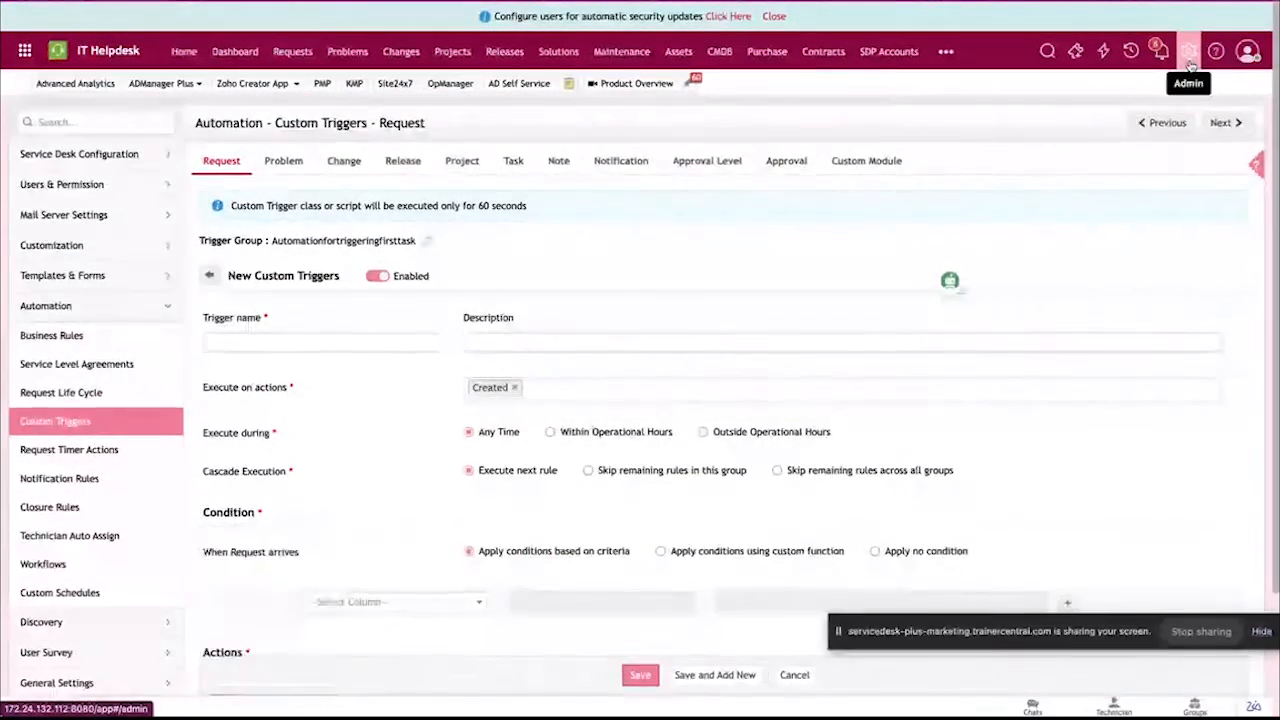
# Open the request closure rules from the admin settings and make Resolution a mandatory field for closing requests
pyautogui.click(1189, 62)
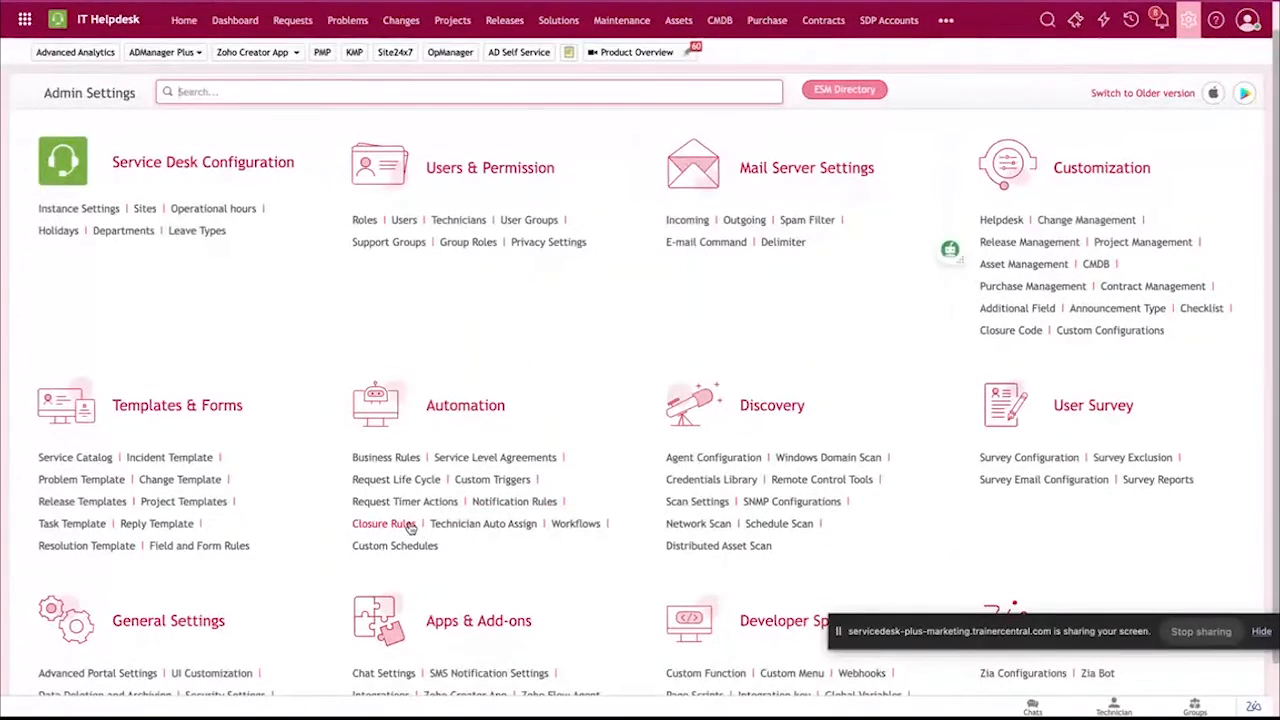
pyautogui.click(383, 524)
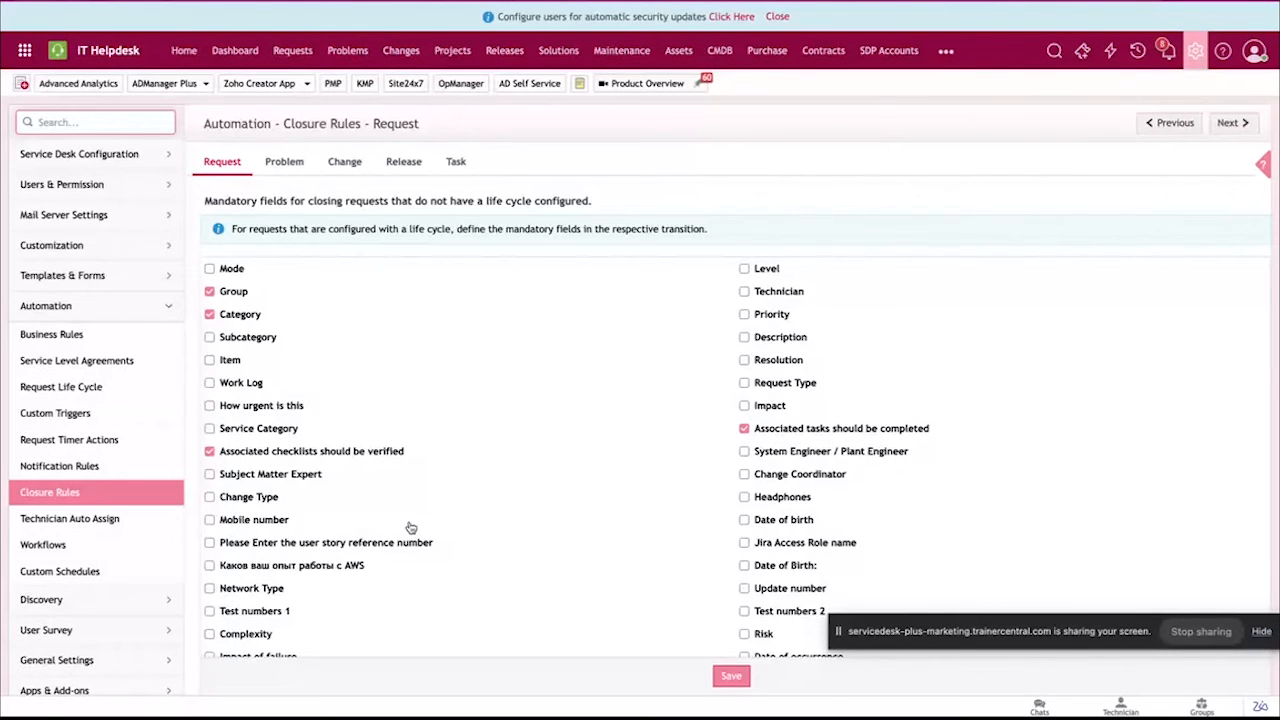
pyautogui.scroll(-1, 554, 500)
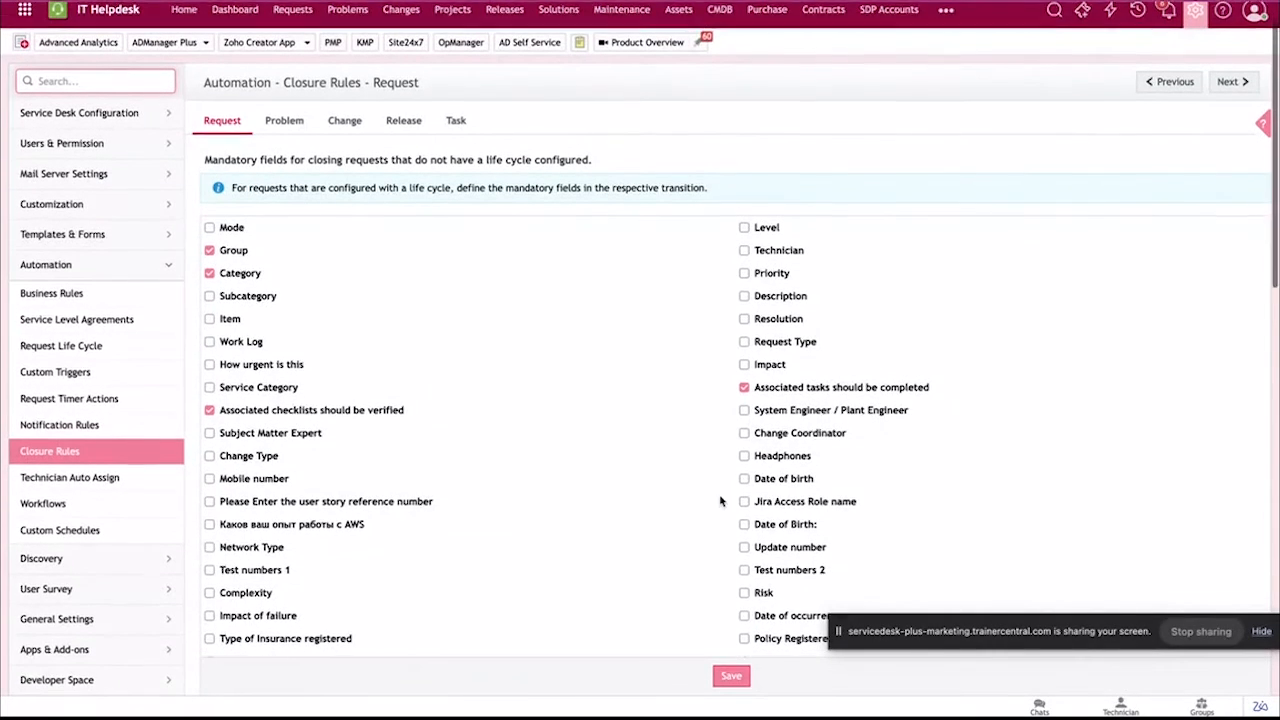
pyautogui.scroll(-1, 720, 500)
pyautogui.click(745, 302)
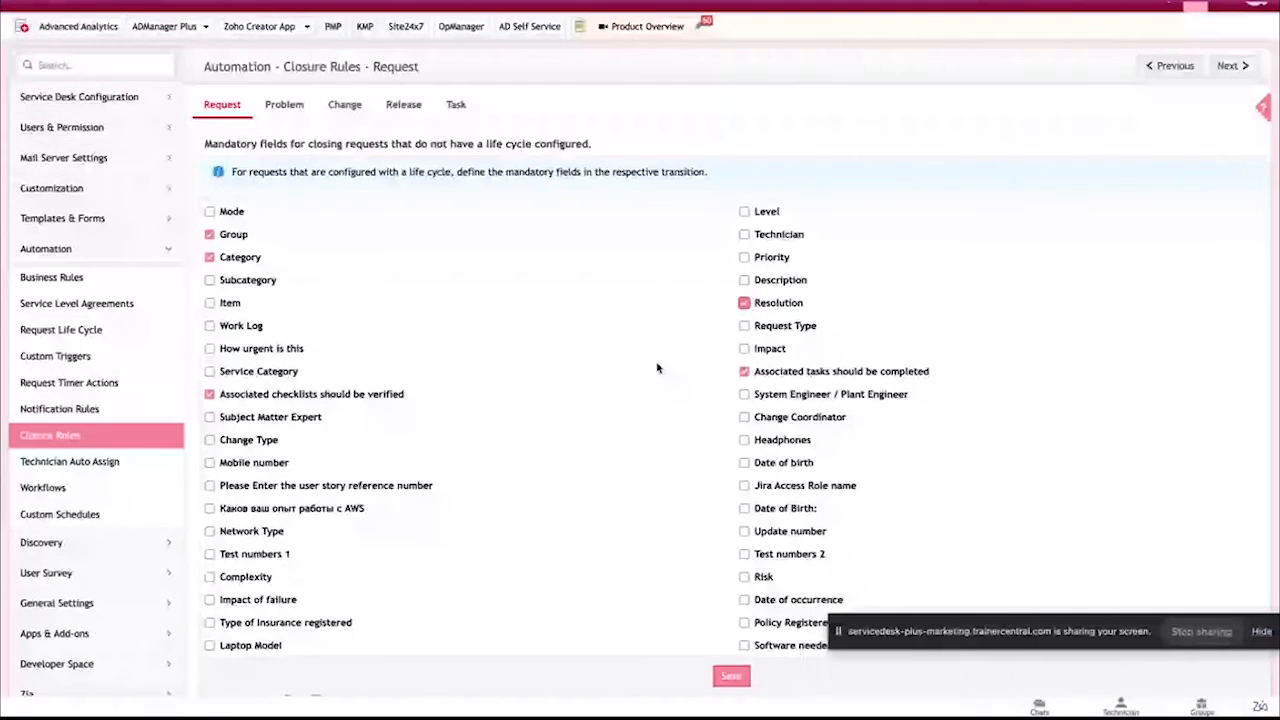
# Switch the request closing process to Automated Close and set resolved requests to close after 4 days
pyautogui.scroll(-3, 657, 368)
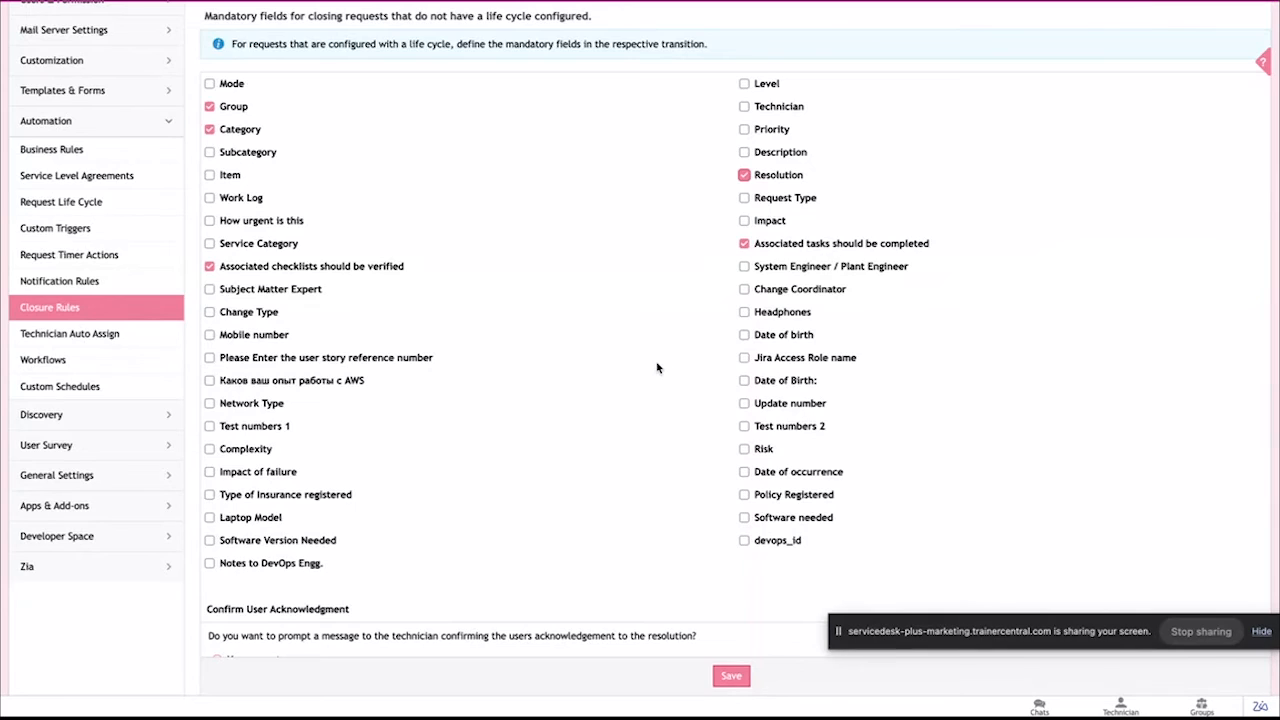
pyautogui.scroll(-6, 657, 368)
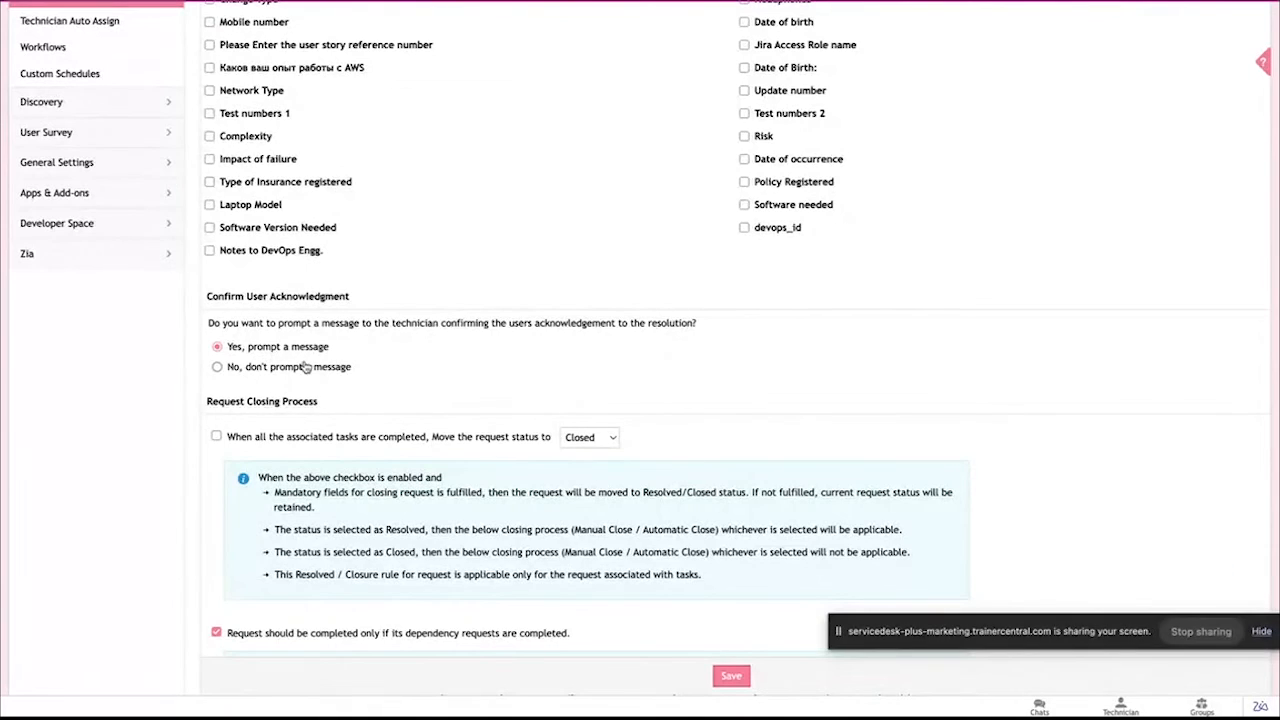
pyautogui.scroll(-1, 371, 371)
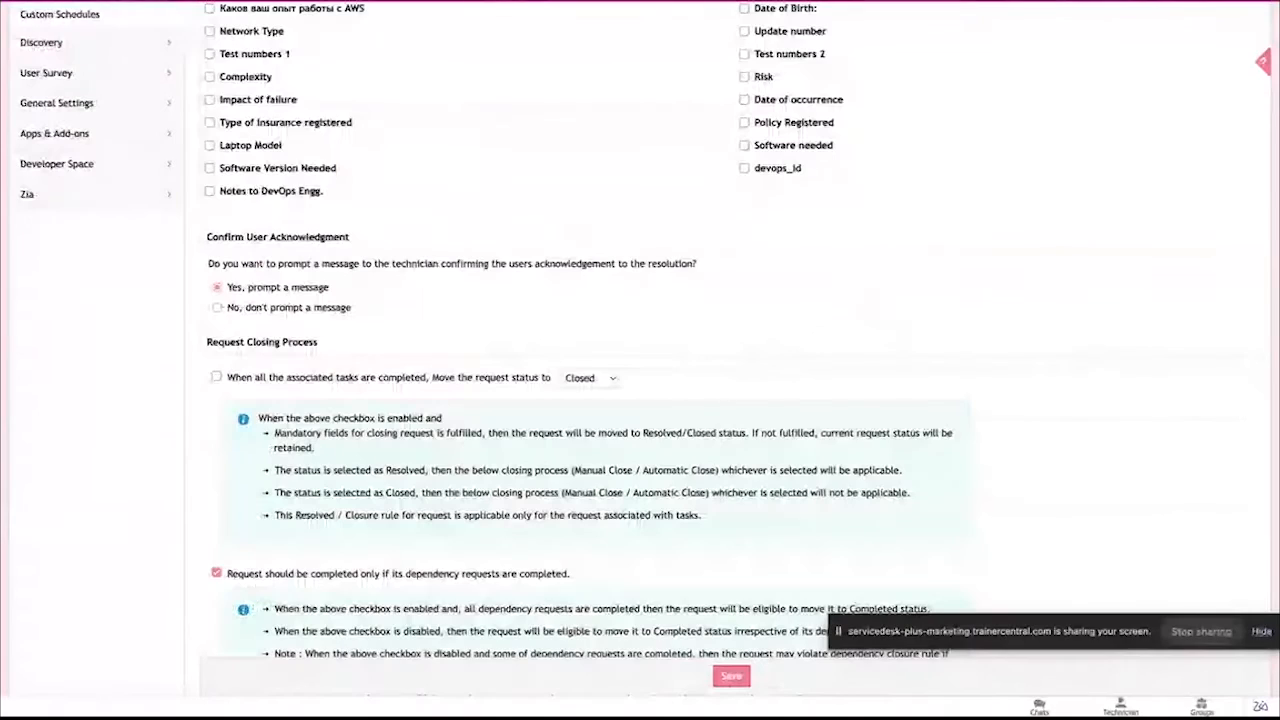
pyautogui.scroll(-3, 481, 372)
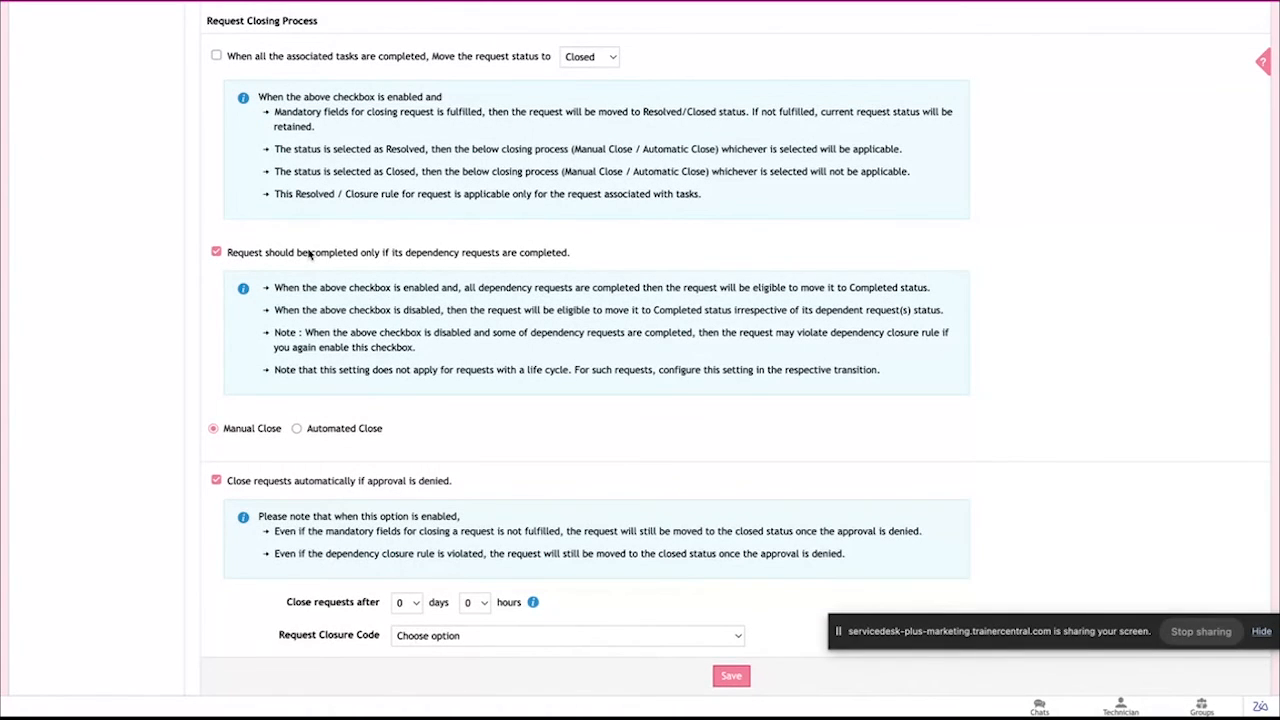
pyautogui.scroll(-1, 320, 308)
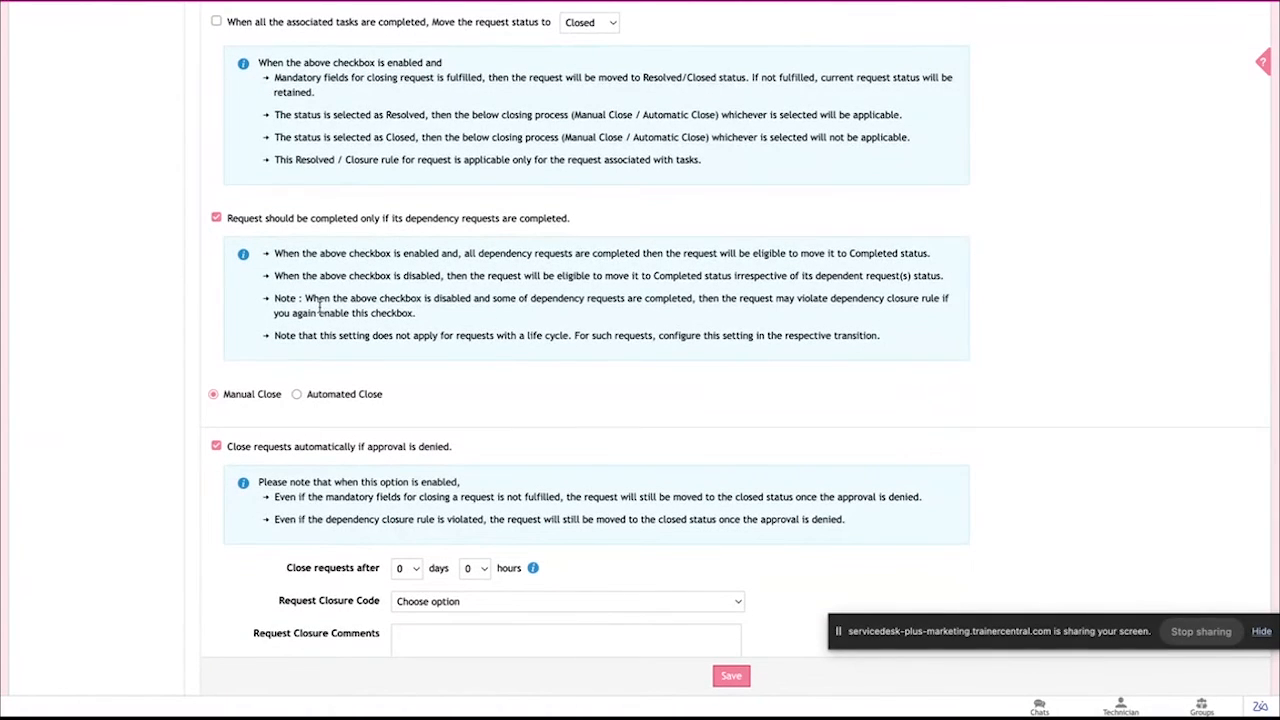
pyautogui.click(296, 394)
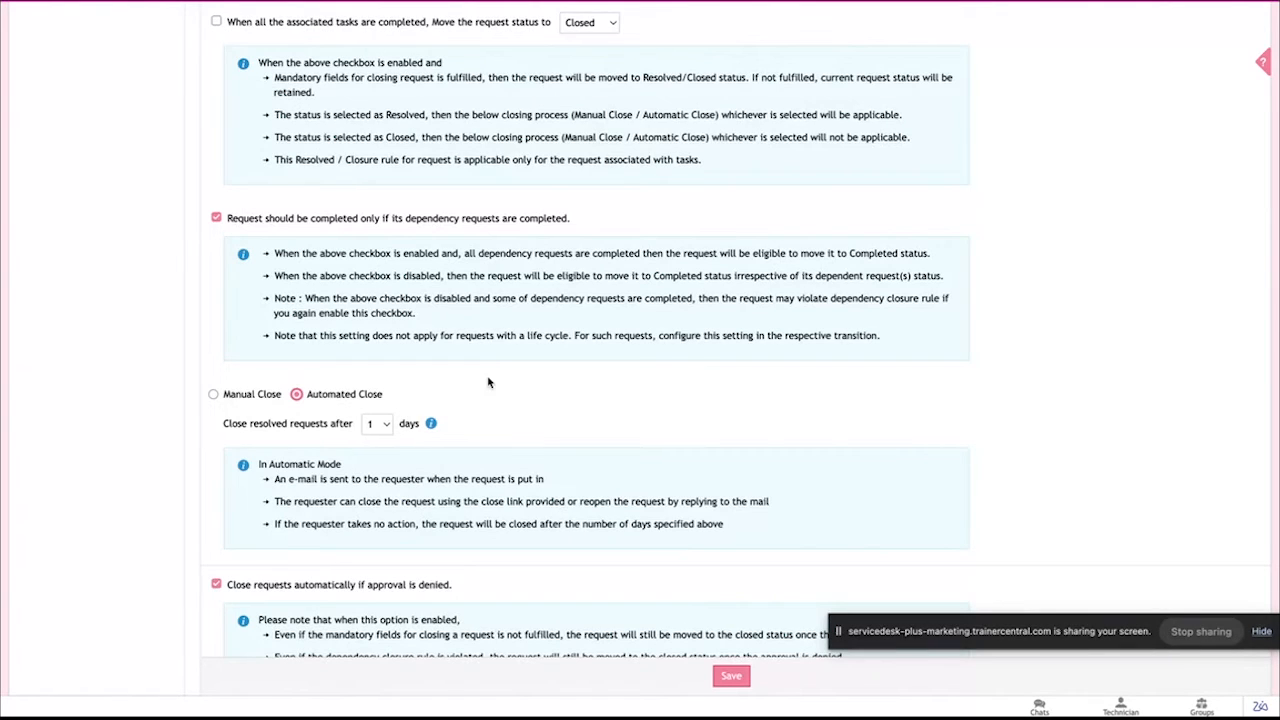
pyautogui.click(392, 430)
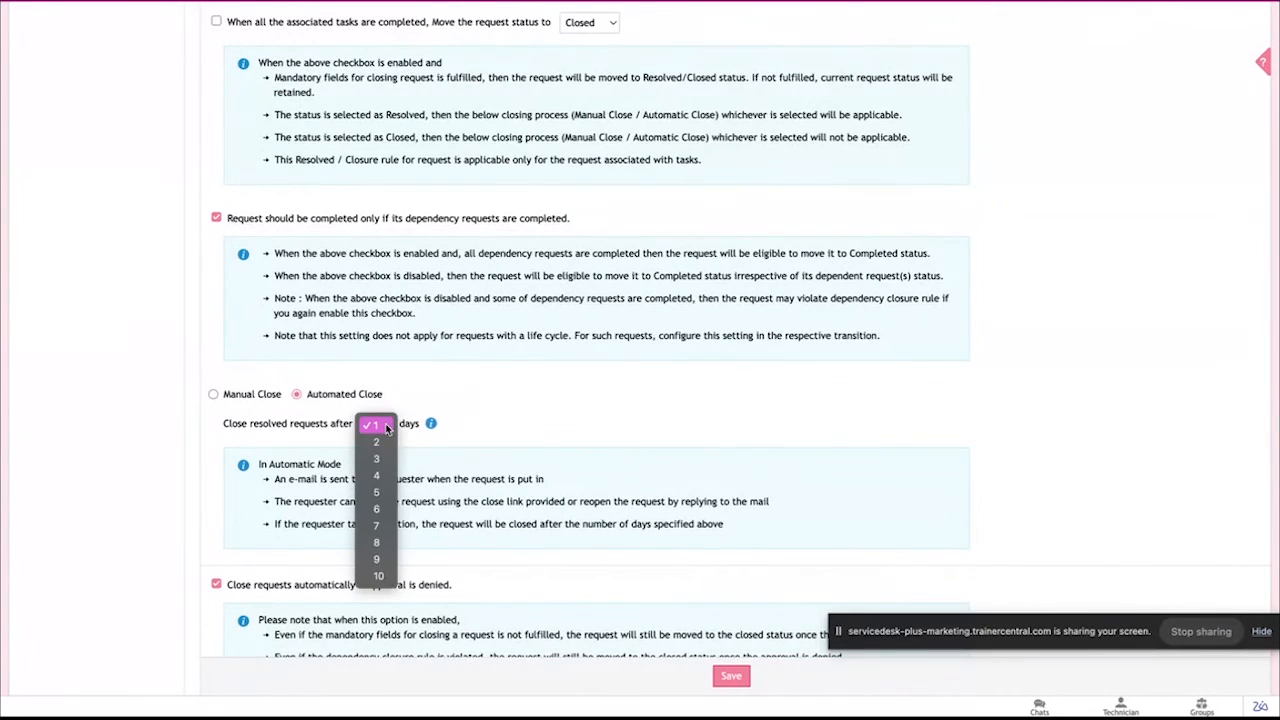
pyautogui.click(382, 480)
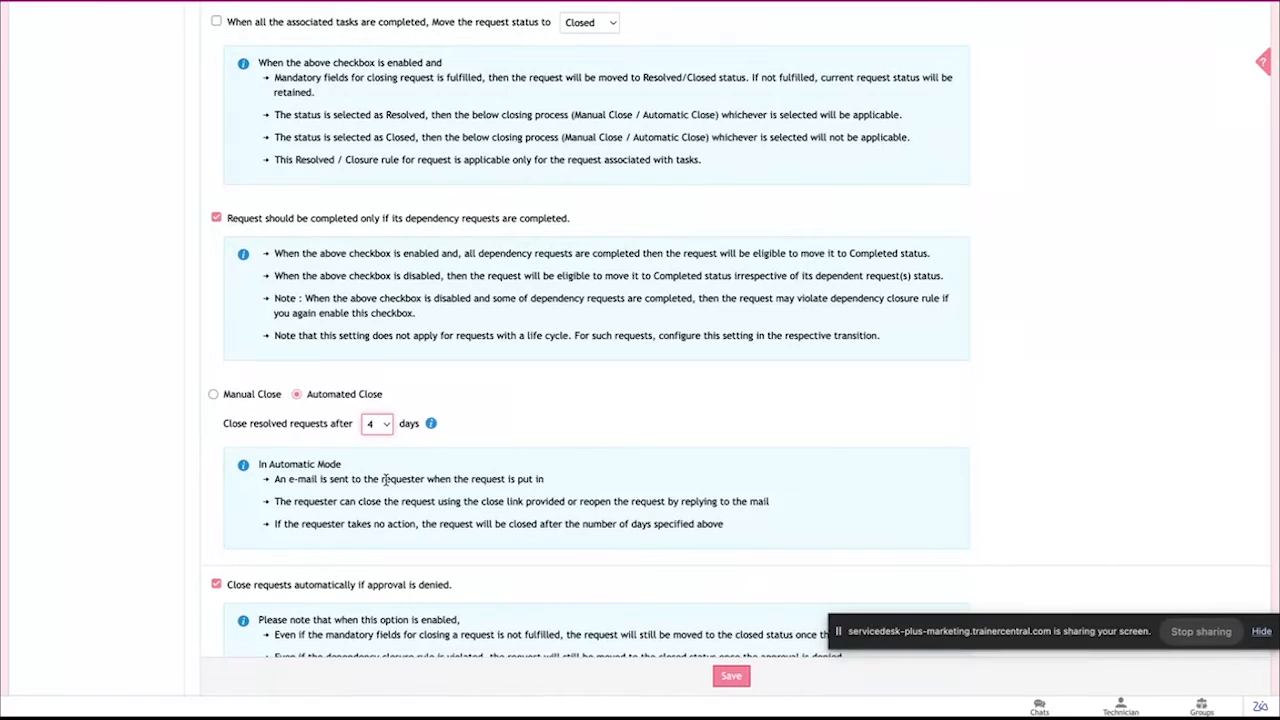
pyautogui.scroll(-3, 471, 481)
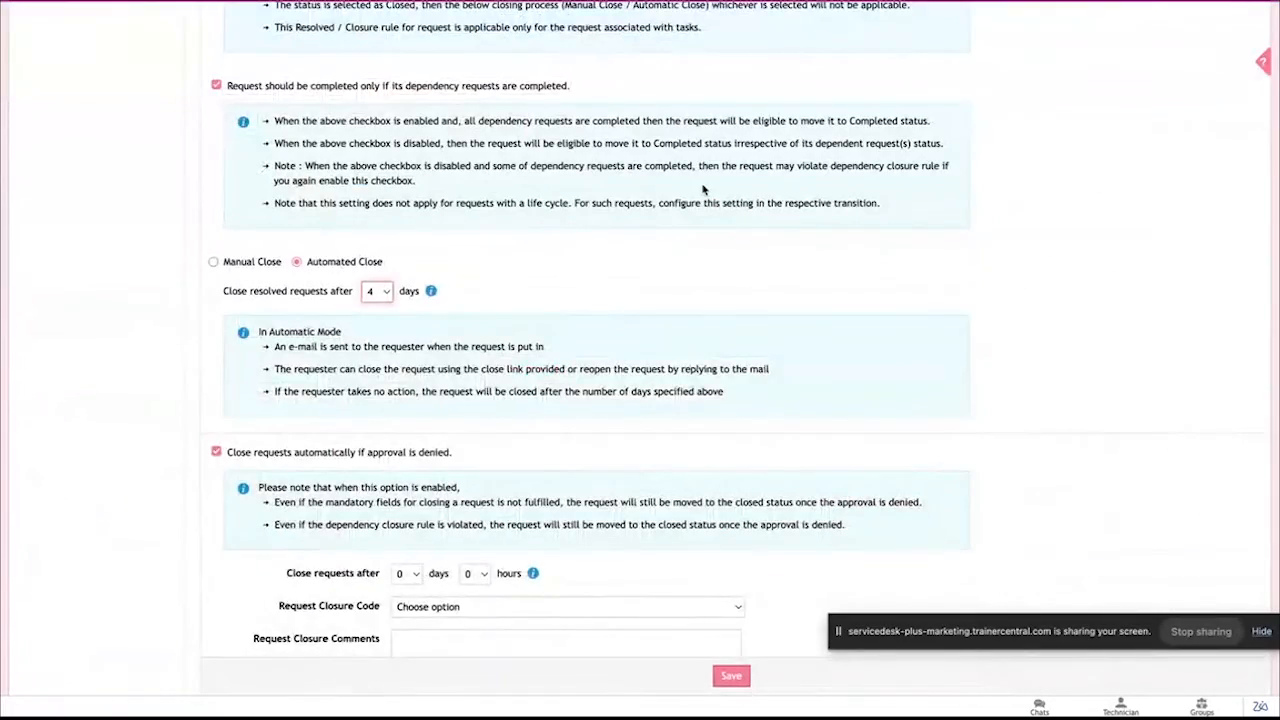
# Open the request notification rules and look through the requester and technician notifications without changing them
pyautogui.scroll(15, 703, 189)
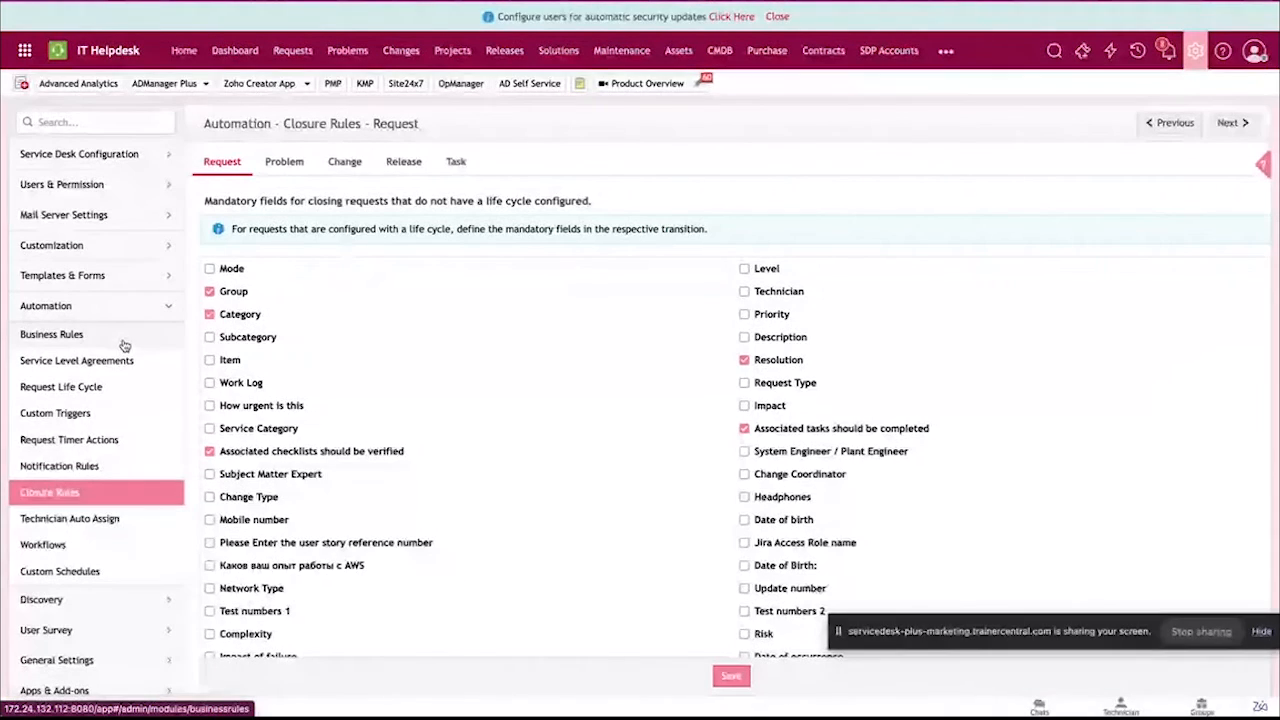
pyautogui.click(78, 474)
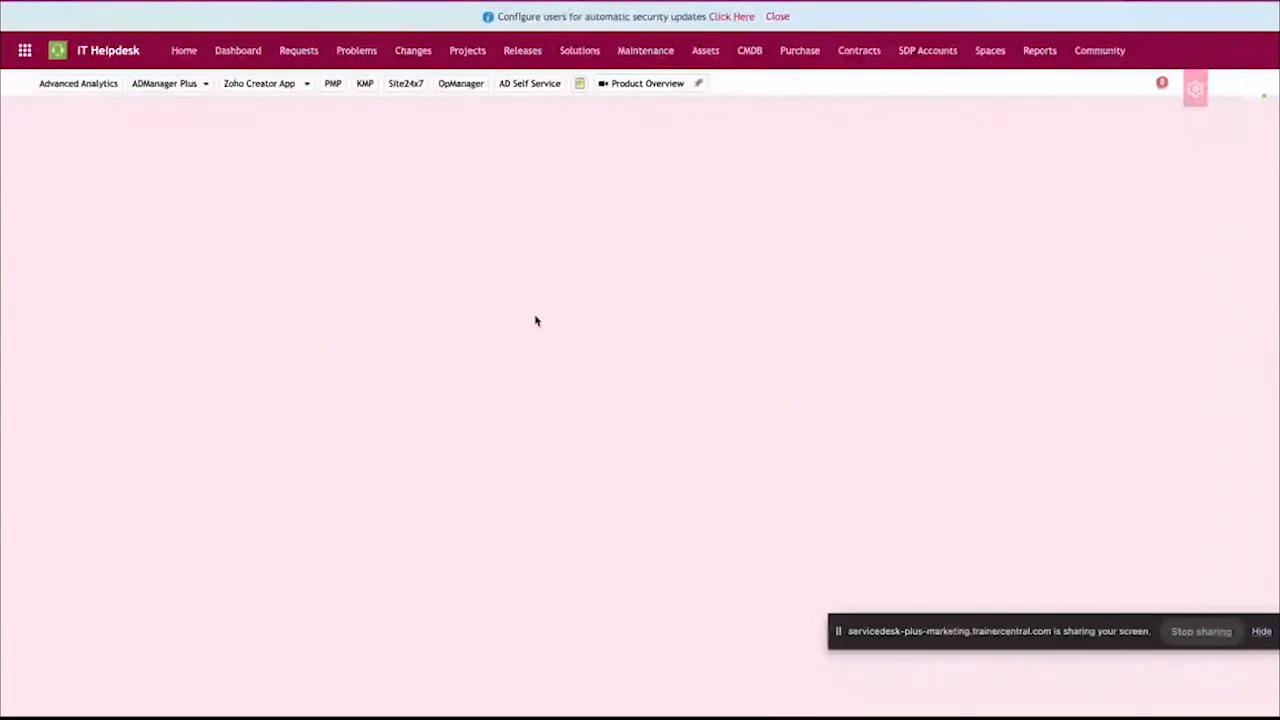
pyautogui.scroll(-7, 627, 306)
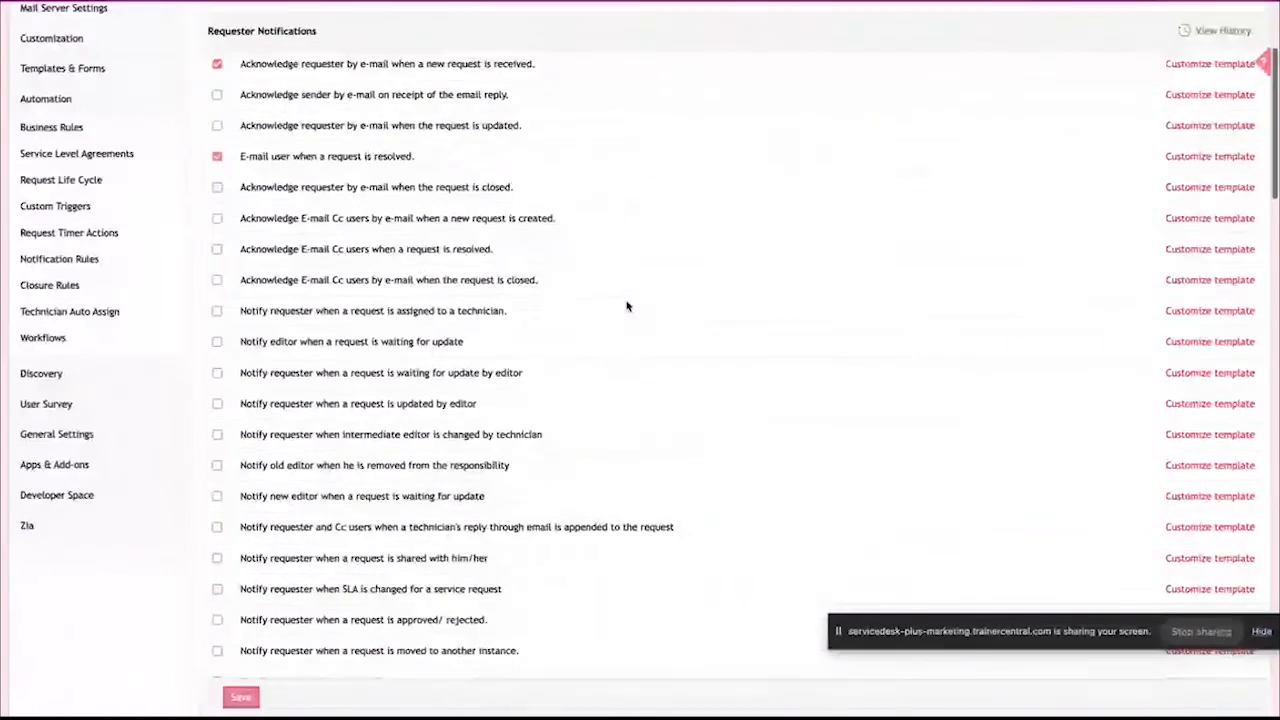
pyautogui.scroll(-10, 627, 306)
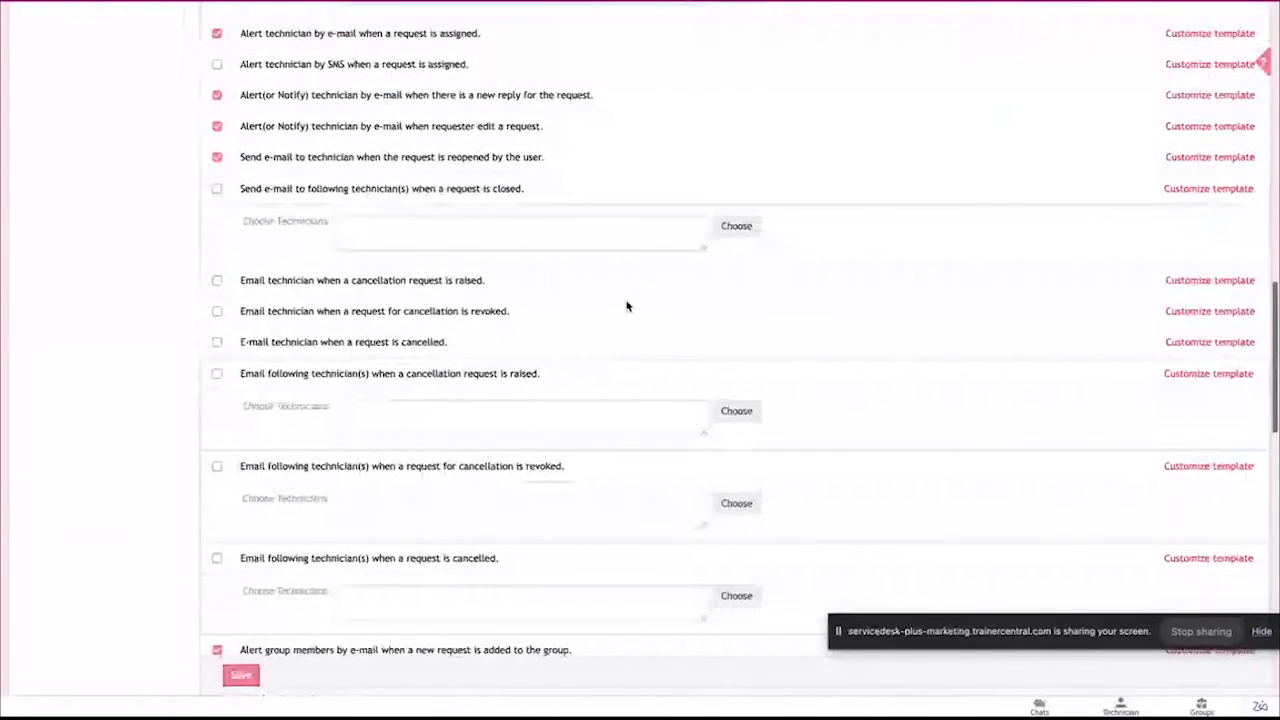
pyautogui.scroll(15, 627, 306)
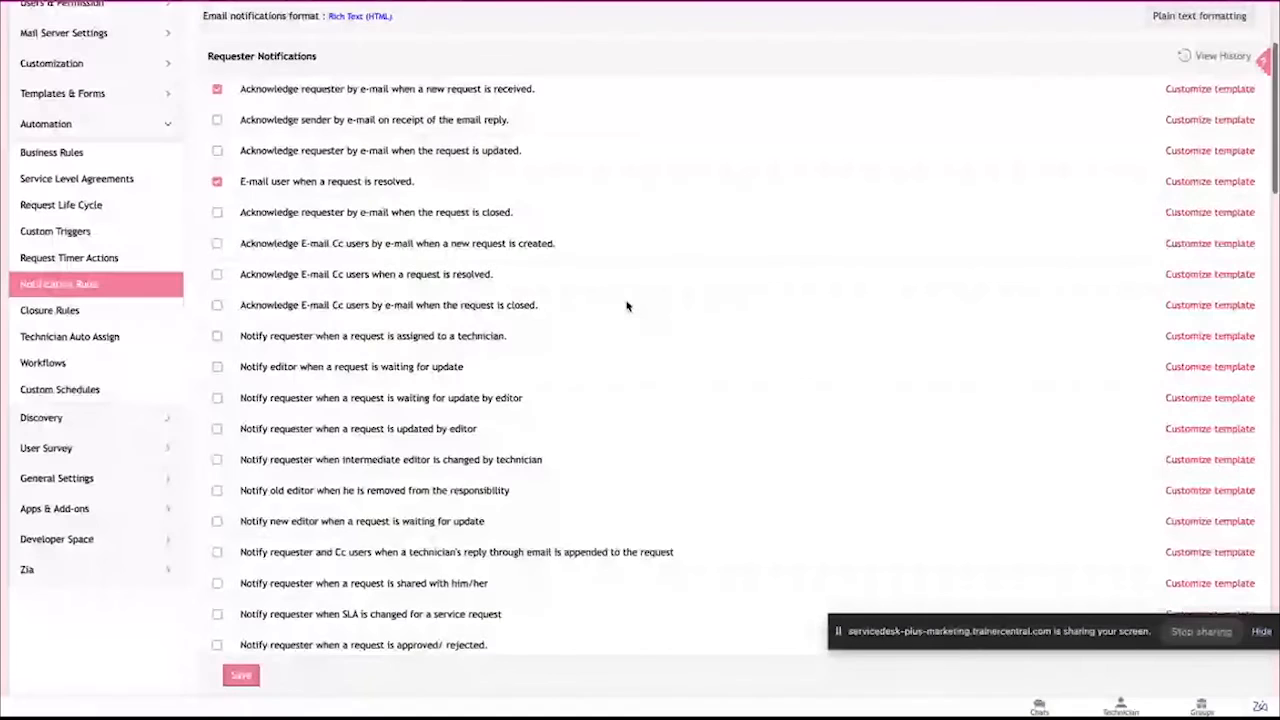
pyautogui.scroll(2, 627, 306)
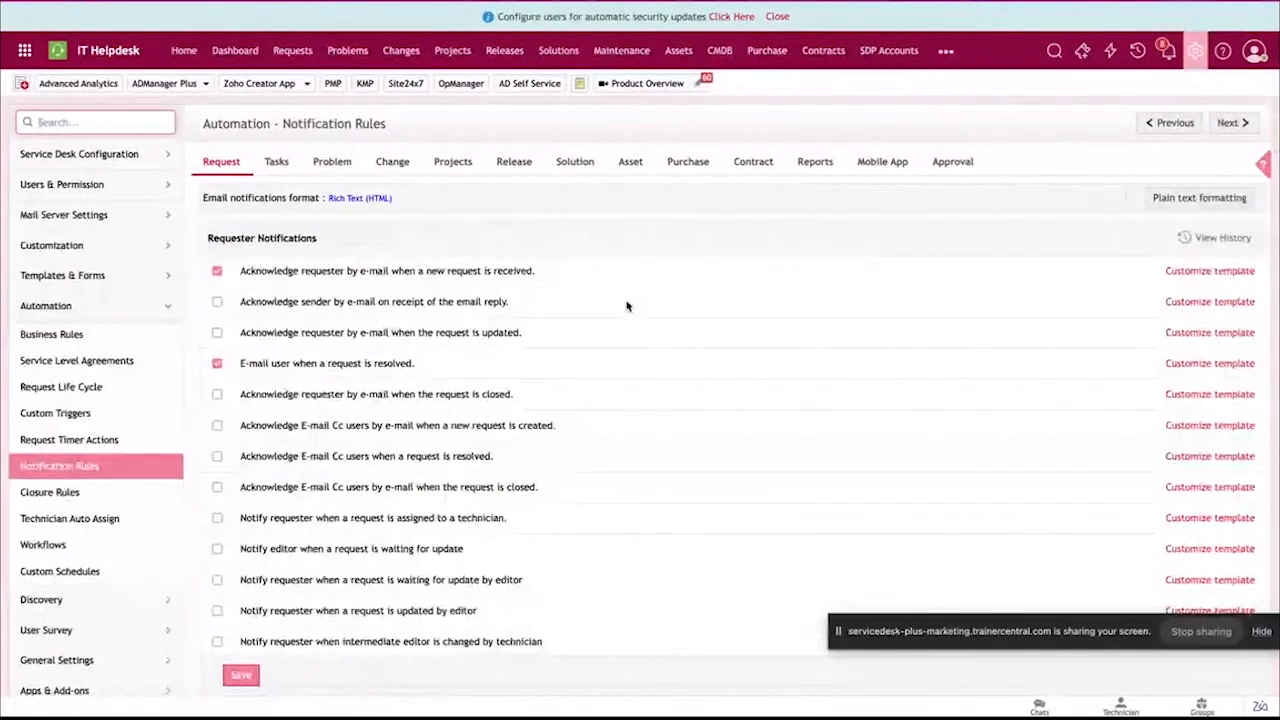
# Open the template for acknowledging requesters of a new request and browse the $ variables available below the request link
pyautogui.click(1227, 273)
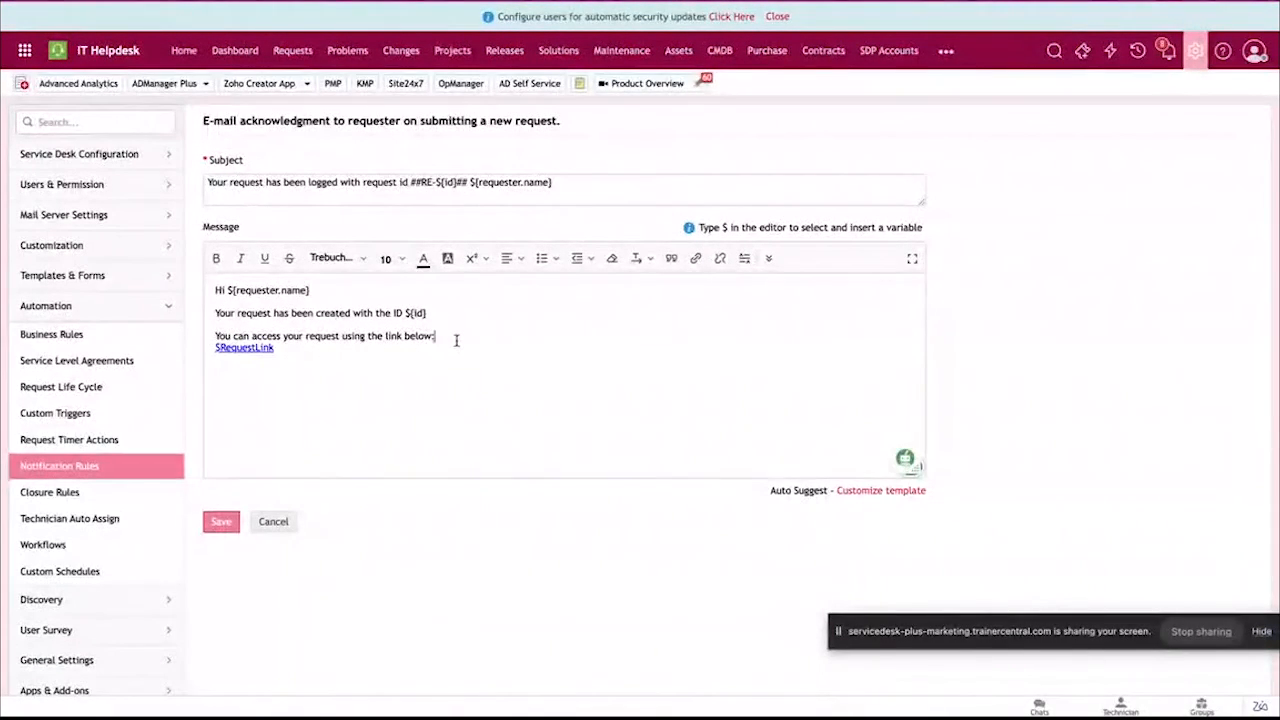
pyautogui.press('Down')
pyautogui.press('Return')
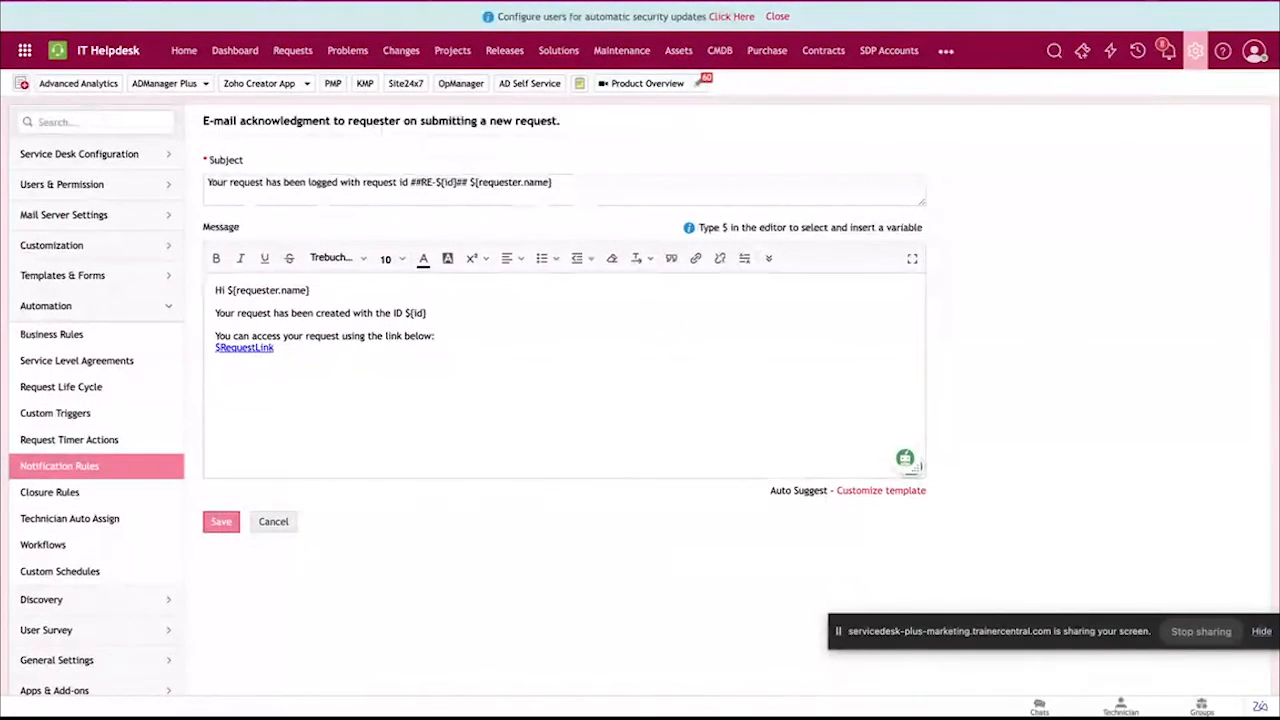
pyautogui.write('$')
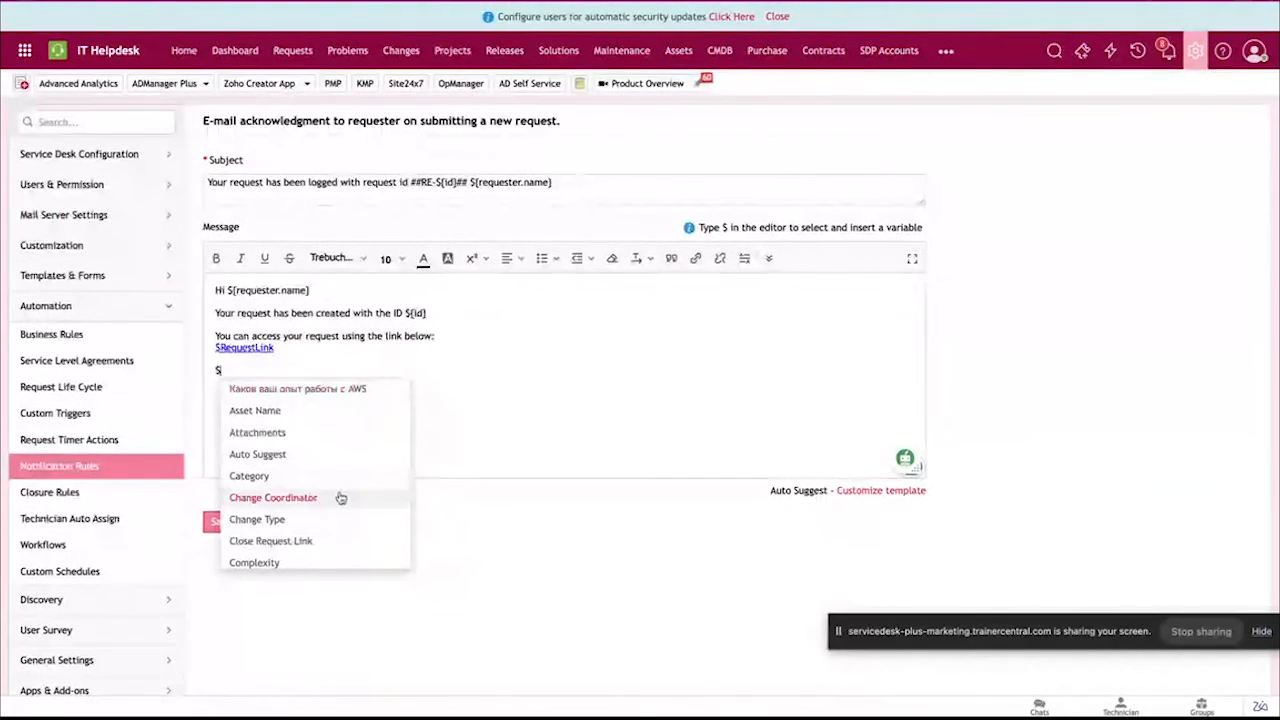
pyautogui.scroll(-2, 338, 497)
pyautogui.scroll(-2, 338, 497)
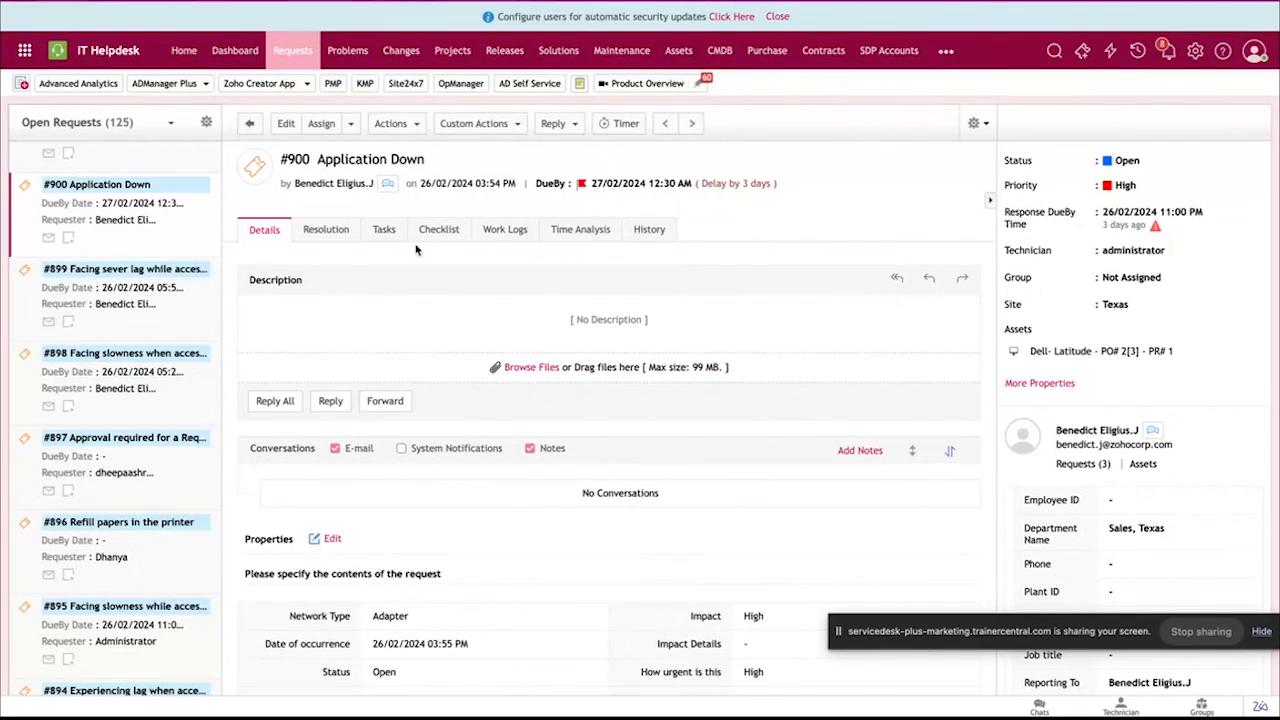
pyautogui.scroll(-5, 567, 340)
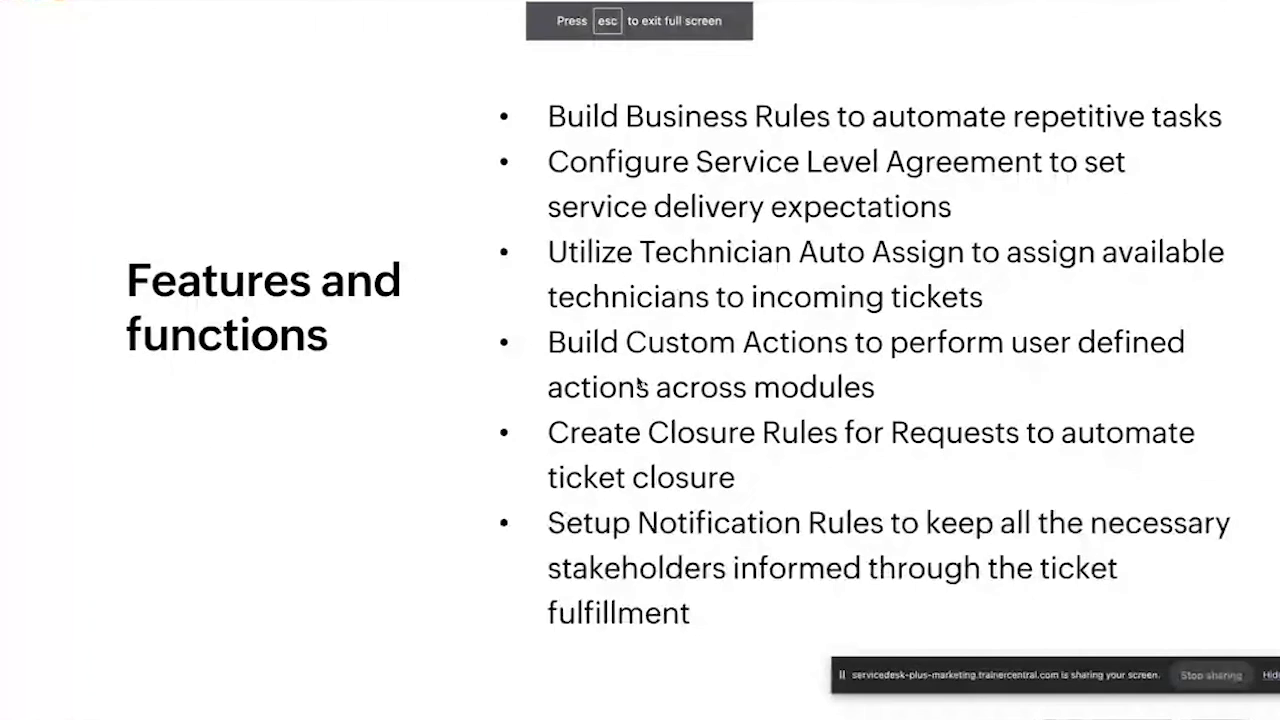
pyautogui.press('Right')
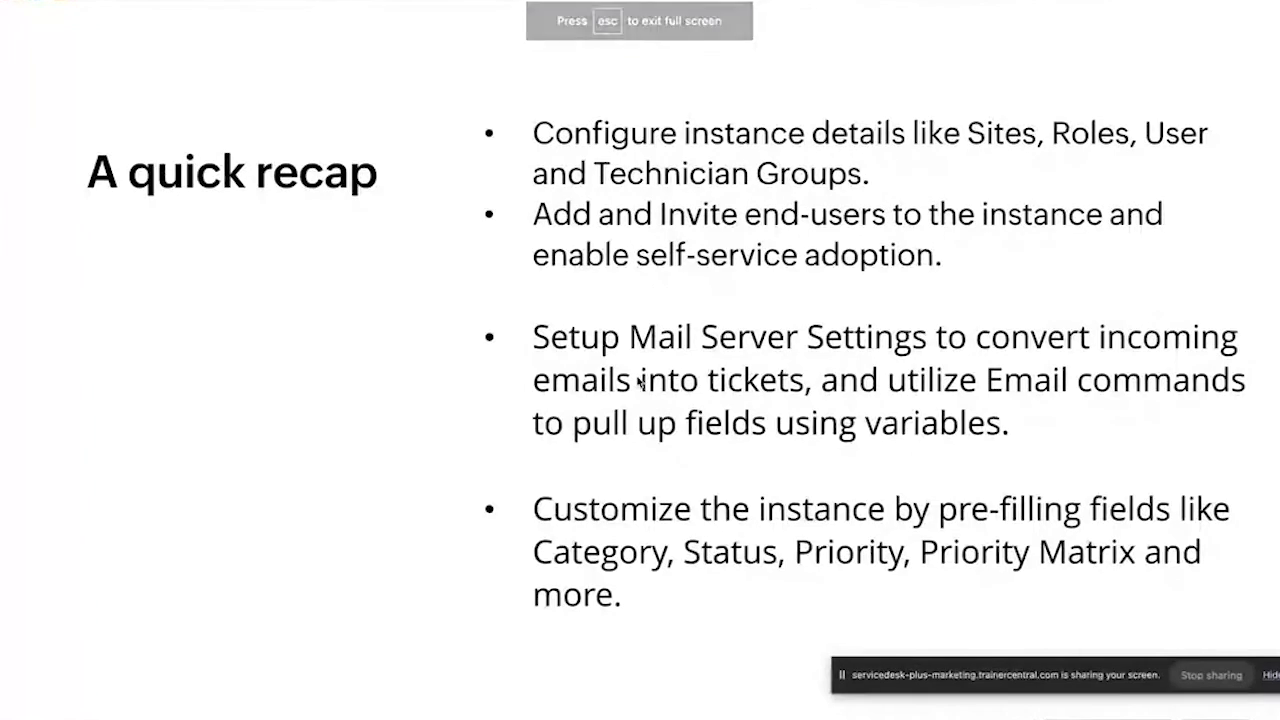